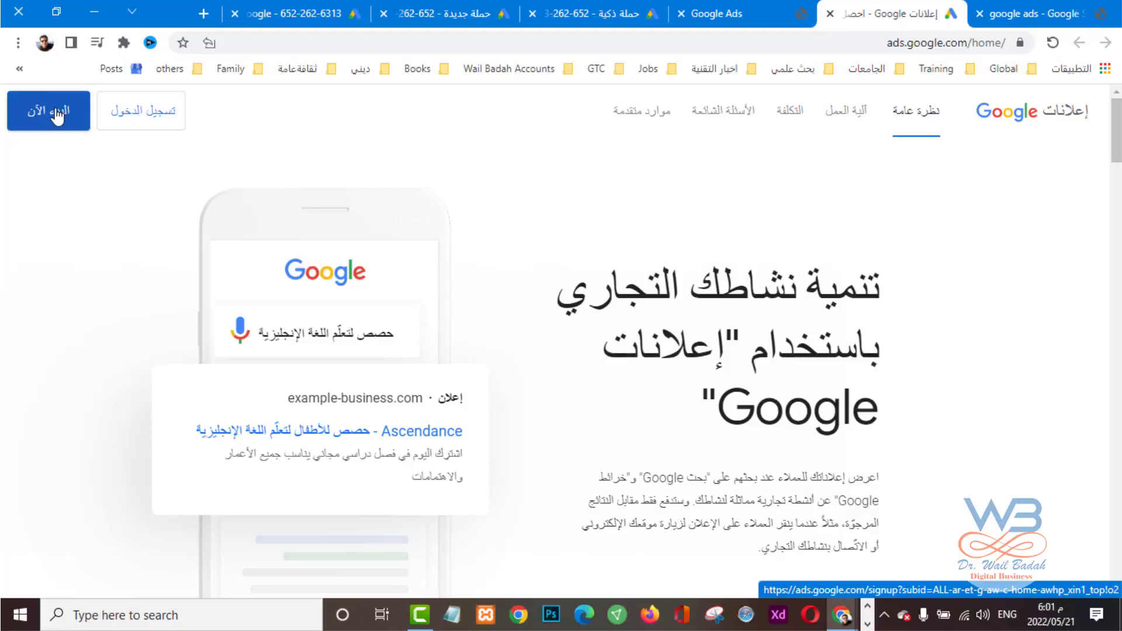
Step: Switch to the account selection page and look through the existing Google Ads accounts and the new account option
{"action": "left_click", "coordinate": [793, 8]}
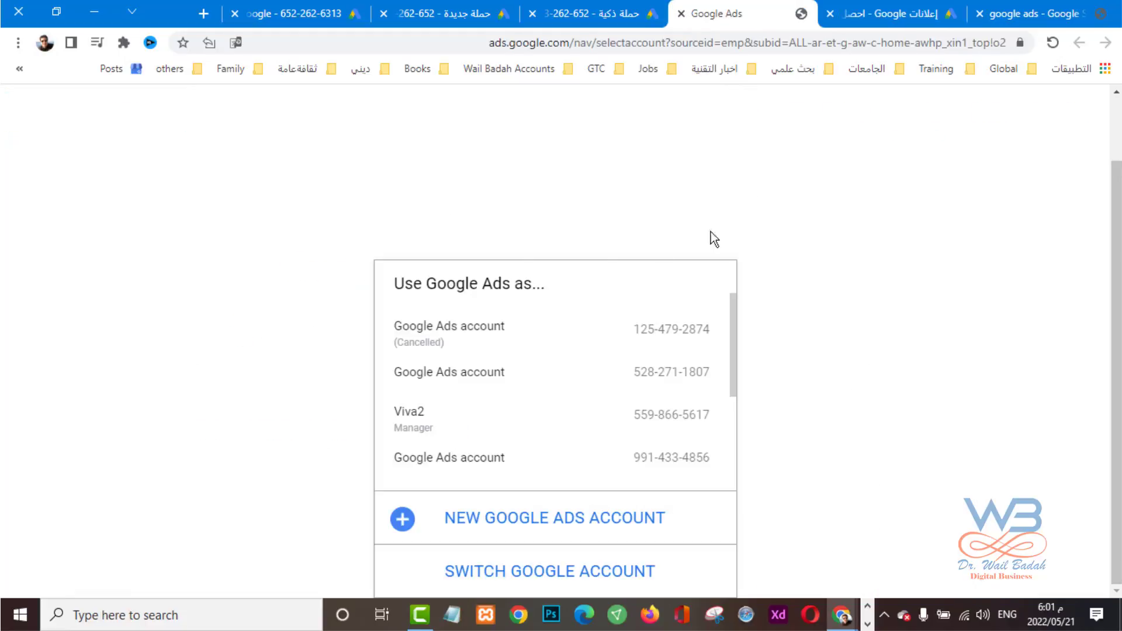
{"action": "scroll", "coordinate": [540, 310], "scroll_direction": "down", "scroll_amount": 2}
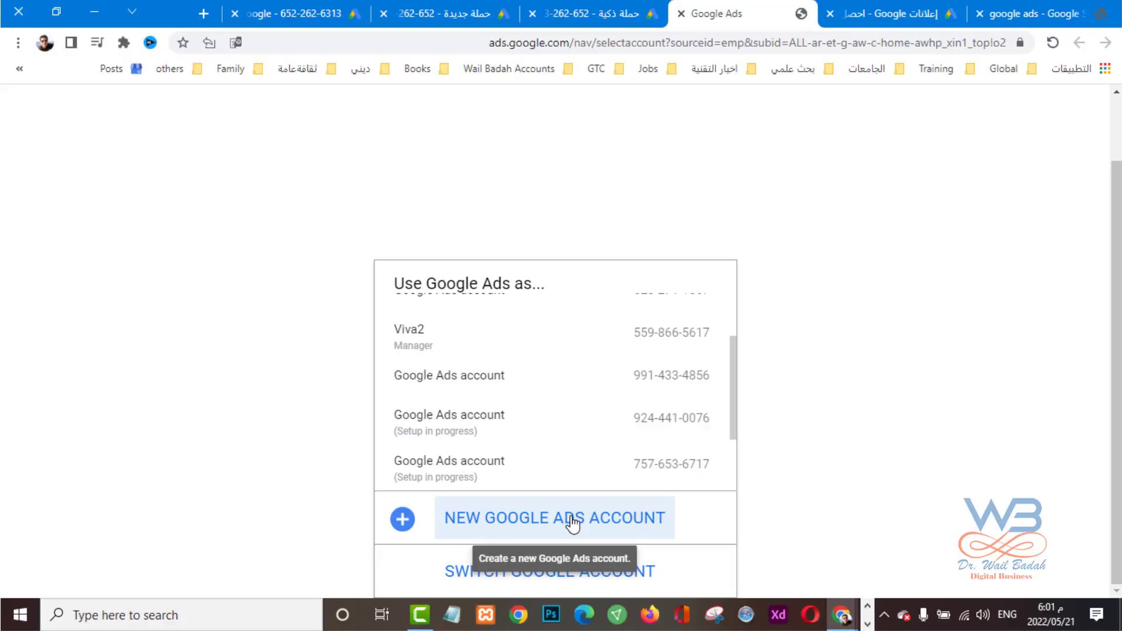
Step: Review the main advertising goals on the smart campaign page and the option to switch to expert mode
{"action": "left_click", "coordinate": [622, 15]}
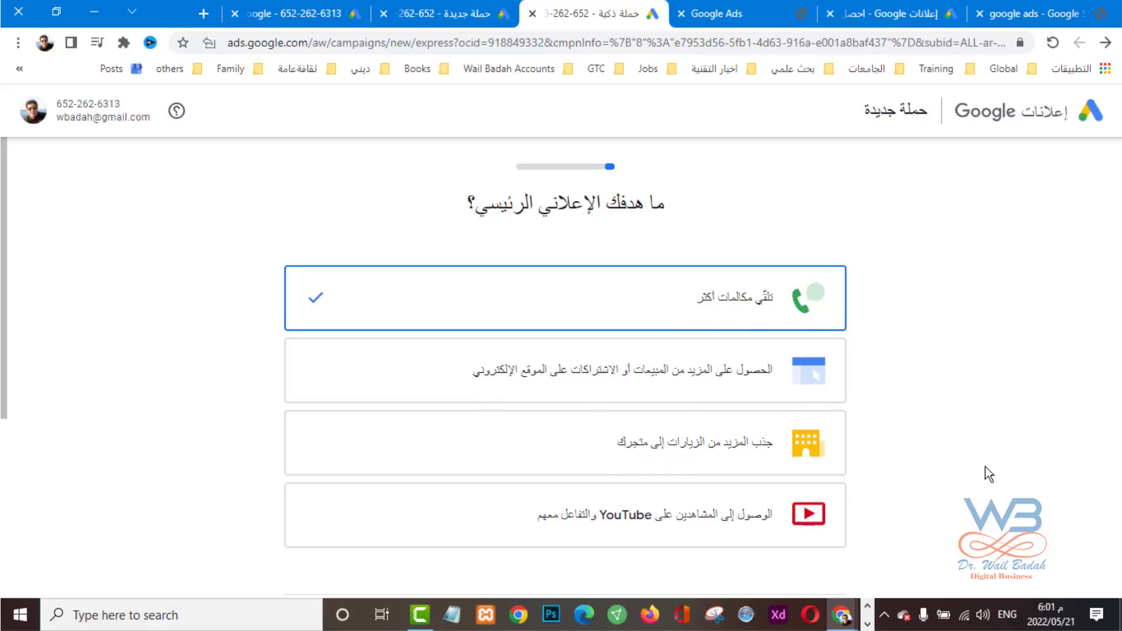
{"action": "scroll", "coordinate": [985, 468], "scroll_direction": "down", "scroll_amount": 2}
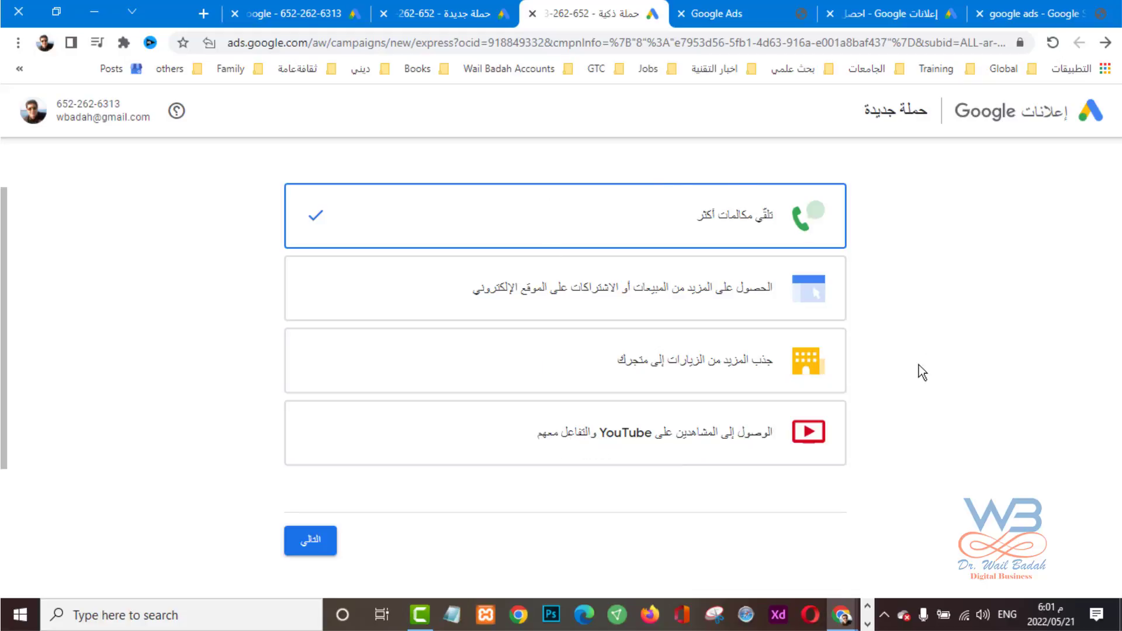
{"action": "scroll", "coordinate": [558, 450], "scroll_direction": "down", "scroll_amount": 3}
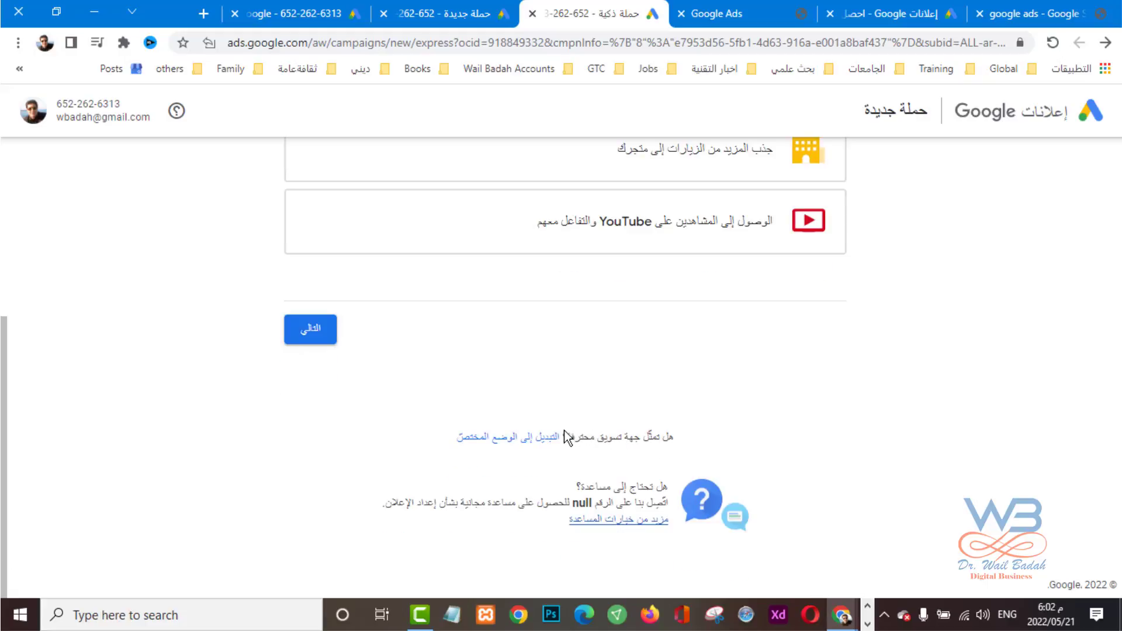
{"action": "left_click_drag", "start_coordinate": [565, 437], "coordinate": [822, 446]}
{"action": "left_click", "coordinate": [709, 451]}
Step: Review the campaign objectives on the expert-mode new campaign page, including the option to create an account without a campaign
{"action": "left_click", "coordinate": [467, 12]}
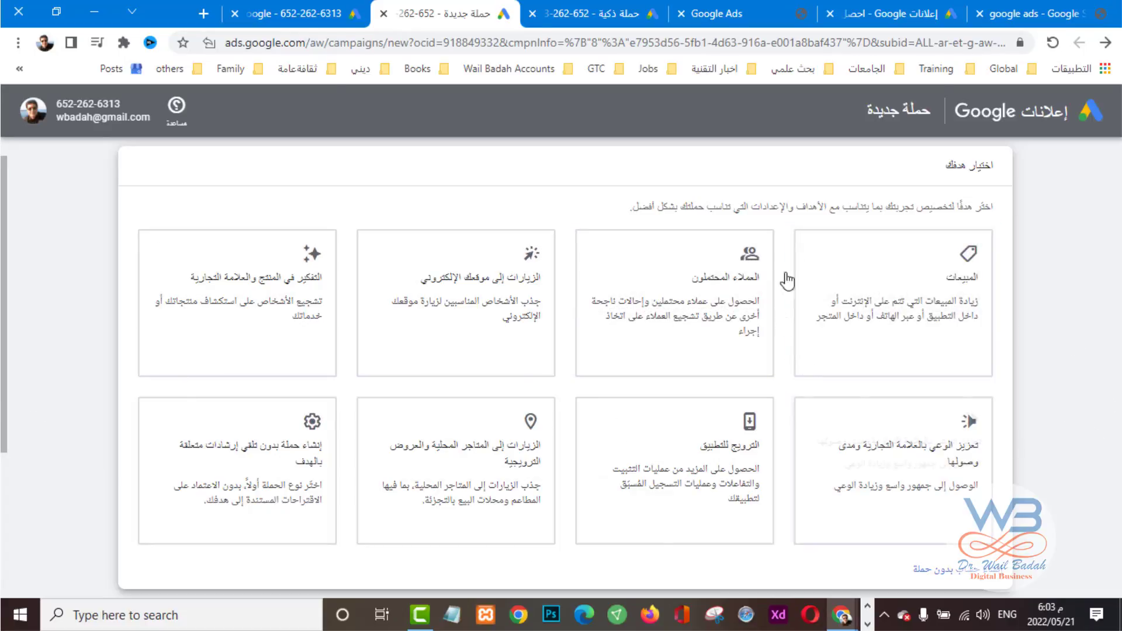
{"action": "scroll", "coordinate": [1065, 372], "scroll_direction": "down", "scroll_amount": 2}
{"action": "scroll", "coordinate": [1065, 371], "scroll_direction": "down", "scroll_amount": 2}
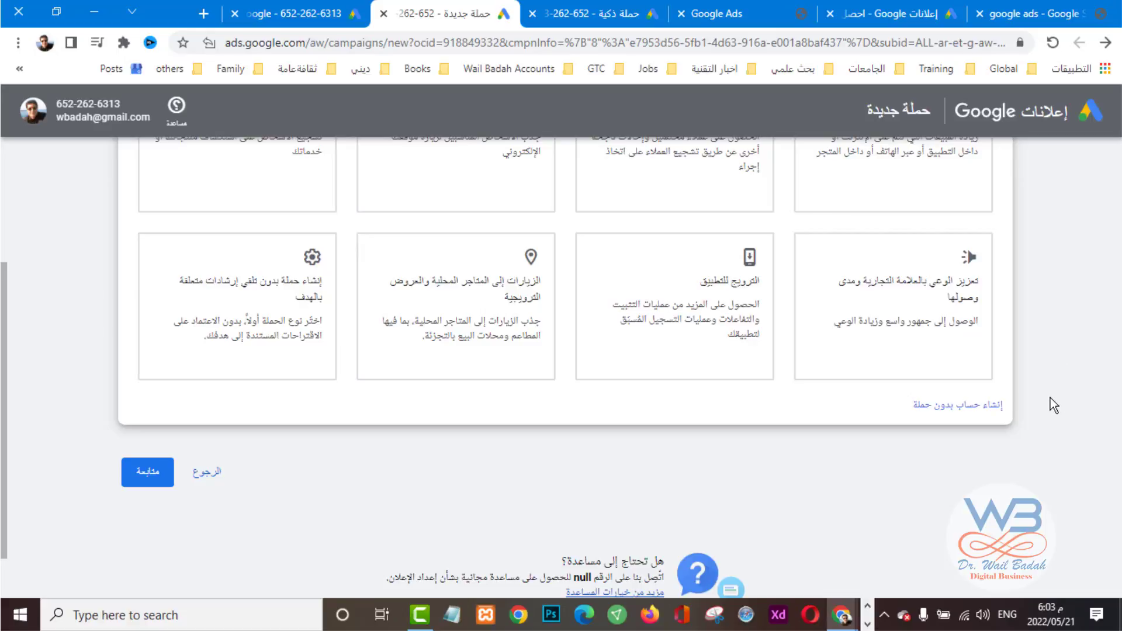
{"action": "scroll", "coordinate": [1048, 403], "scroll_direction": "up", "scroll_amount": 4}
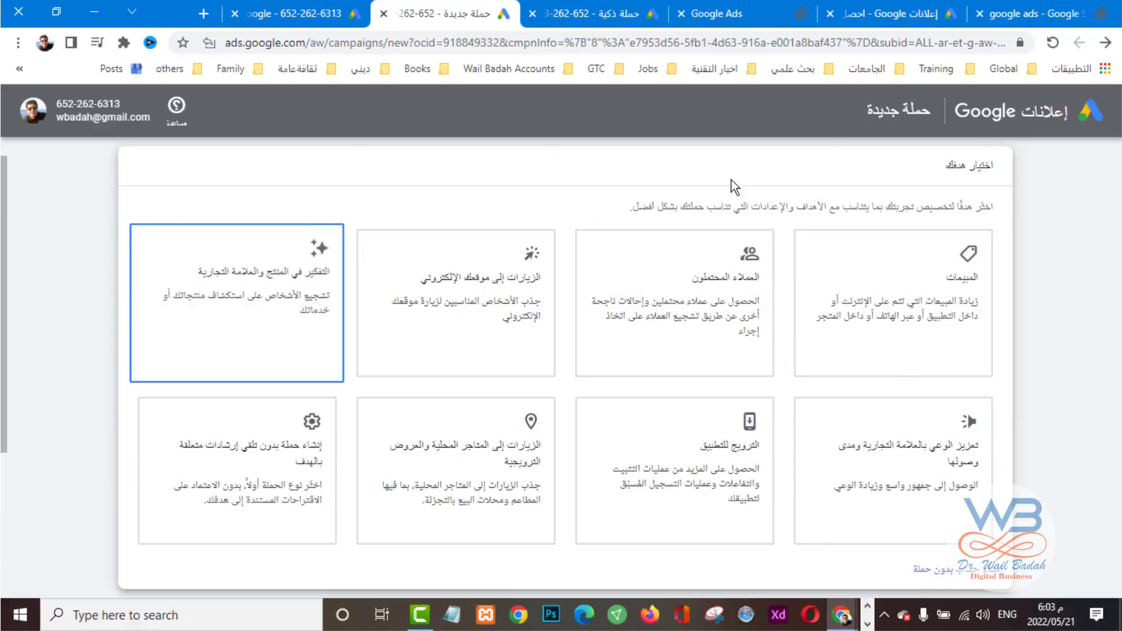
{"action": "left_click", "coordinate": [362, 247]}
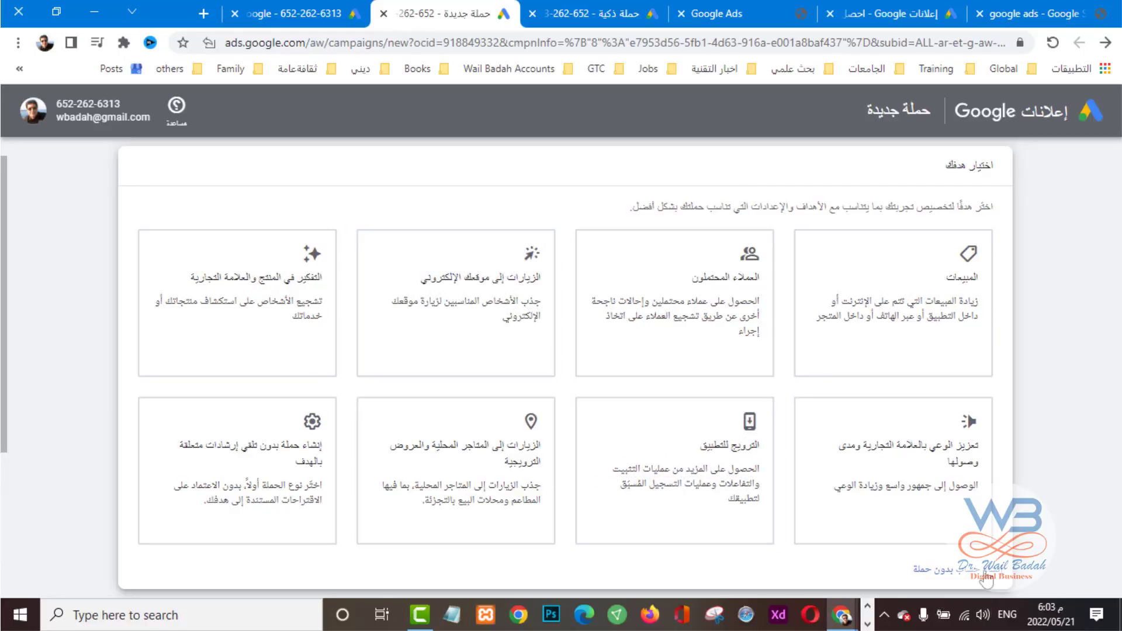
Step: Submit the business information with Palestine as billing country, the Gaza time zone, US dollar currency and performance tips accepted
{"action": "left_click", "coordinate": [292, 13]}
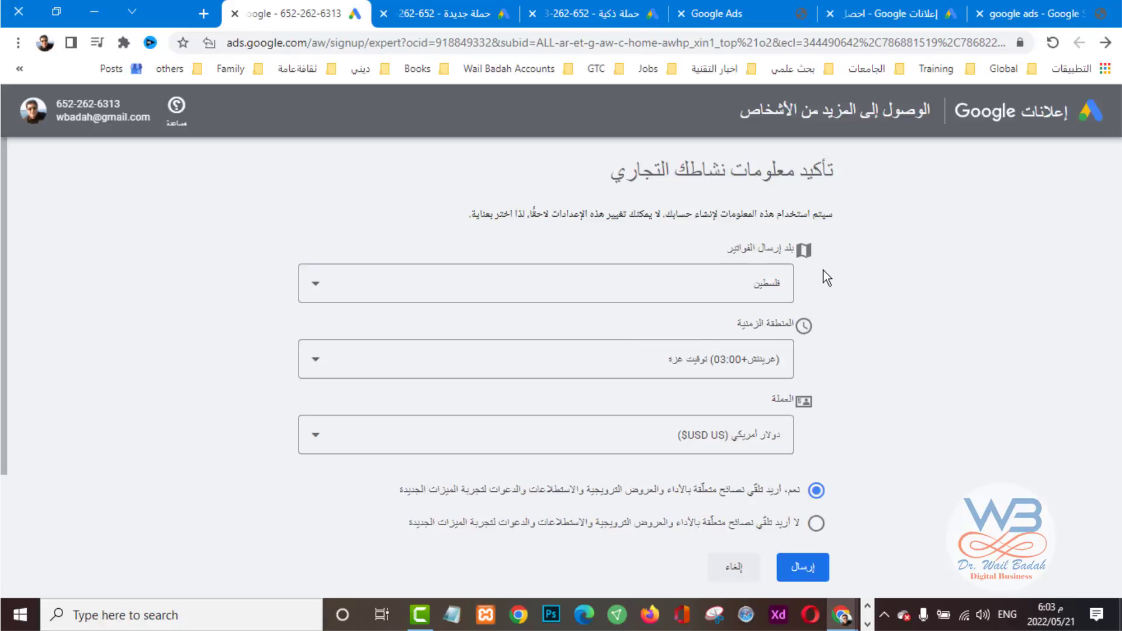
{"action": "triple_click", "coordinate": [774, 252]}
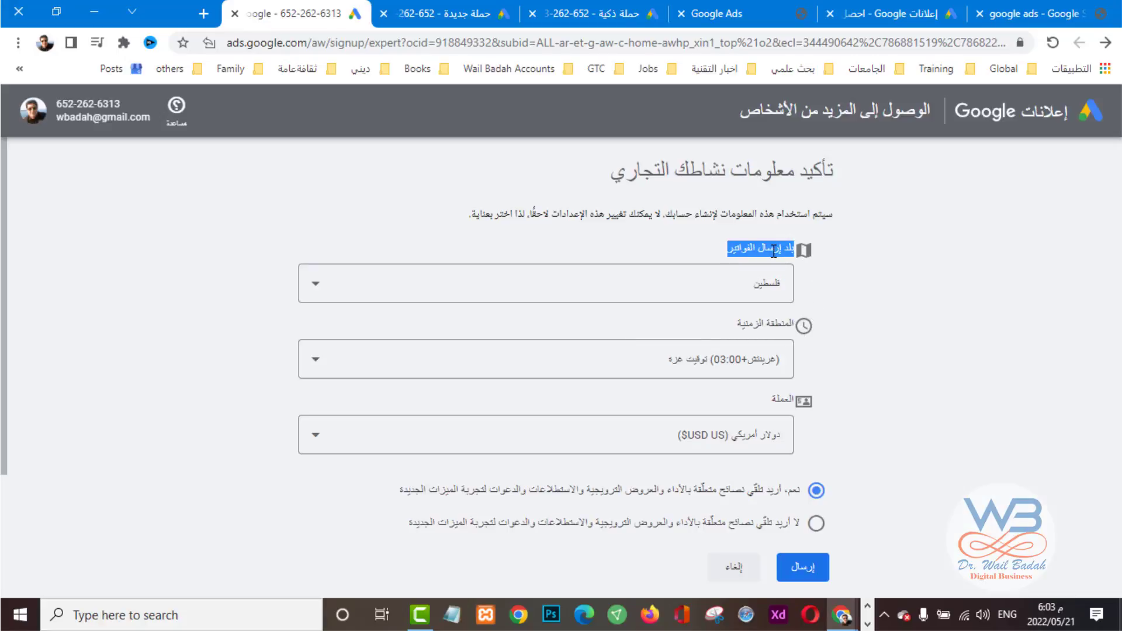
{"action": "left_click", "coordinate": [885, 298]}
{"action": "triple_click", "coordinate": [749, 248]}
{"action": "left_click", "coordinate": [860, 299]}
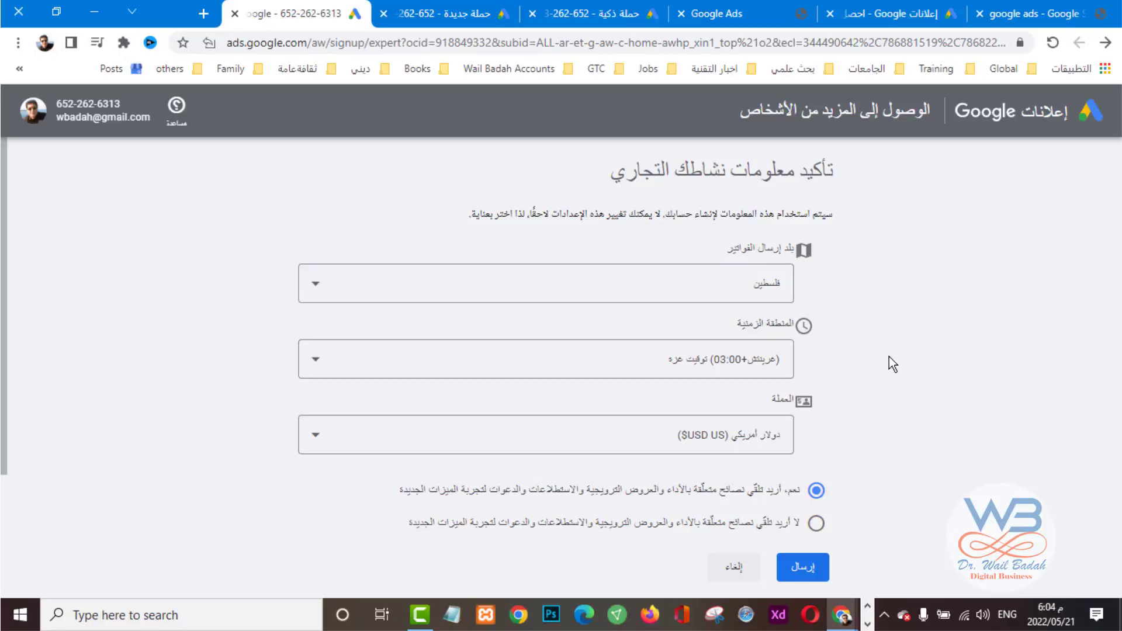
{"action": "scroll", "coordinate": [888, 357], "scroll_direction": "down", "scroll_amount": 2}
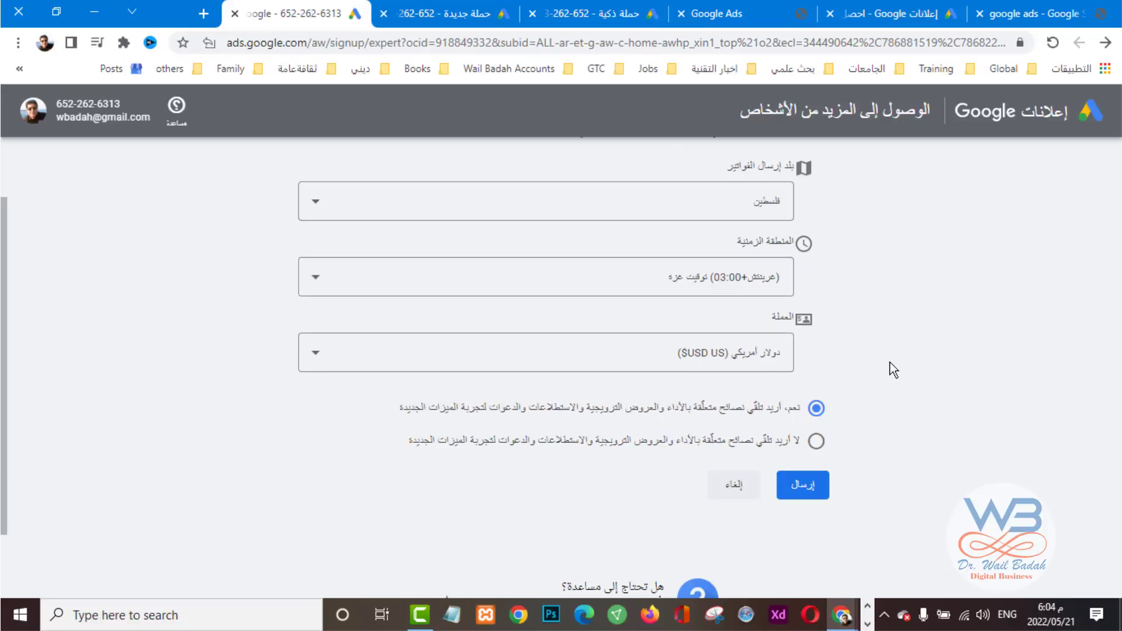
{"action": "left_click", "coordinate": [804, 493]}
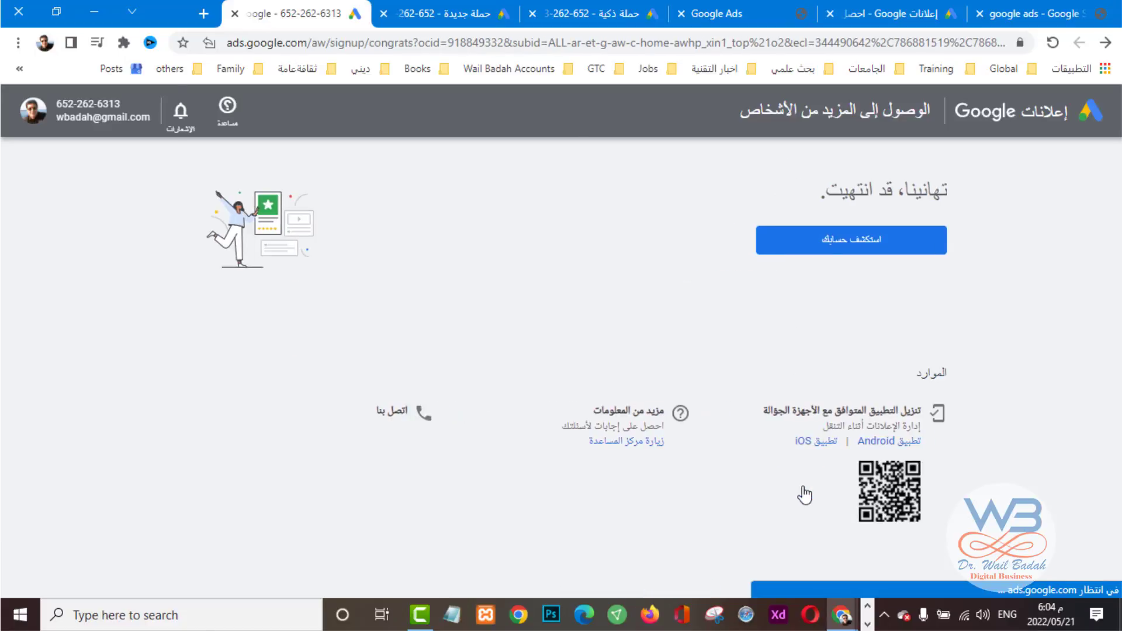
Step: Read the congratulations message and open the new account's overview
{"action": "left_click_drag", "start_coordinate": [959, 195], "coordinate": [791, 193]}
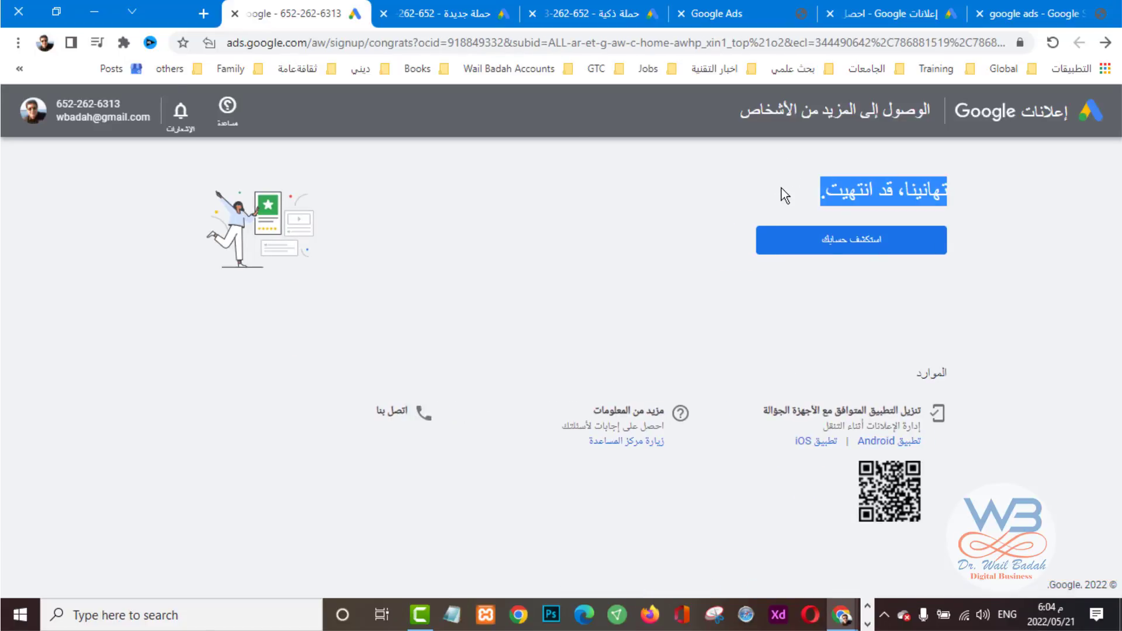
{"action": "left_click", "coordinate": [1012, 218]}
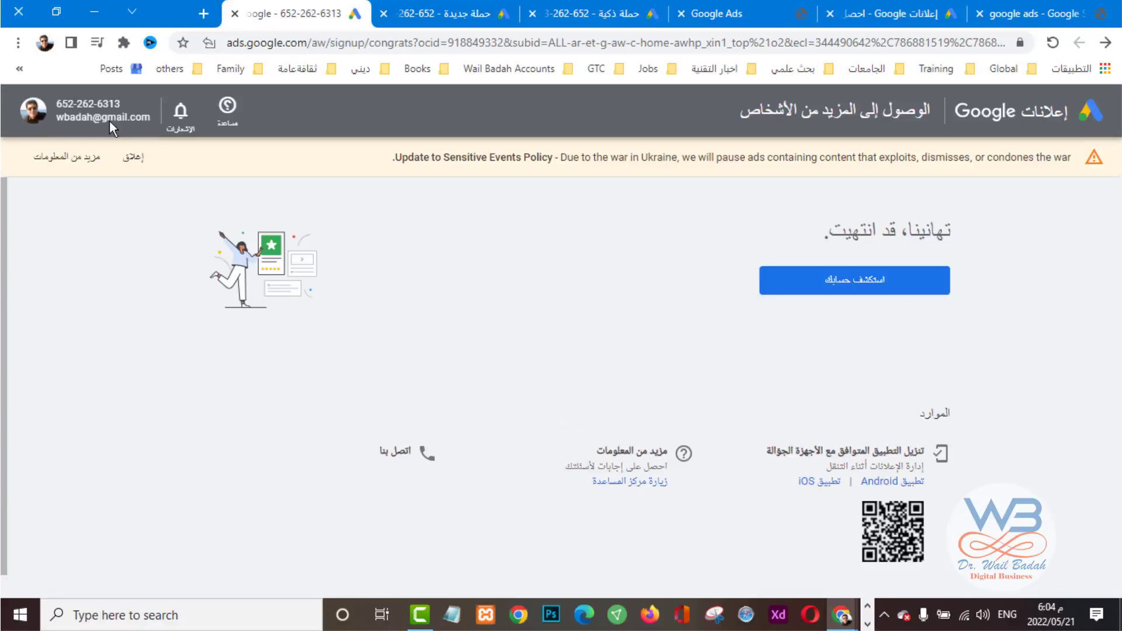
{"action": "left_click", "coordinate": [880, 286]}
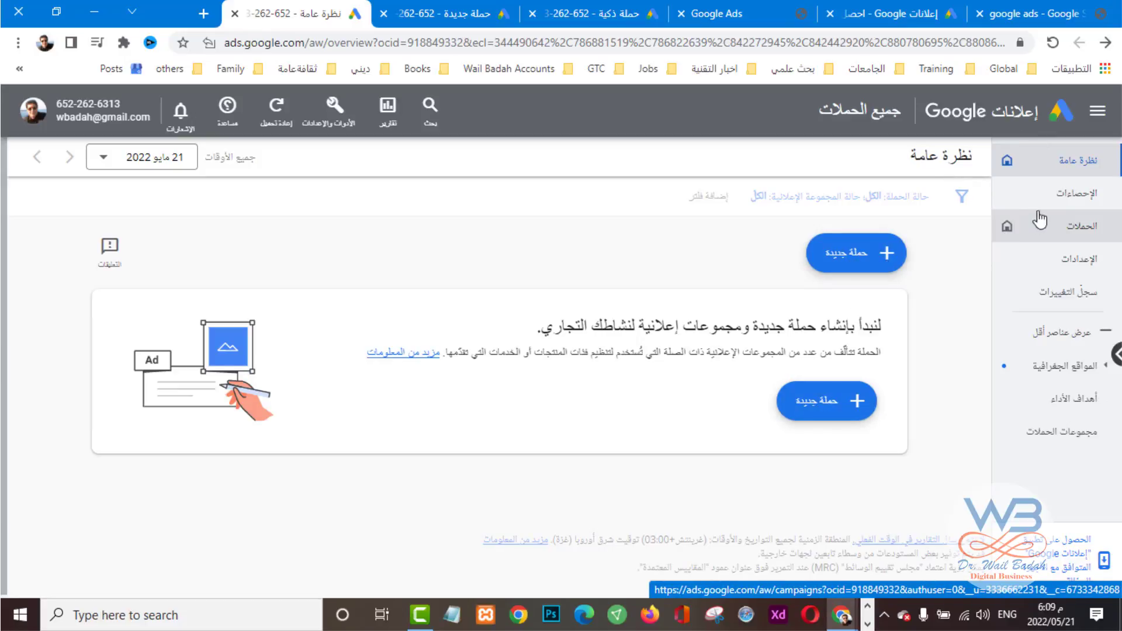
Step: Look through the account's Insights, Campaigns, Settings and Change history pages, including the campaign settings columns
{"action": "left_click", "coordinate": [1077, 202]}
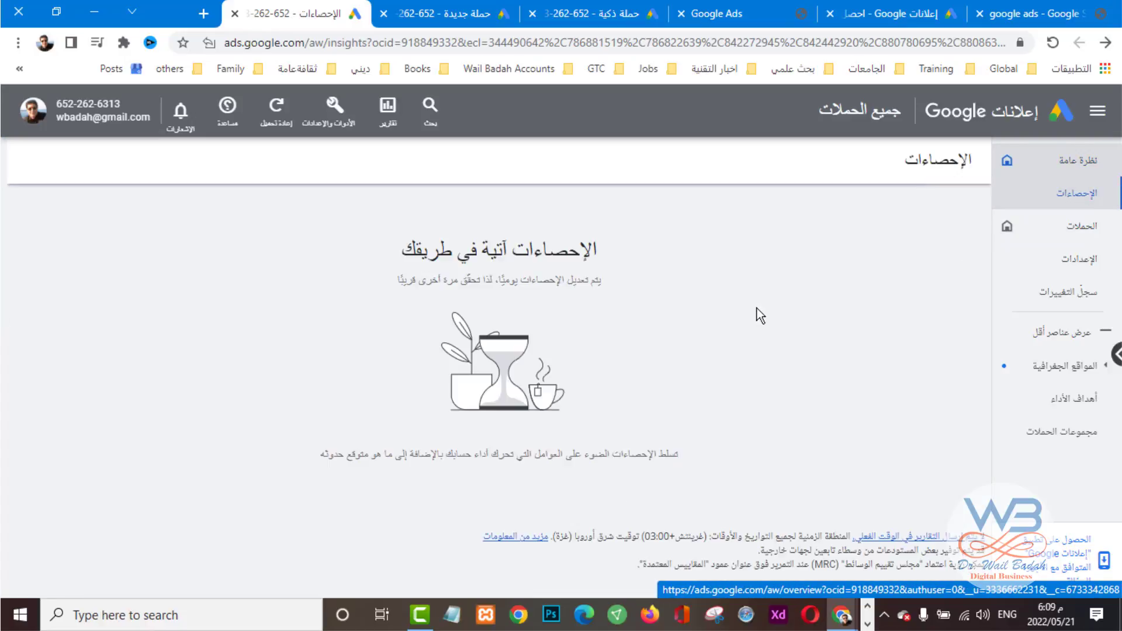
{"action": "left_click", "coordinate": [1080, 232]}
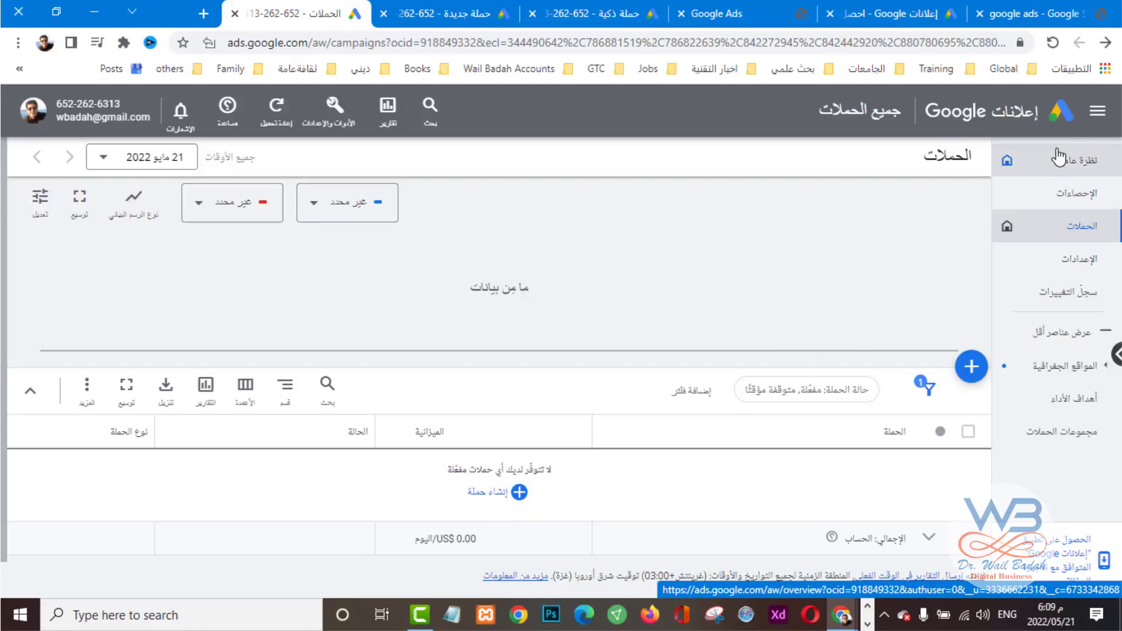
{"action": "left_click", "coordinate": [1075, 264]}
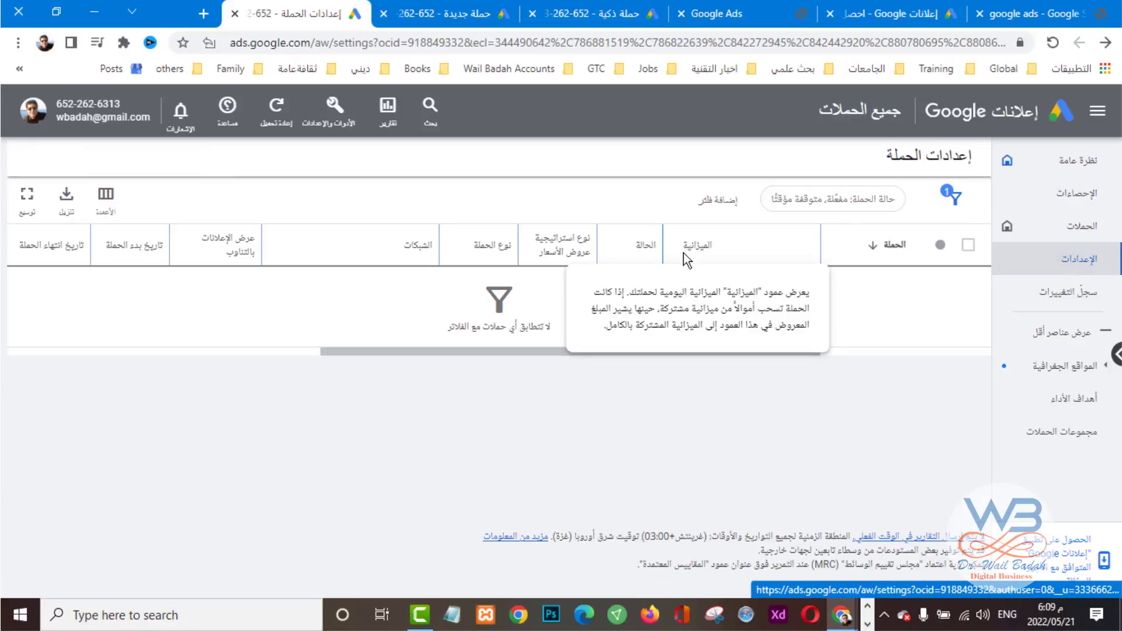
{"action": "mouse_move", "coordinate": [576, 243]}
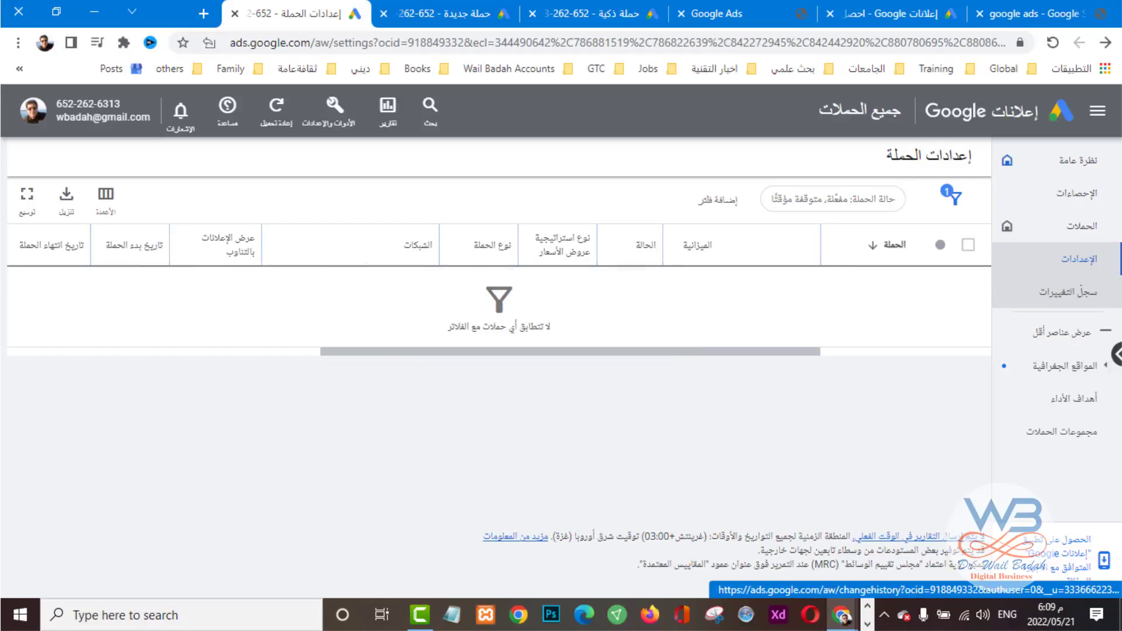
{"action": "left_click", "coordinate": [1080, 295]}
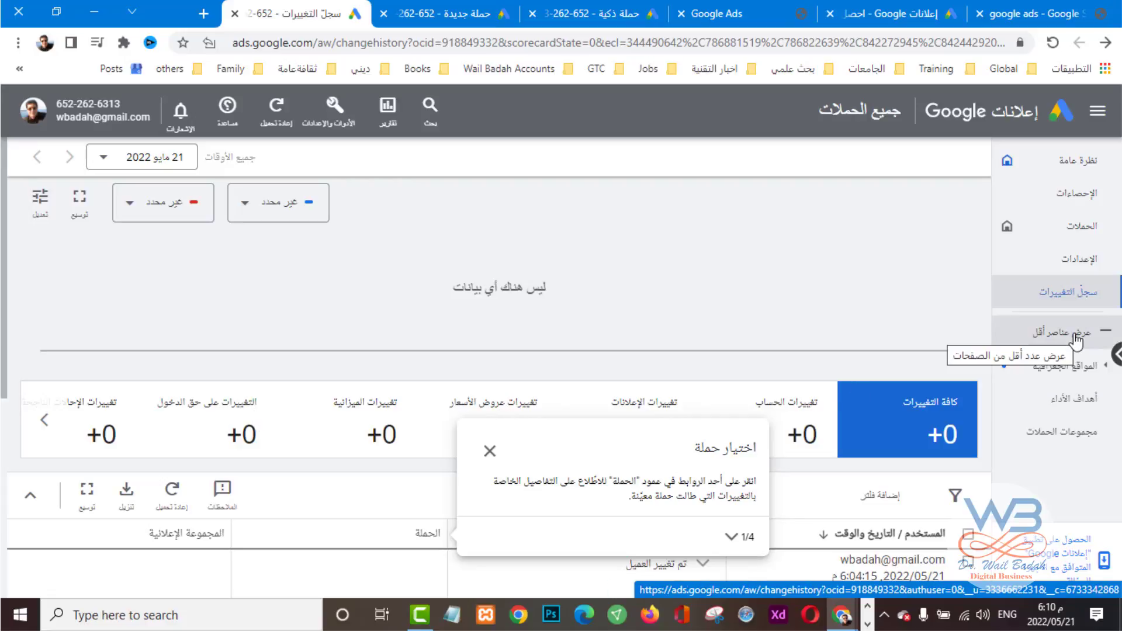
Step: Look through the Locations, Performance targets and Campaign groups pages, dismissing the change history annotations message
{"action": "left_click", "coordinate": [1062, 366]}
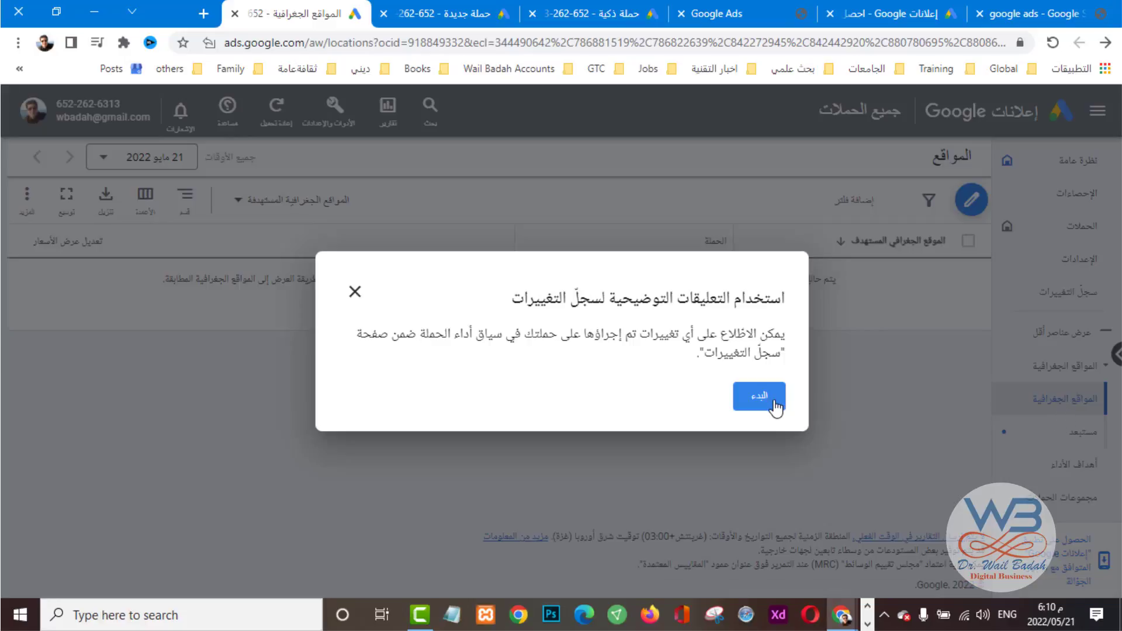
{"action": "left_click", "coordinate": [774, 402]}
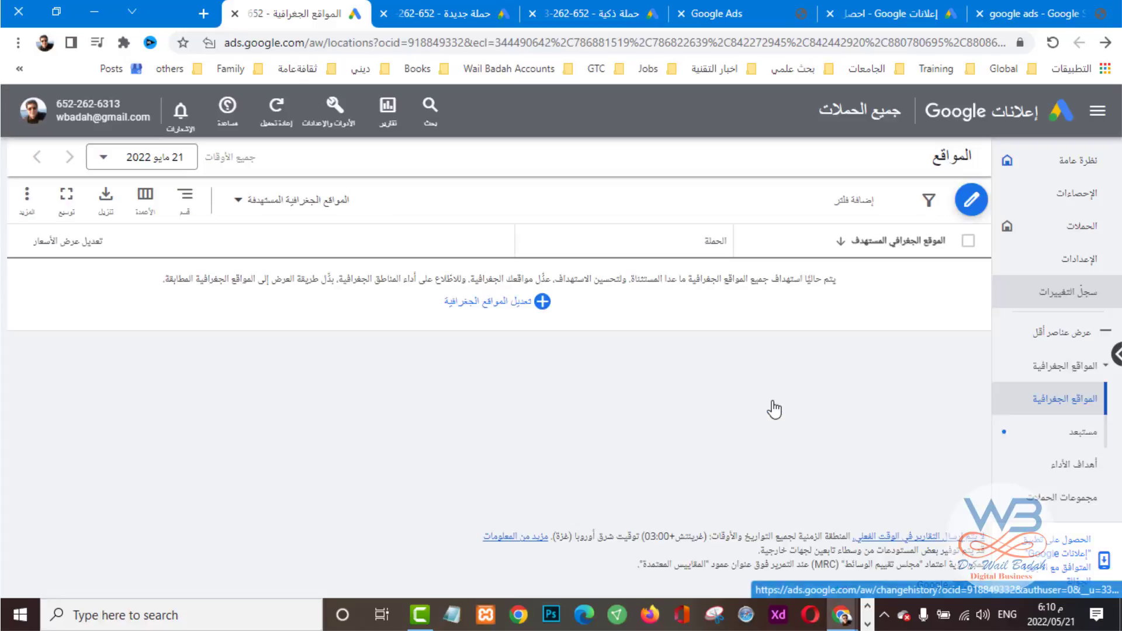
{"action": "left_click", "coordinate": [1073, 465]}
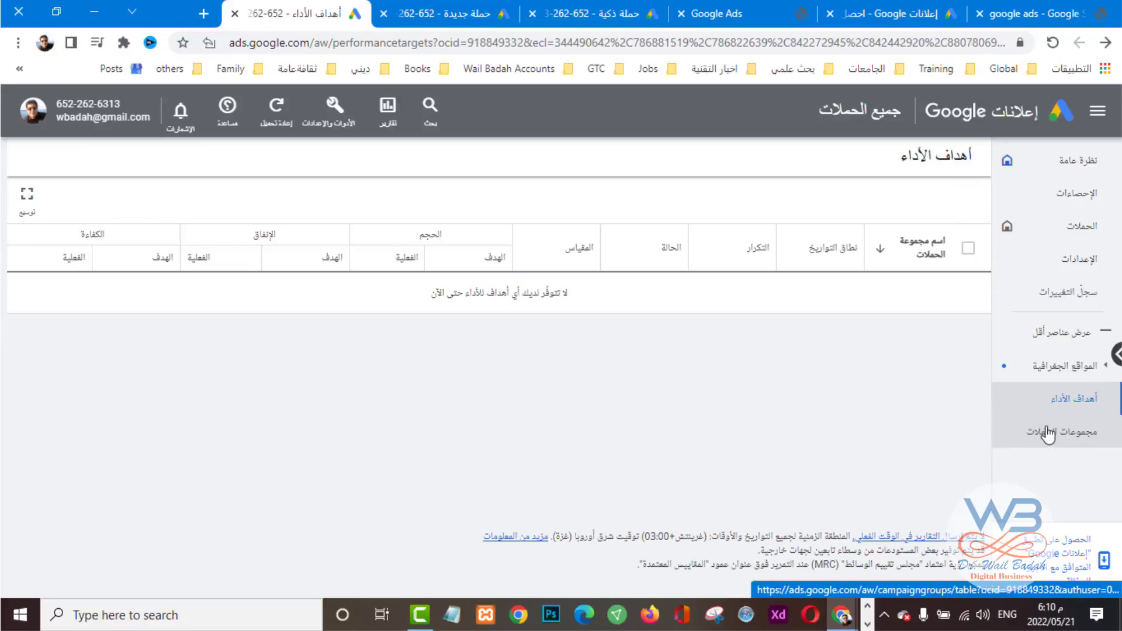
{"action": "left_click", "coordinate": [1041, 431]}
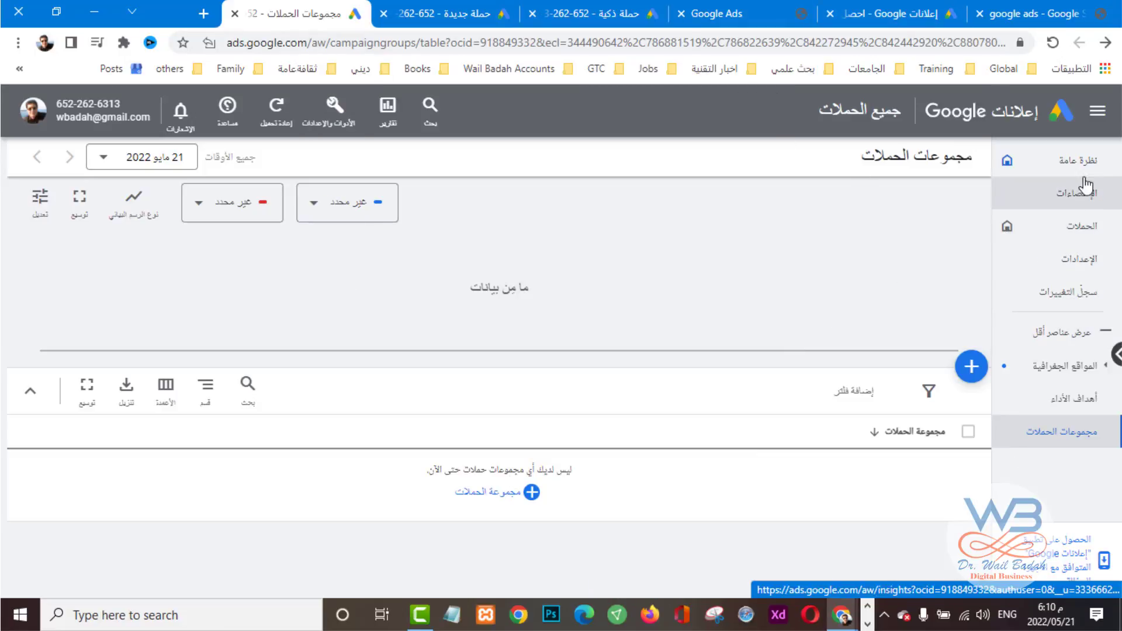
Step: Start creating a new campaign from the Campaigns page
{"action": "left_click", "coordinate": [1064, 234]}
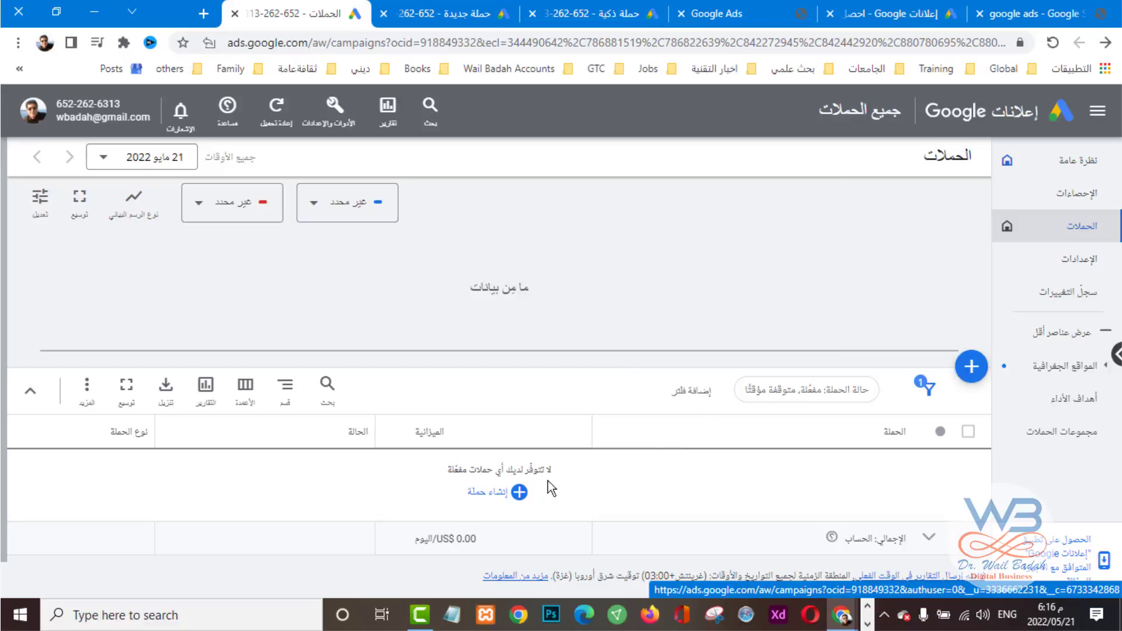
{"action": "left_click", "coordinate": [513, 496]}
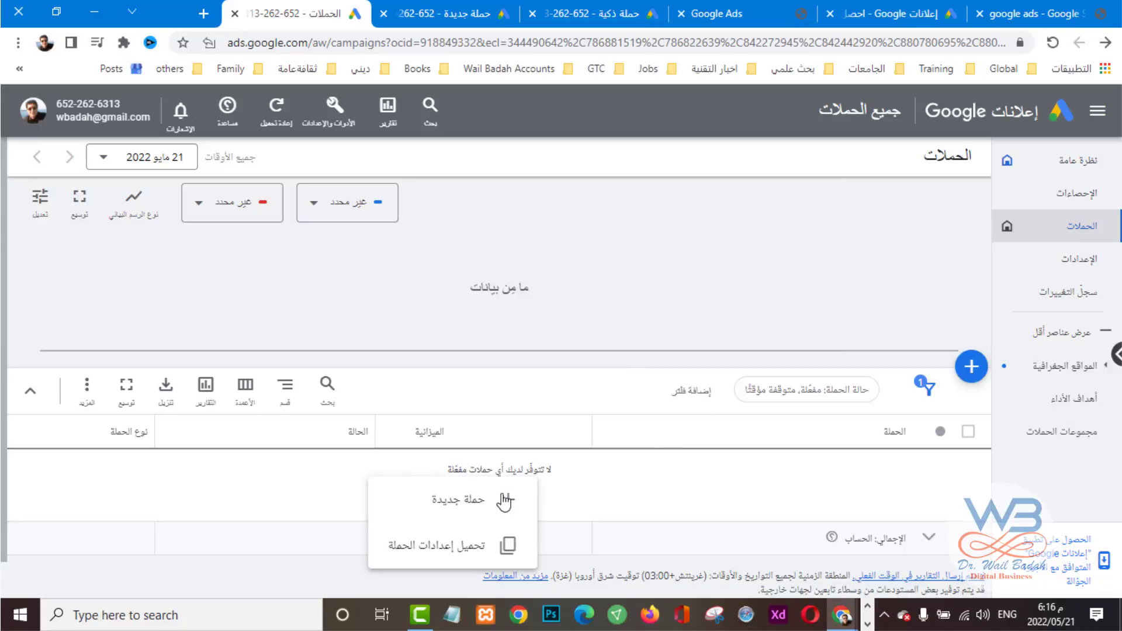
{"action": "left_click", "coordinate": [484, 512]}
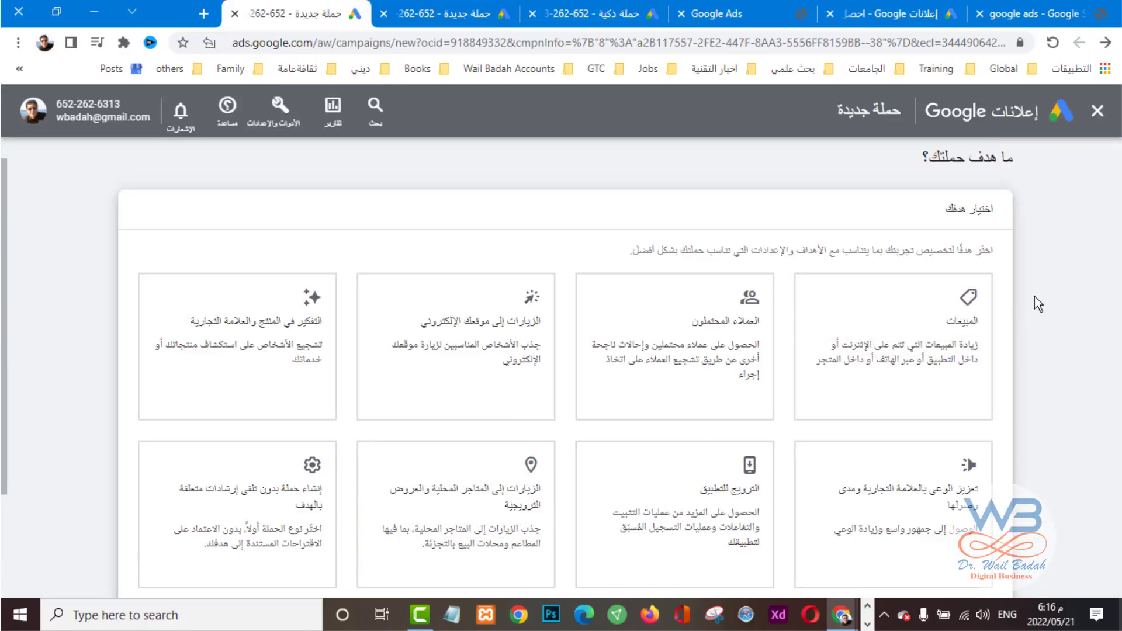
Step: Go through the campaign objectives and choose to create a campaign without a goal's guidance
{"action": "scroll", "coordinate": [1034, 296], "scroll_direction": "down", "scroll_amount": 2}
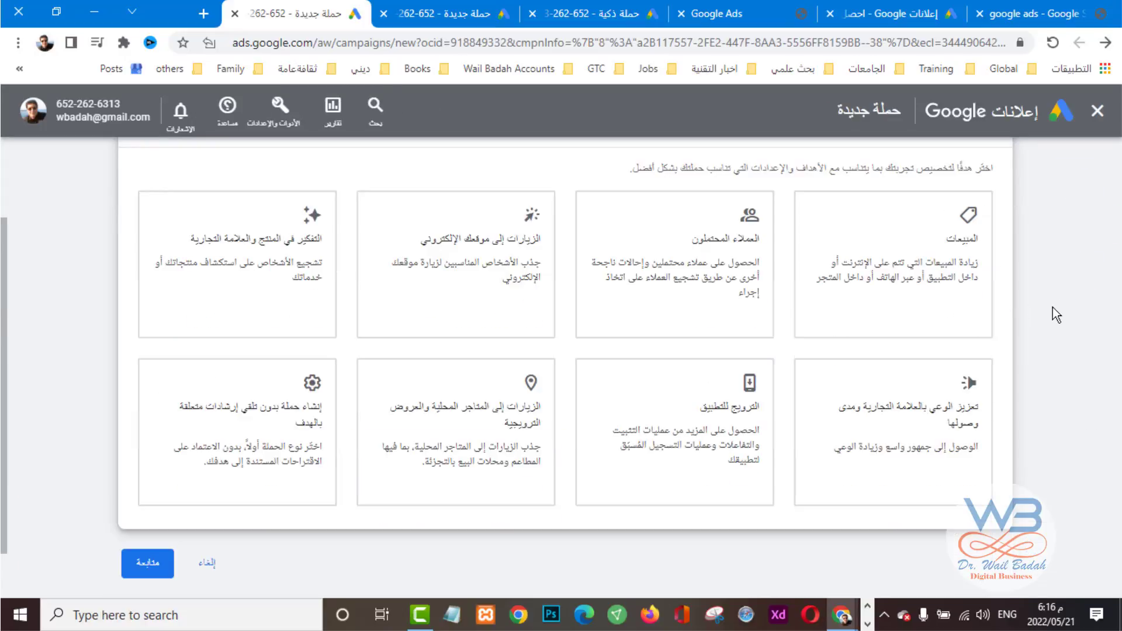
{"action": "left_click", "coordinate": [374, 432]}
{"action": "left_click", "coordinate": [927, 327]}
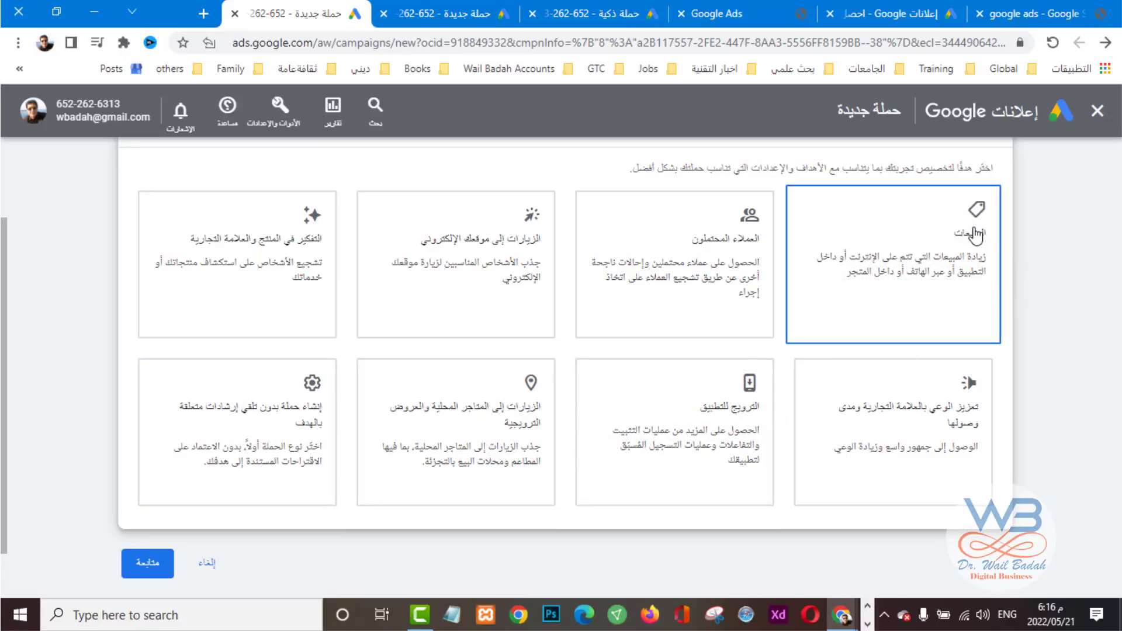
{"action": "left_click", "coordinate": [684, 257]}
{"action": "left_click", "coordinate": [526, 309]}
{"action": "left_click", "coordinate": [244, 325]}
{"action": "left_click", "coordinate": [234, 470]}
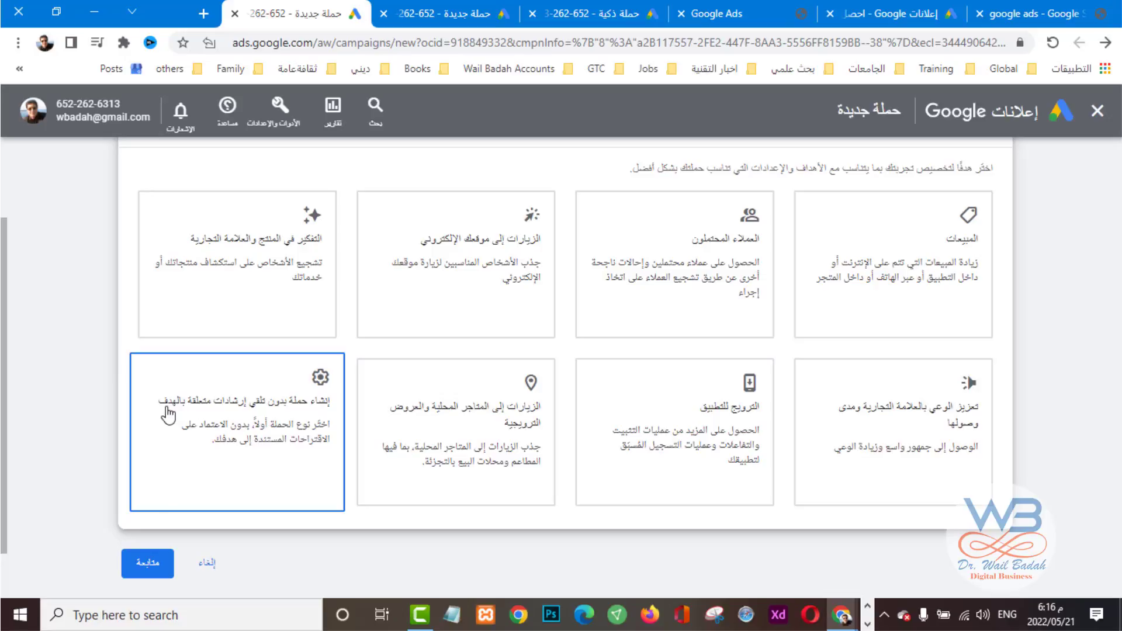
{"action": "left_click", "coordinate": [245, 431]}
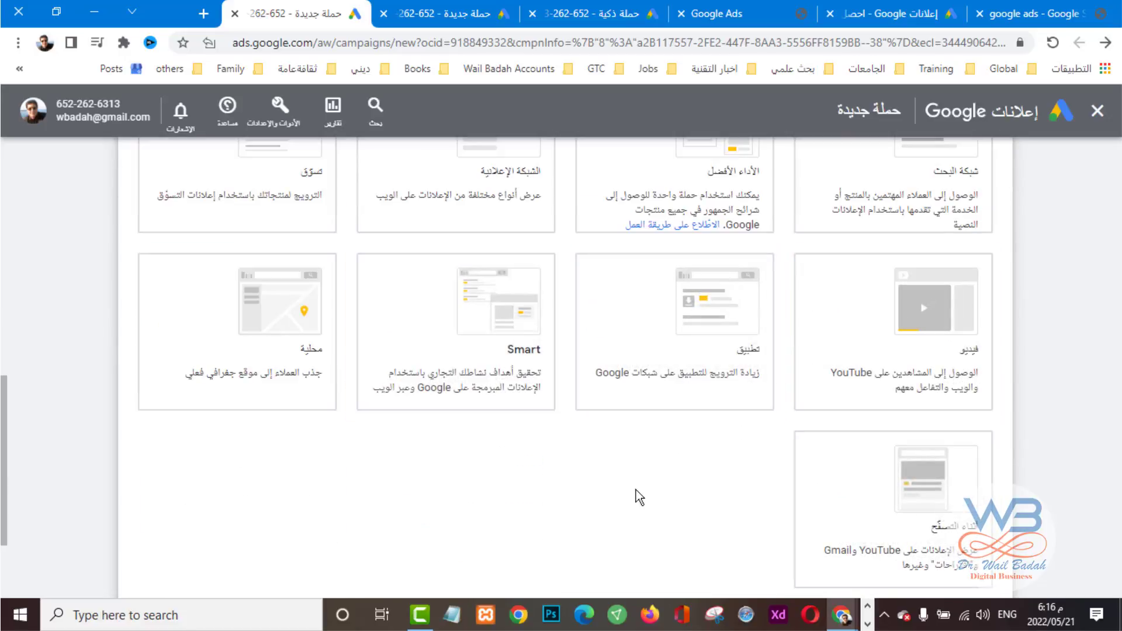
Step: Examine the available campaign types, such as Search, Performance Max, Display, Shopping, Video, App, Smart, Local and Discovery
{"action": "scroll", "coordinate": [654, 510], "scroll_direction": "up", "scroll_amount": 1}
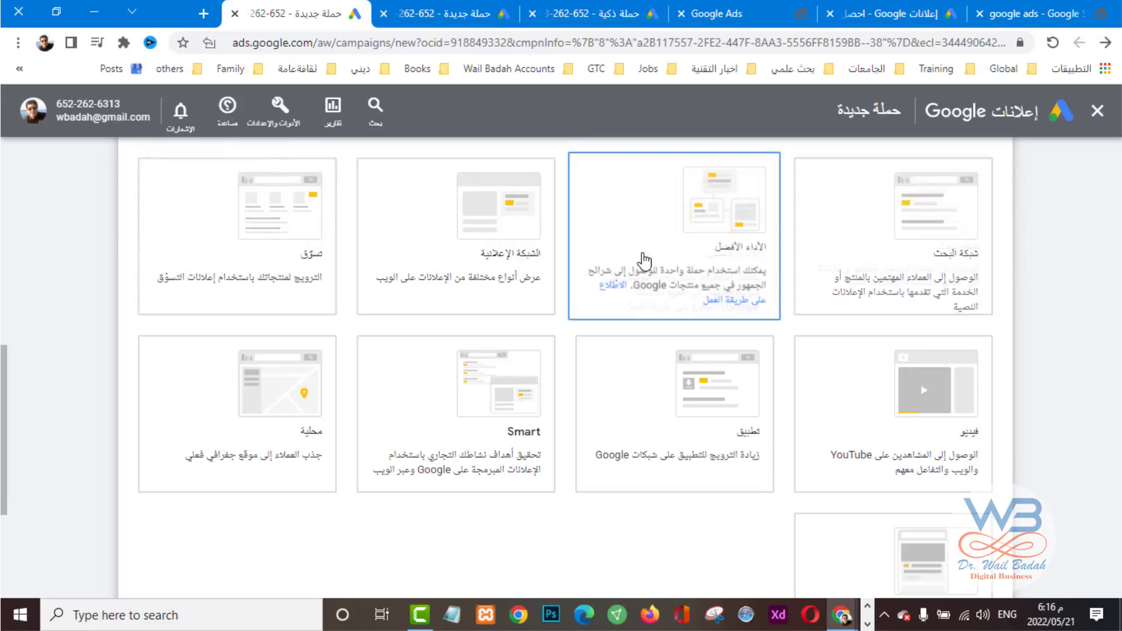
{"action": "scroll", "coordinate": [929, 435], "scroll_direction": "down", "scroll_amount": 2}
{"action": "scroll", "coordinate": [929, 435], "scroll_direction": "up", "scroll_amount": 2}
{"action": "scroll", "coordinate": [929, 435], "scroll_direction": "down", "scroll_amount": 1}
{"action": "scroll", "coordinate": [929, 435], "scroll_direction": "up", "scroll_amount": 1}
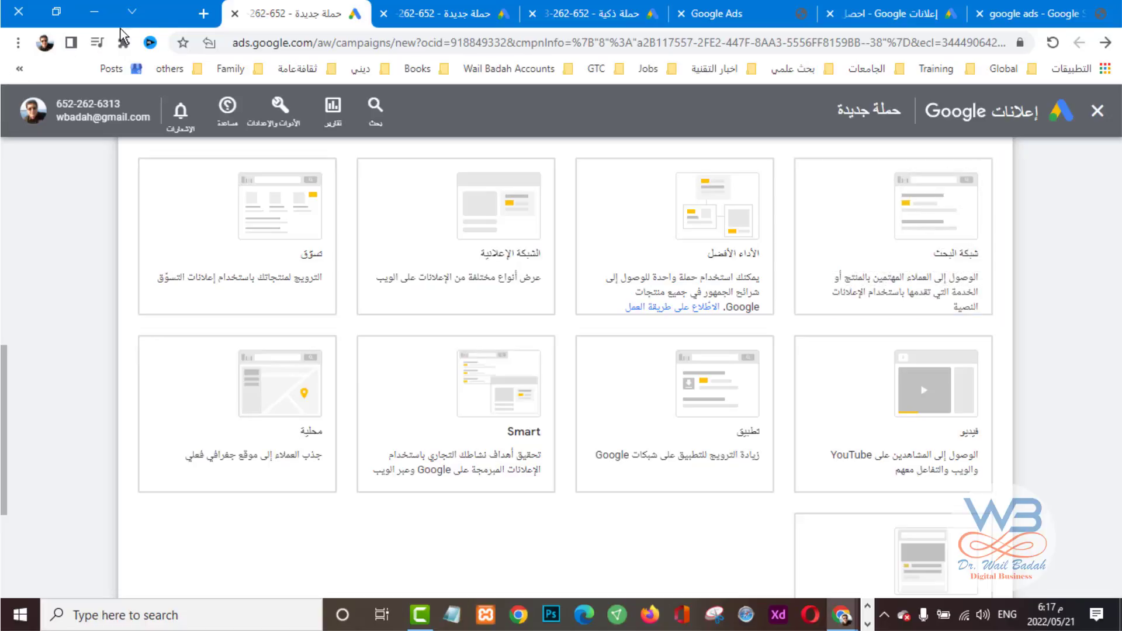
Step: Search Google in a new browser tab for "شقق للبيع في تركيا" to get an example of Search network ads
{"action": "left_click", "coordinate": [202, 14]}
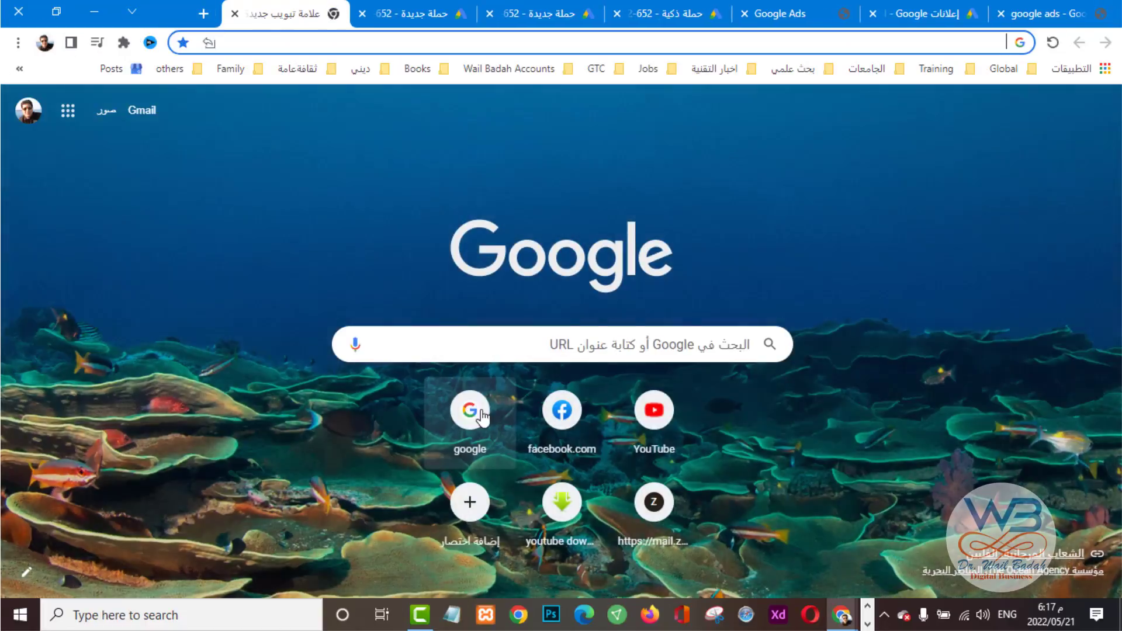
{"action": "left_click", "coordinate": [480, 416]}
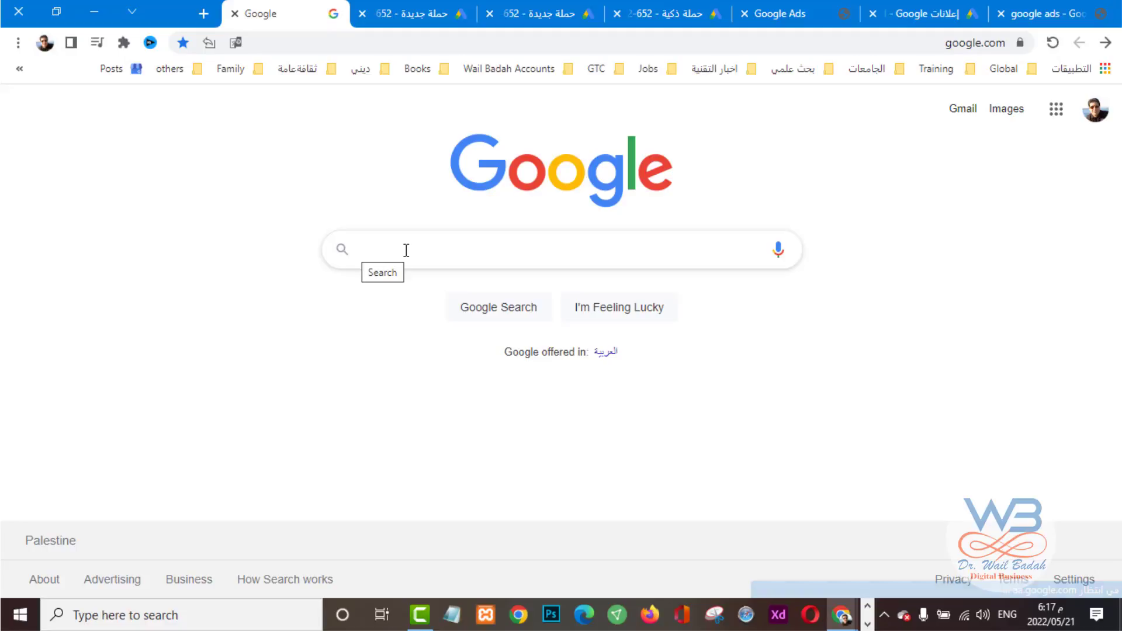
{"action": "key", "text": "alt+shift"}
{"action": "type", "text": "شقق"}
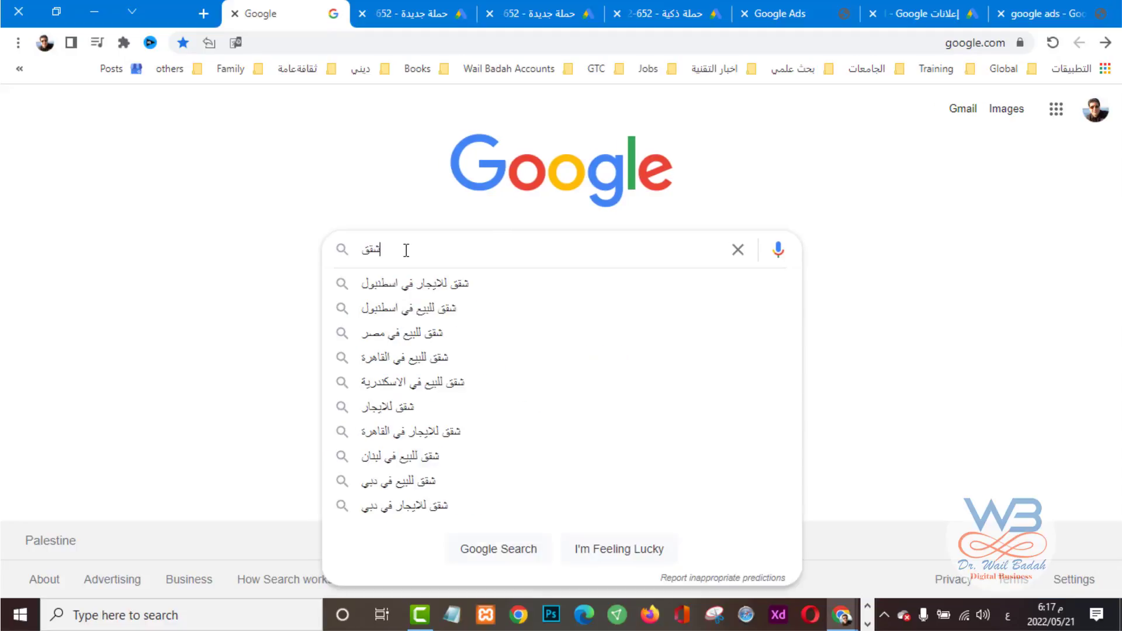
{"action": "type", "text": " للبيع في ت"}
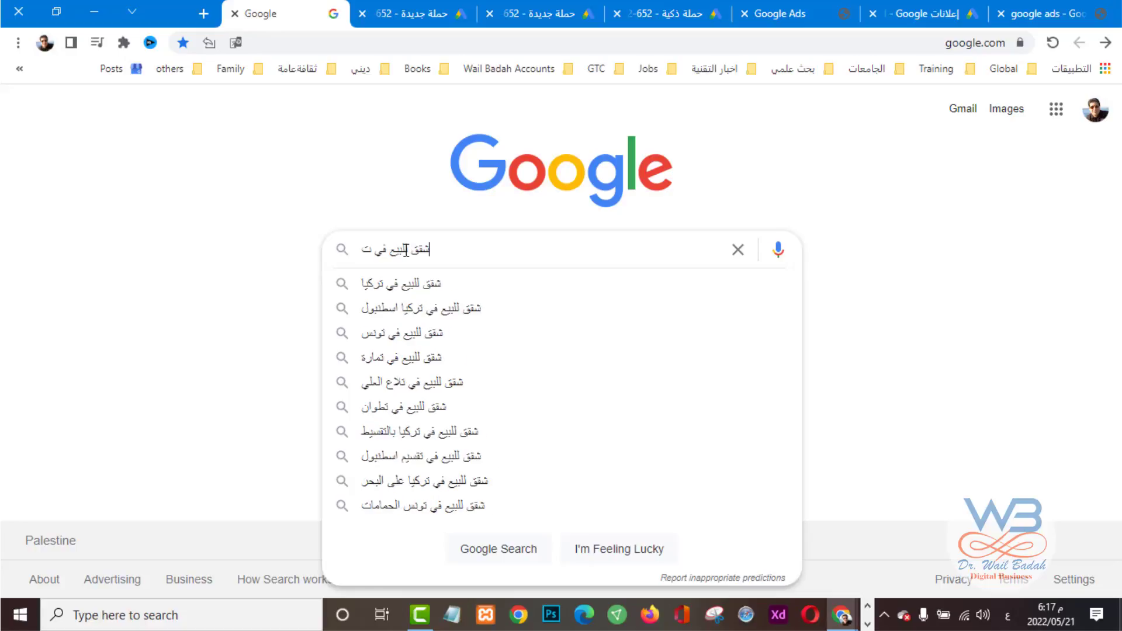
{"action": "type", "text": "ركيا"}
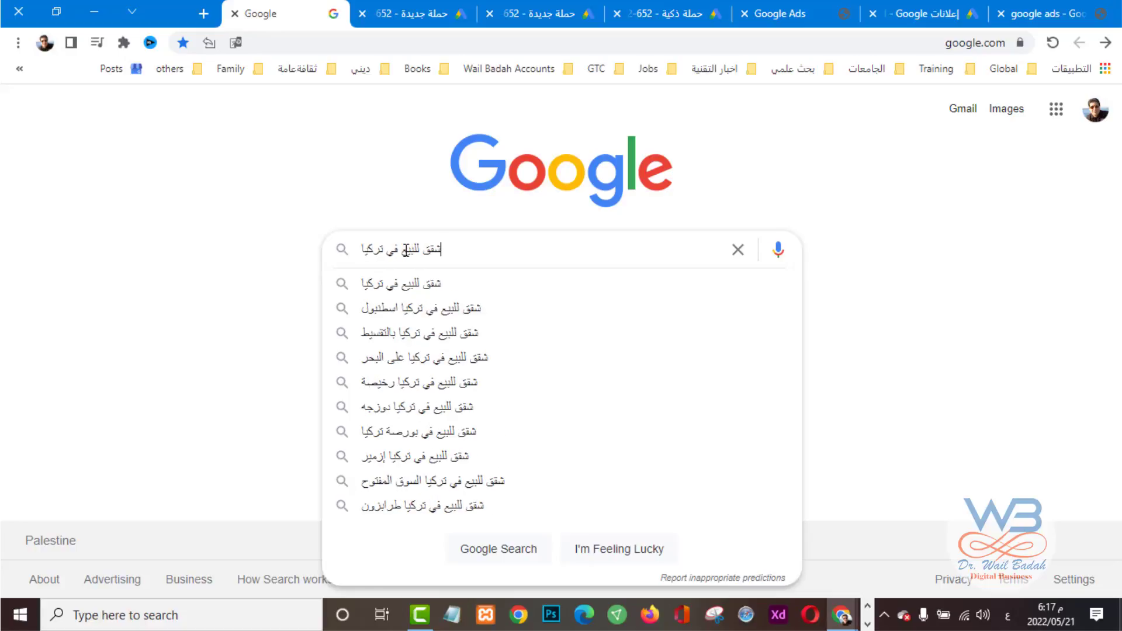
{"action": "key", "text": "Return"}
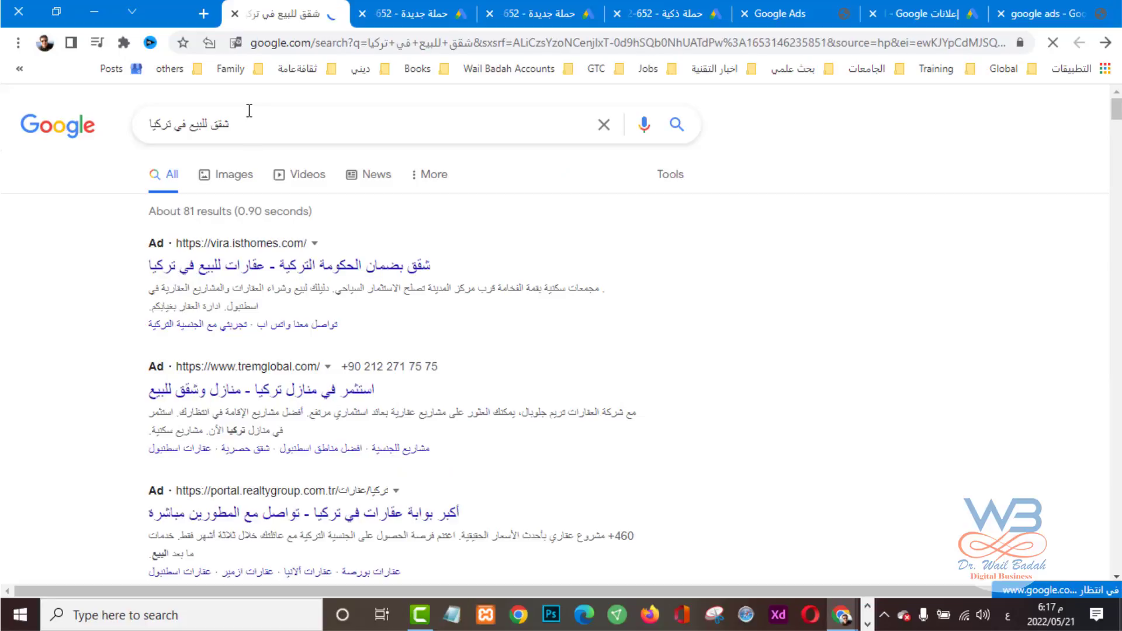
Step: Examine the paid text ads above the organic results for the apartments-in-Turkey query
{"action": "triple_click", "coordinate": [254, 121]}
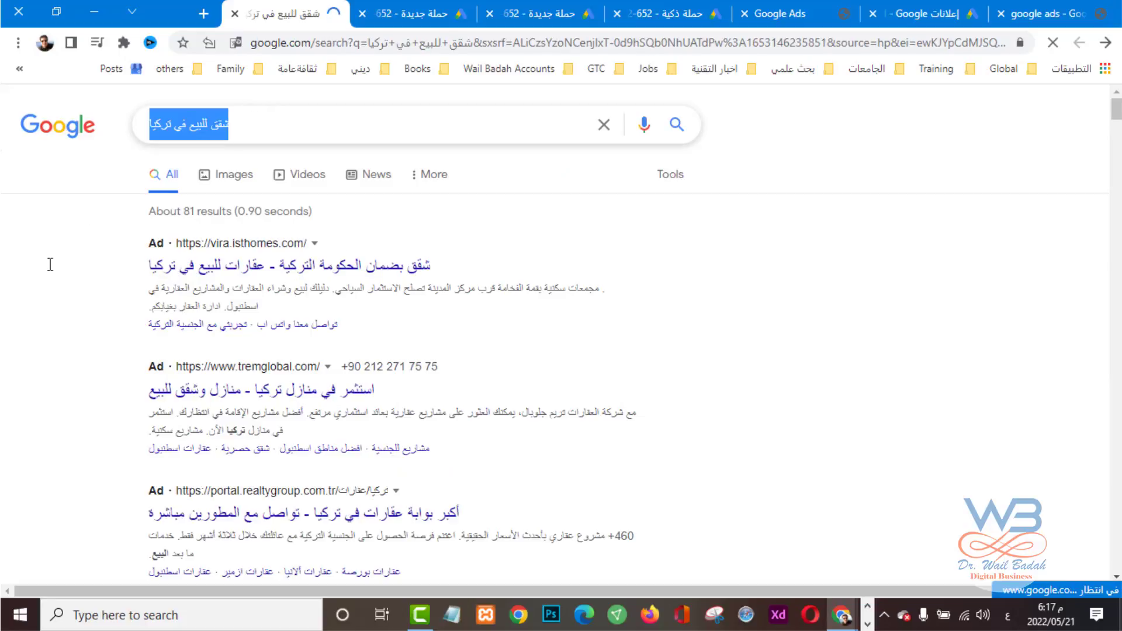
{"action": "left_click", "coordinate": [143, 265]}
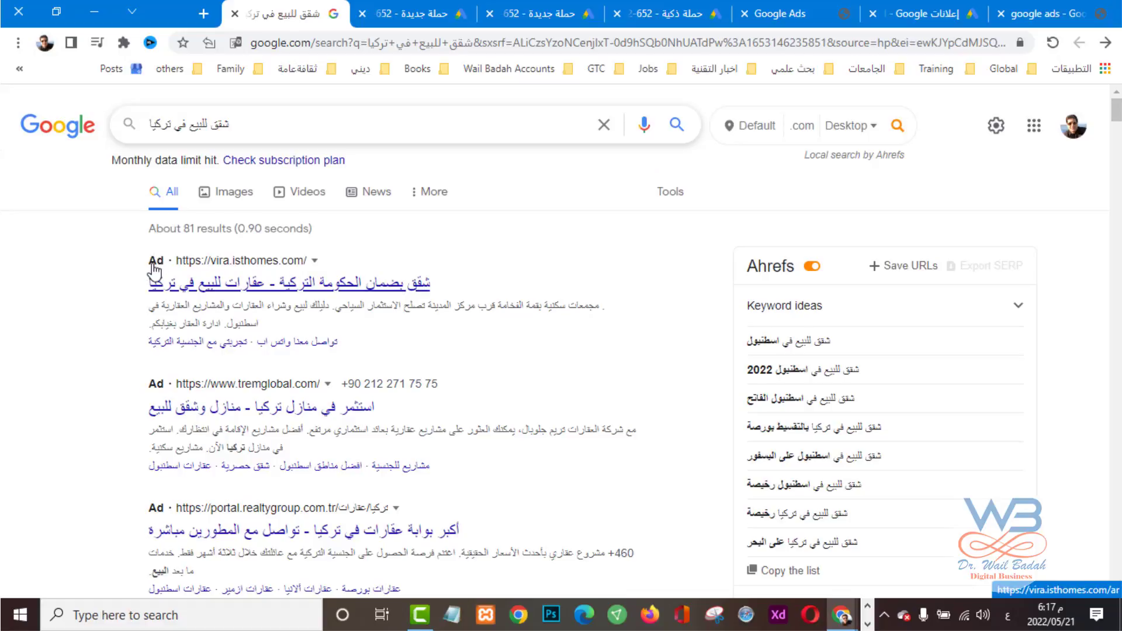
{"action": "scroll", "coordinate": [150, 385], "scroll_direction": "down", "scroll_amount": 3}
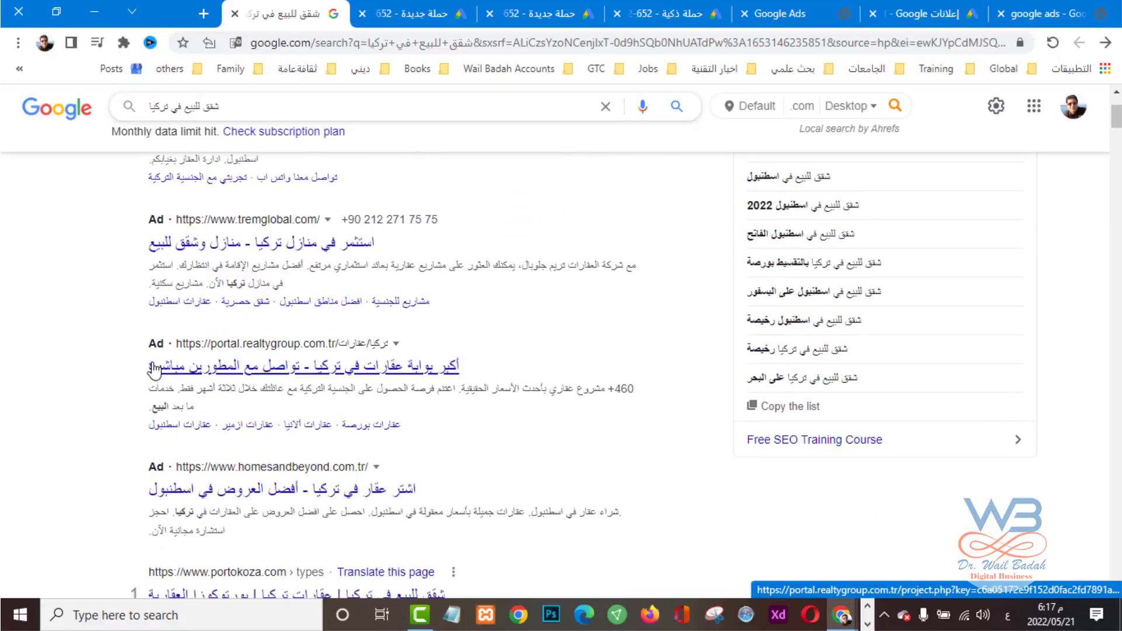
{"action": "scroll", "coordinate": [151, 423], "scroll_direction": "down", "scroll_amount": 2}
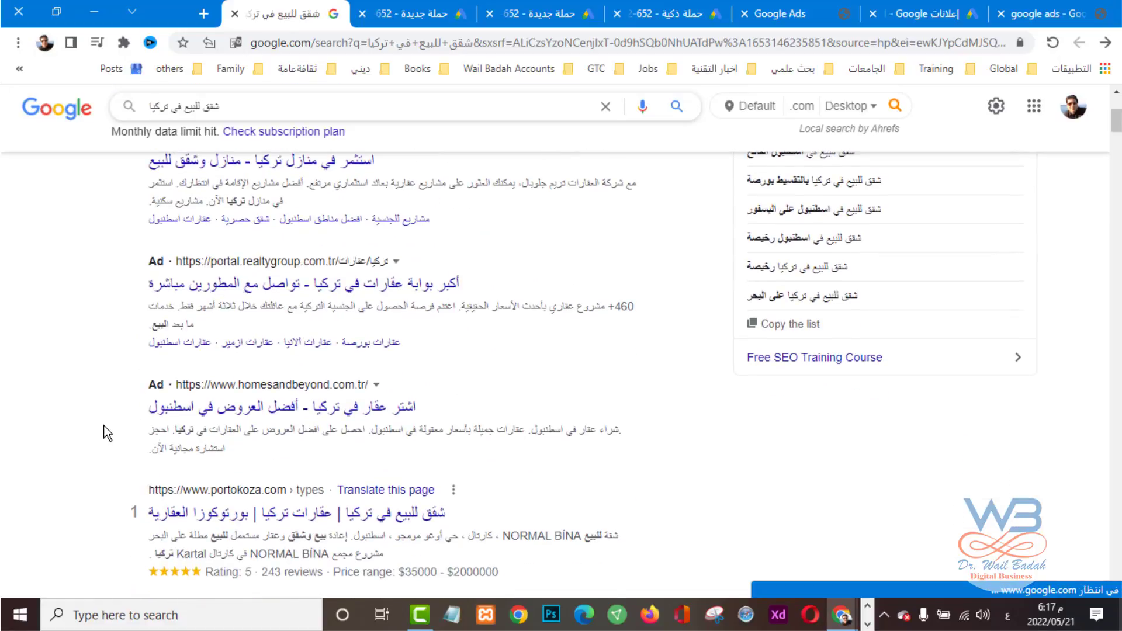
{"action": "scroll", "coordinate": [93, 432], "scroll_direction": "up", "scroll_amount": 5}
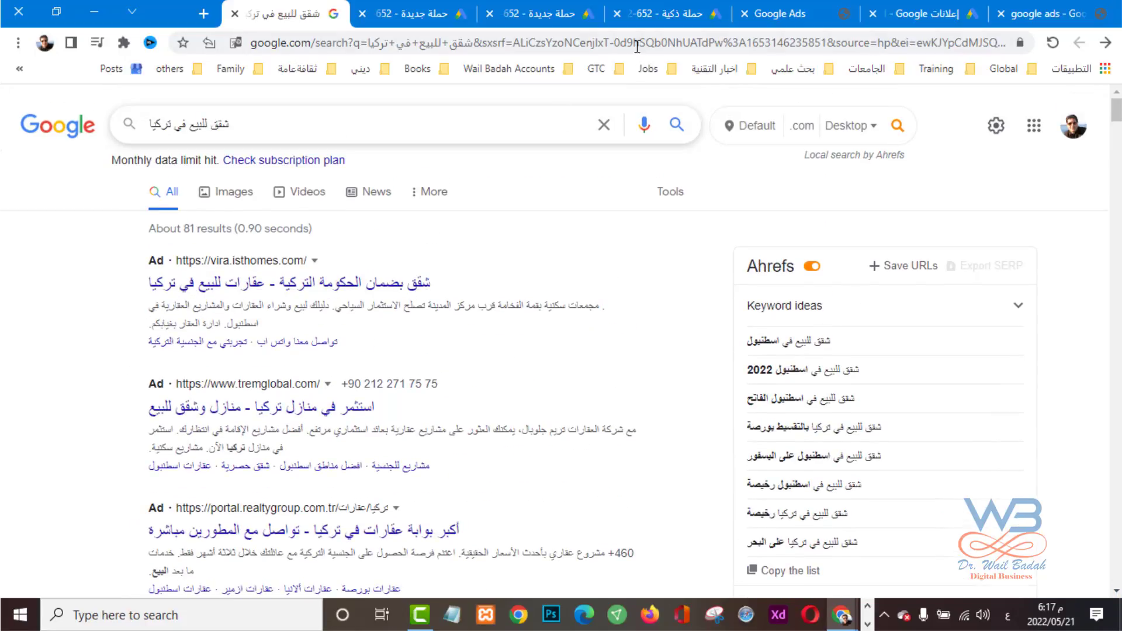
Step: Search for "دنيا الوطن" in a new browser tab and open the alwatanvoice.com news site, dismissing its notification subscription offer
{"action": "left_click", "coordinate": [411, 14]}
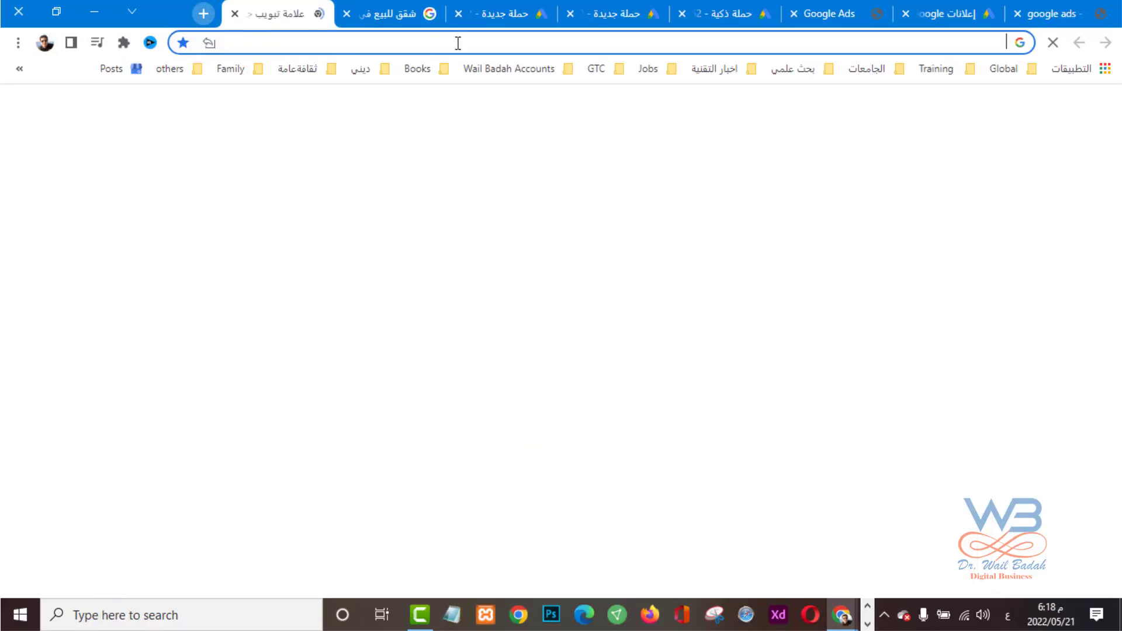
{"action": "left_click", "coordinate": [203, 13]}
{"action": "type", "text": "د"}
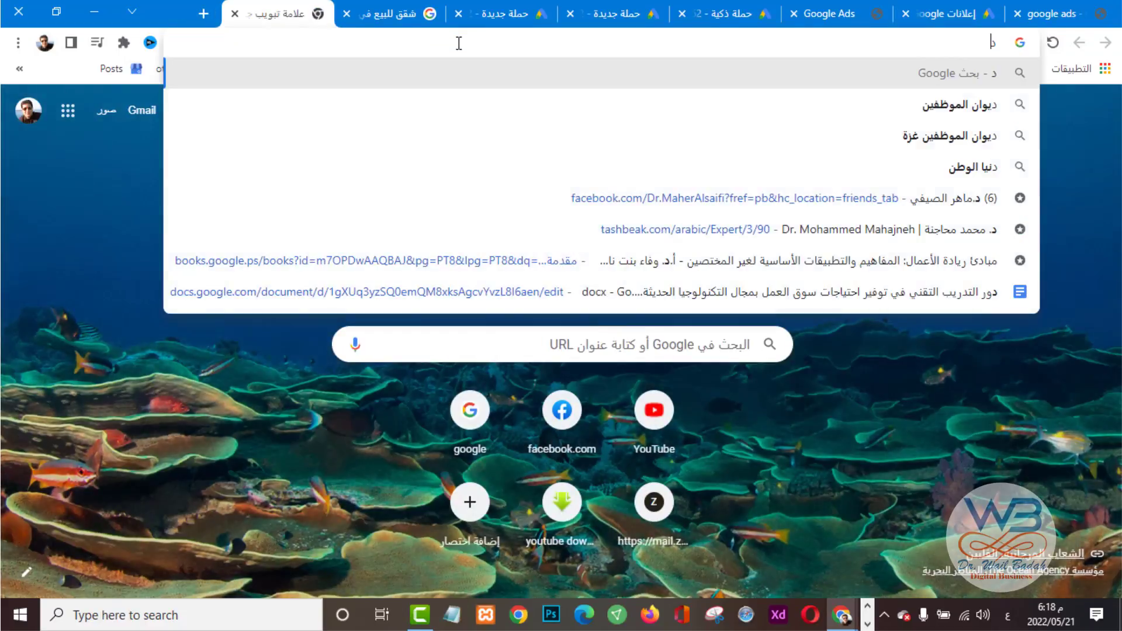
{"action": "type", "text": "نيا الوطن"}
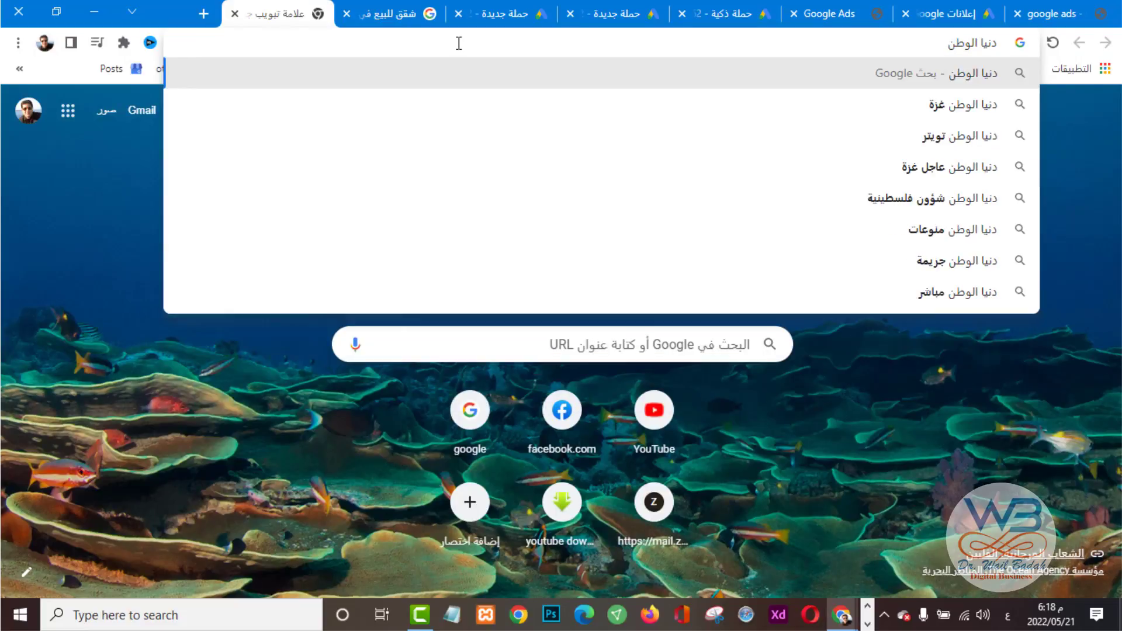
{"action": "key", "text": "Return"}
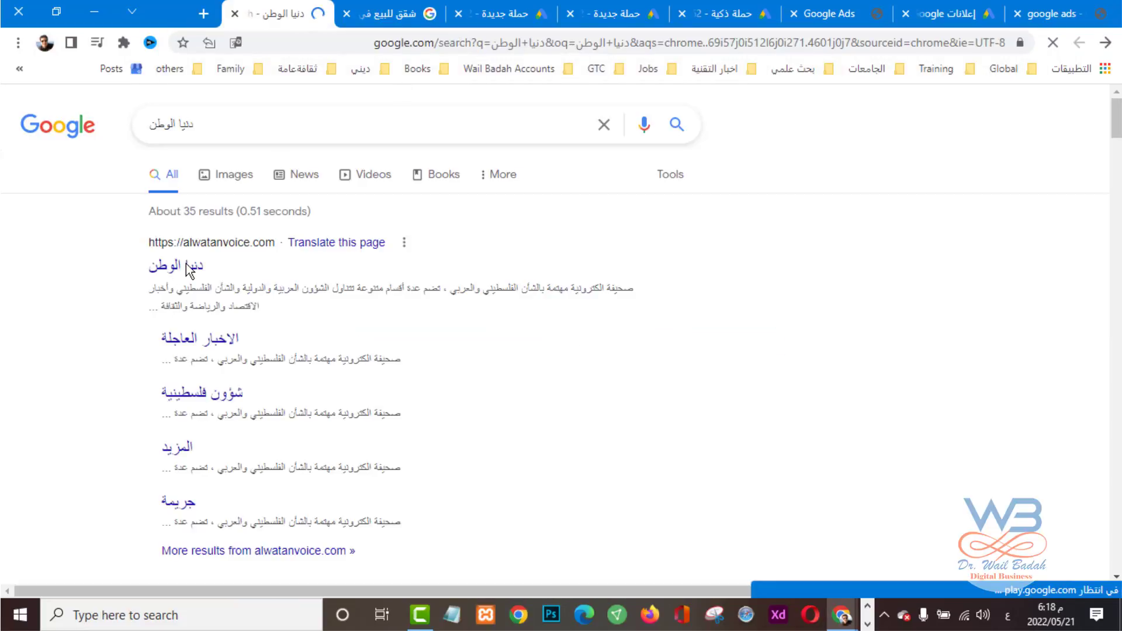
{"action": "left_click", "coordinate": [187, 271]}
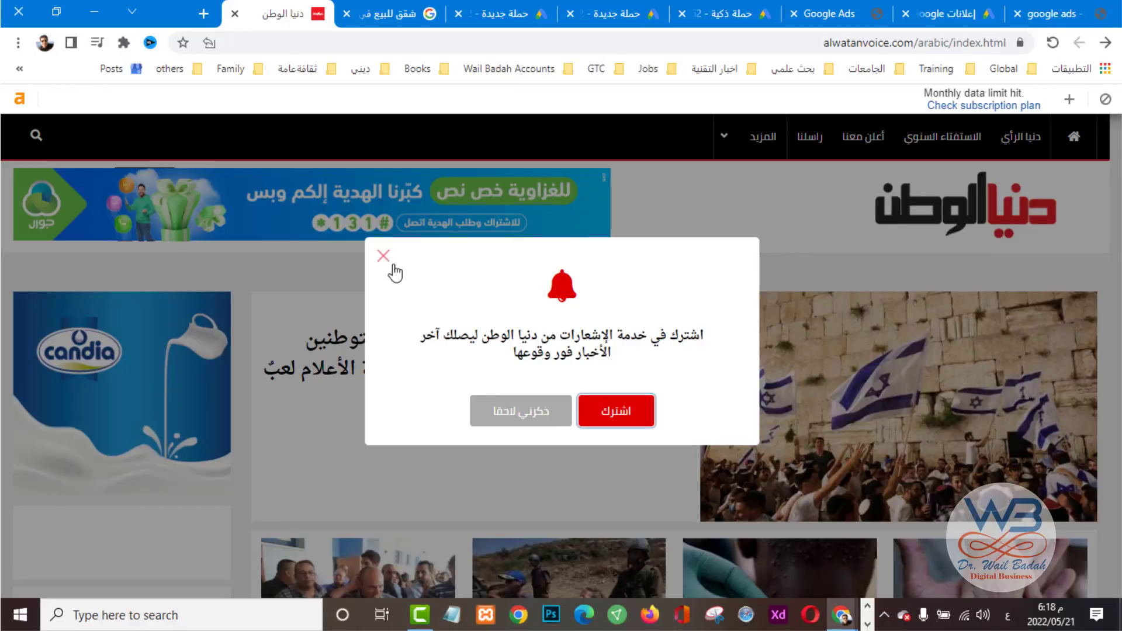
{"action": "left_click", "coordinate": [383, 257]}
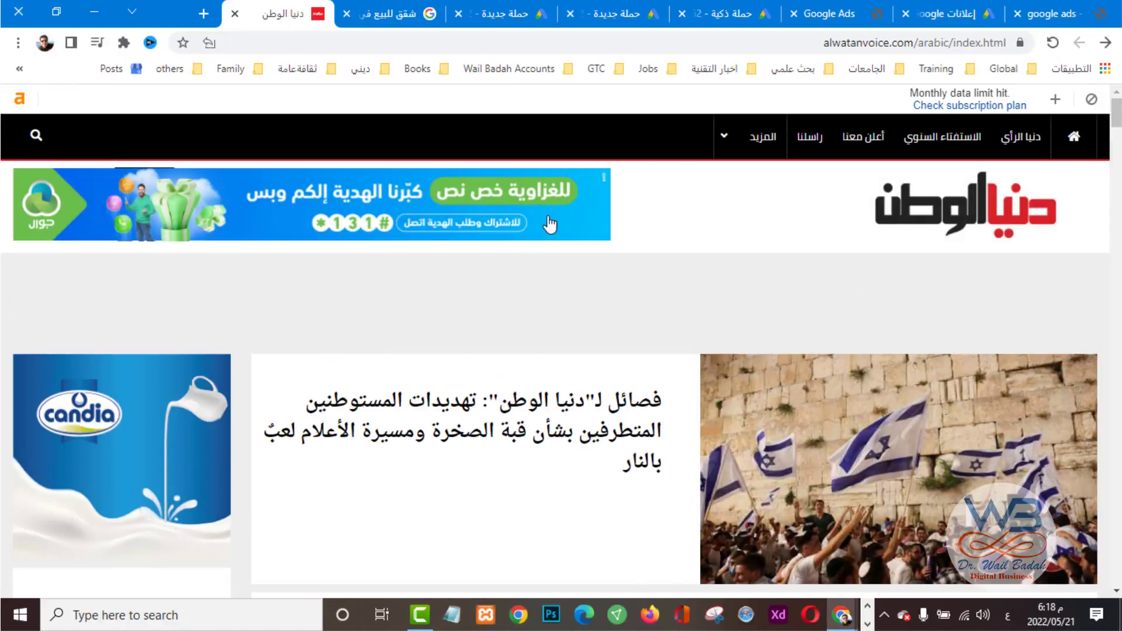
Step: Look through the news site's homepage for Google display ads, checking the ad information markers on the banners
{"action": "scroll", "coordinate": [479, 255], "scroll_direction": "down", "scroll_amount": 4}
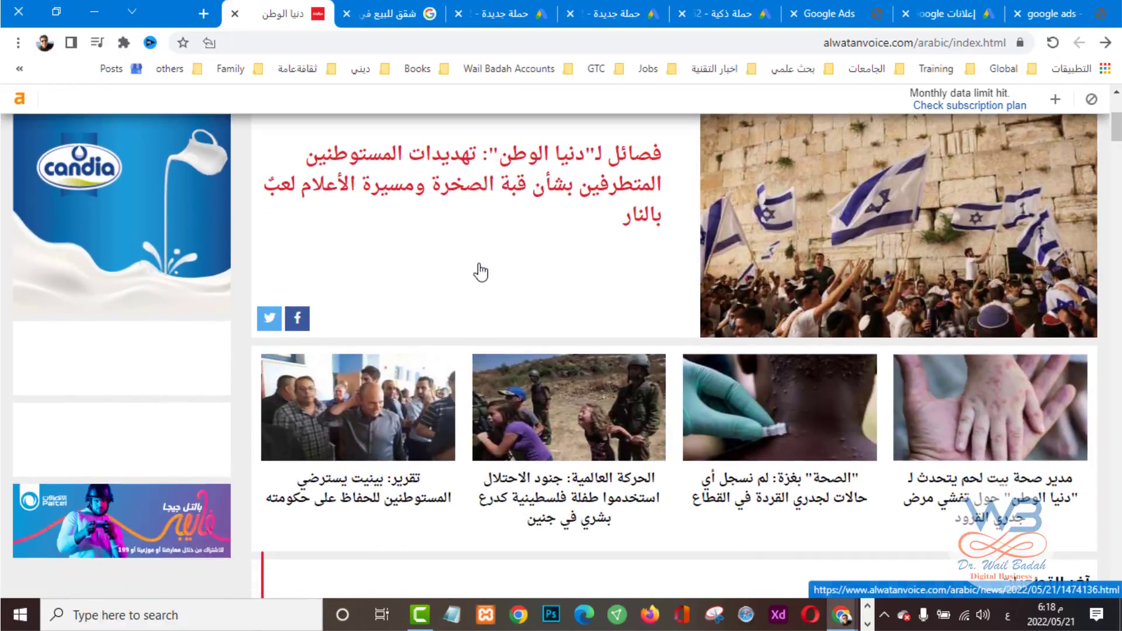
{"action": "scroll", "coordinate": [481, 272], "scroll_direction": "down", "scroll_amount": 3}
{"action": "scroll", "coordinate": [377, 453], "scroll_direction": "down", "scroll_amount": 4}
{"action": "scroll", "coordinate": [377, 450], "scroll_direction": "down", "scroll_amount": 6}
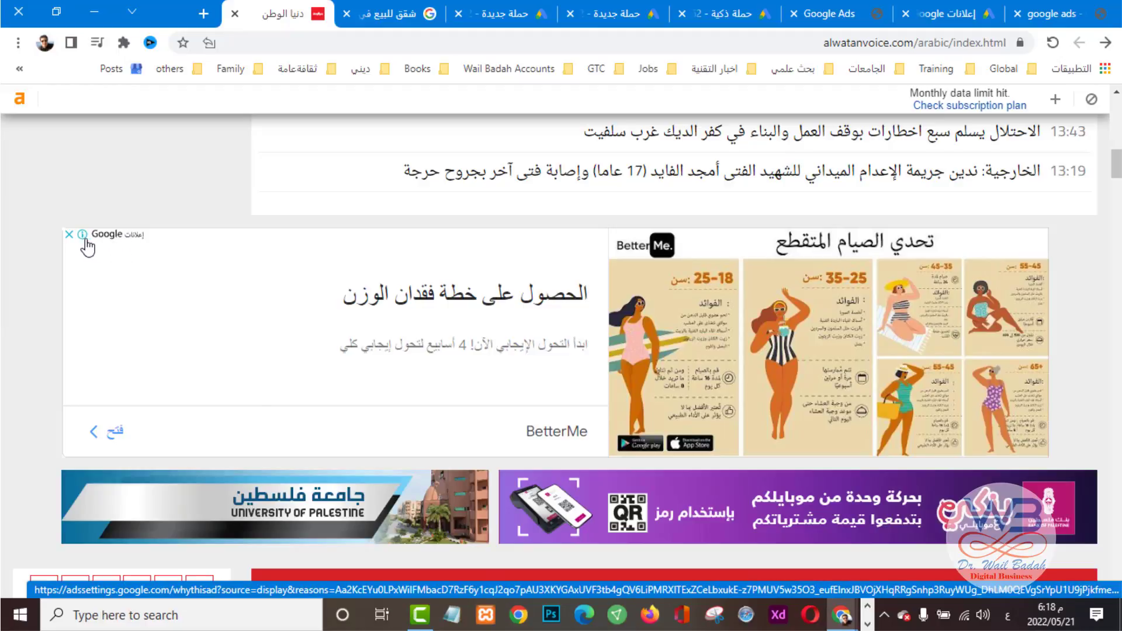
{"action": "scroll", "coordinate": [292, 326], "scroll_direction": "down", "scroll_amount": 3}
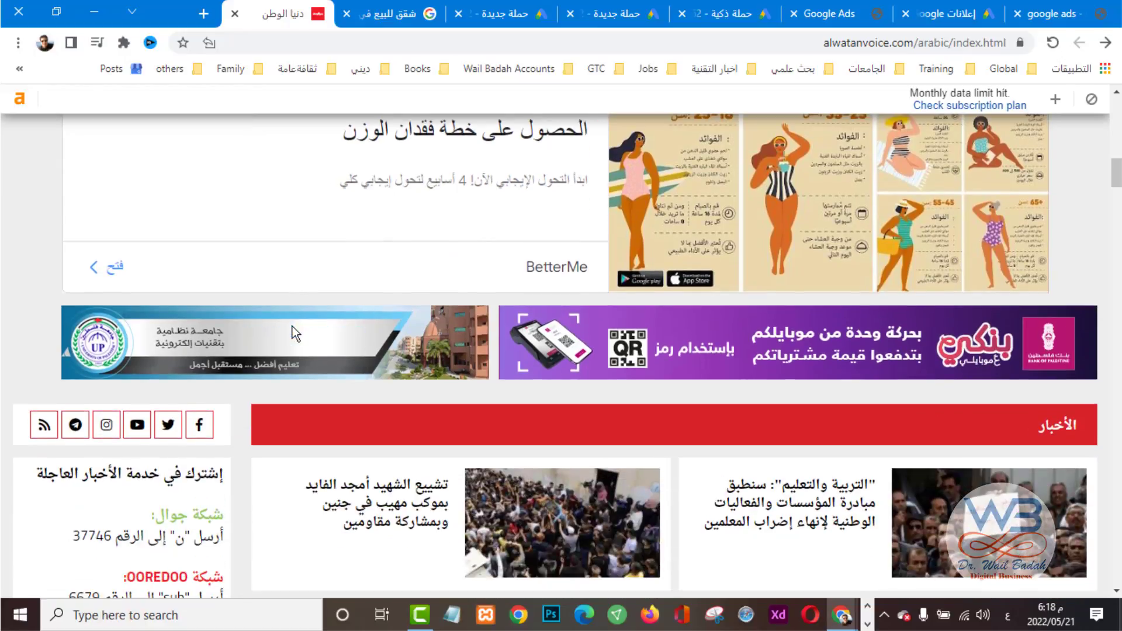
{"action": "scroll", "coordinate": [292, 326], "scroll_direction": "down", "scroll_amount": 8}
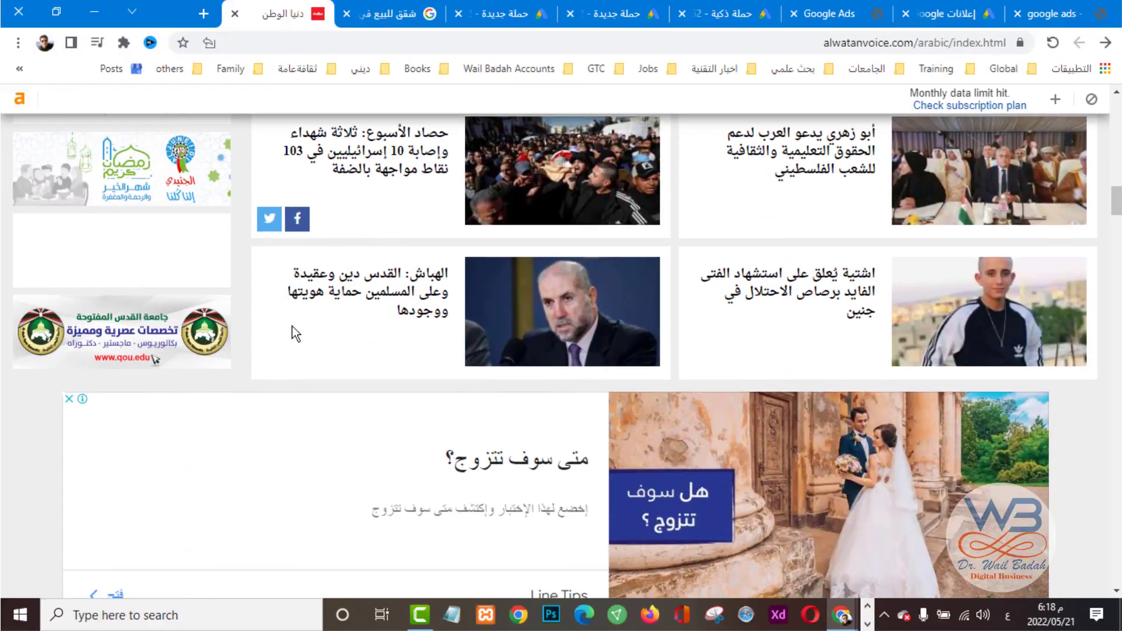
{"action": "scroll", "coordinate": [292, 326], "scroll_direction": "down", "scroll_amount": 3}
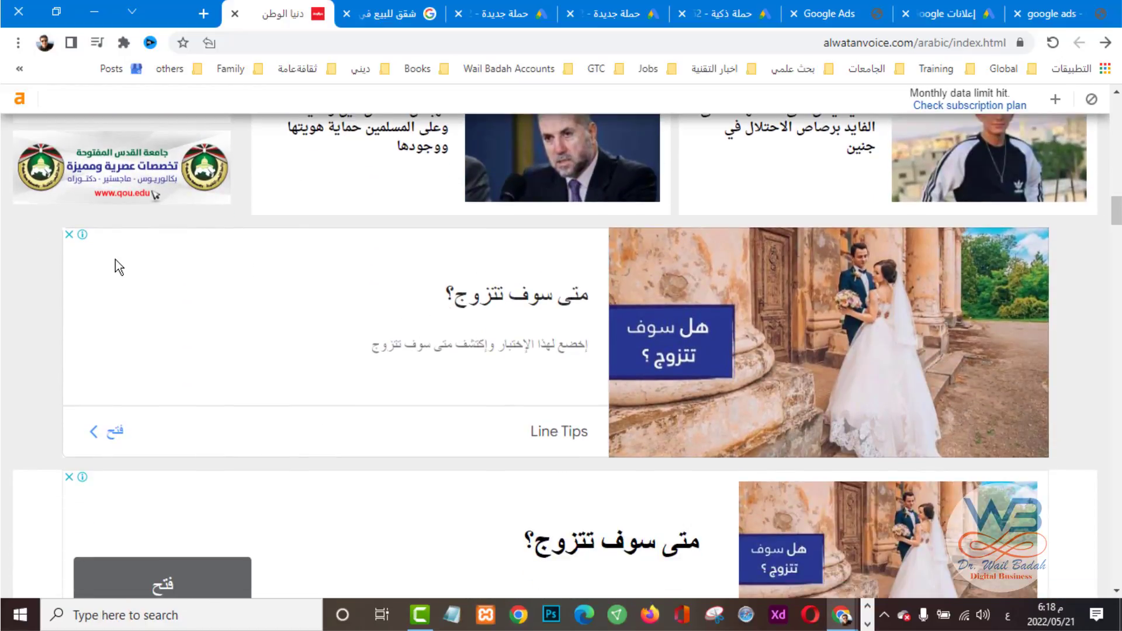
{"action": "mouse_move", "coordinate": [83, 236]}
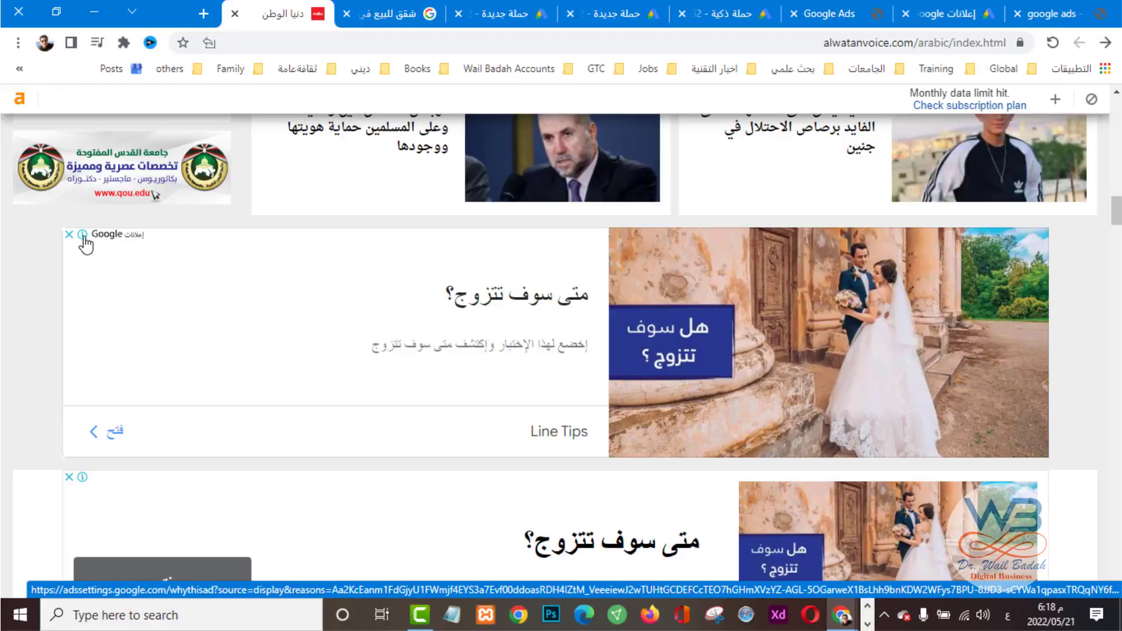
{"action": "scroll", "coordinate": [198, 345], "scroll_direction": "down", "scroll_amount": 1}
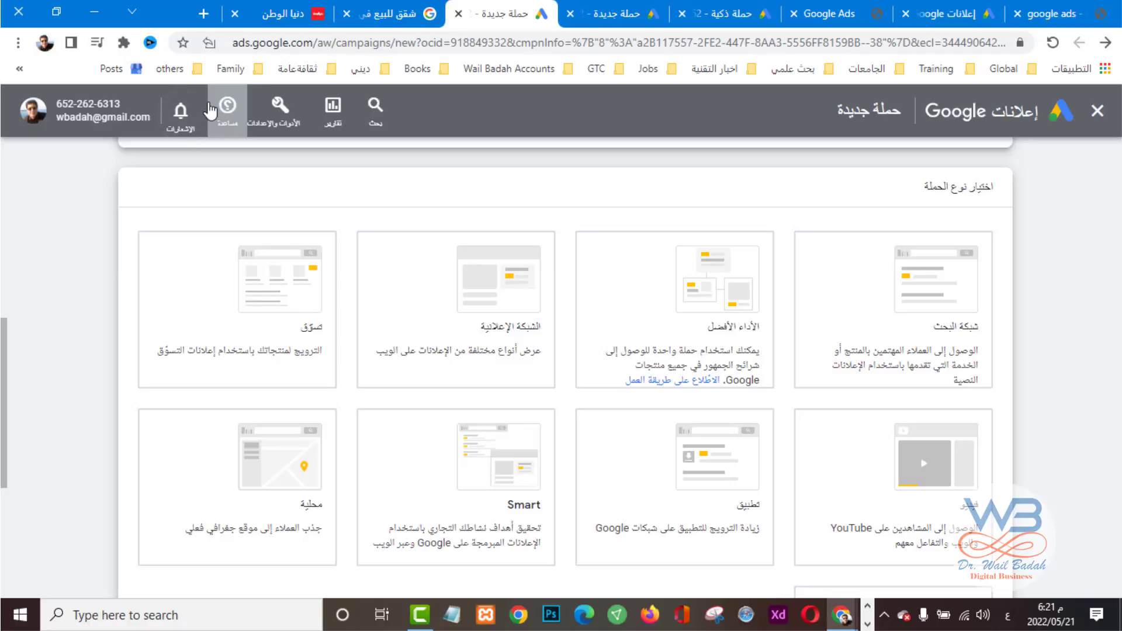
Step: Search Google in a new browser tab for "shopping ads sample"
{"action": "left_click", "coordinate": [204, 13]}
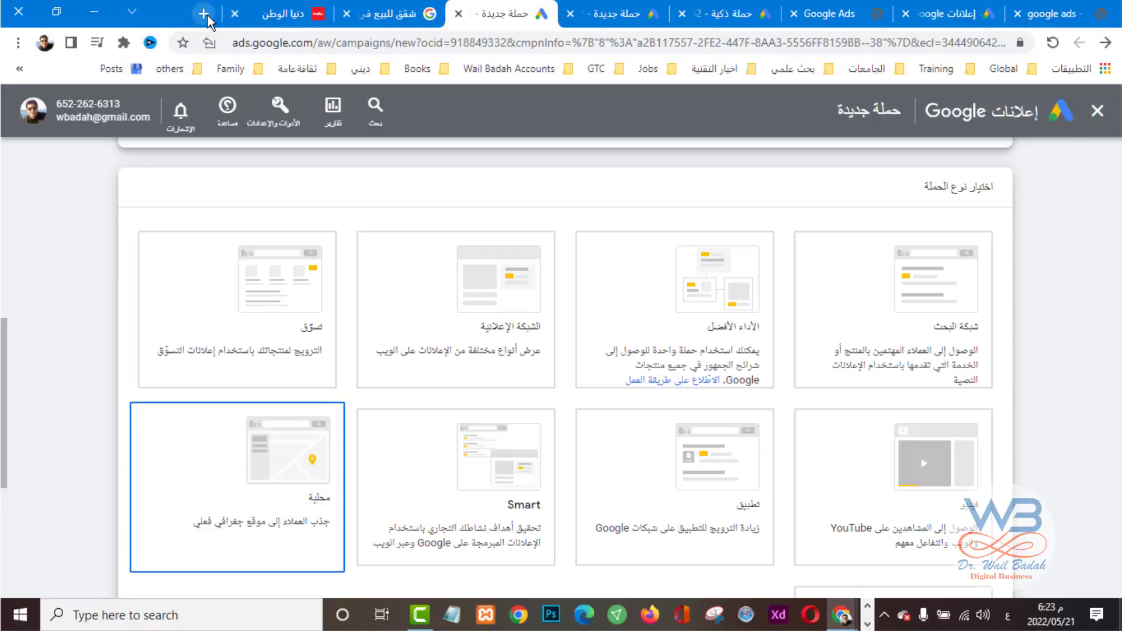
{"action": "left_click", "coordinate": [204, 13]}
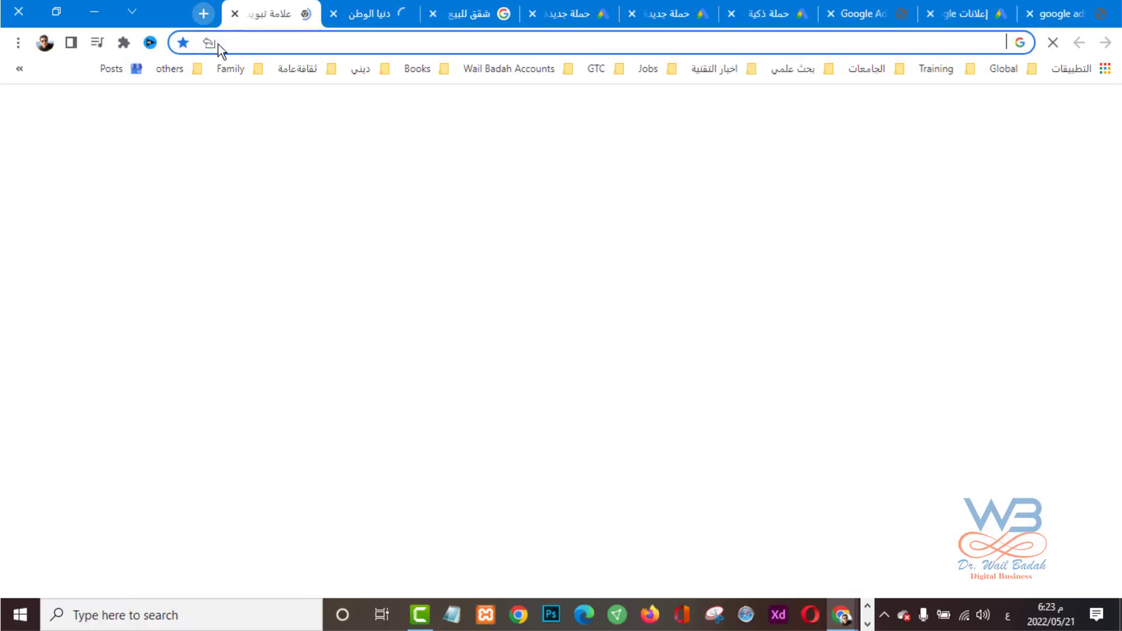
{"action": "type", "text": "سا"}
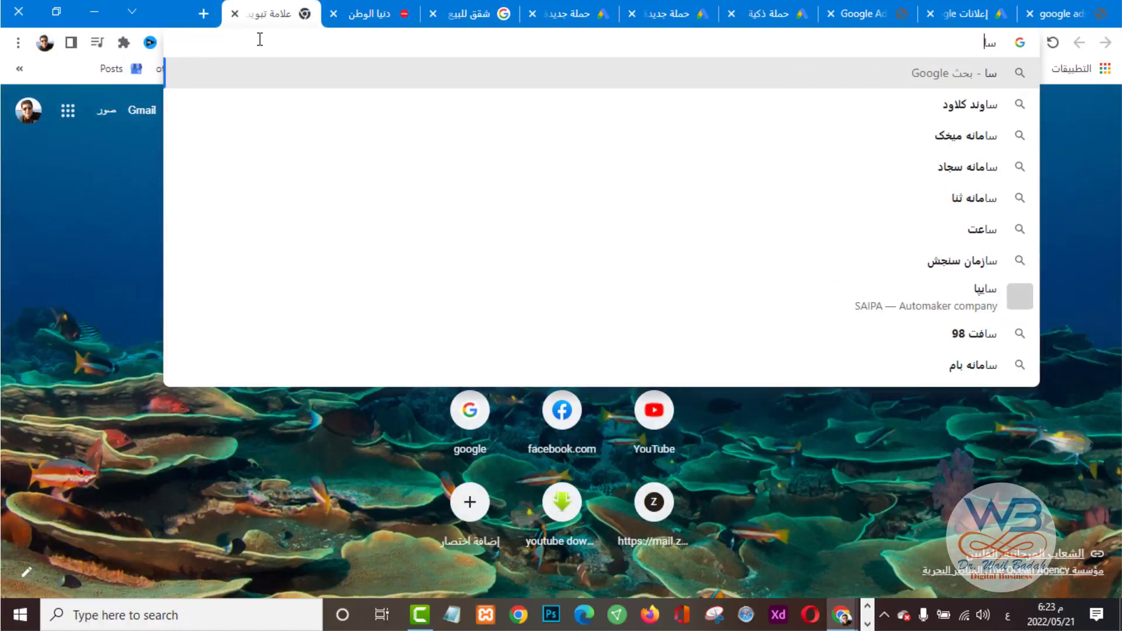
{"action": "key", "text": "BackSpace"}
{"action": "key", "text": "BackSpace"}
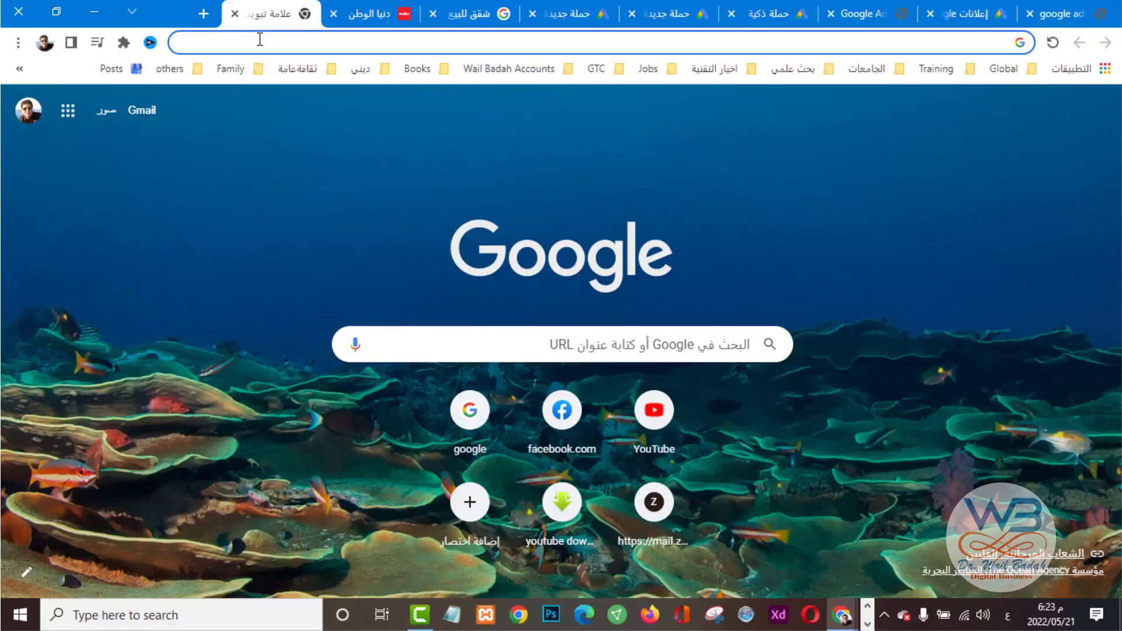
{"action": "type", "text": "shoppin"}
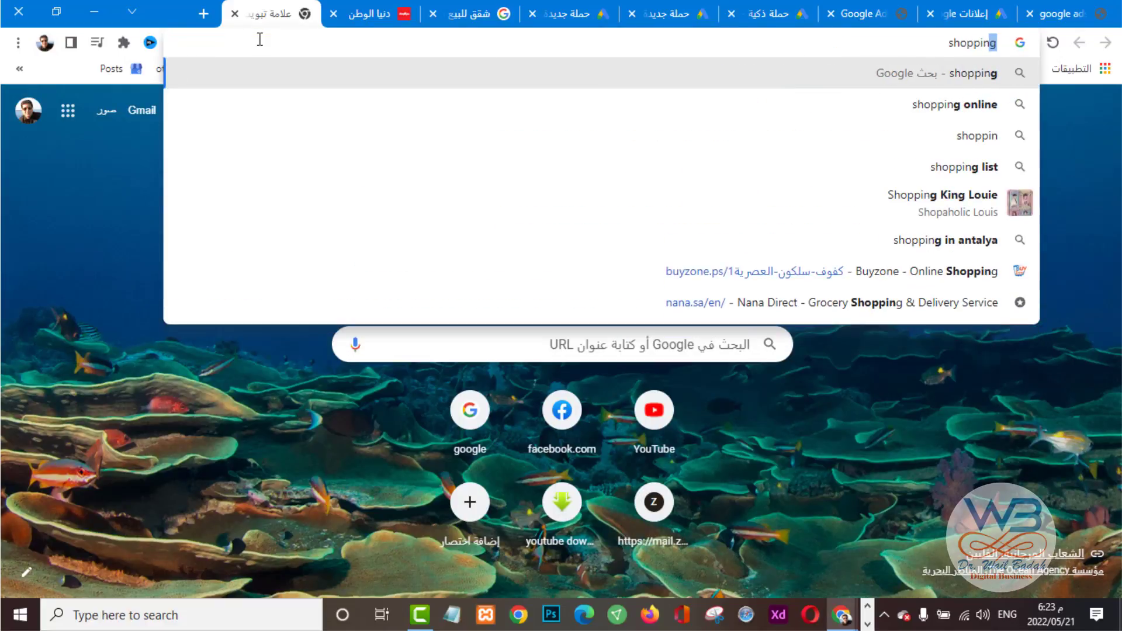
{"action": "type", "text": "g ads s"}
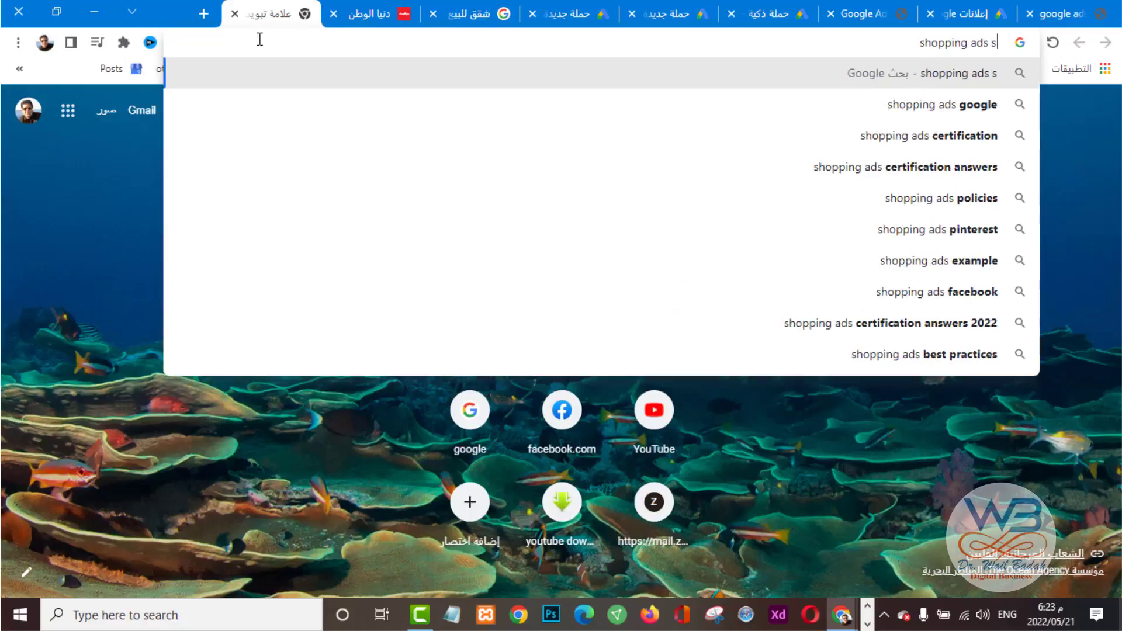
{"action": "type", "text": "ample"}
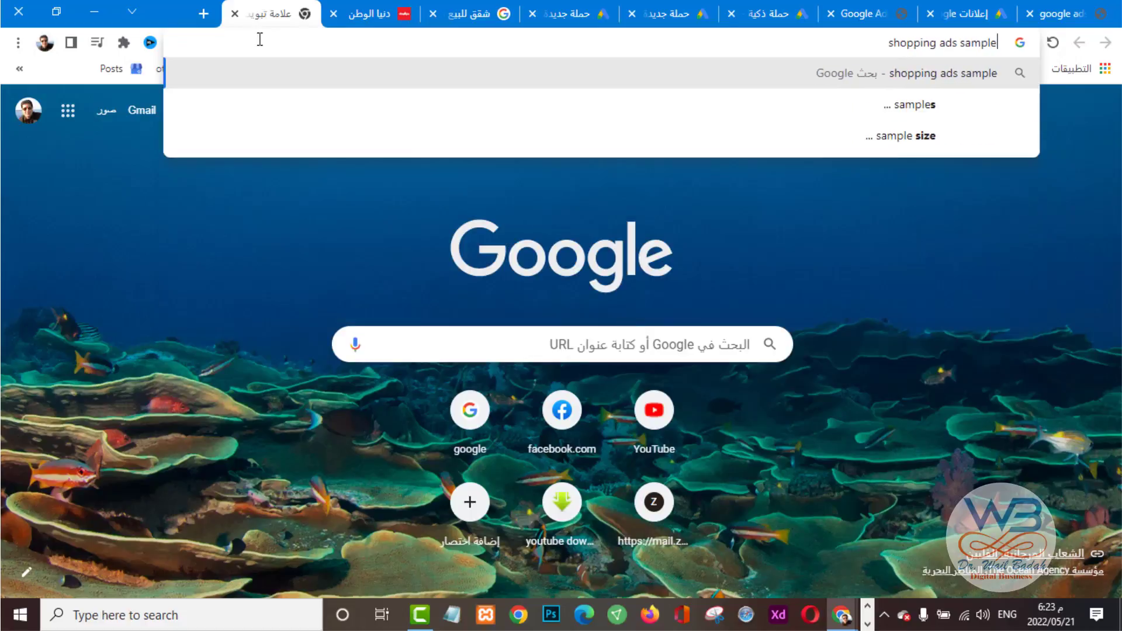
{"action": "key", "text": "Return"}
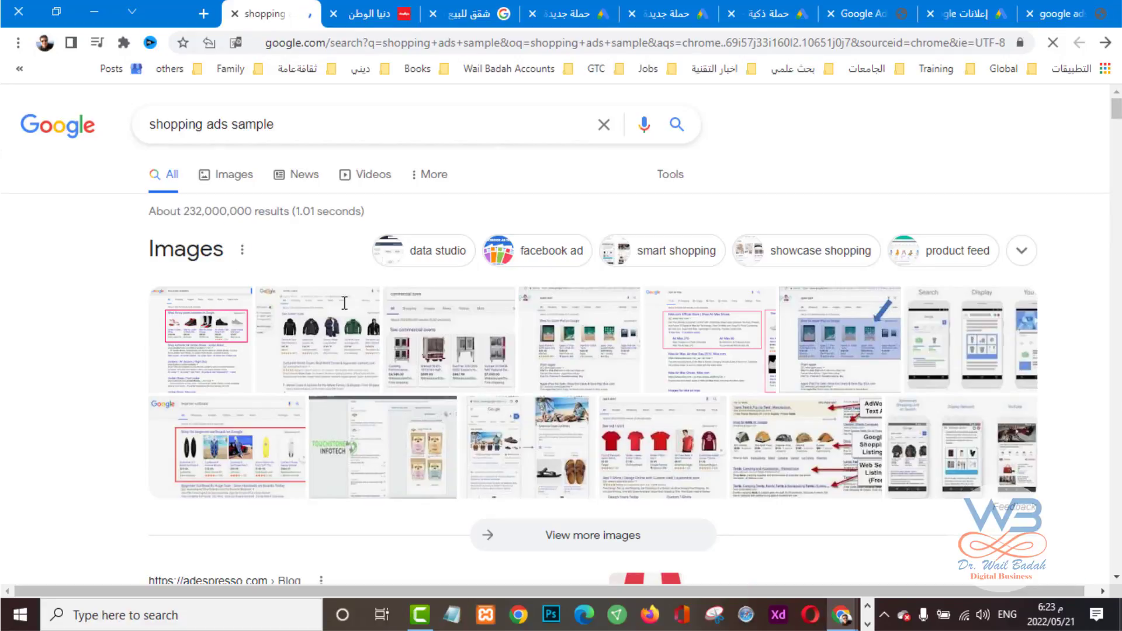
Step: Open the image results and preview the neilpatel.com and adespresso.com examples of Google Shopping ads
{"action": "left_click", "coordinate": [211, 347]}
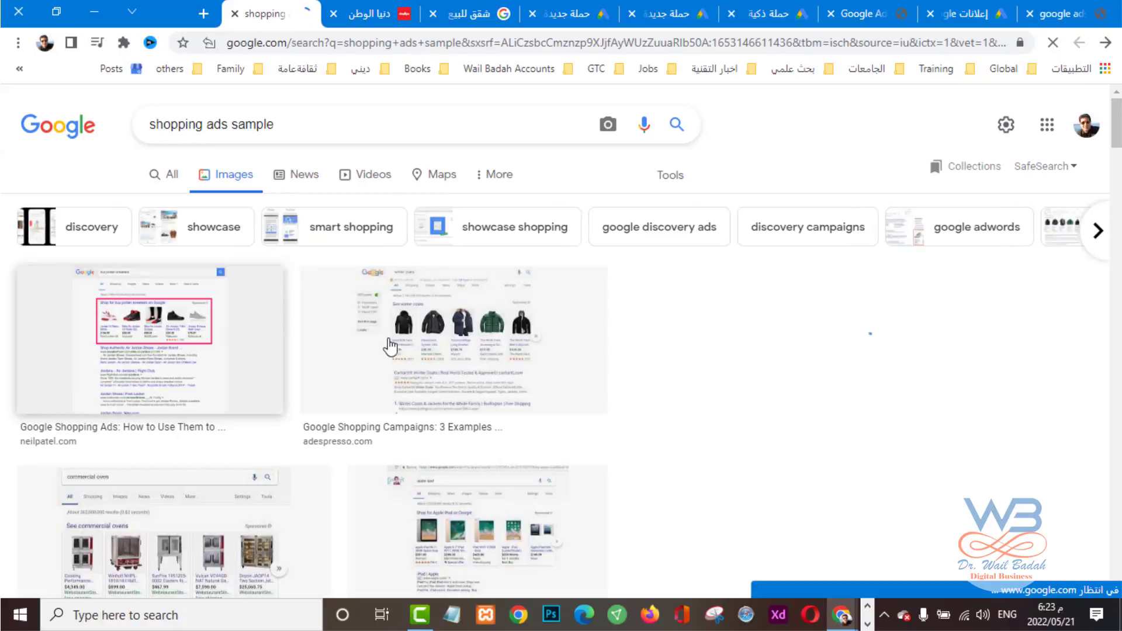
{"action": "left_click", "coordinate": [170, 328]}
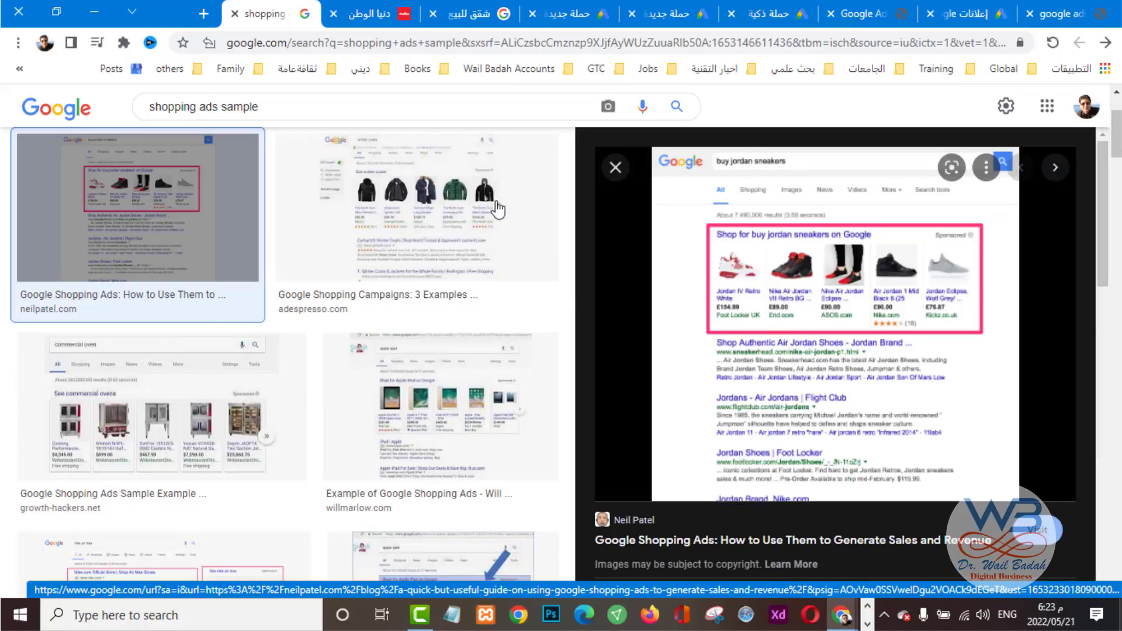
{"action": "left_click", "coordinate": [402, 219]}
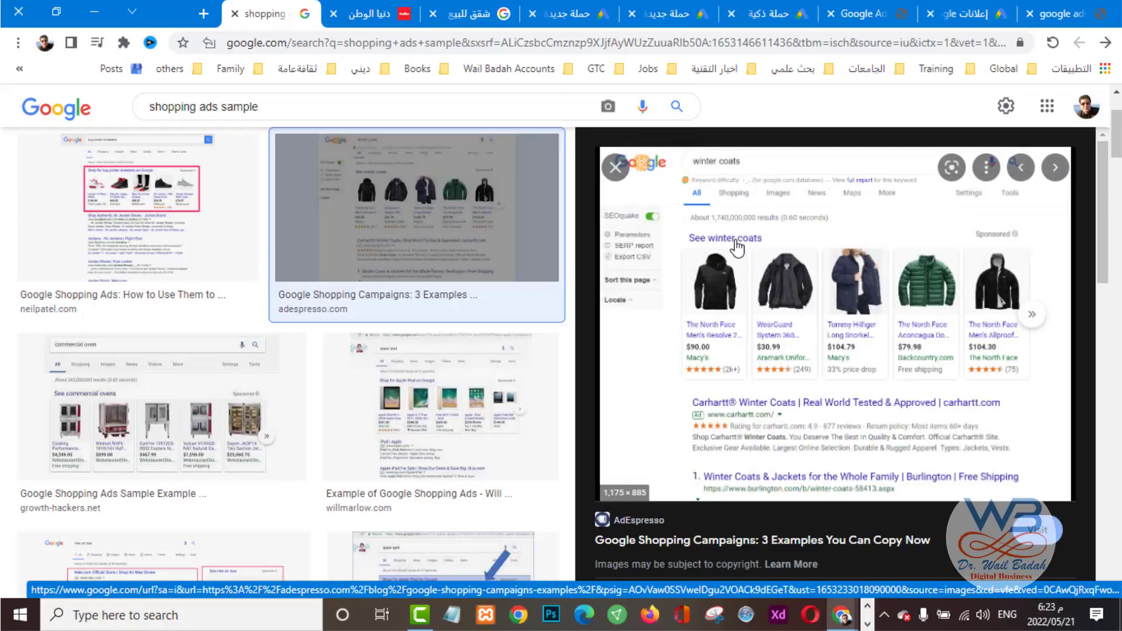
Step: Look through more shopping ad image results, previewing the storegrowers.com and business2community.com examples
{"action": "scroll", "coordinate": [328, 321], "scroll_direction": "down", "scroll_amount": 3}
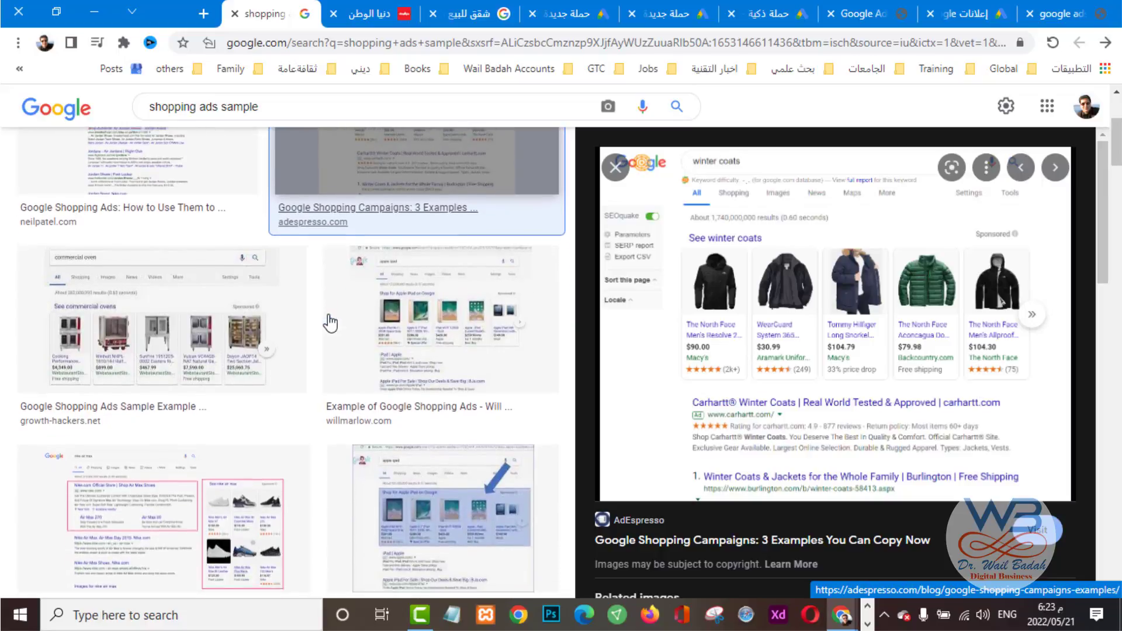
{"action": "scroll", "coordinate": [328, 321], "scroll_direction": "down", "scroll_amount": 2}
{"action": "left_click", "coordinate": [248, 356]}
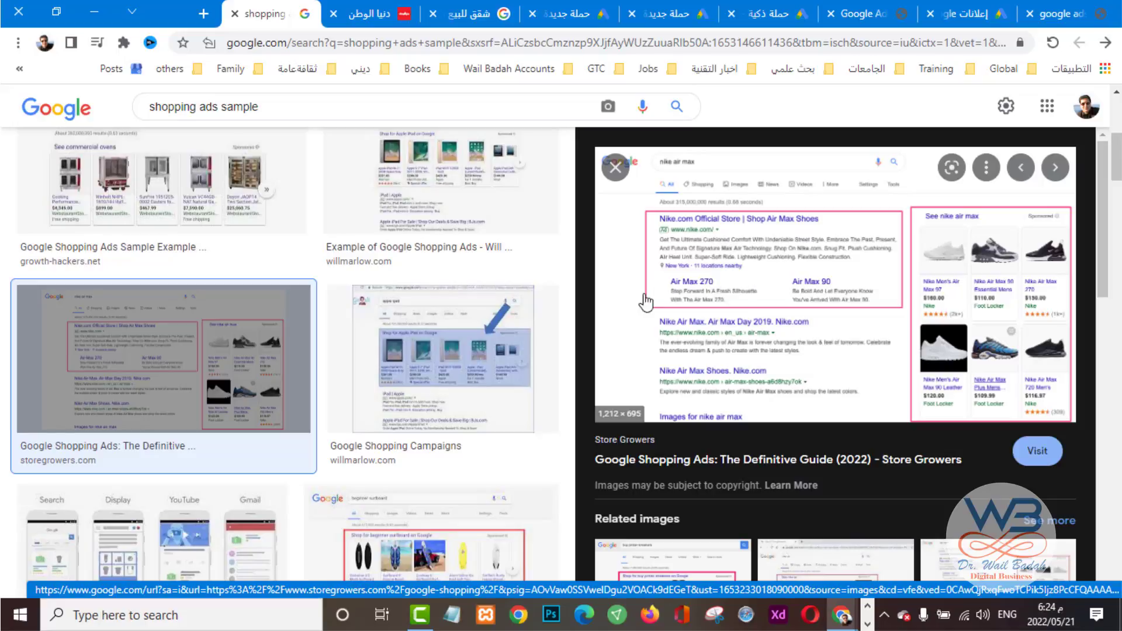
{"action": "scroll", "coordinate": [392, 281], "scroll_direction": "down", "scroll_amount": 4}
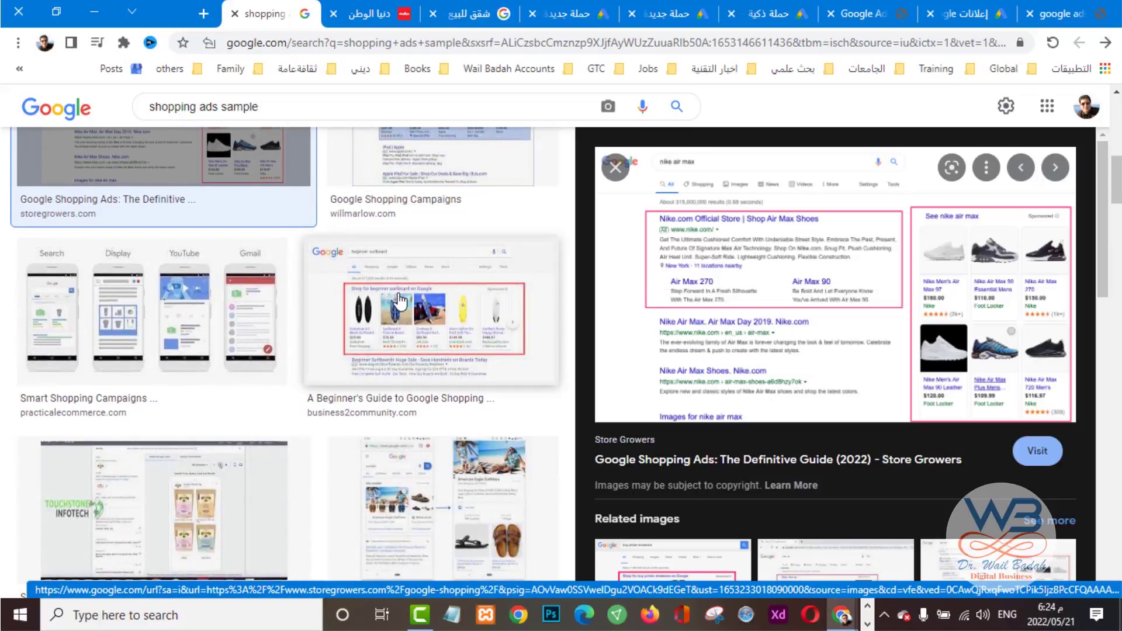
{"action": "left_click", "coordinate": [399, 301]}
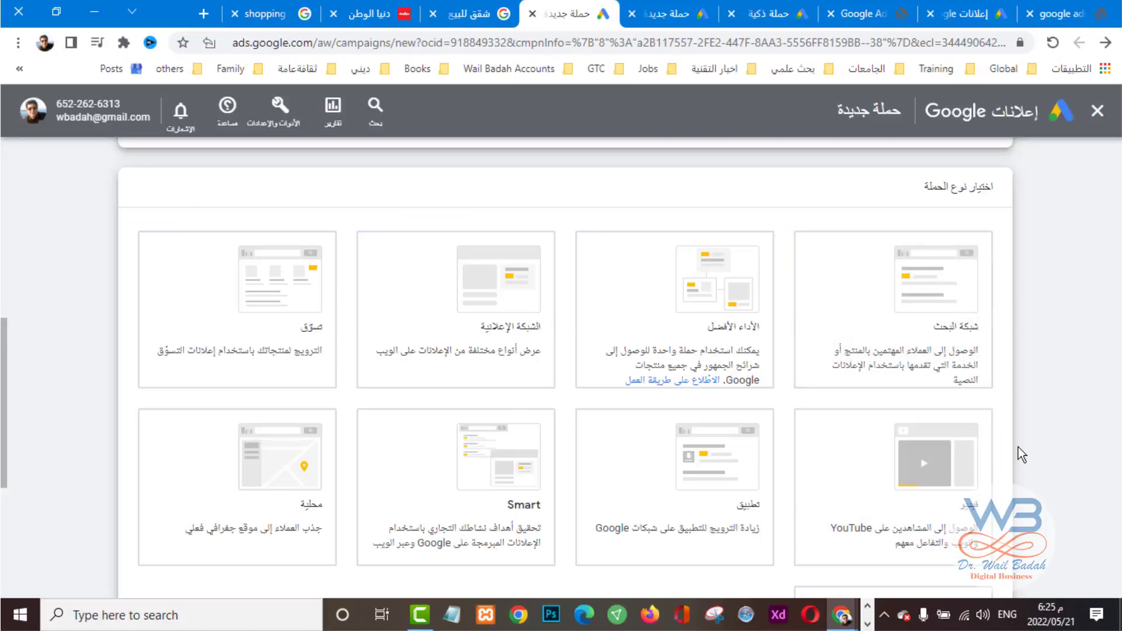
Step: Return to the Google Ads campaign type list and go over the Video, App, Smart and Local types
{"action": "left_click", "coordinate": [946, 450]}
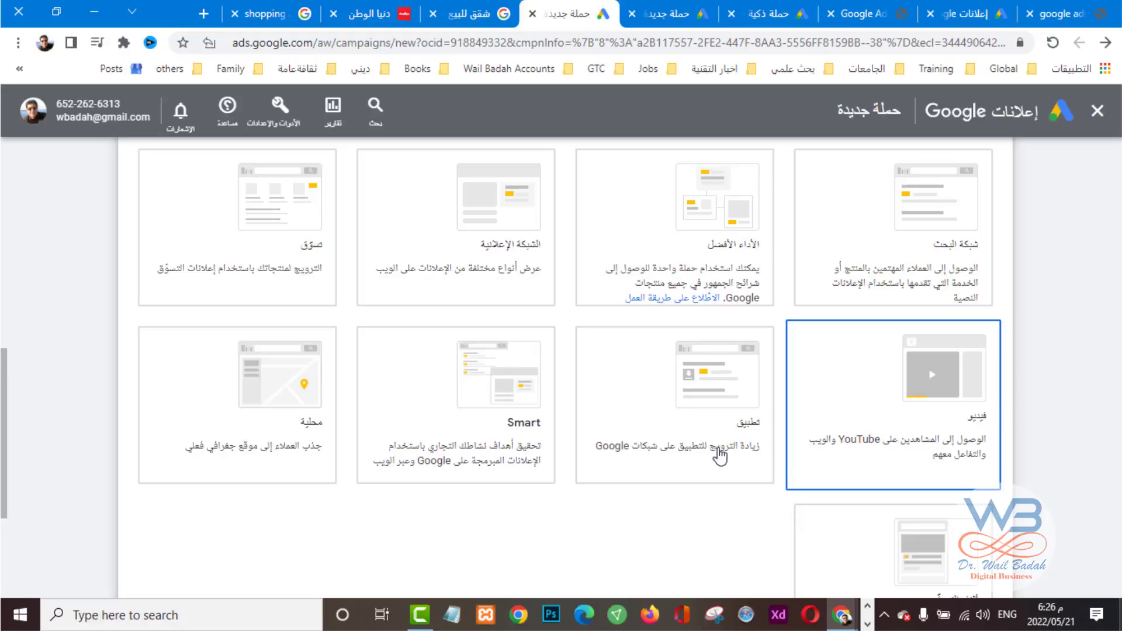
{"action": "left_click", "coordinate": [694, 425]}
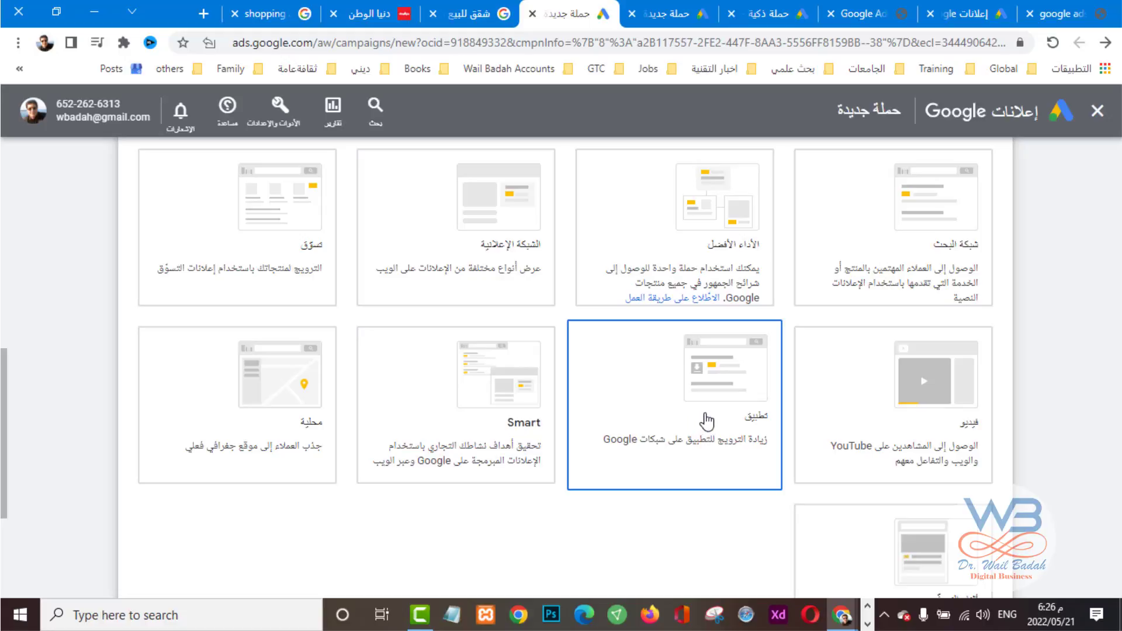
{"action": "left_click", "coordinate": [510, 455]}
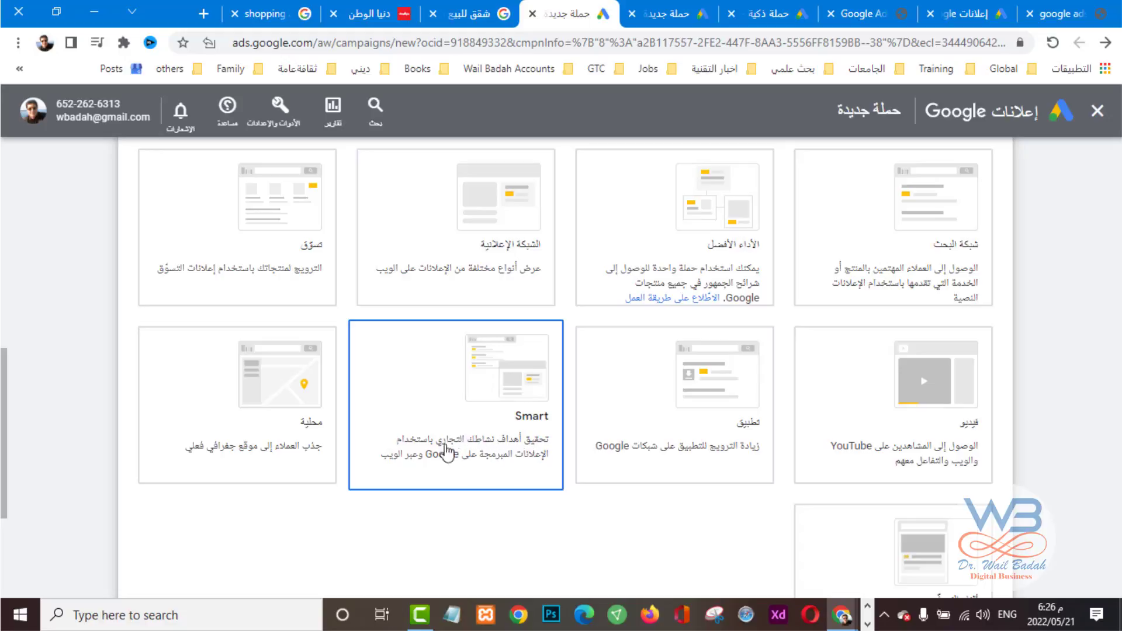
{"action": "left_click", "coordinate": [286, 438]}
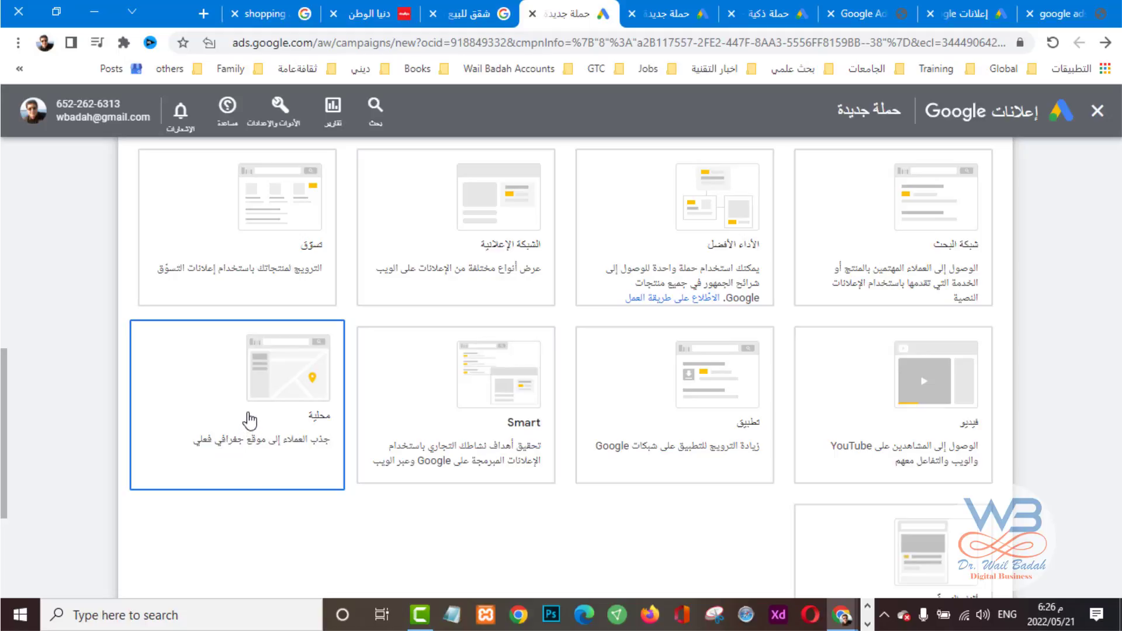
Step: Search Google in a new browser tab for "google map ads sample"
{"action": "left_click", "coordinate": [204, 14]}
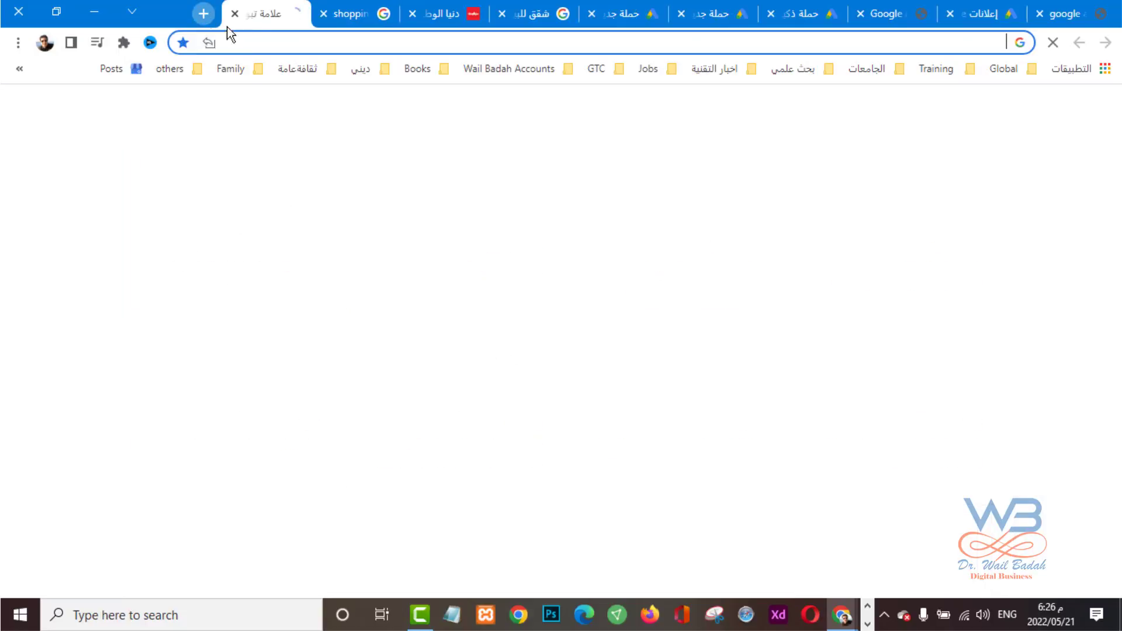
{"action": "left_click", "coordinate": [287, 42]}
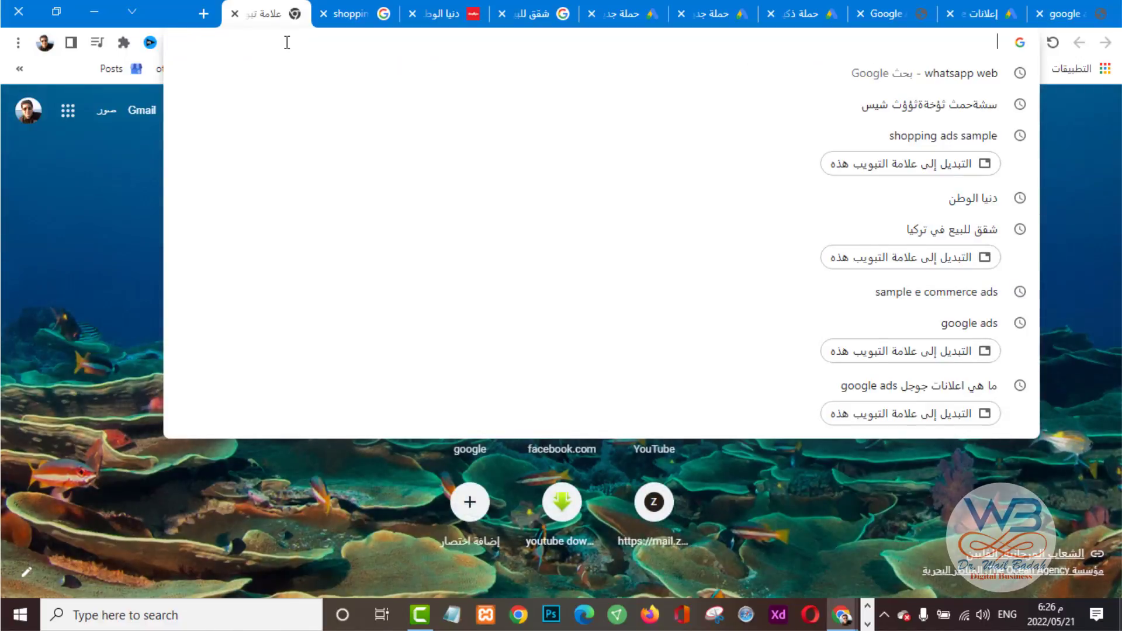
{"action": "type", "text": "google"}
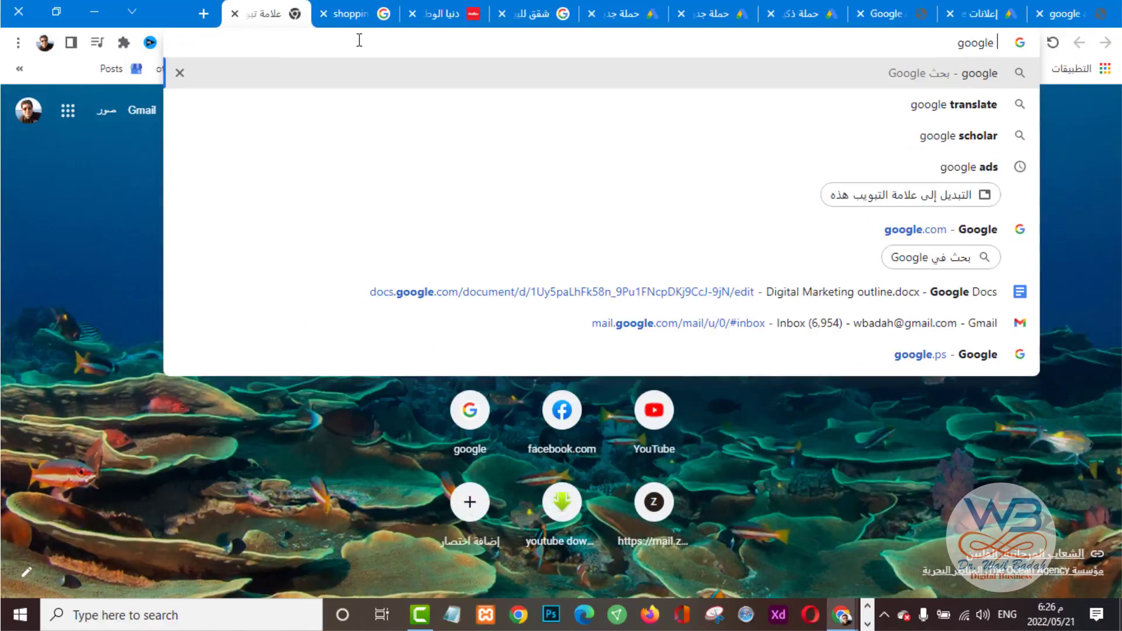
{"action": "type", "text": " map"}
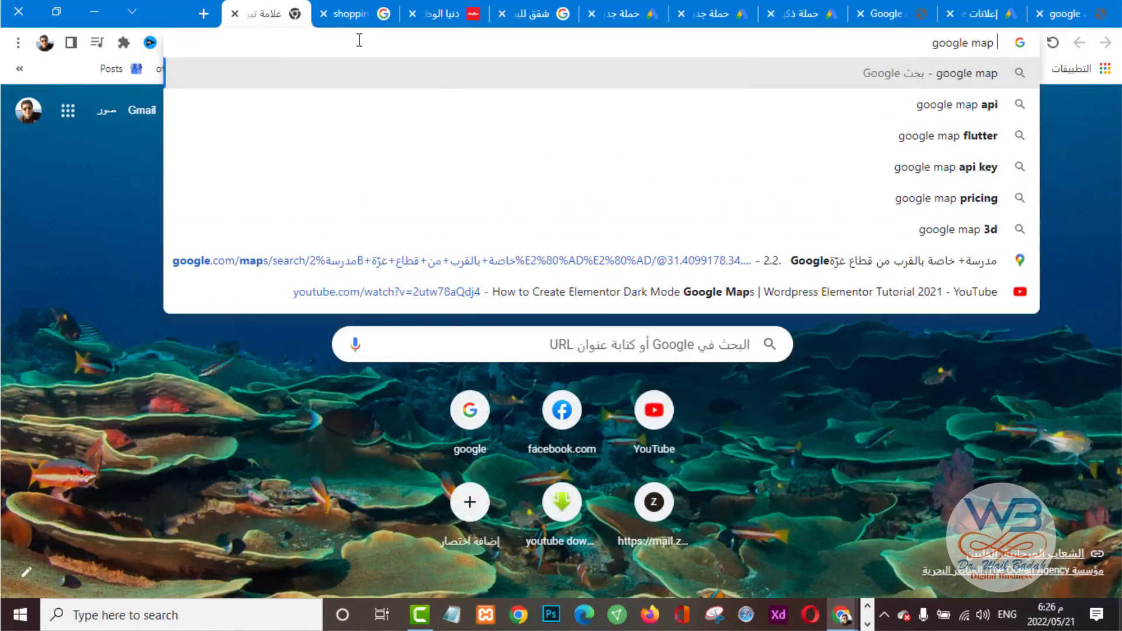
{"action": "type", "text": " ads s"}
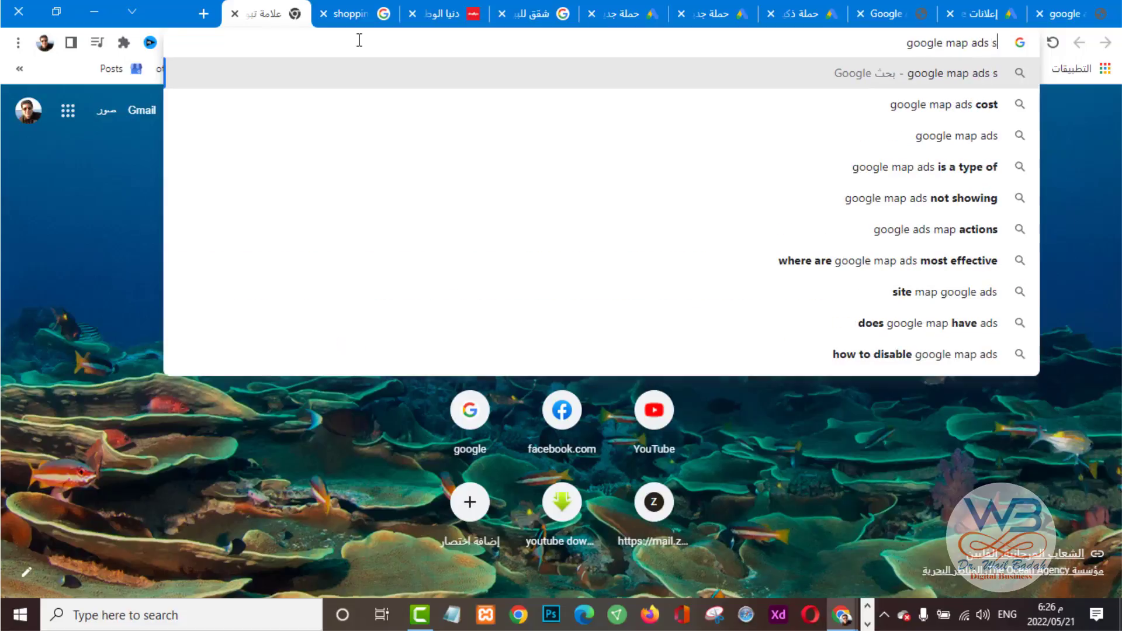
{"action": "type", "text": "ample"}
{"action": "key", "text": "Return"}
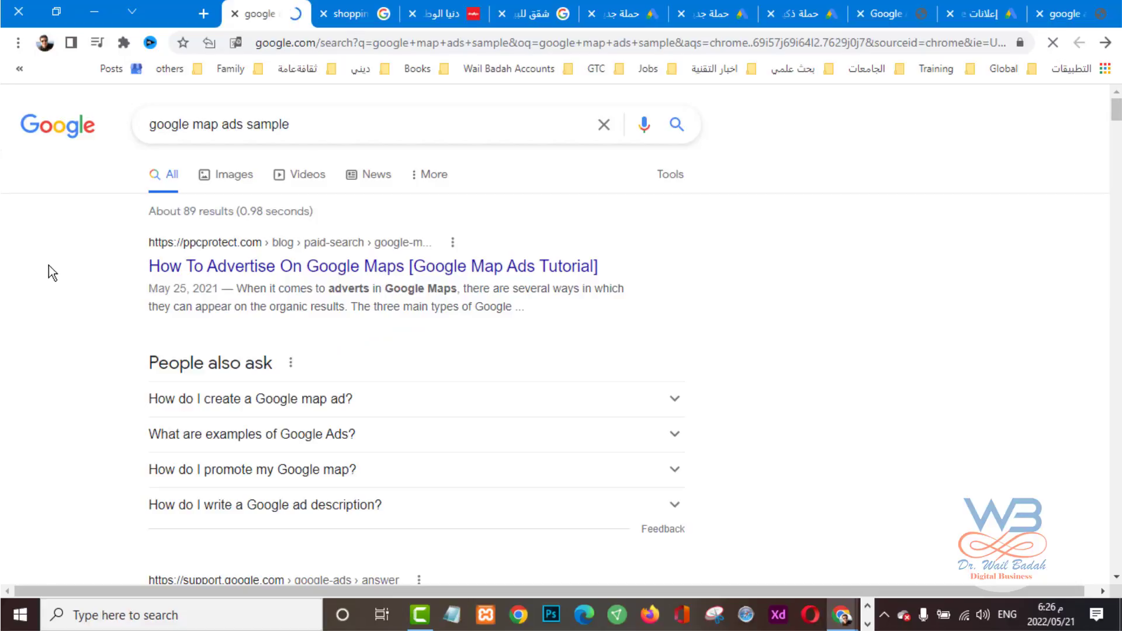
Step: Open the image results and preview the seranking.com Google Maps ads example along with its related images
{"action": "left_click", "coordinate": [287, 270]}
{"action": "scroll", "coordinate": [114, 288], "scroll_direction": "down", "scroll_amount": 5}
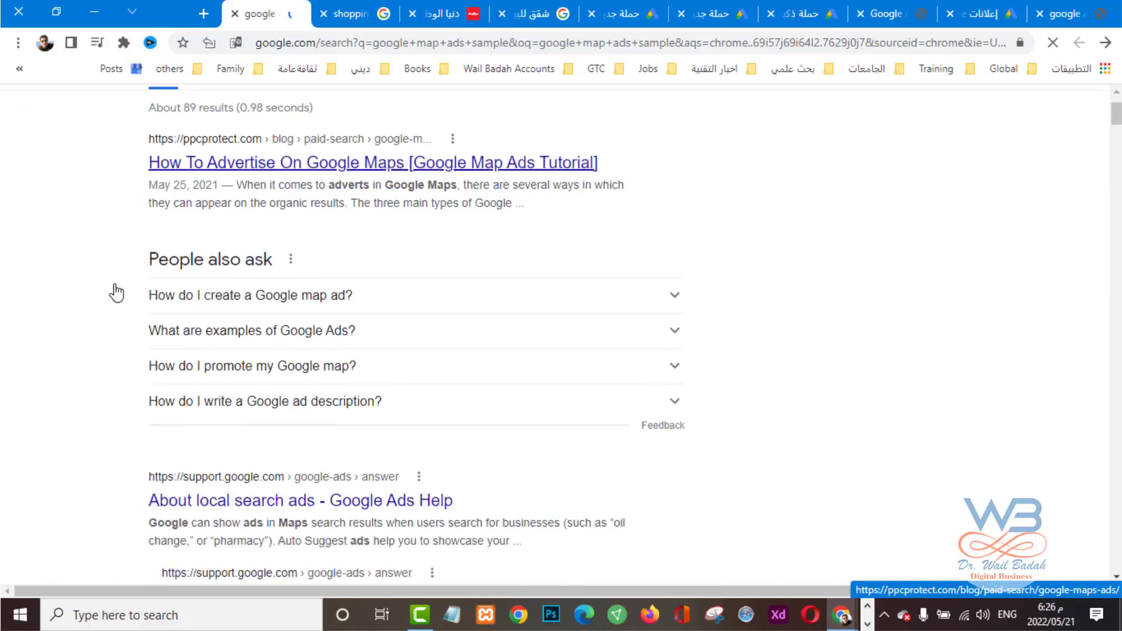
{"action": "scroll", "coordinate": [114, 287], "scroll_direction": "down", "scroll_amount": 4}
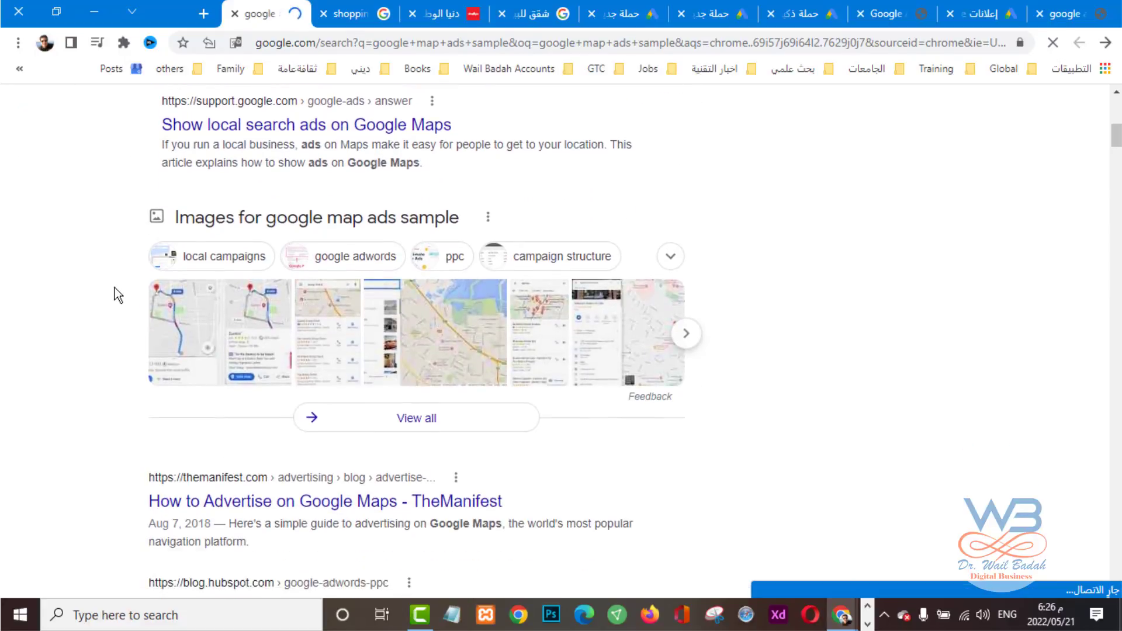
{"action": "left_click", "coordinate": [185, 319]}
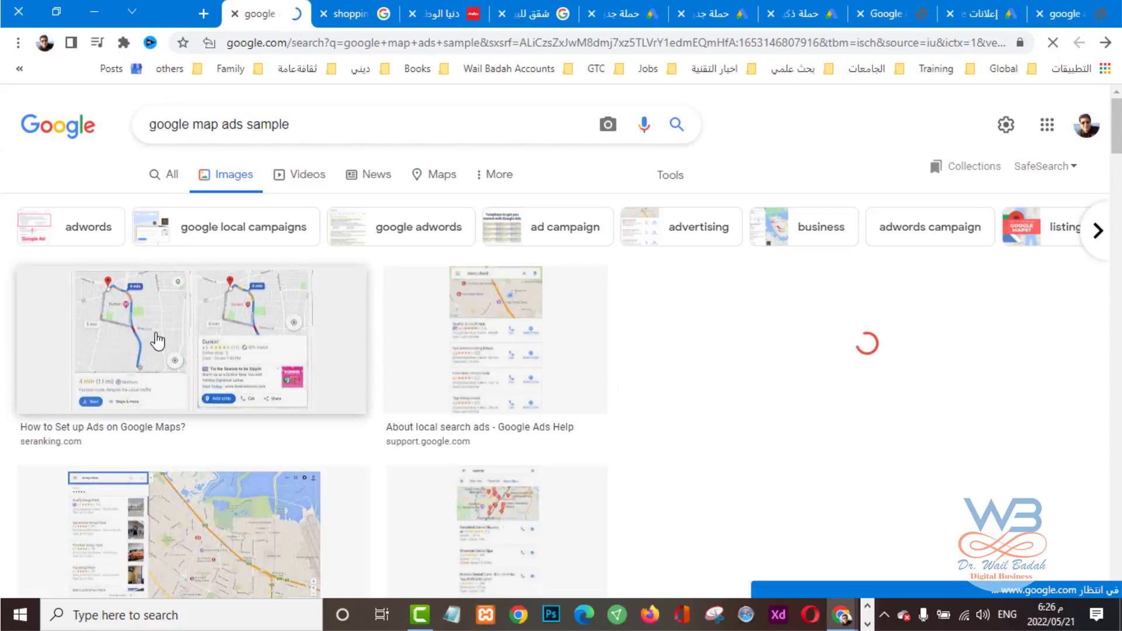
{"action": "left_click", "coordinate": [181, 307]}
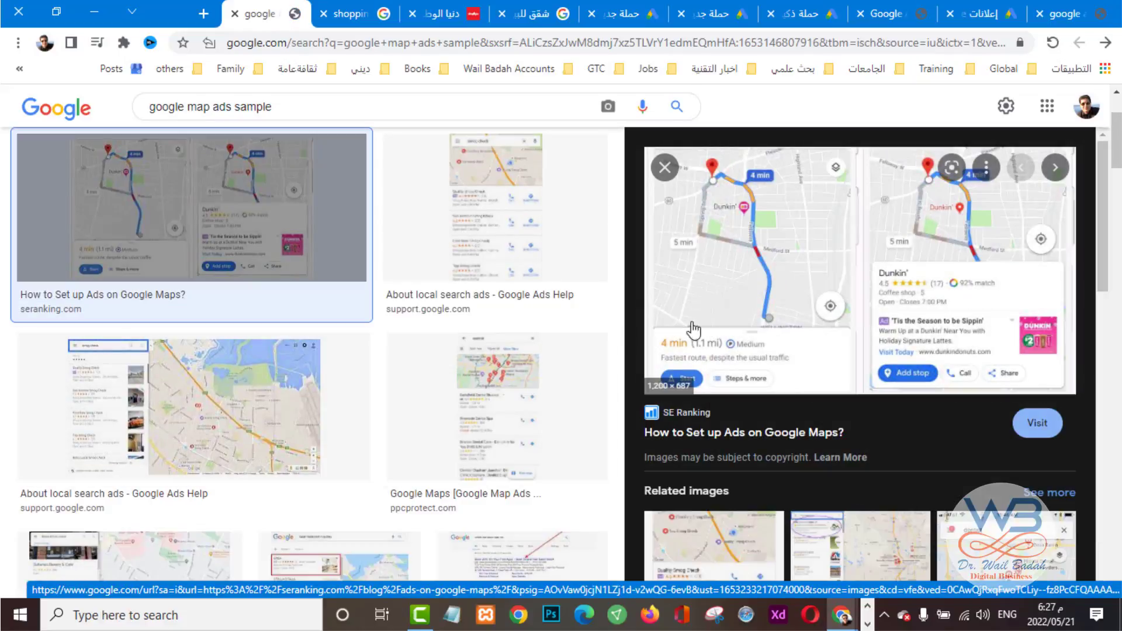
{"action": "scroll", "coordinate": [812, 331], "scroll_direction": "down", "scroll_amount": 3}
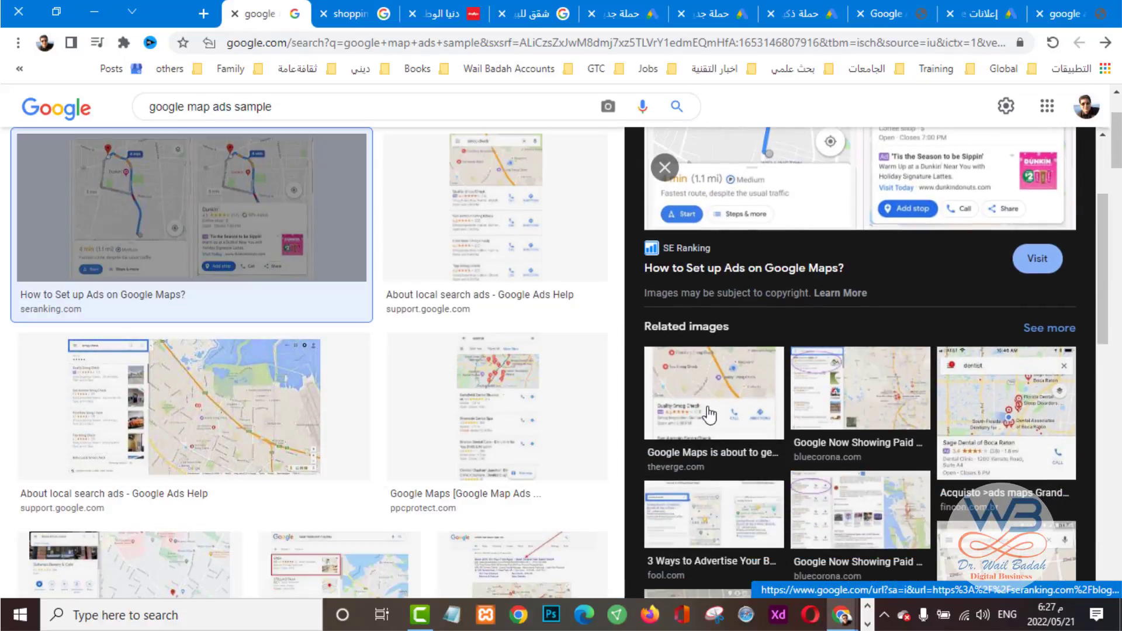
{"action": "left_click", "coordinate": [802, 402]}
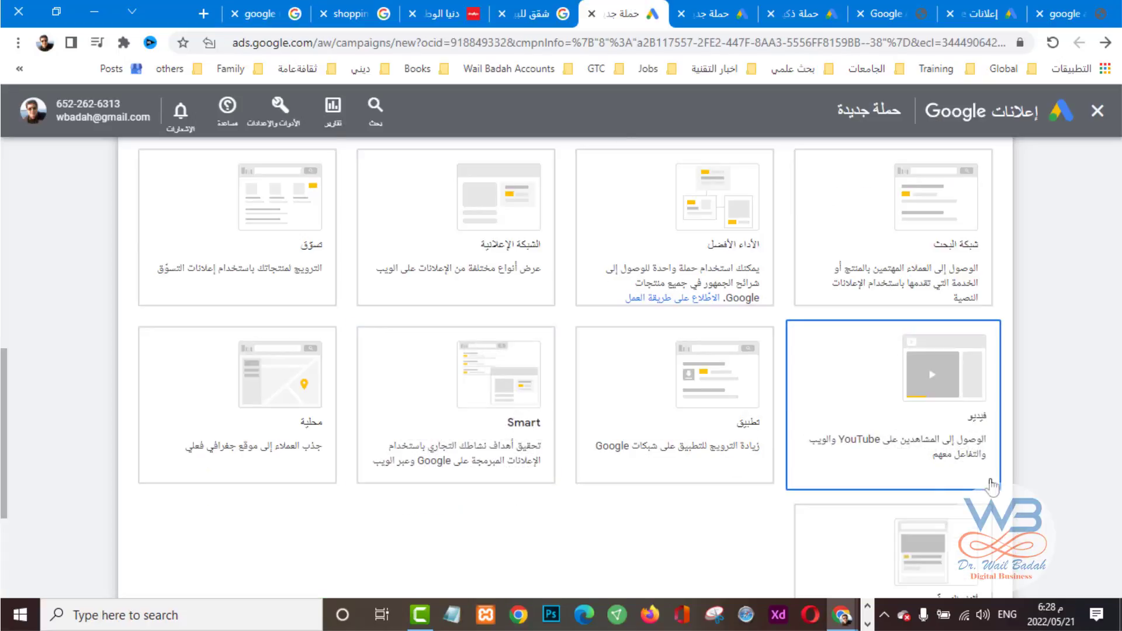
Step: Review the Discovery type in the Google Ads campaign list, and search Google in a new tab for "discovery google ads sample"
{"action": "scroll", "coordinate": [964, 484], "scroll_direction": "down", "scroll_amount": 3}
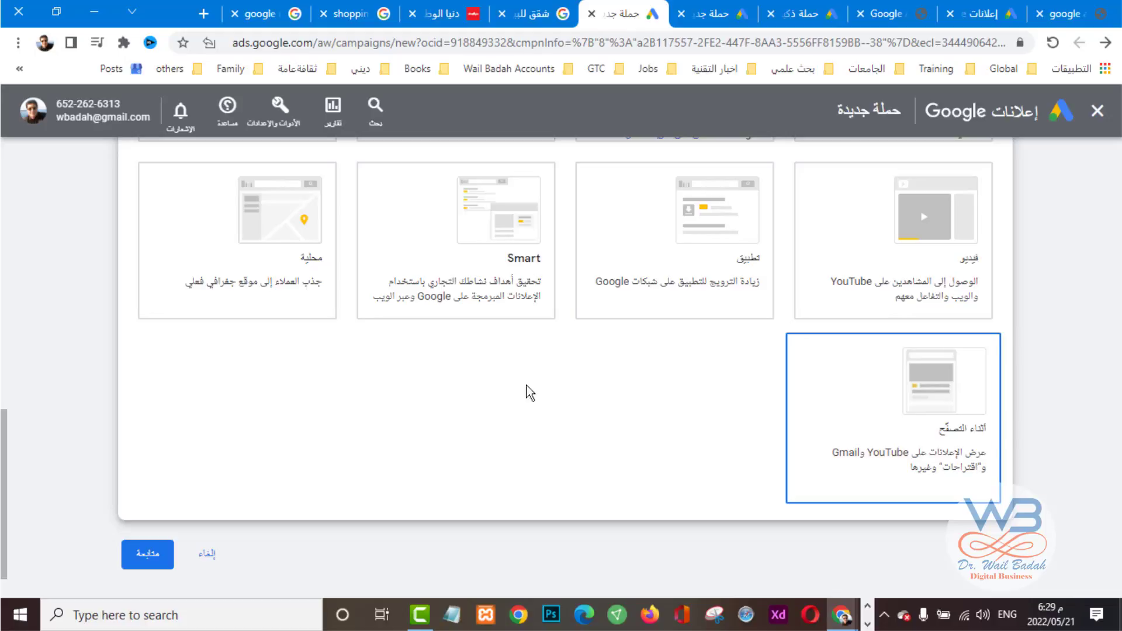
{"action": "scroll", "coordinate": [216, 146], "scroll_direction": "up", "scroll_amount": 3}
{"action": "left_click", "coordinate": [203, 13]}
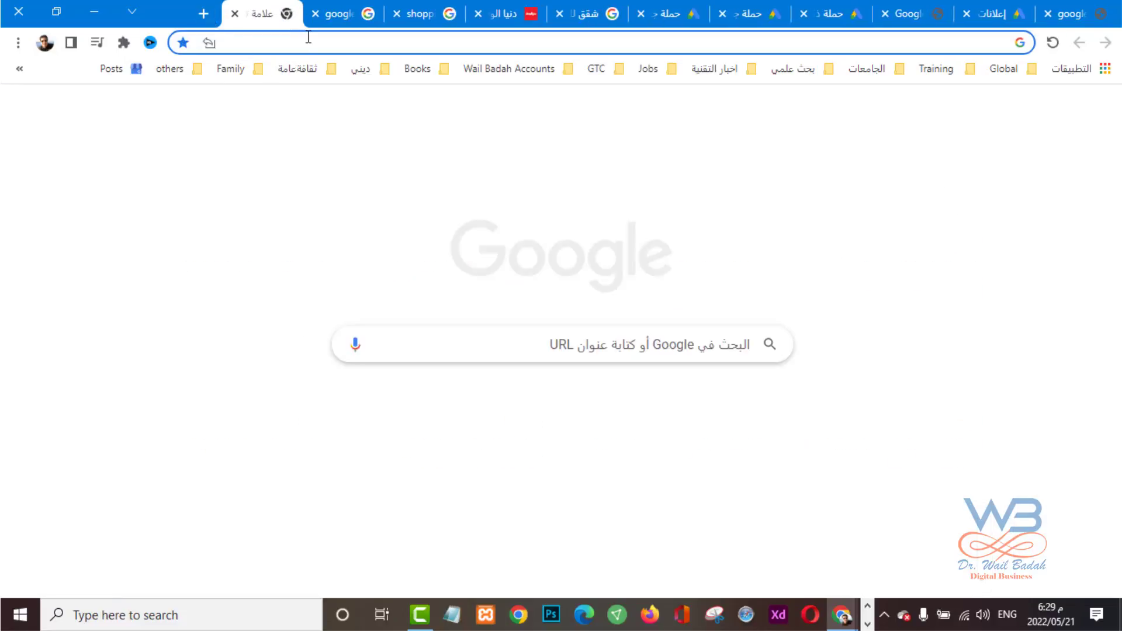
{"action": "type", "text": "di"}
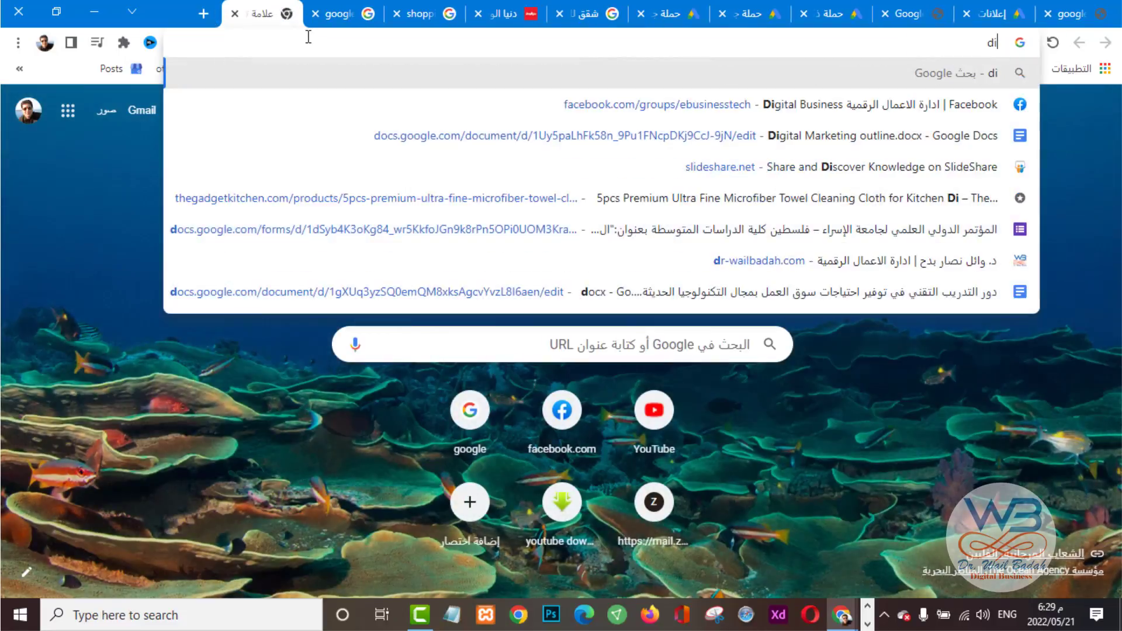
{"action": "type", "text": "scov"}
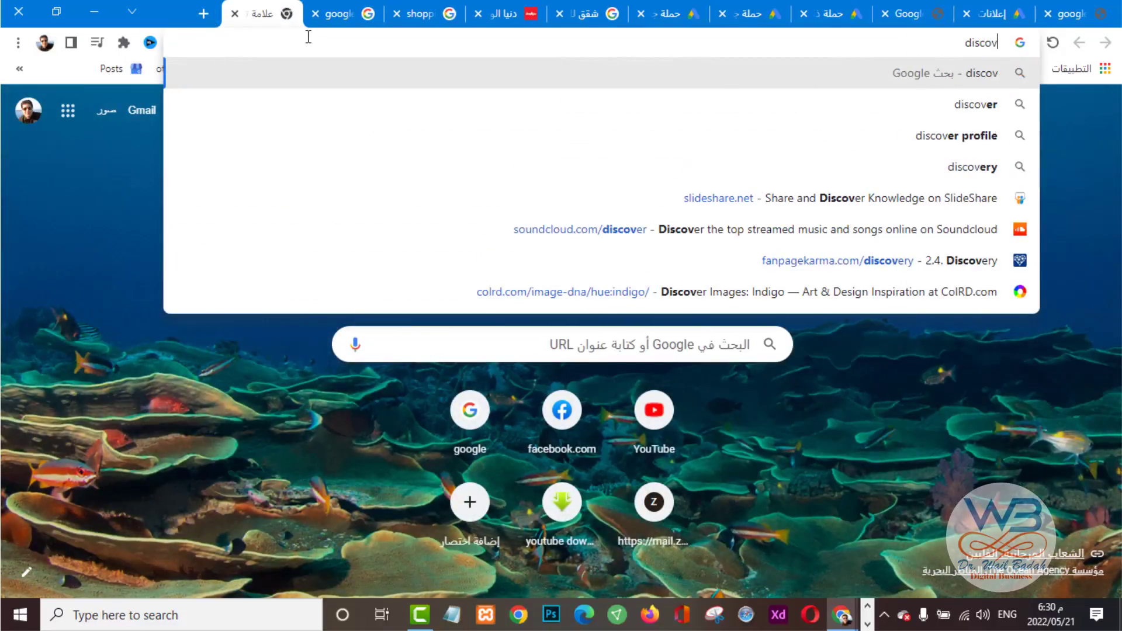
{"action": "type", "text": "ery"}
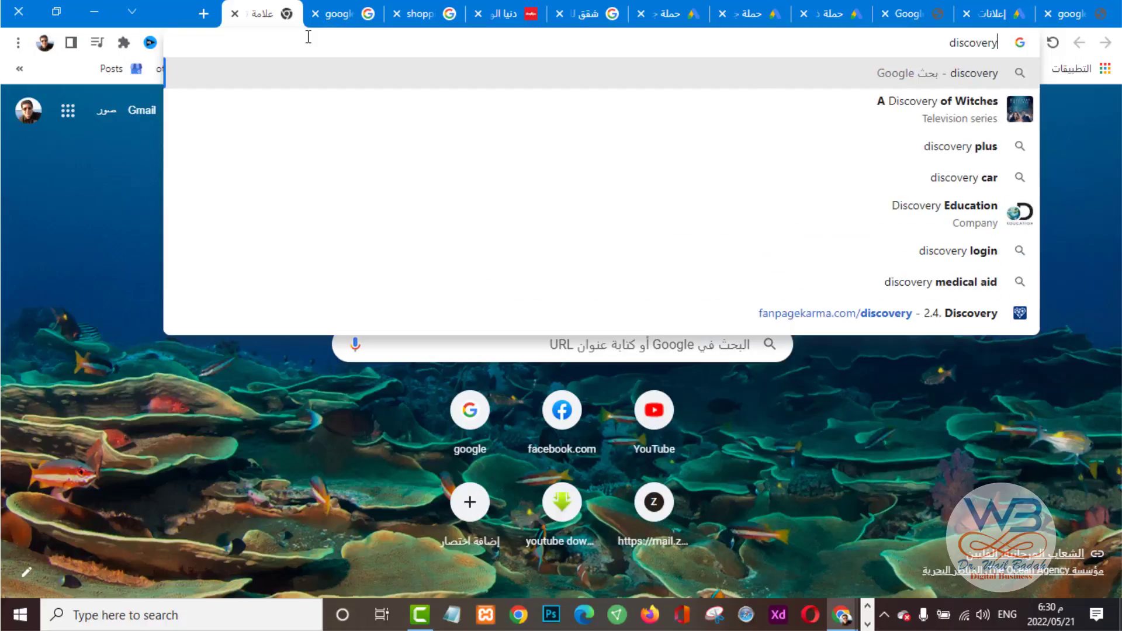
{"action": "type", "text": " google "}
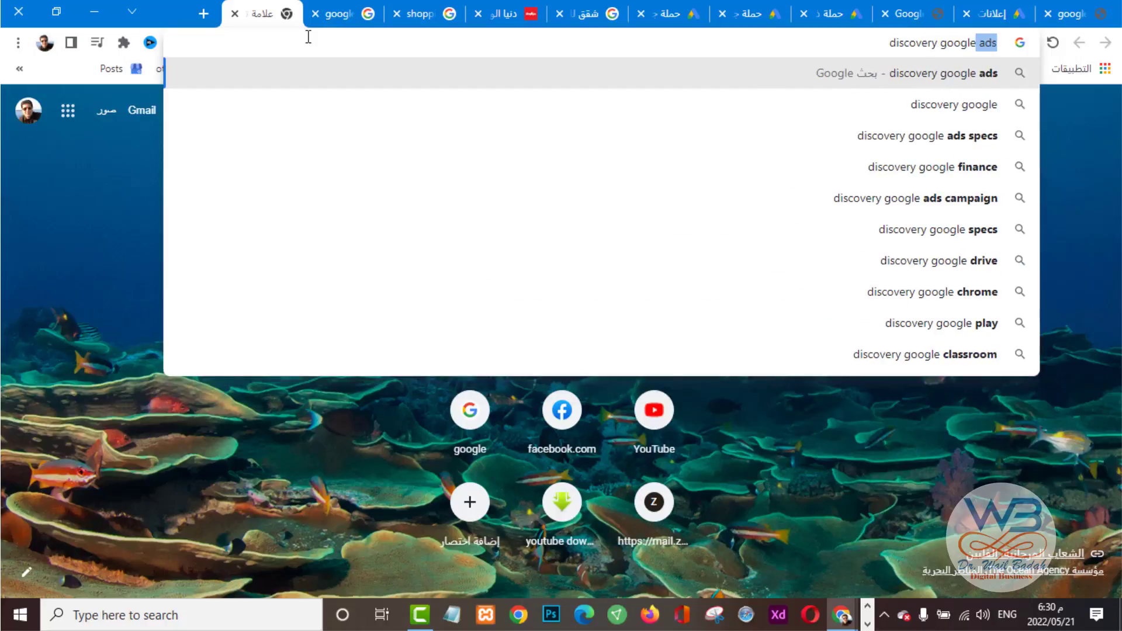
{"action": "type", "text": "ads sa"}
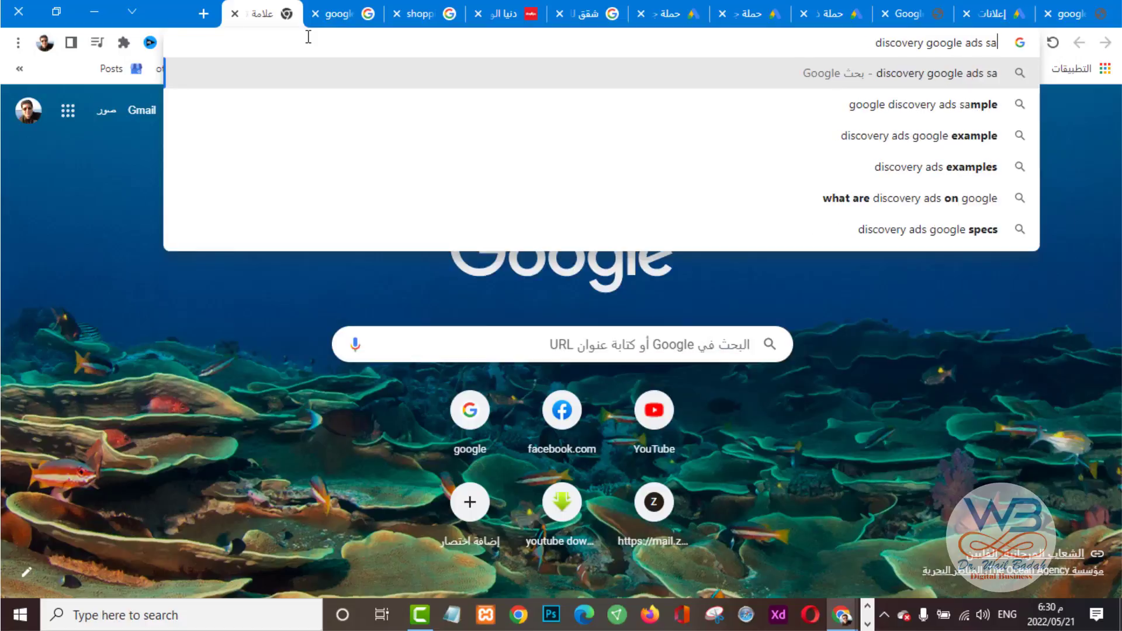
{"action": "type", "text": "mple"}
{"action": "key", "text": "Return"}
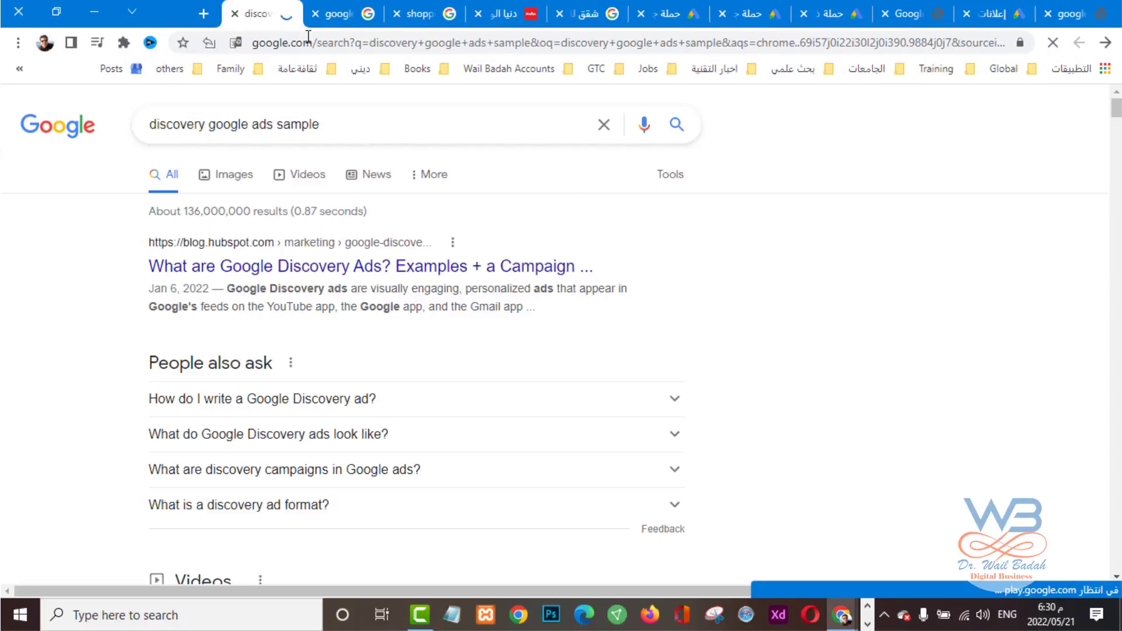
Step: Open the image results, preview the disruptiveadvertising.com Discovery ads example and look through the other Discovery ad images
{"action": "scroll", "coordinate": [146, 234], "scroll_direction": "down", "scroll_amount": 8}
{"action": "scroll", "coordinate": [146, 234], "scroll_direction": "down", "scroll_amount": 4}
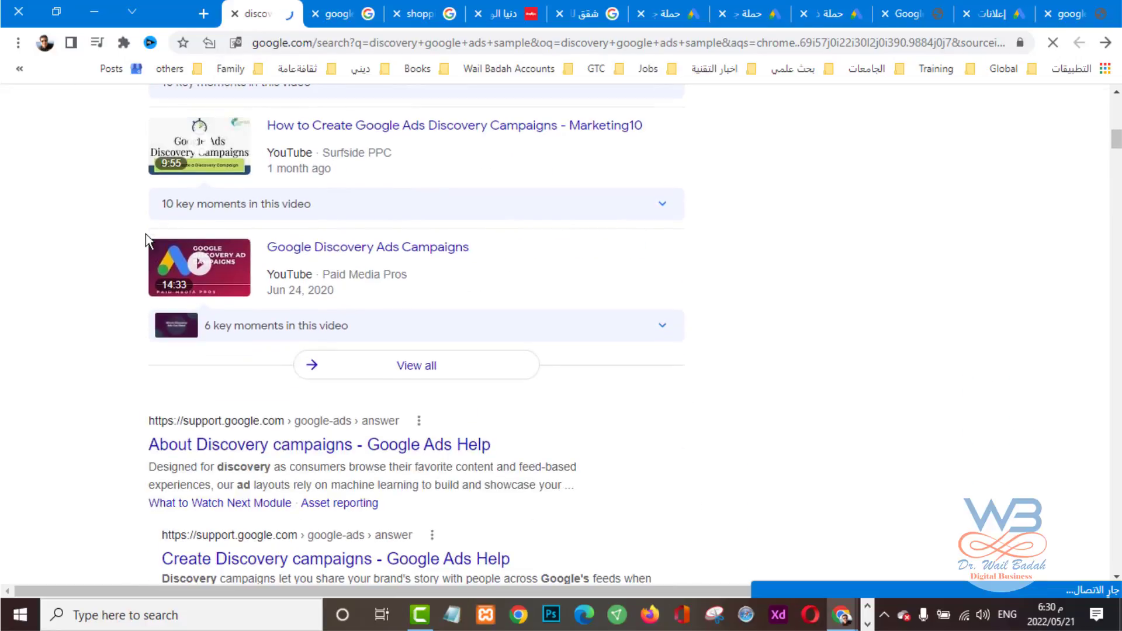
{"action": "scroll", "coordinate": [145, 233], "scroll_direction": "up", "scroll_amount": 12}
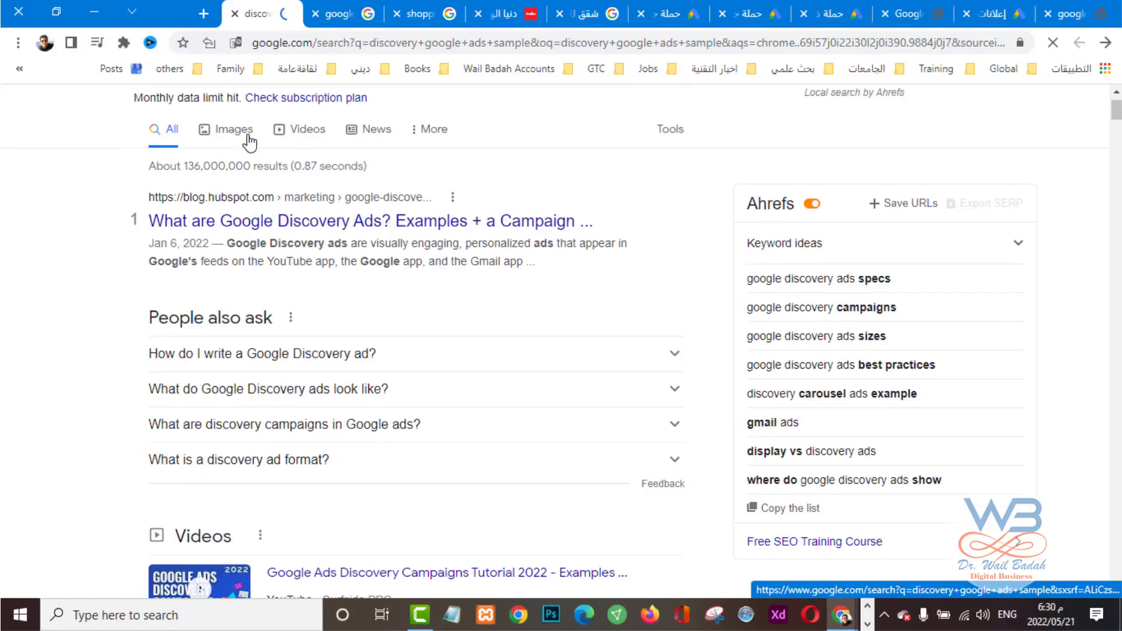
{"action": "left_click", "coordinate": [250, 142]}
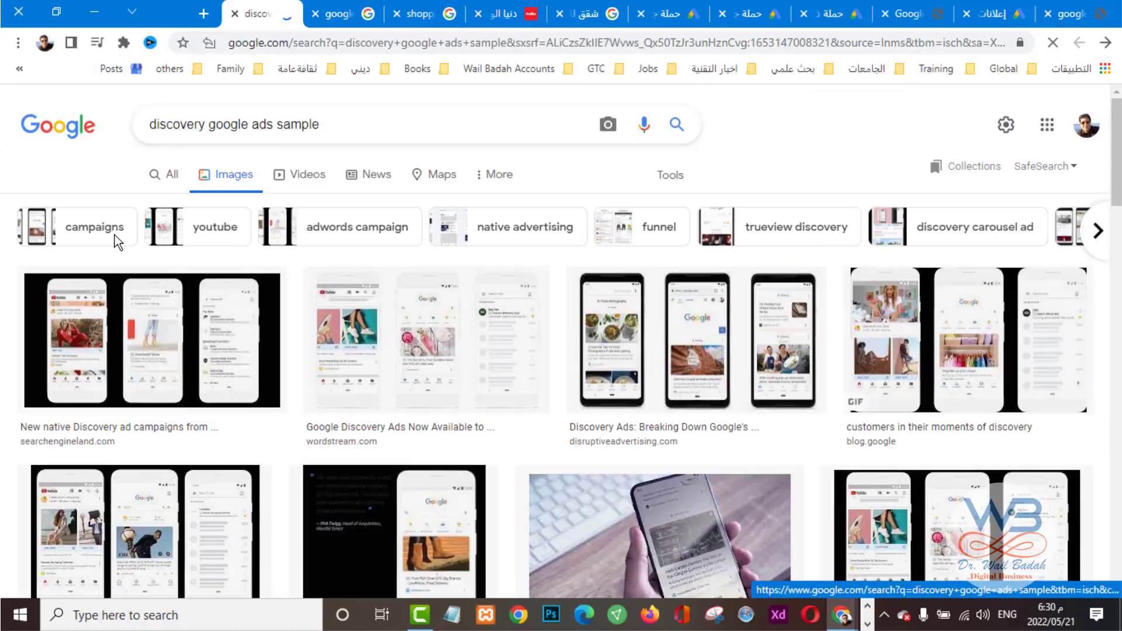
{"action": "left_click", "coordinate": [763, 293]}
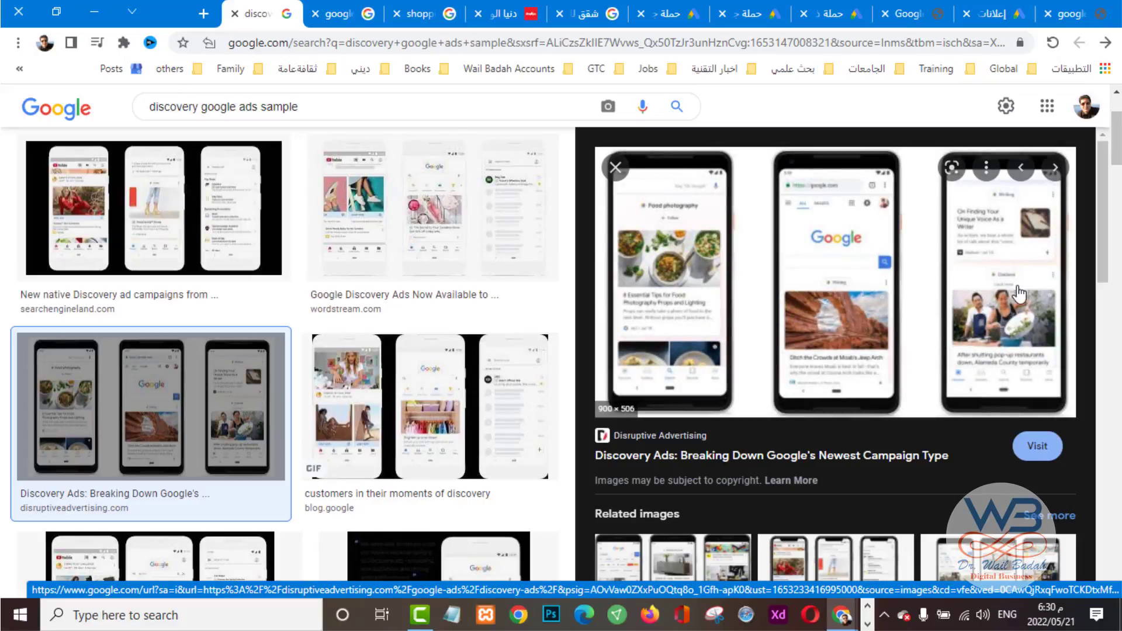
{"action": "scroll", "coordinate": [711, 357], "scroll_direction": "down", "scroll_amount": 2}
{"action": "scroll", "coordinate": [711, 356], "scroll_direction": "down", "scroll_amount": 1}
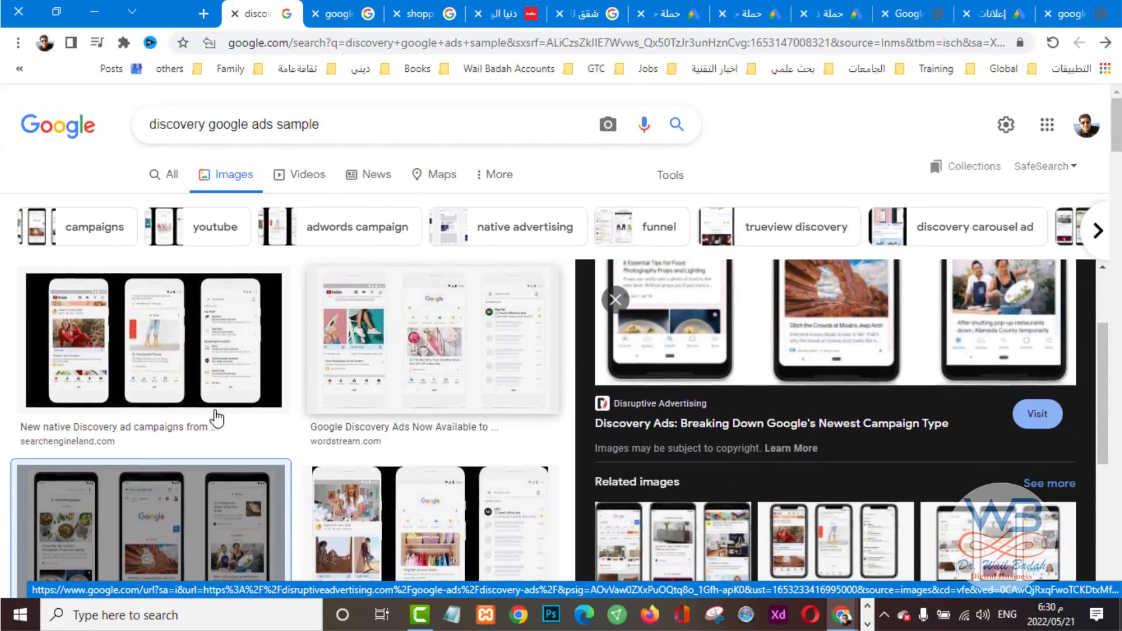
{"action": "scroll", "coordinate": [313, 388], "scroll_direction": "down", "scroll_amount": 10}
{"action": "scroll", "coordinate": [367, 378], "scroll_direction": "down", "scroll_amount": 5}
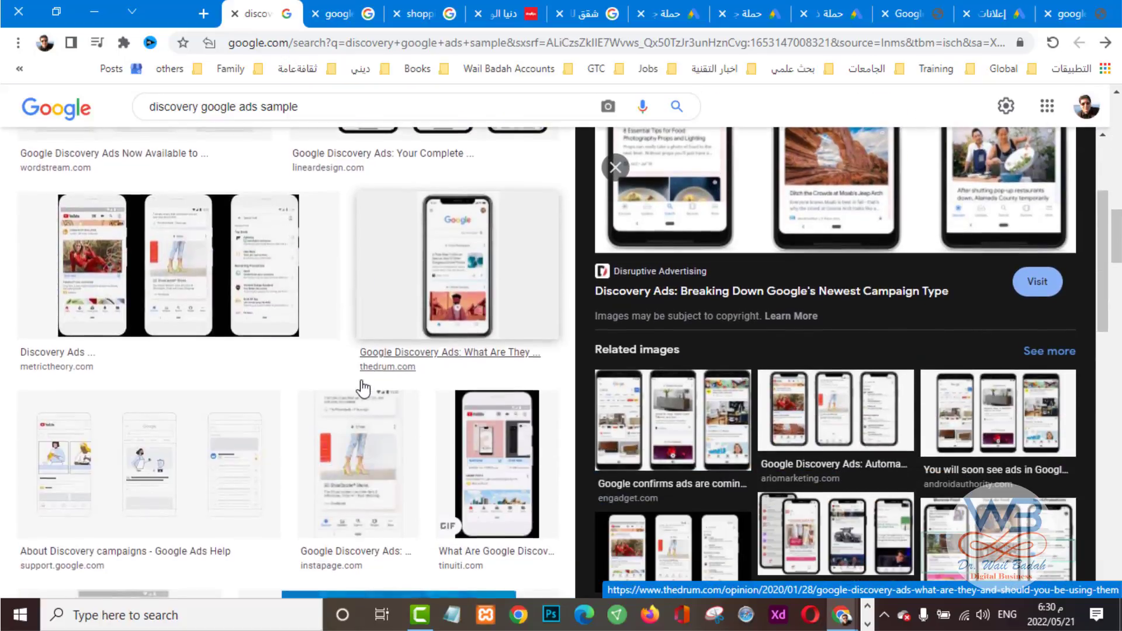
{"action": "scroll", "coordinate": [359, 392], "scroll_direction": "up", "scroll_amount": 10}
{"action": "scroll", "coordinate": [362, 389], "scroll_direction": "up", "scroll_amount": 5}
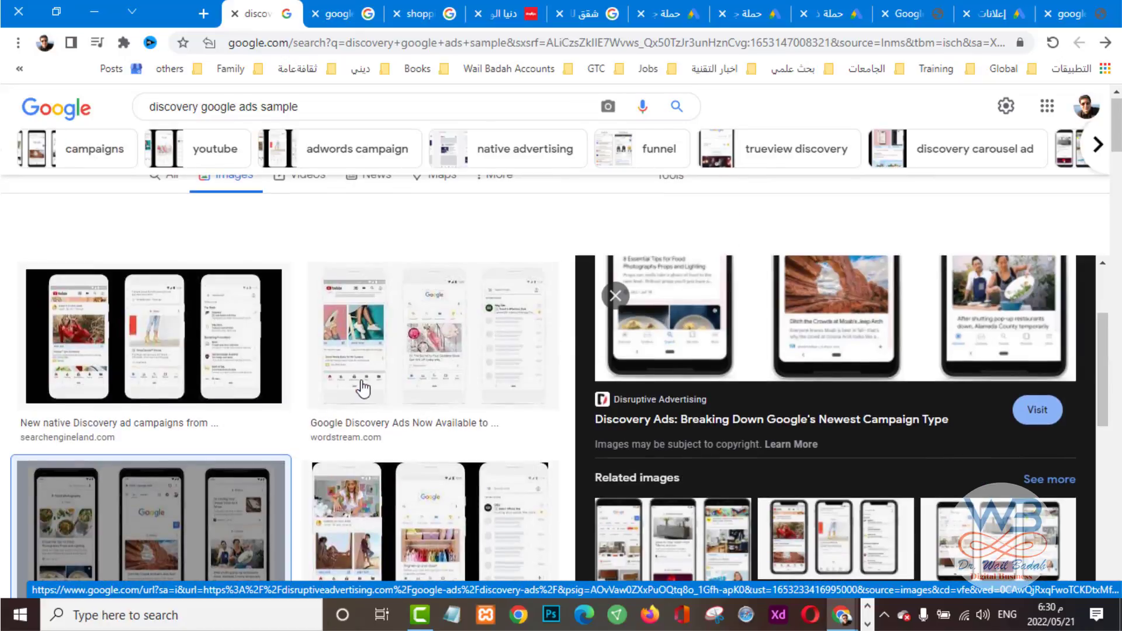
{"action": "triple_click", "coordinate": [178, 119]}
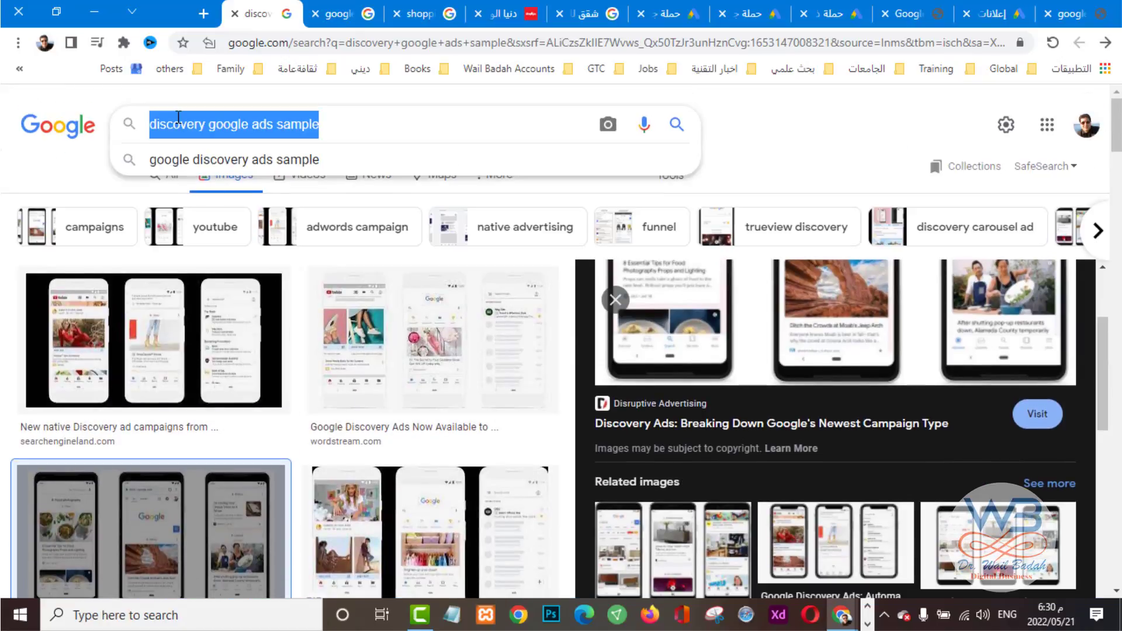
{"action": "left_click", "coordinate": [178, 119]}
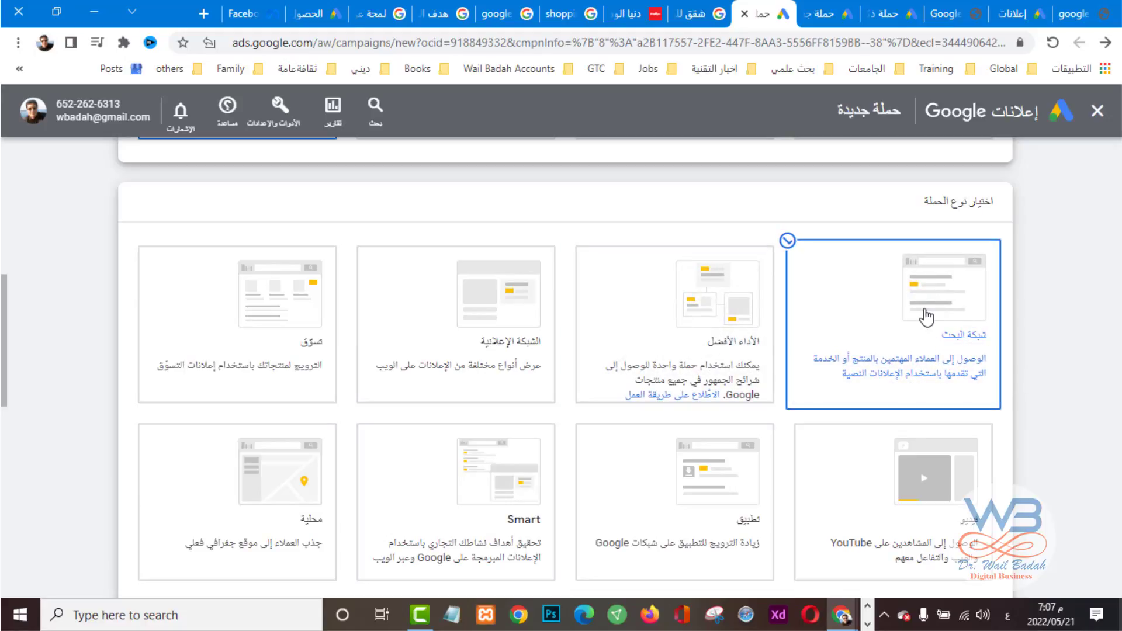
Step: Select website visits as the result wanted from the Search campaign
{"action": "scroll", "coordinate": [926, 317], "scroll_direction": "down", "scroll_amount": 8}
{"action": "left_click_drag", "start_coordinate": [980, 335], "coordinate": [755, 333]}
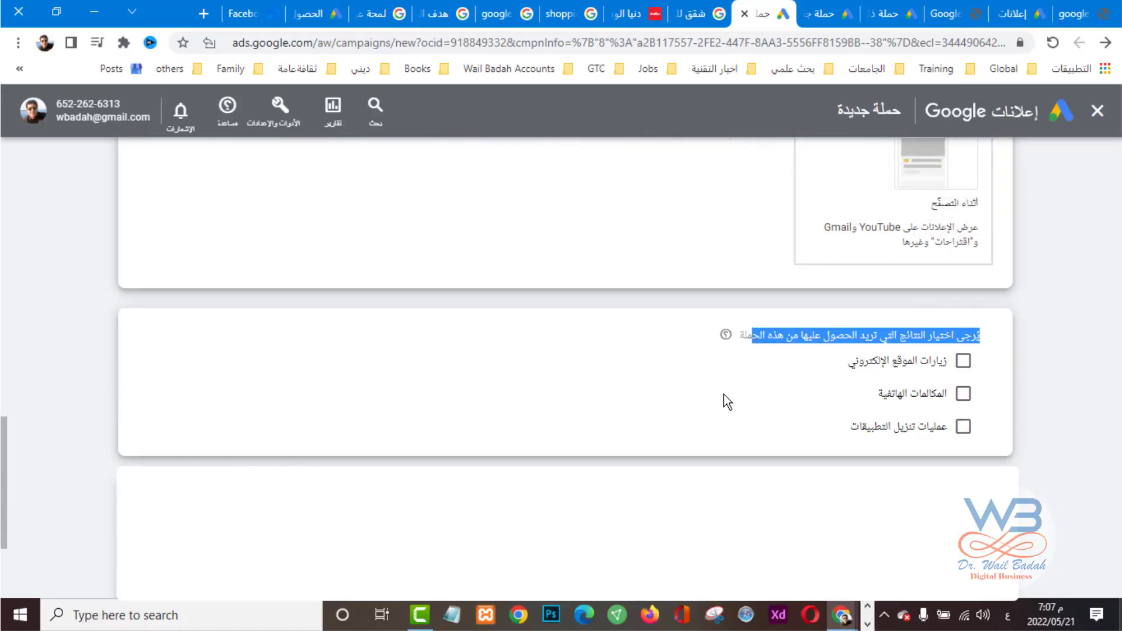
{"action": "left_click", "coordinate": [961, 363]}
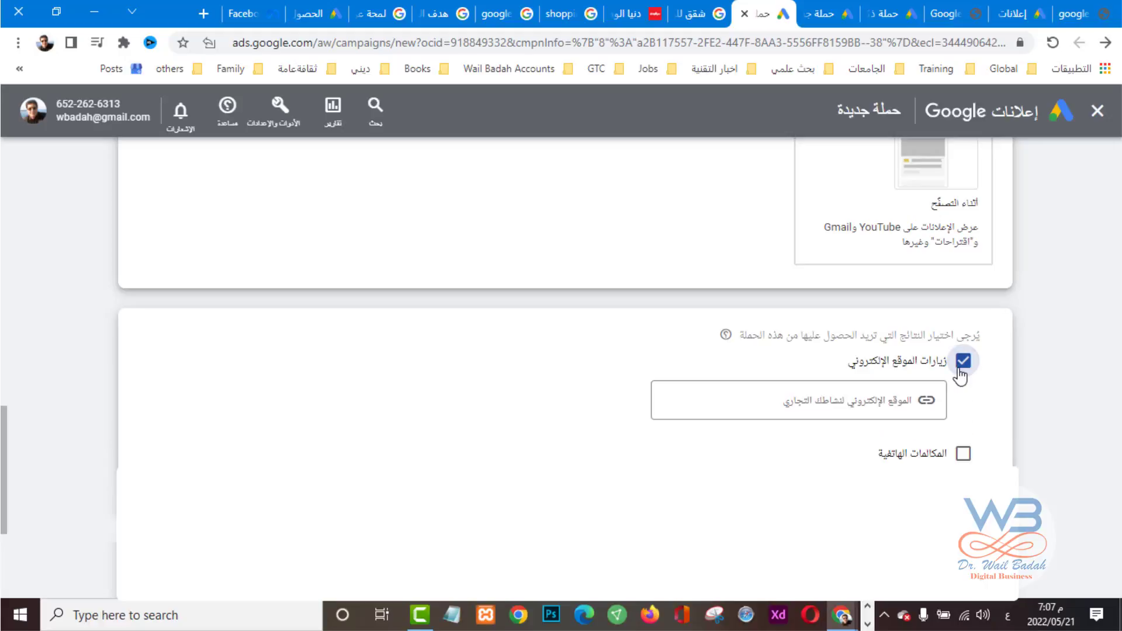
{"action": "left_click", "coordinate": [887, 409]}
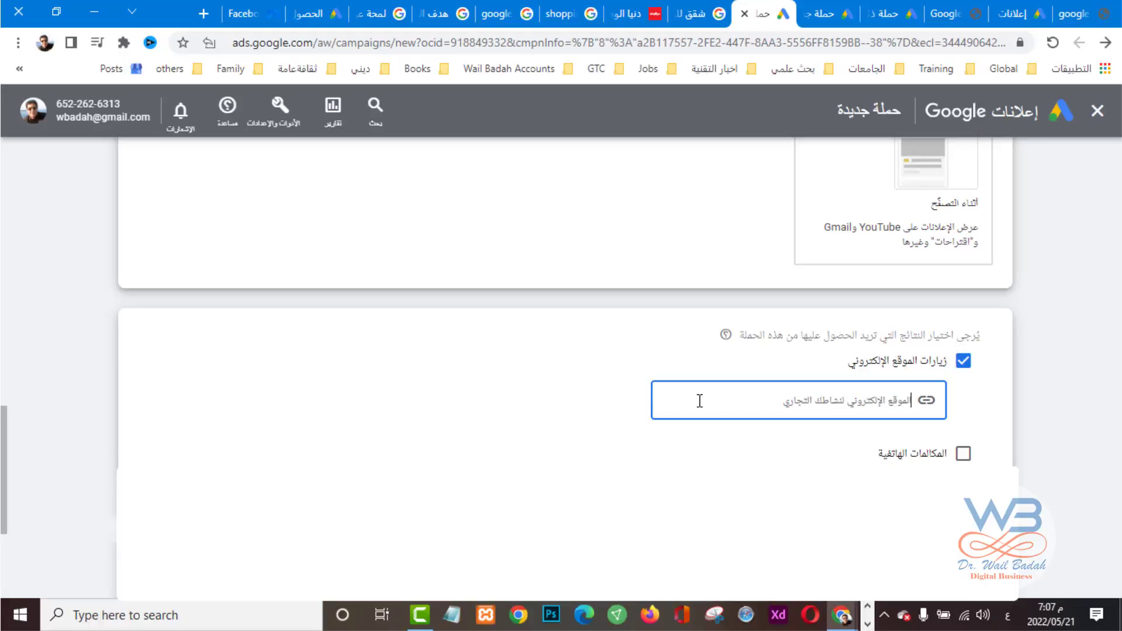
{"action": "type", "text": "صصص"}
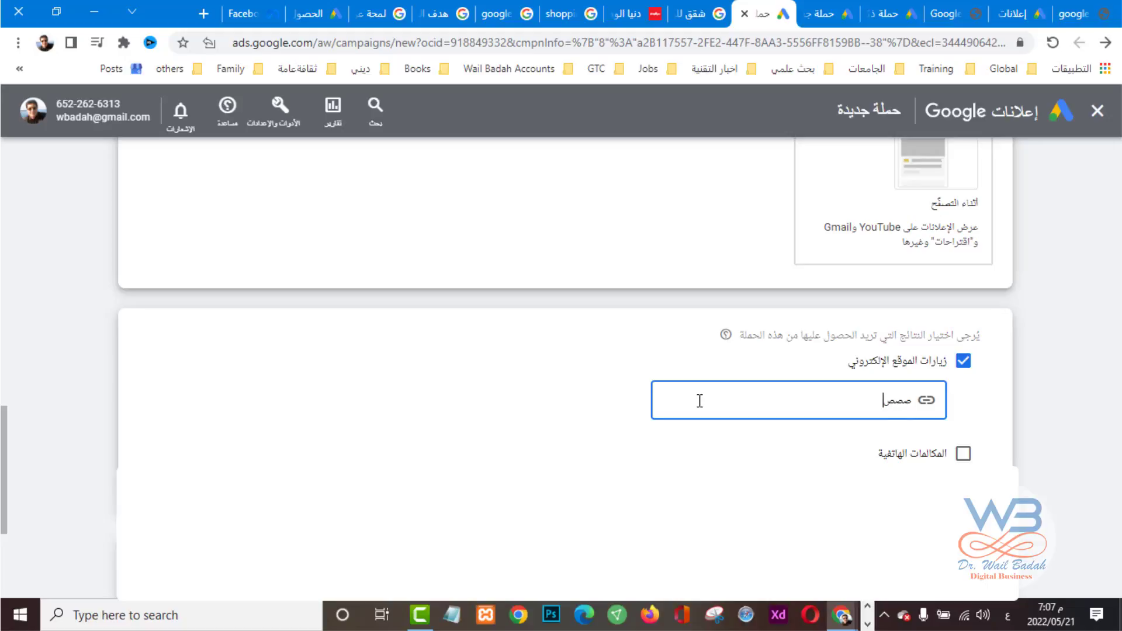
{"action": "key", "text": "BackSpace"}
{"action": "key", "text": "BackSpace"}
{"action": "key", "text": "BackSpace"}
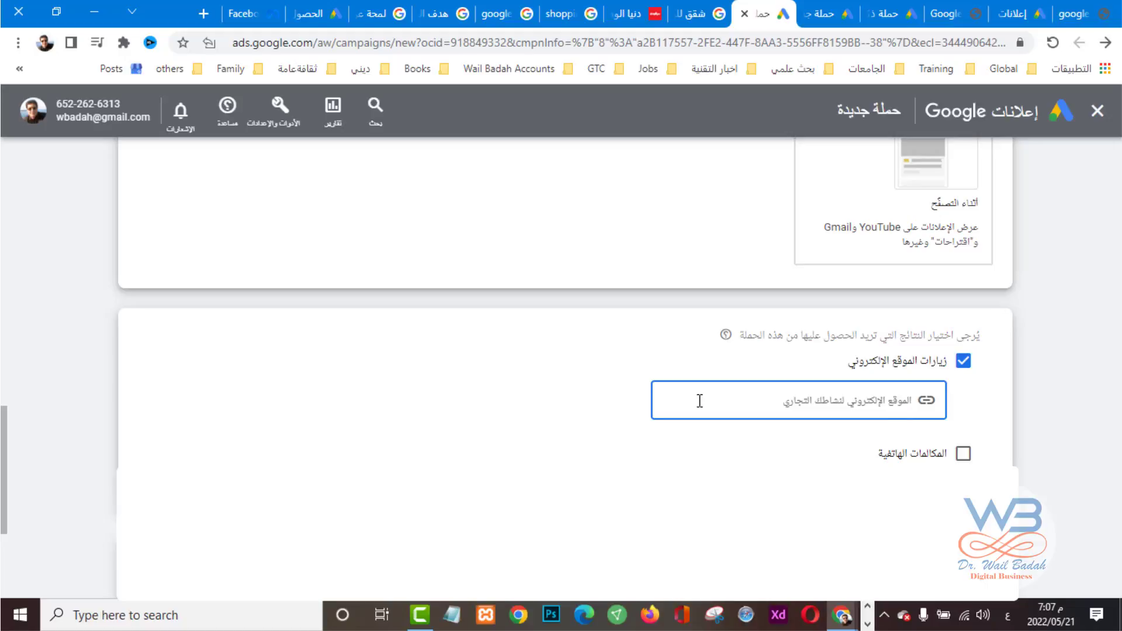
{"action": "key", "text": "alt+shift"}
{"action": "type", "text": "www."}
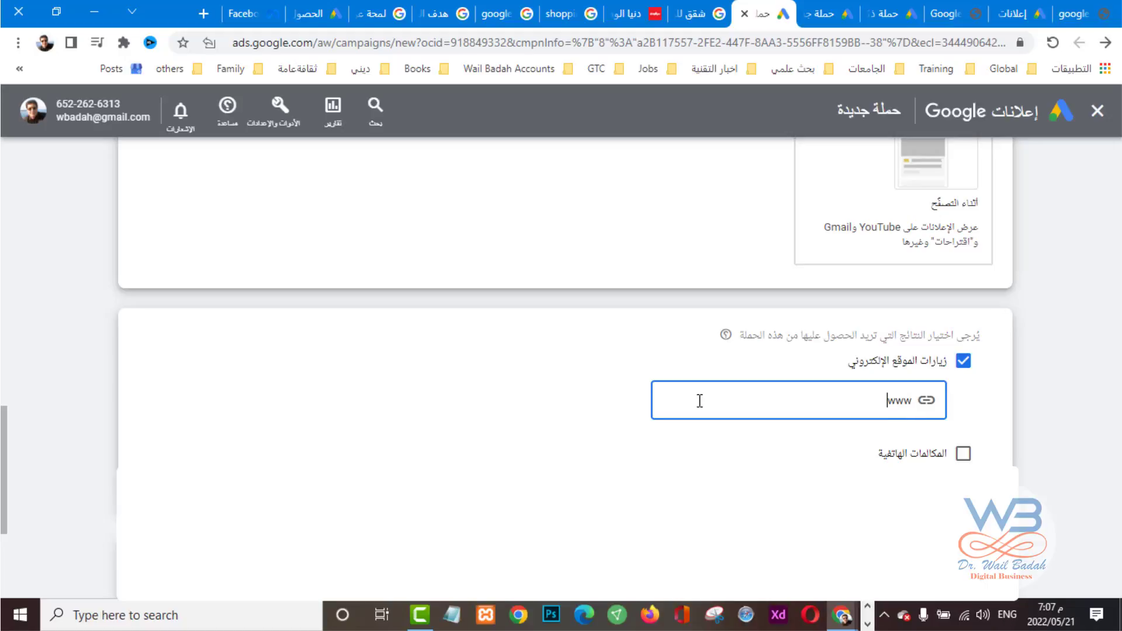
{"action": "type", "text": "global-www.com"}
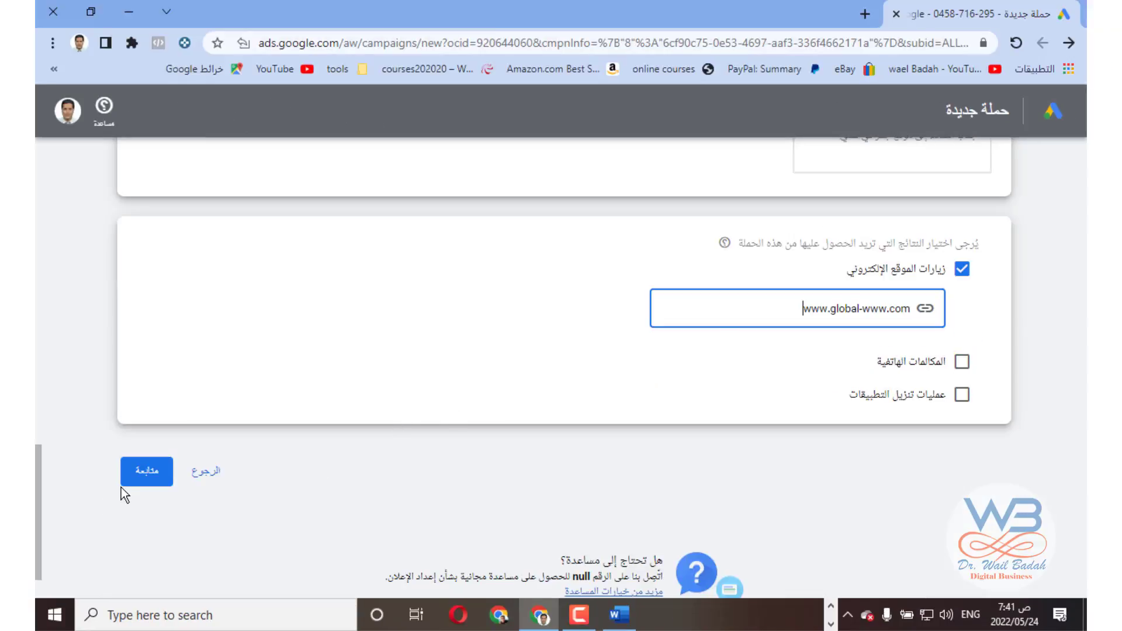
{"action": "left_click", "coordinate": [147, 474]}
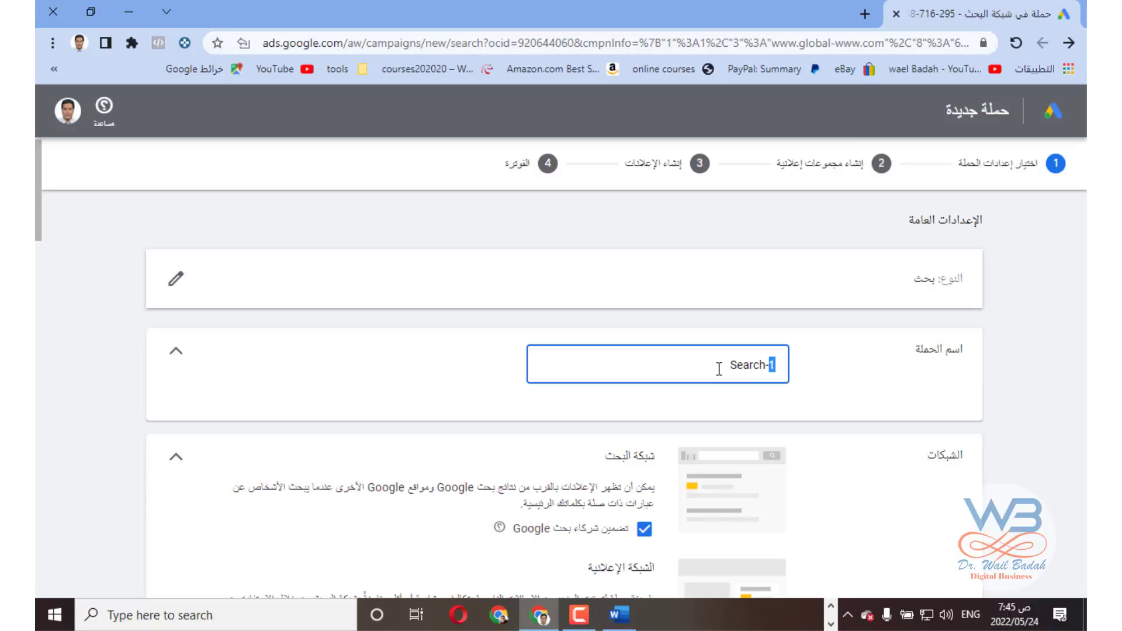
{"action": "key", "text": "ctrl+a"}
{"action": "left_click", "coordinate": [733, 364]}
{"action": "type", "text": "global-www.com"}
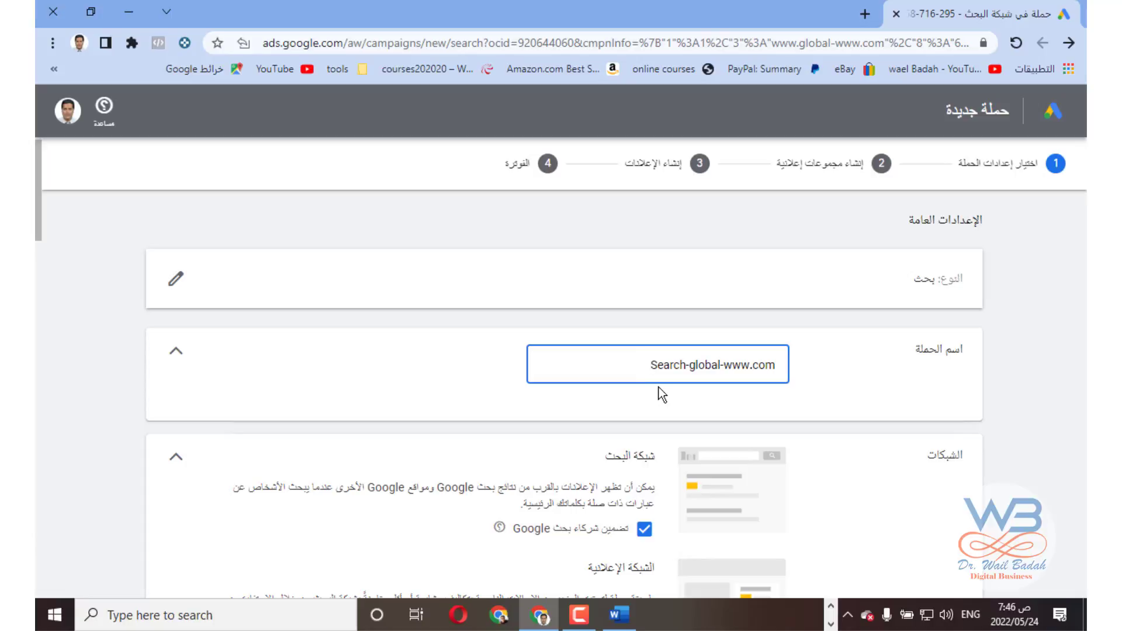
{"action": "double_click", "coordinate": [709, 358]}
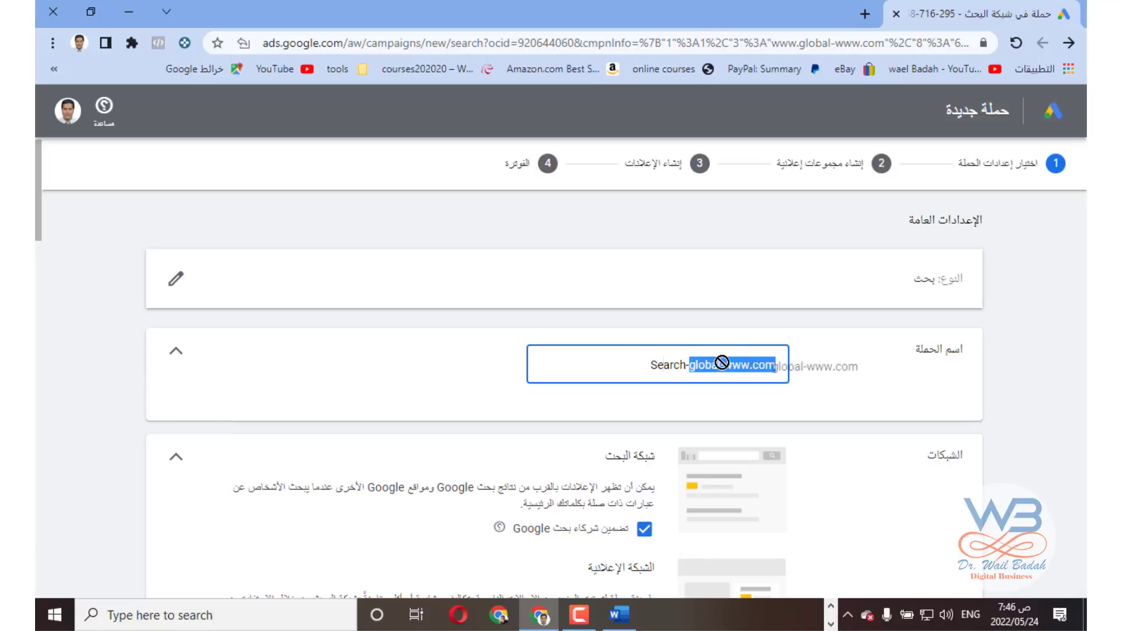
{"action": "triple_click", "coordinate": [735, 362]}
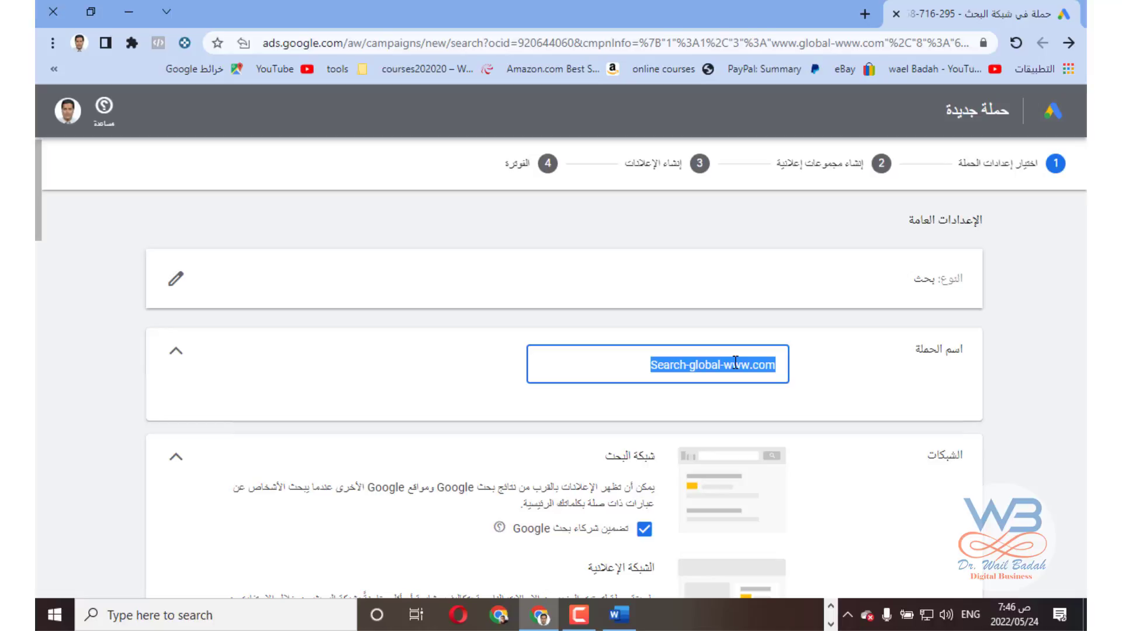
{"action": "left_click", "coordinate": [1036, 465]}
Step: Review the Search Network description and exclude Google search partners from the campaign's networks
{"action": "scroll", "coordinate": [1035, 467], "scroll_direction": "down", "scroll_amount": 1}
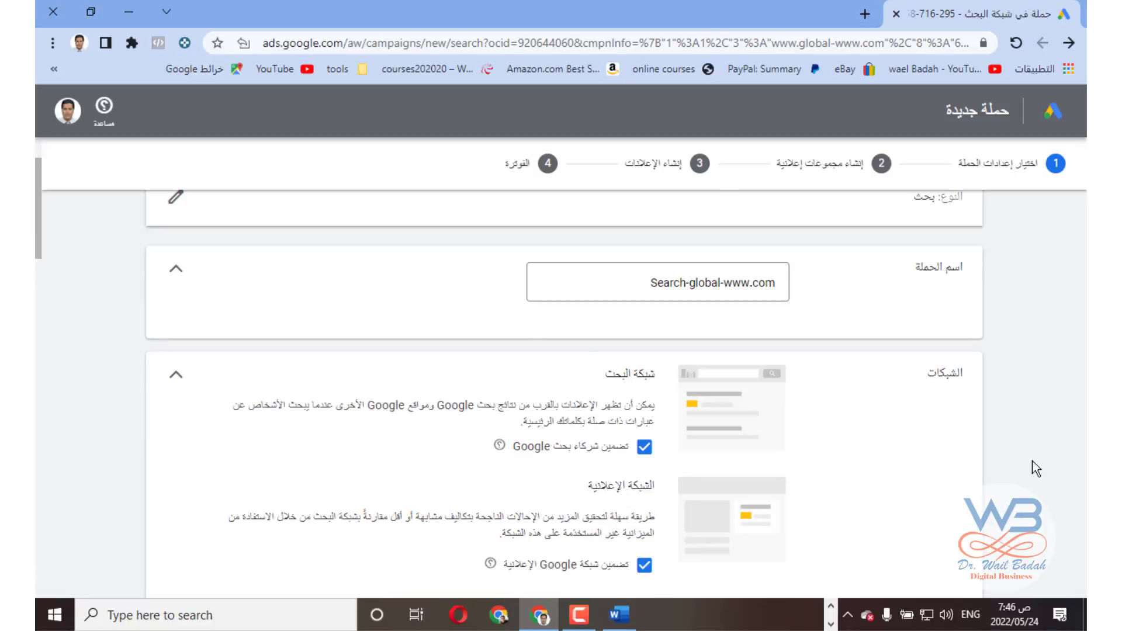
{"action": "scroll", "coordinate": [1035, 467], "scroll_direction": "down", "scroll_amount": 1}
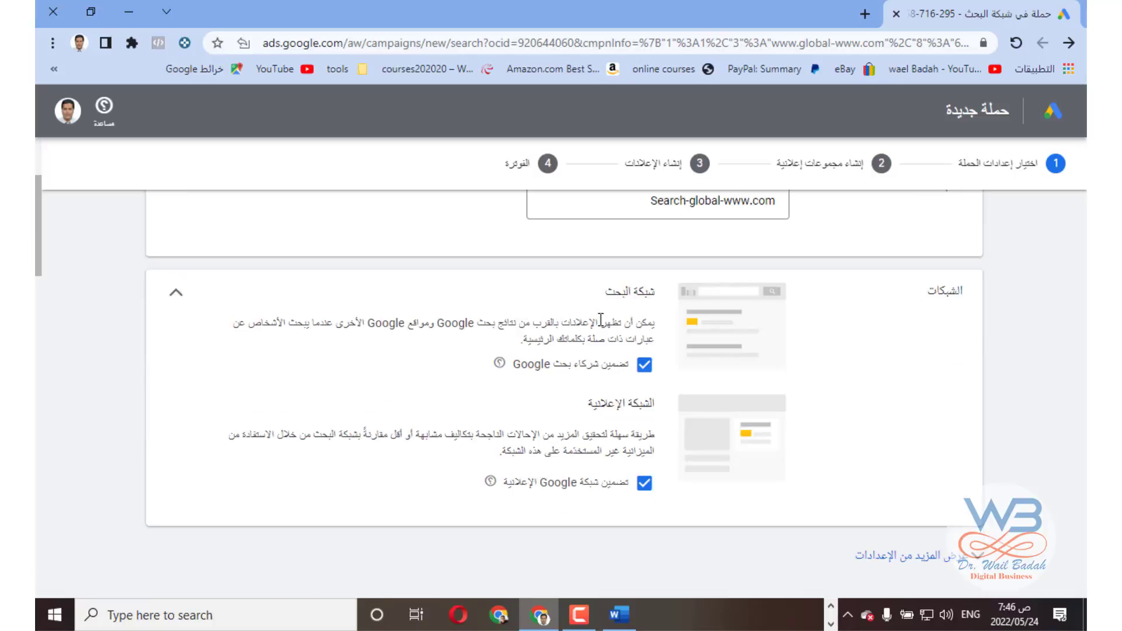
{"action": "left_click_drag", "start_coordinate": [623, 325], "coordinate": [272, 342]}
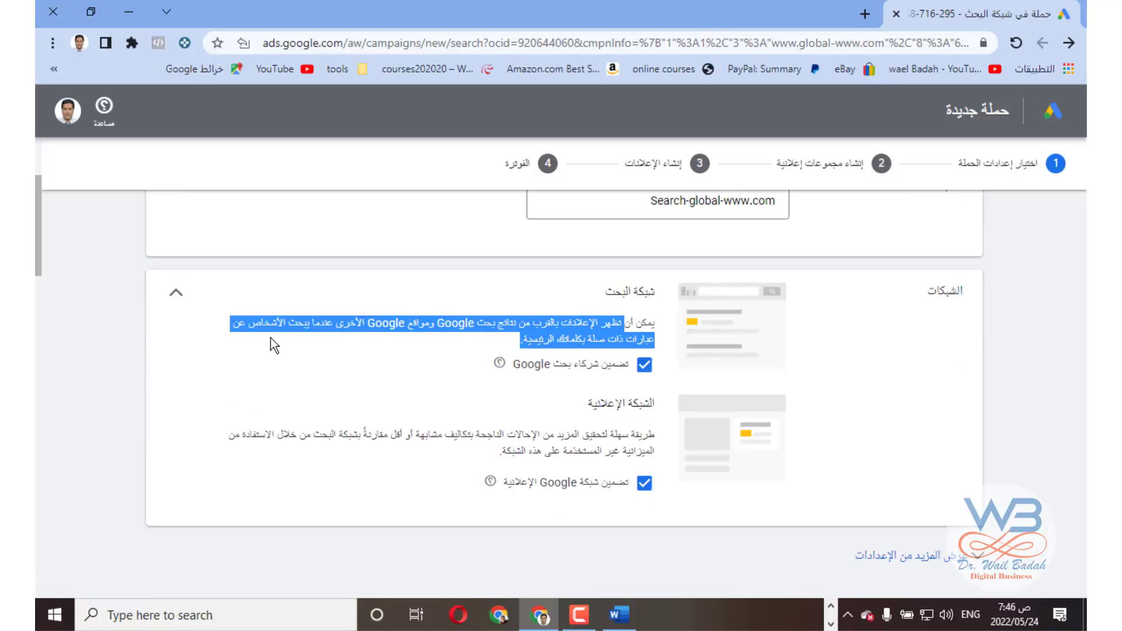
{"action": "left_click", "coordinate": [366, 394]}
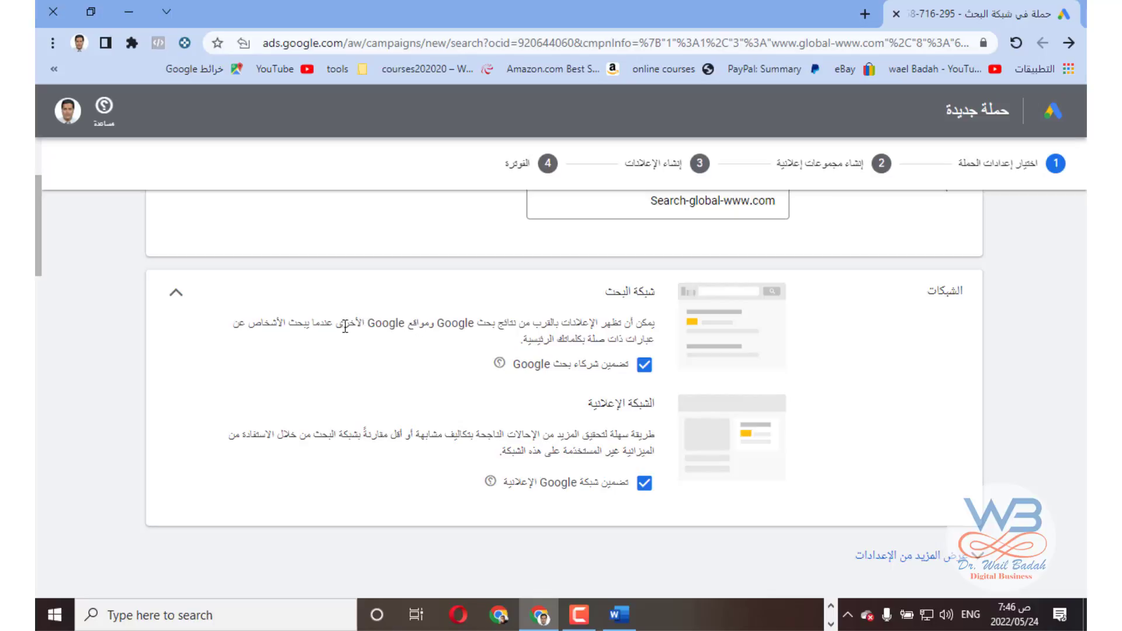
{"action": "left_click_drag", "start_coordinate": [342, 326], "coordinate": [660, 327]}
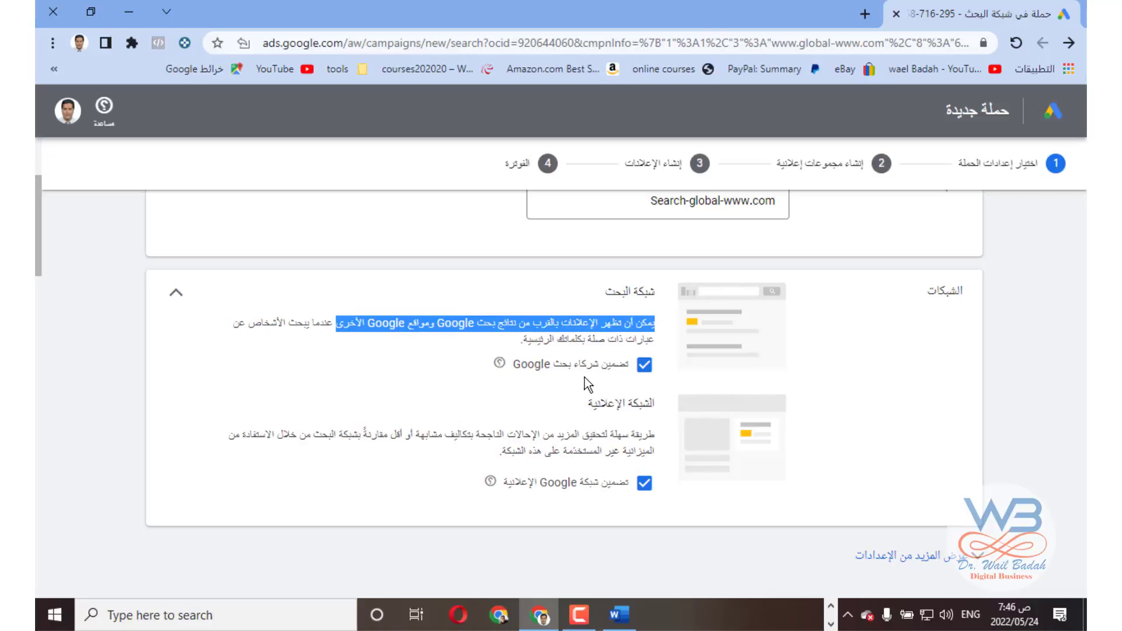
{"action": "left_click", "coordinate": [644, 364]}
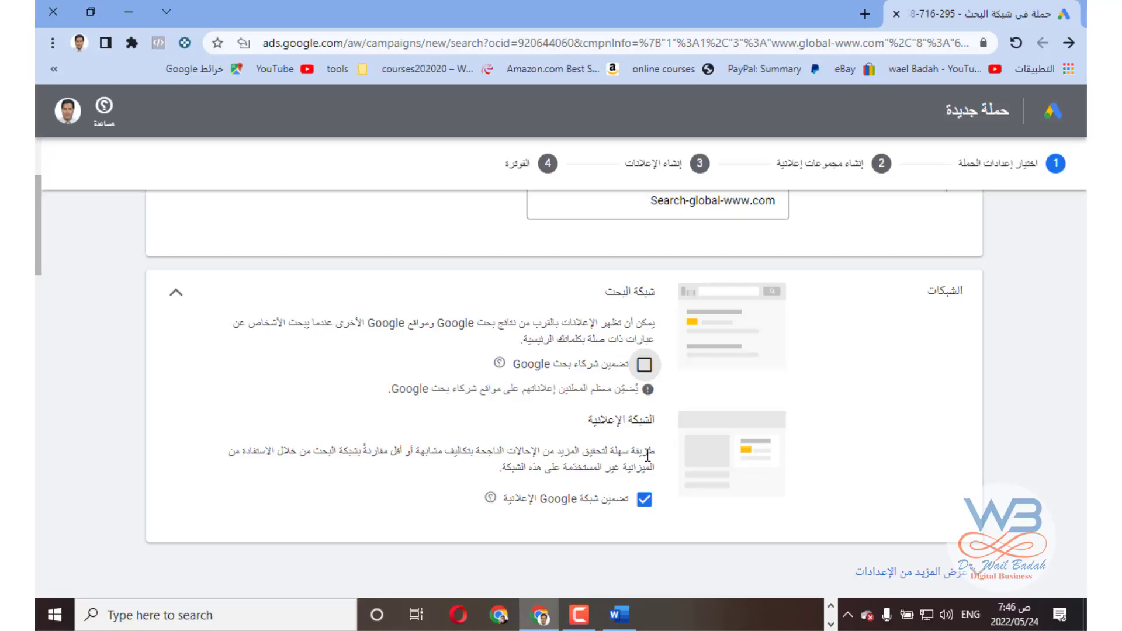
Step: Review the Display Network description and exclude the Google Display Network from the campaign
{"action": "left_click_drag", "start_coordinate": [648, 454], "coordinate": [230, 461]}
{"action": "left_click", "coordinate": [377, 451]}
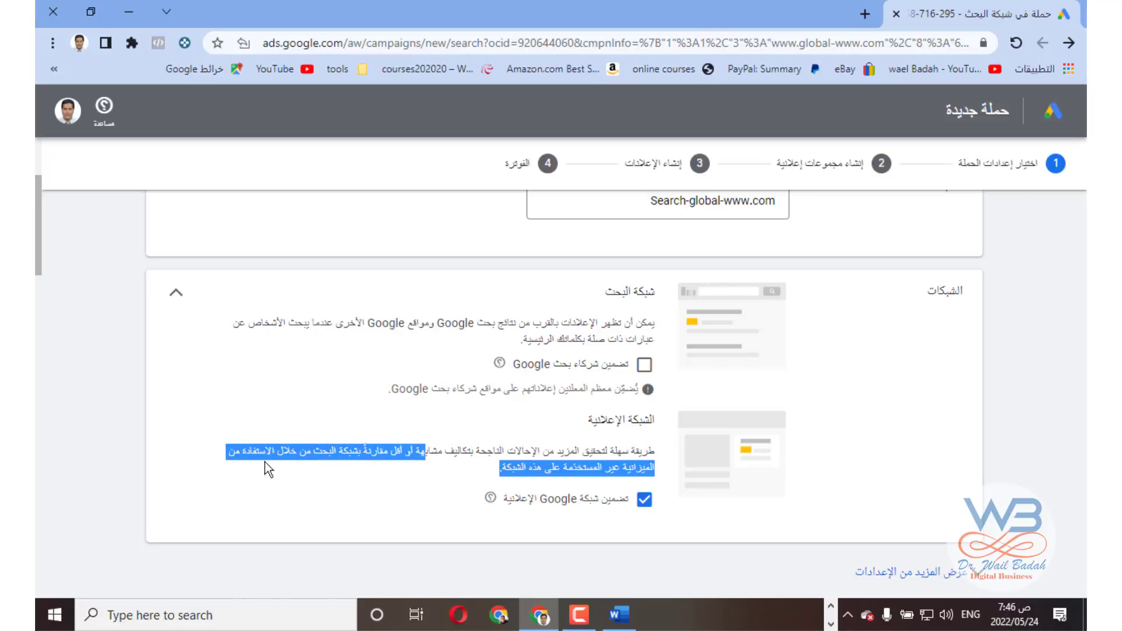
{"action": "left_click", "coordinate": [311, 472]}
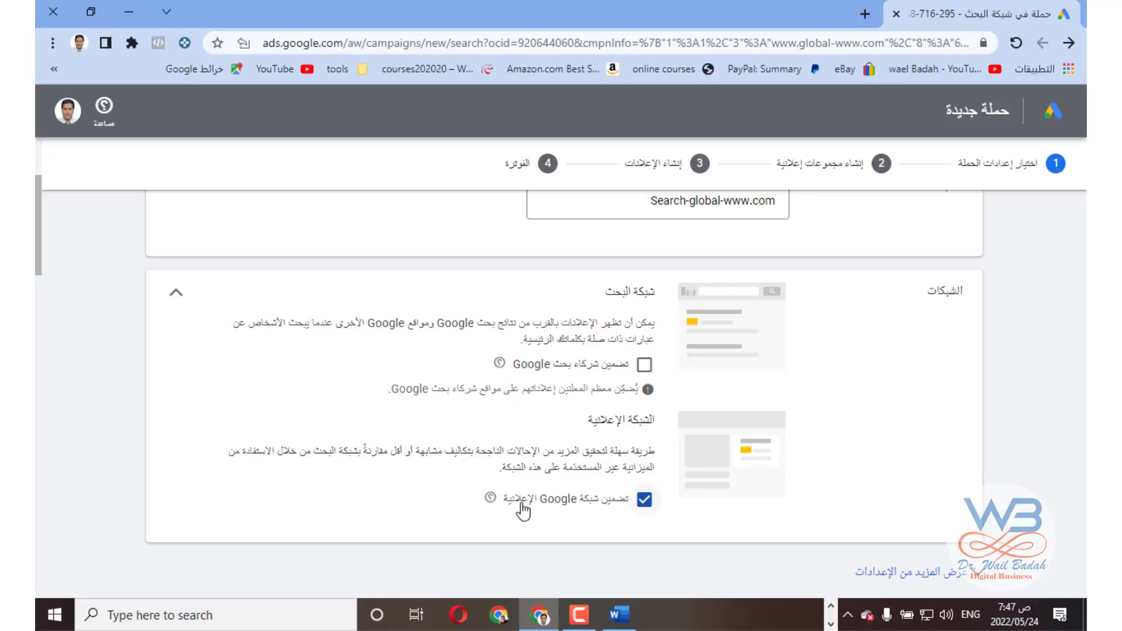
{"action": "left_click", "coordinate": [643, 503]}
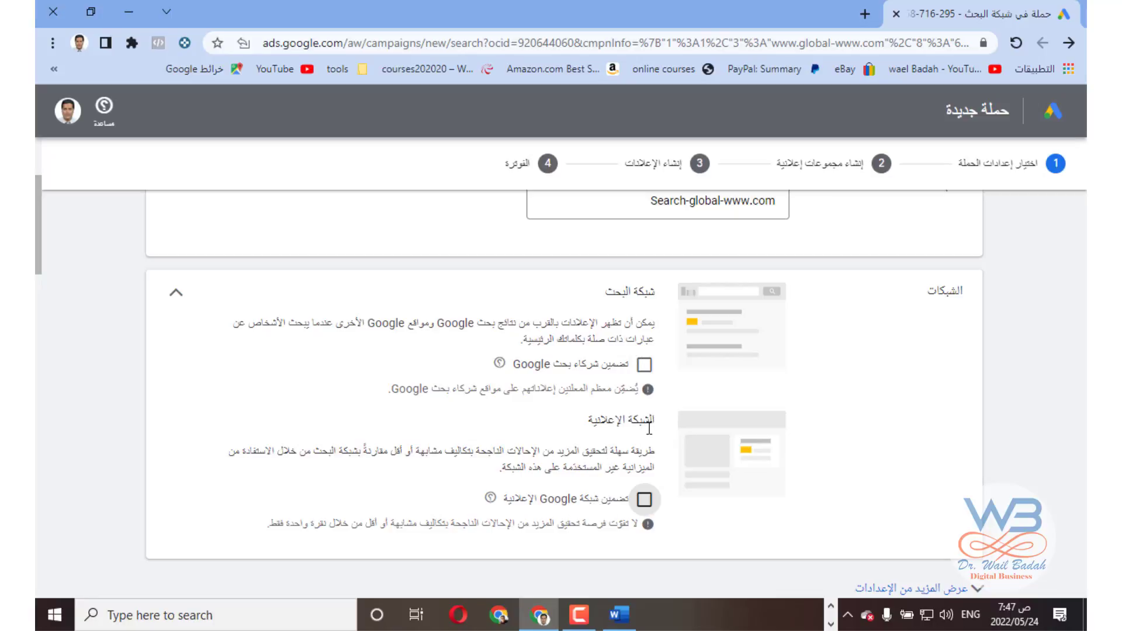
Step: Show the additional campaign settings and set the campaign's end date to 26 May 2022
{"action": "scroll", "coordinate": [929, 462], "scroll_direction": "down", "scroll_amount": 3}
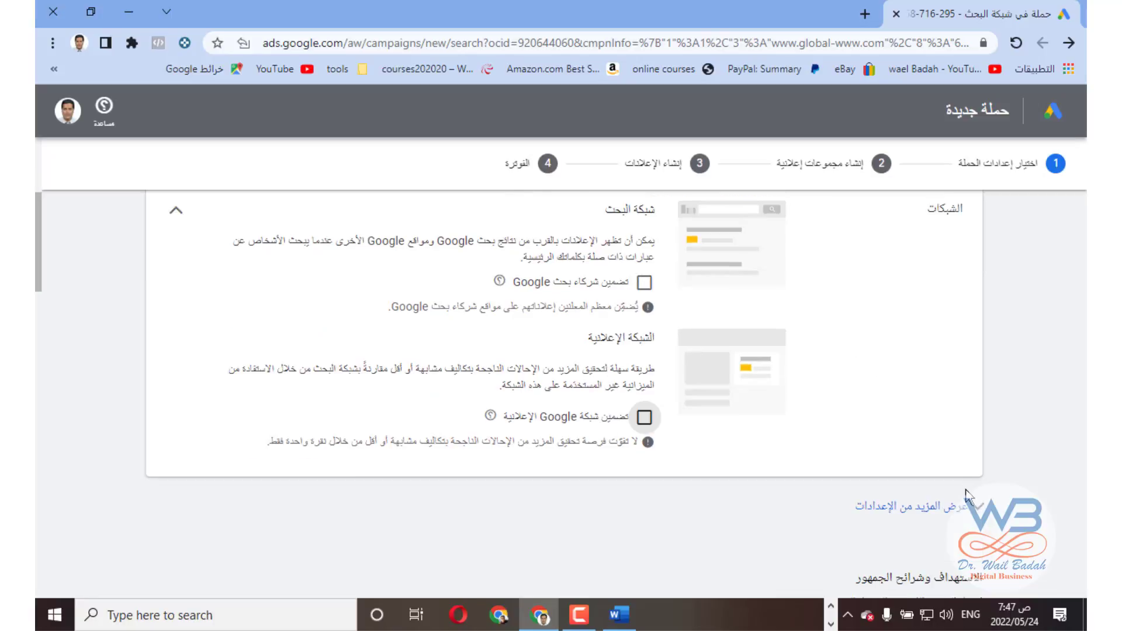
{"action": "scroll", "coordinate": [1021, 459], "scroll_direction": "down", "scroll_amount": 2}
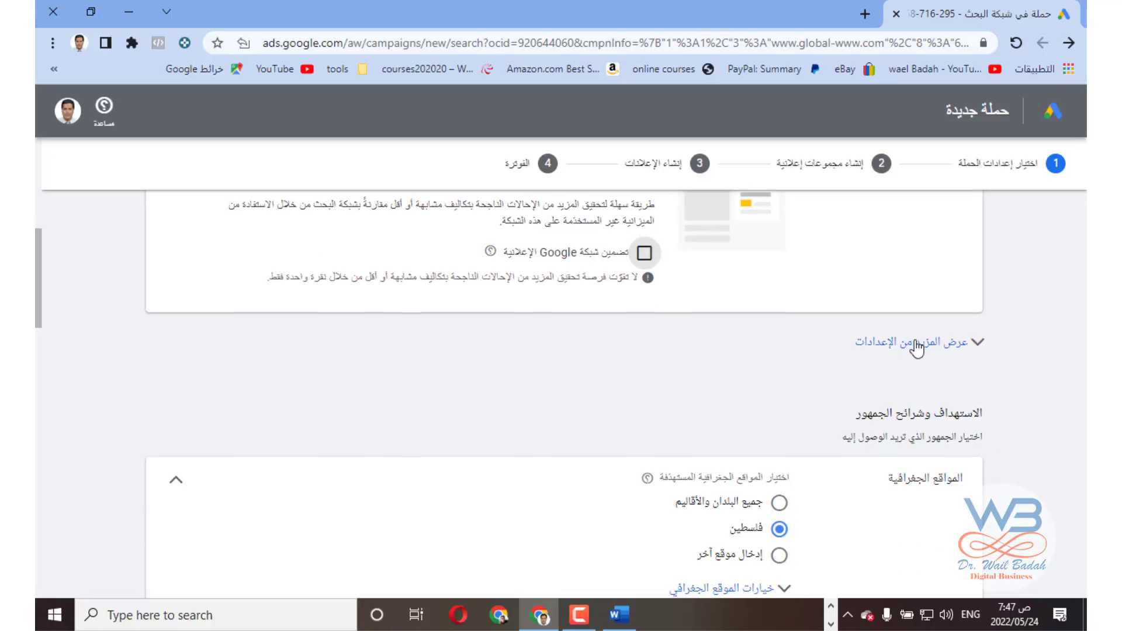
{"action": "left_click", "coordinate": [973, 349]}
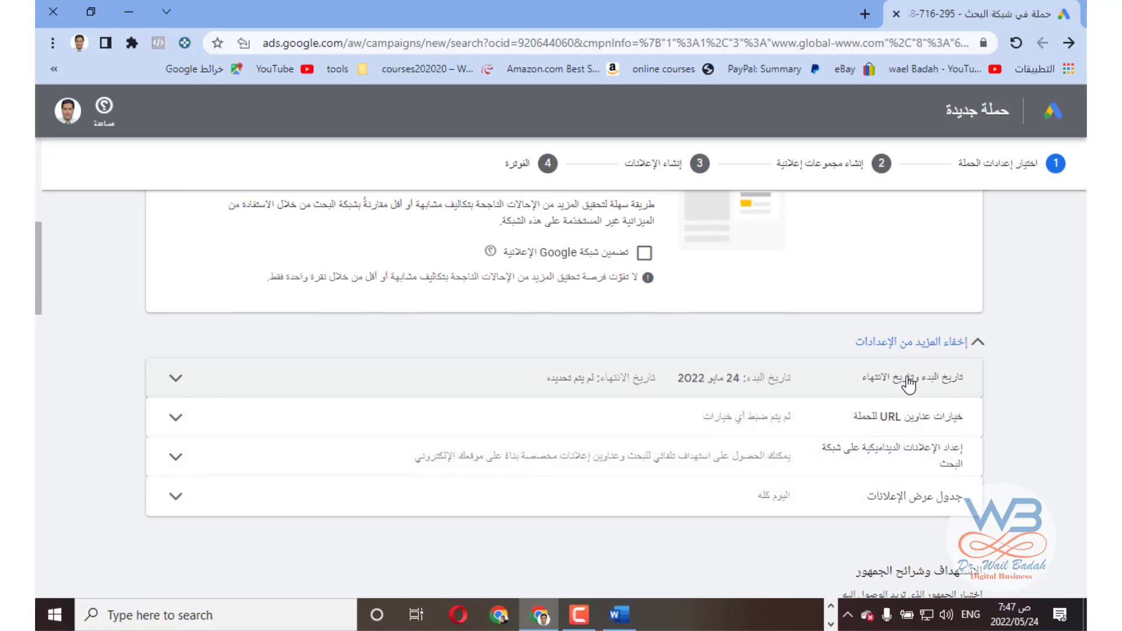
{"action": "left_click", "coordinate": [882, 387]}
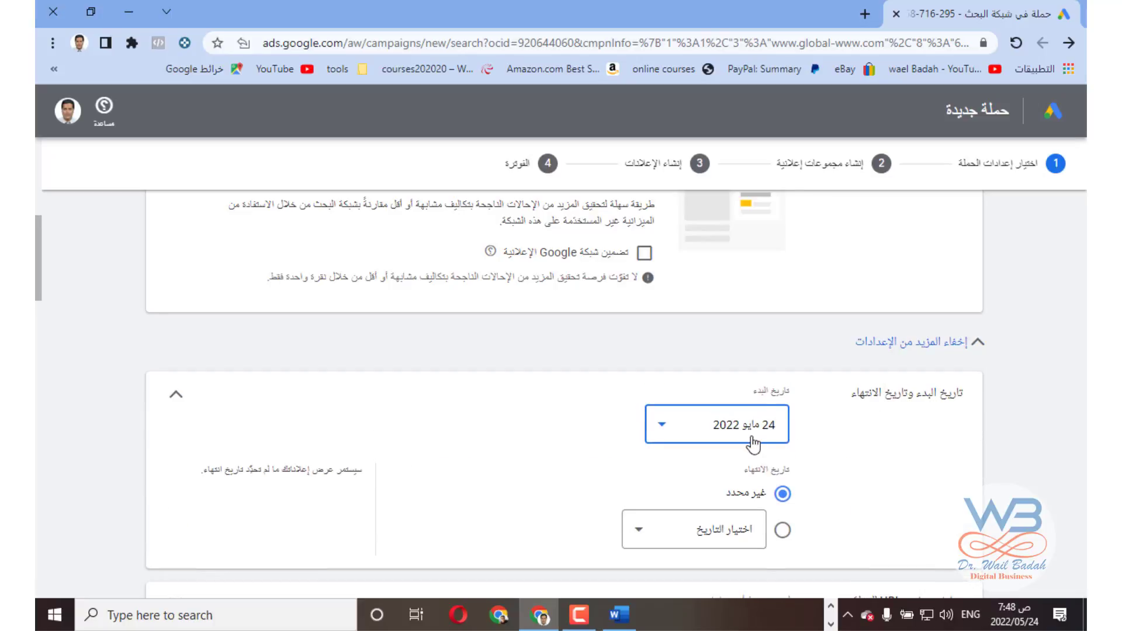
{"action": "scroll", "coordinate": [798, 518], "scroll_direction": "down", "scroll_amount": 1}
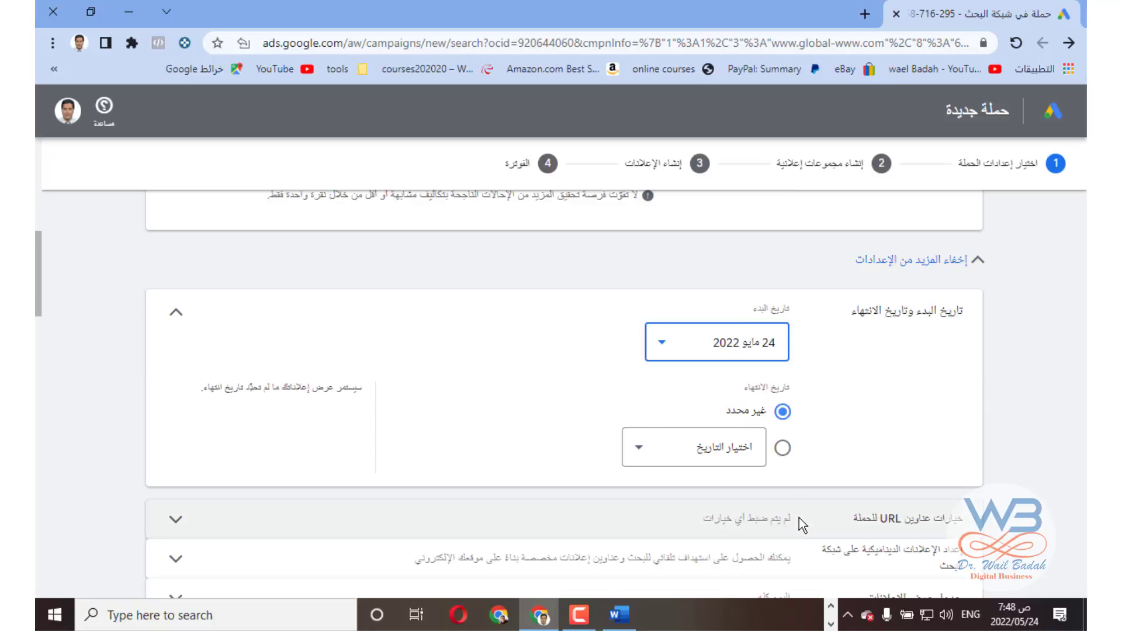
{"action": "left_click", "coordinate": [782, 448]}
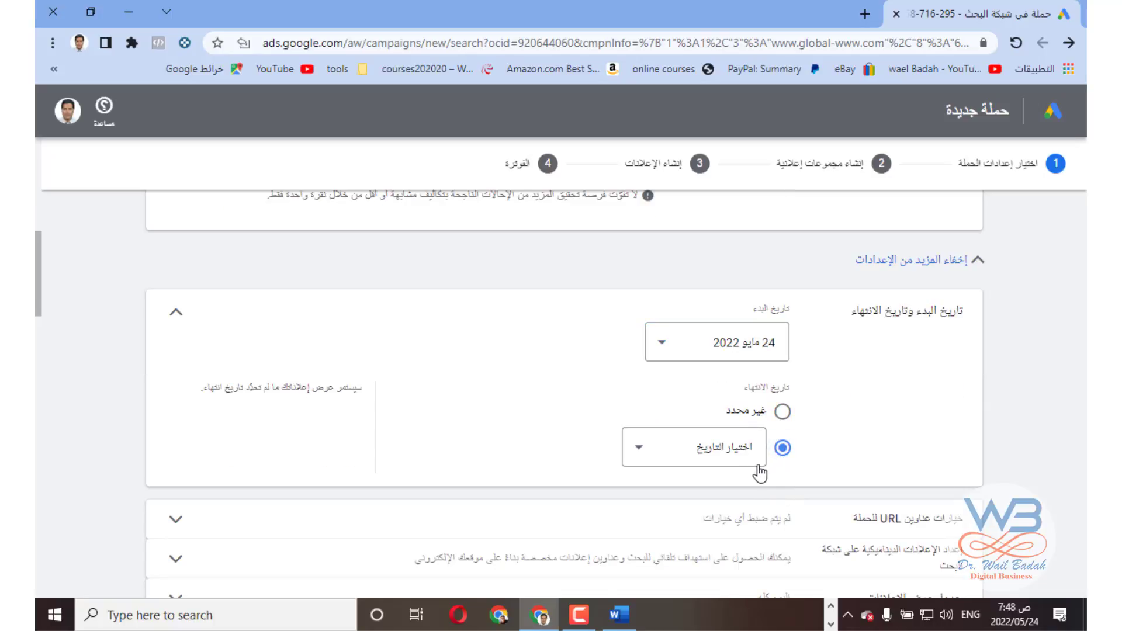
{"action": "left_click", "coordinate": [748, 345]}
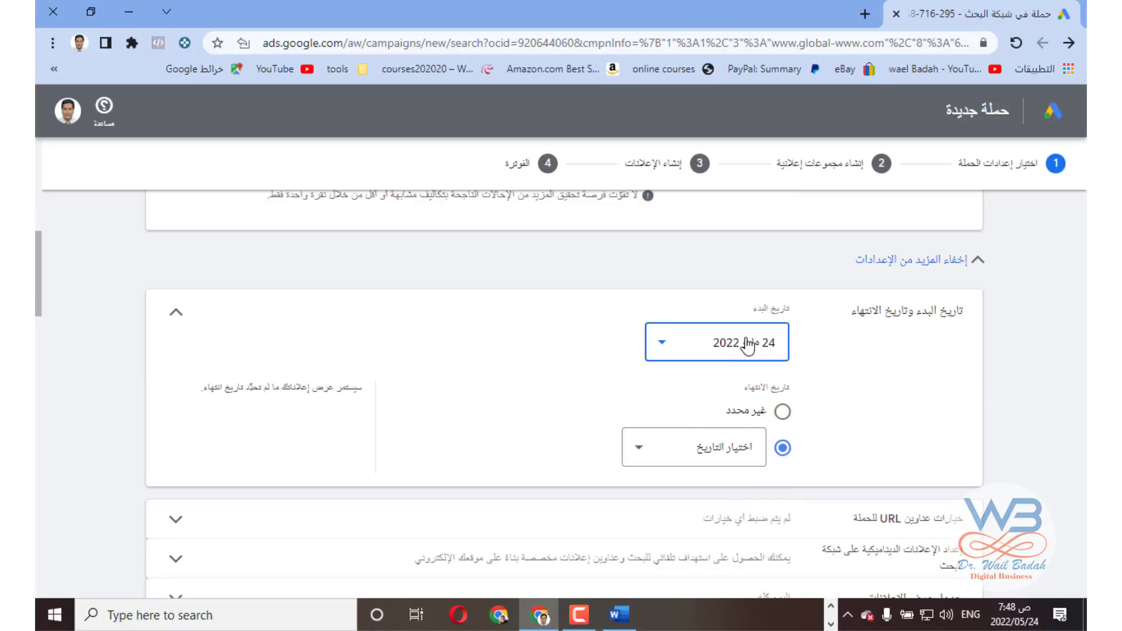
{"action": "left_click", "coordinate": [958, 391]}
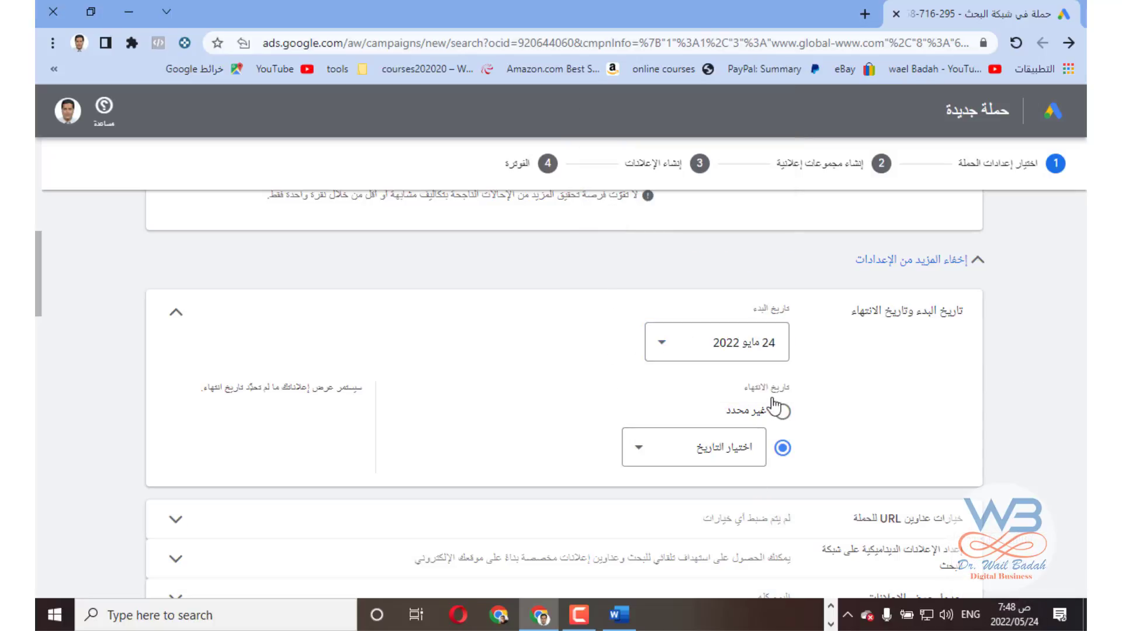
{"action": "left_click", "coordinate": [641, 460]}
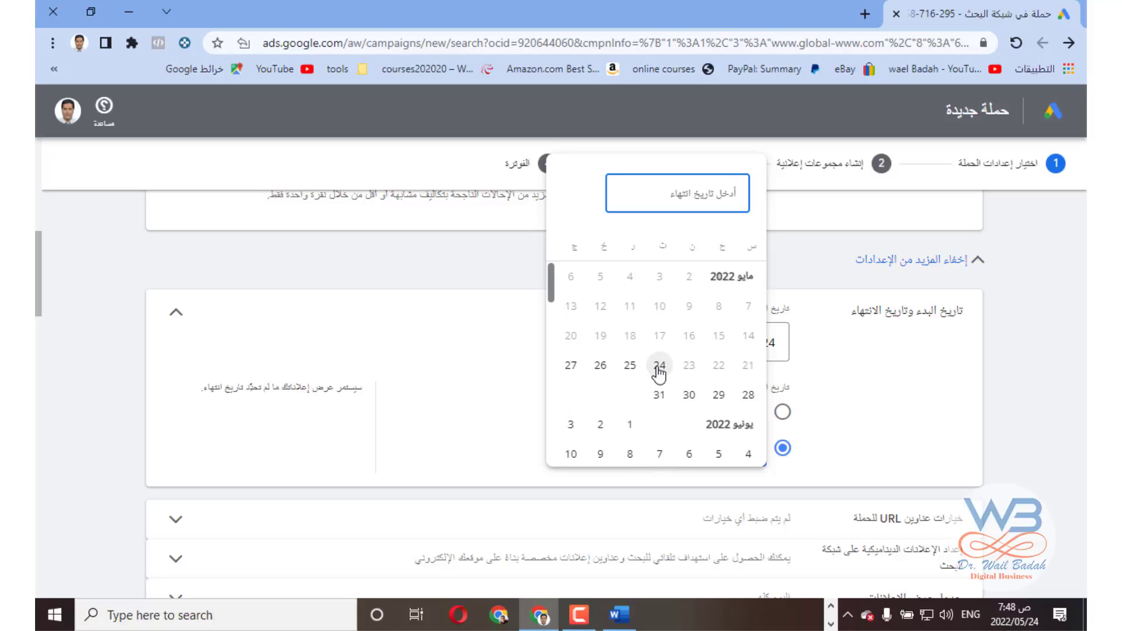
{"action": "left_click", "coordinate": [600, 365]}
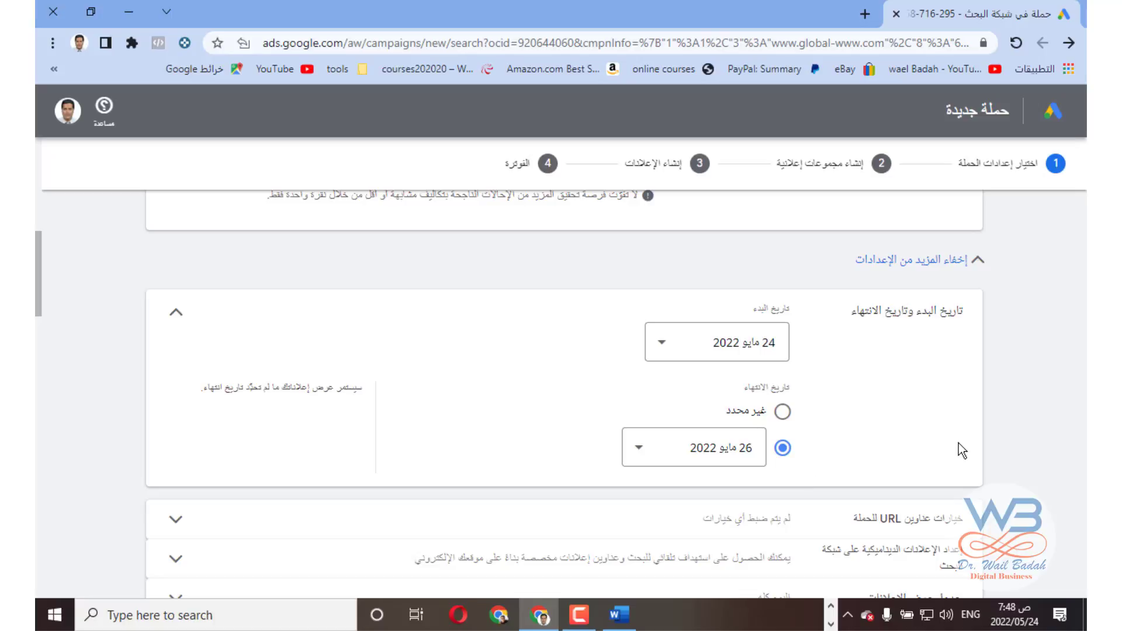
Step: Review the campaign URL options, including the tracking template and final URL suffix, and collapse the section again
{"action": "scroll", "coordinate": [1033, 425], "scroll_direction": "down", "scroll_amount": 3}
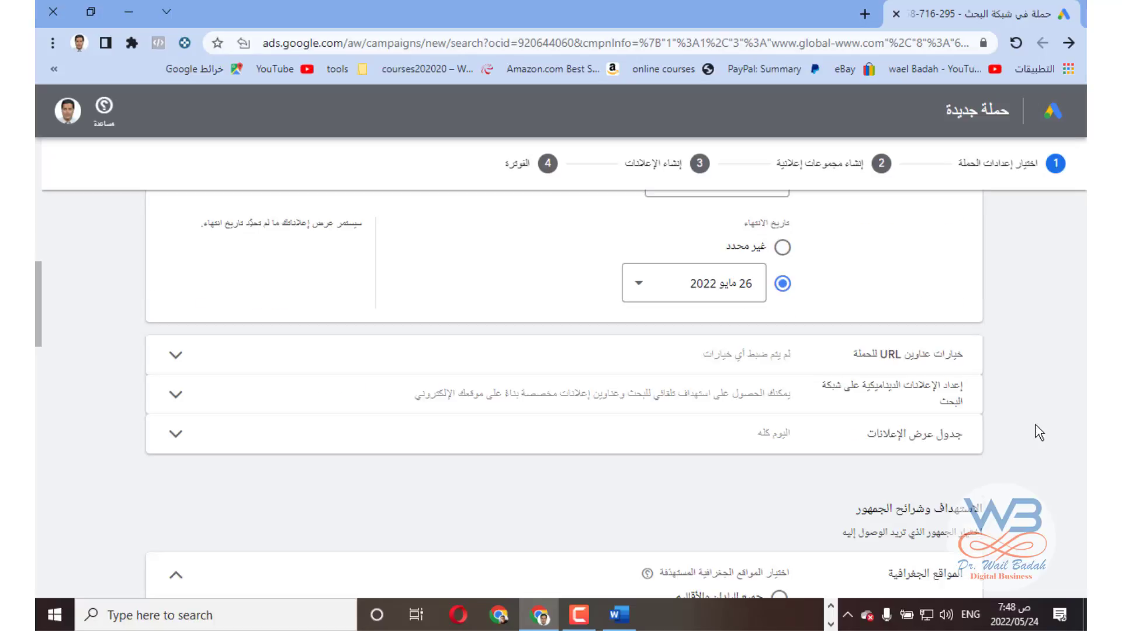
{"action": "left_click", "coordinate": [918, 360]}
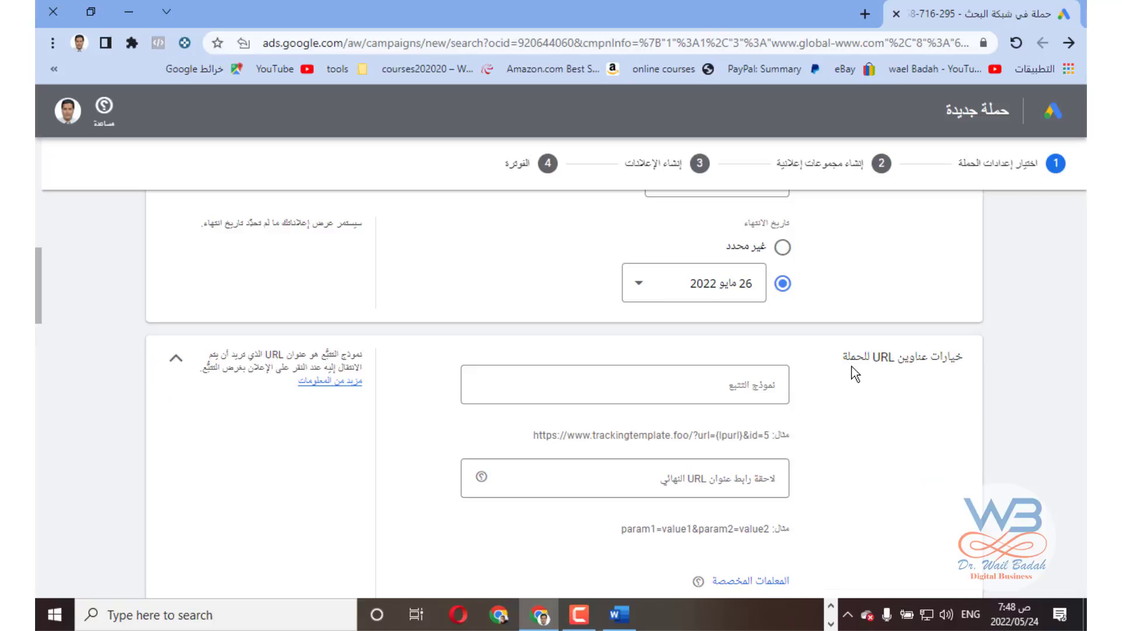
{"action": "left_click", "coordinate": [176, 358]}
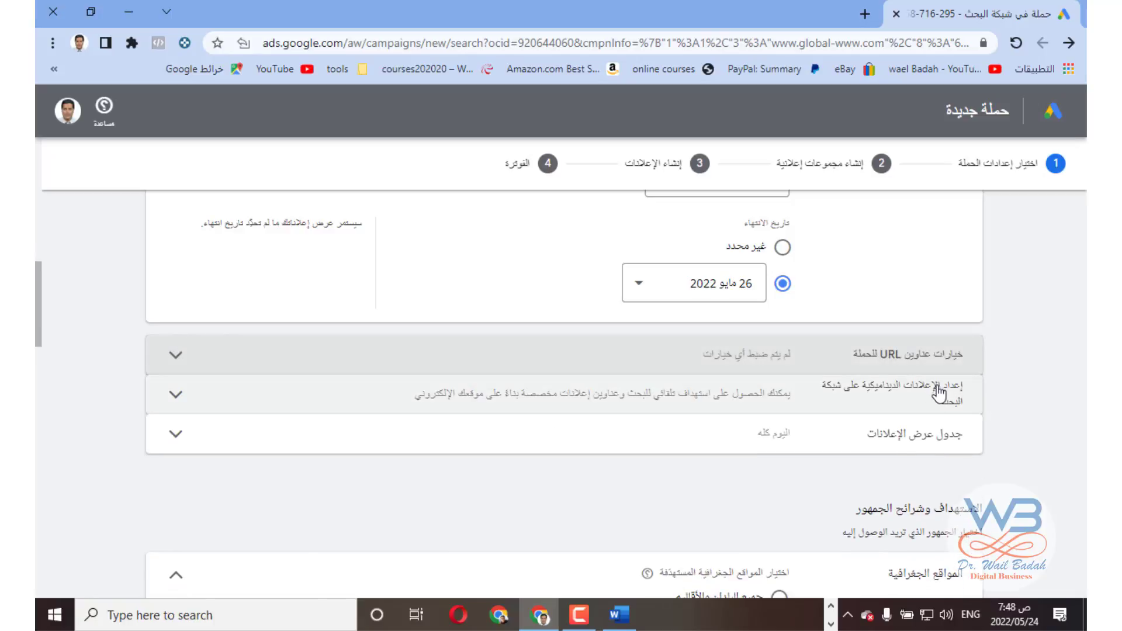
Step: Review the Dynamic Search Ads settings and the ad schedule options, collapsing each section again
{"action": "left_click", "coordinate": [918, 399]}
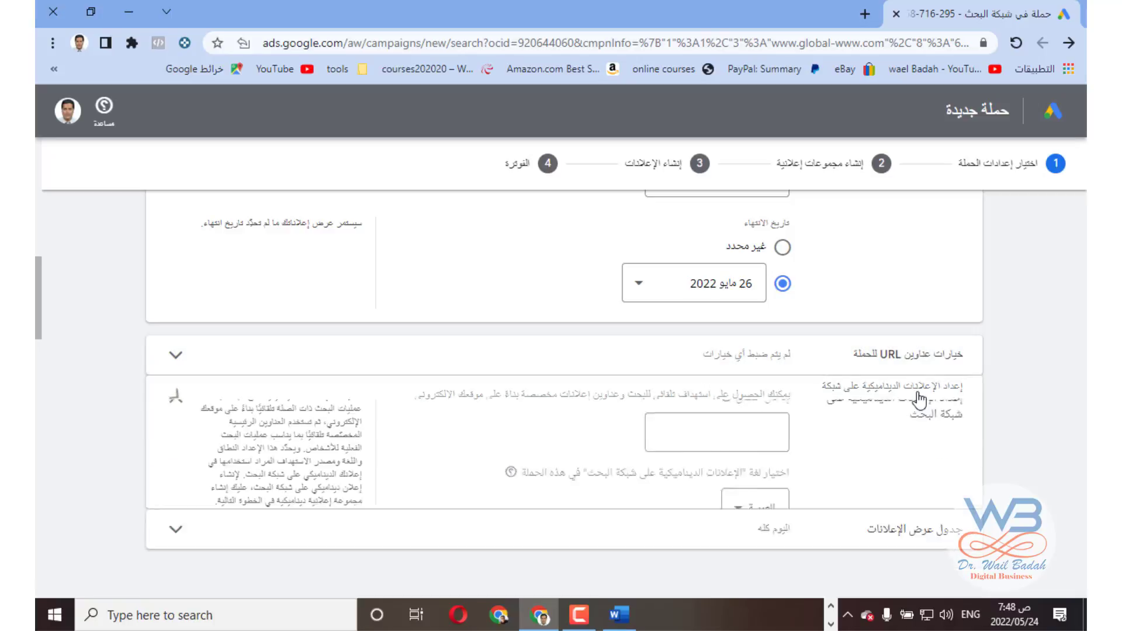
{"action": "scroll", "coordinate": [918, 403], "scroll_direction": "down", "scroll_amount": 3}
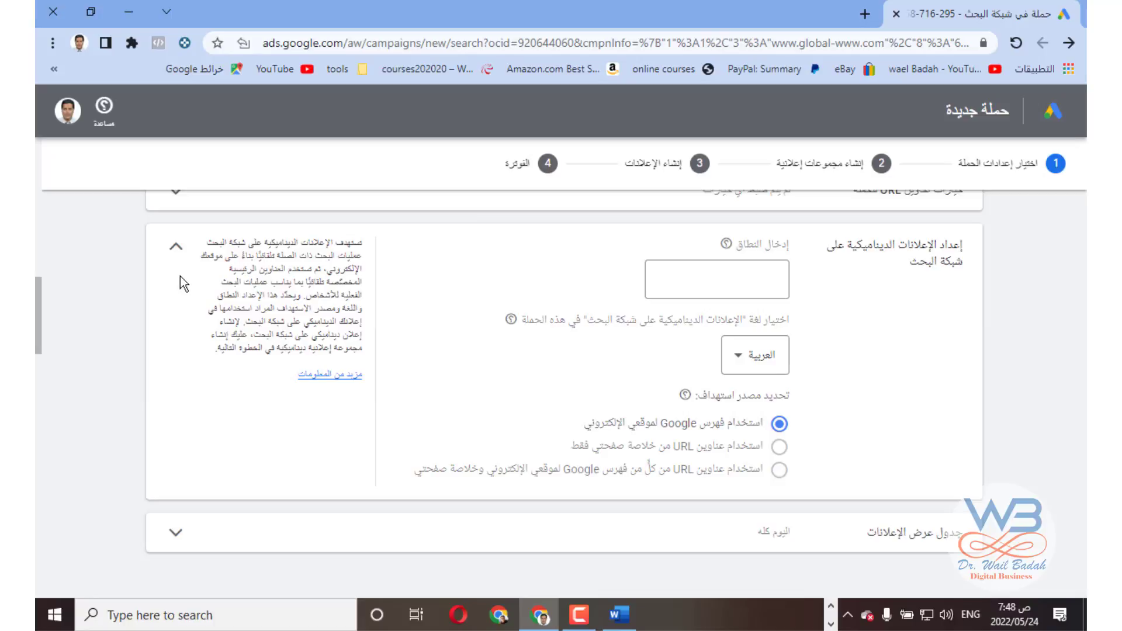
{"action": "left_click", "coordinate": [179, 262]}
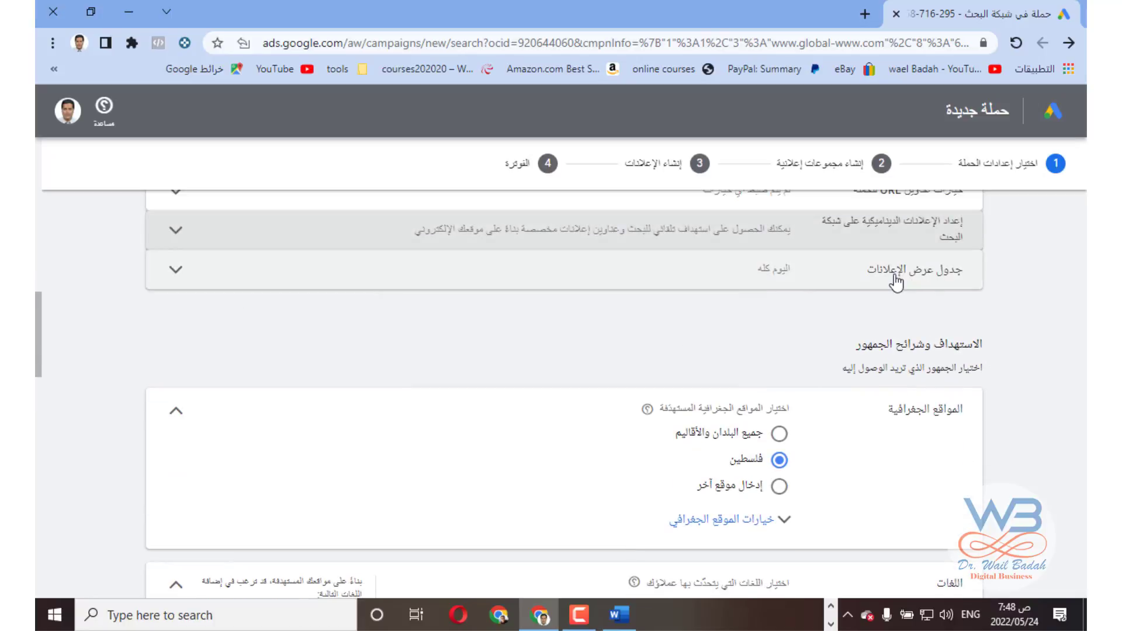
{"action": "left_click", "coordinate": [896, 272]}
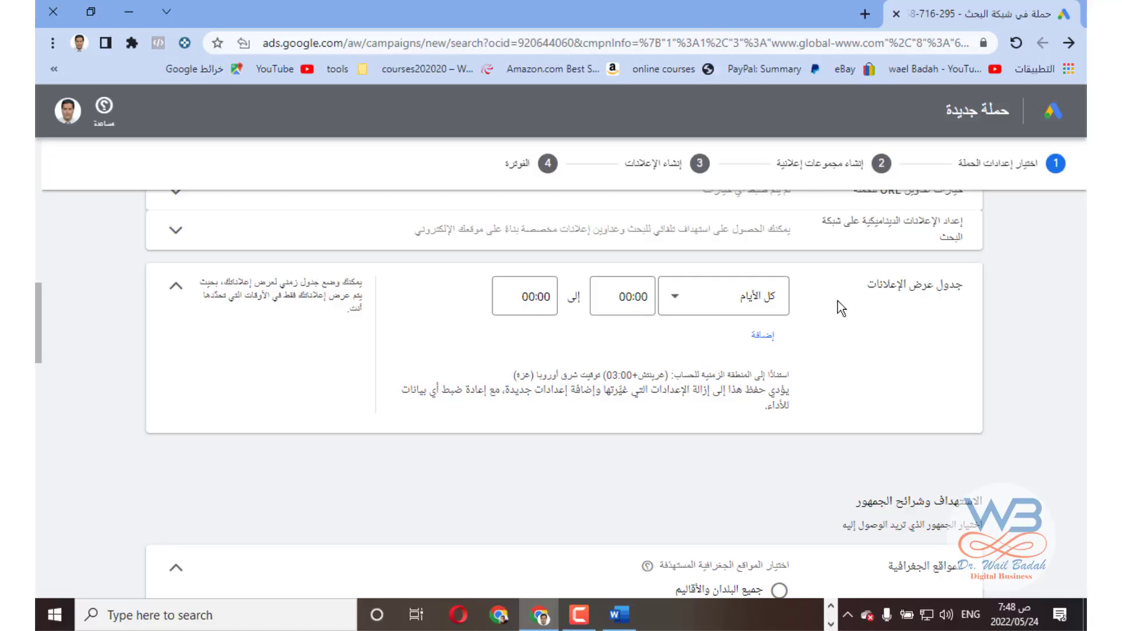
{"action": "left_click", "coordinate": [176, 290]}
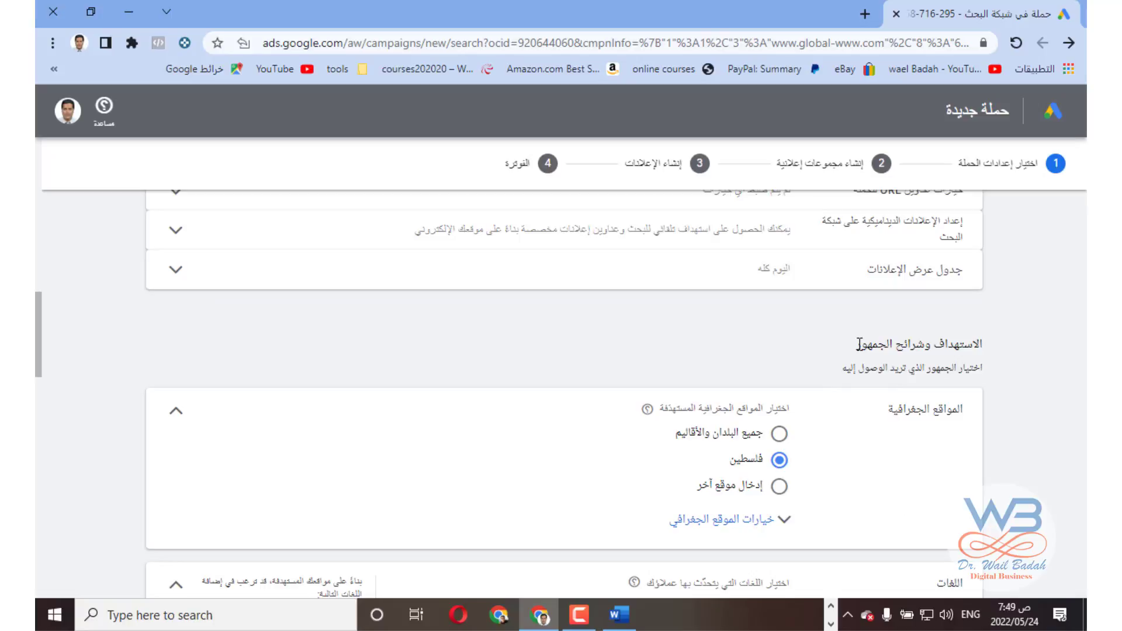
Step: Switch the campaign's geographic targeting to entering another location and add the country Egypt (مصر) as a target
{"action": "left_click_drag", "start_coordinate": [859, 344], "coordinate": [994, 346]}
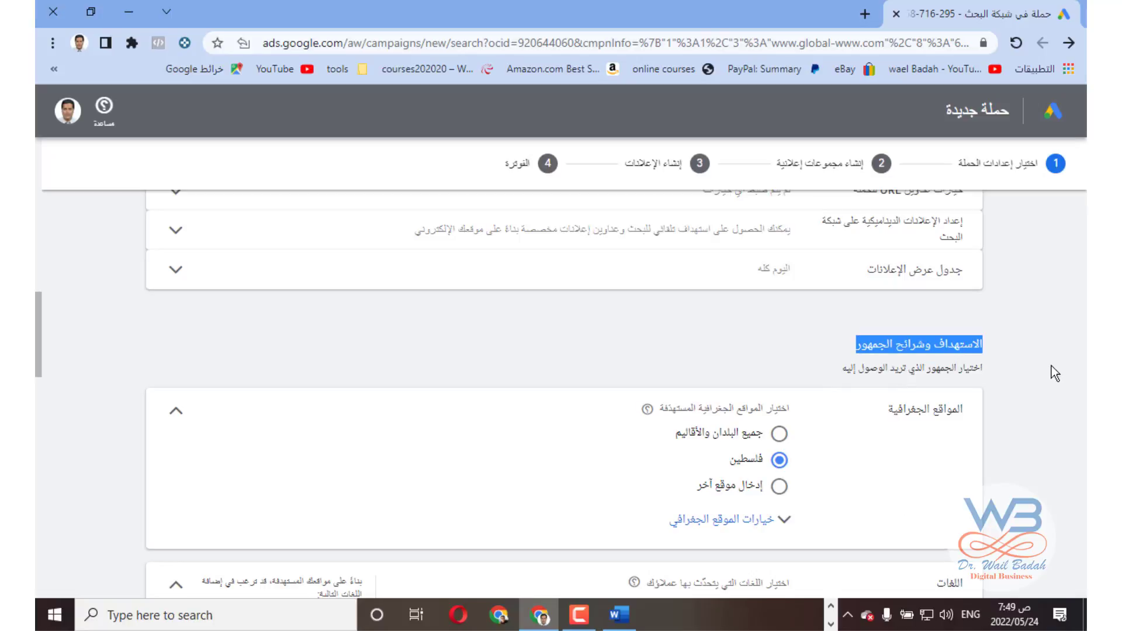
{"action": "scroll", "coordinate": [1051, 366], "scroll_direction": "down", "scroll_amount": 2}
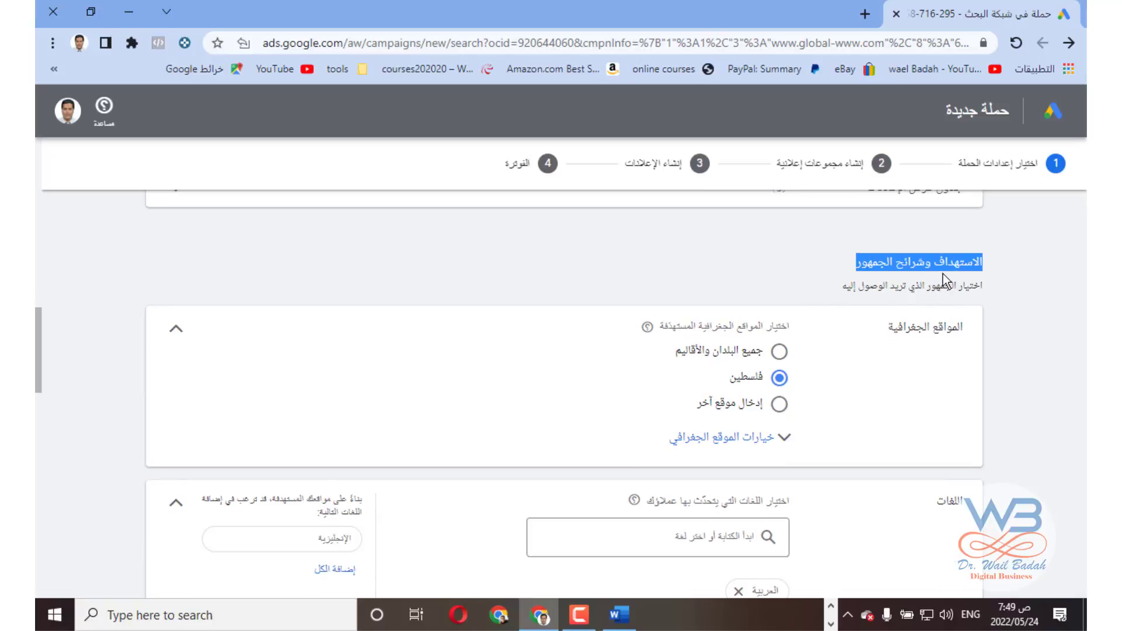
{"action": "left_click", "coordinate": [1066, 332]}
{"action": "triple_click", "coordinate": [949, 333]}
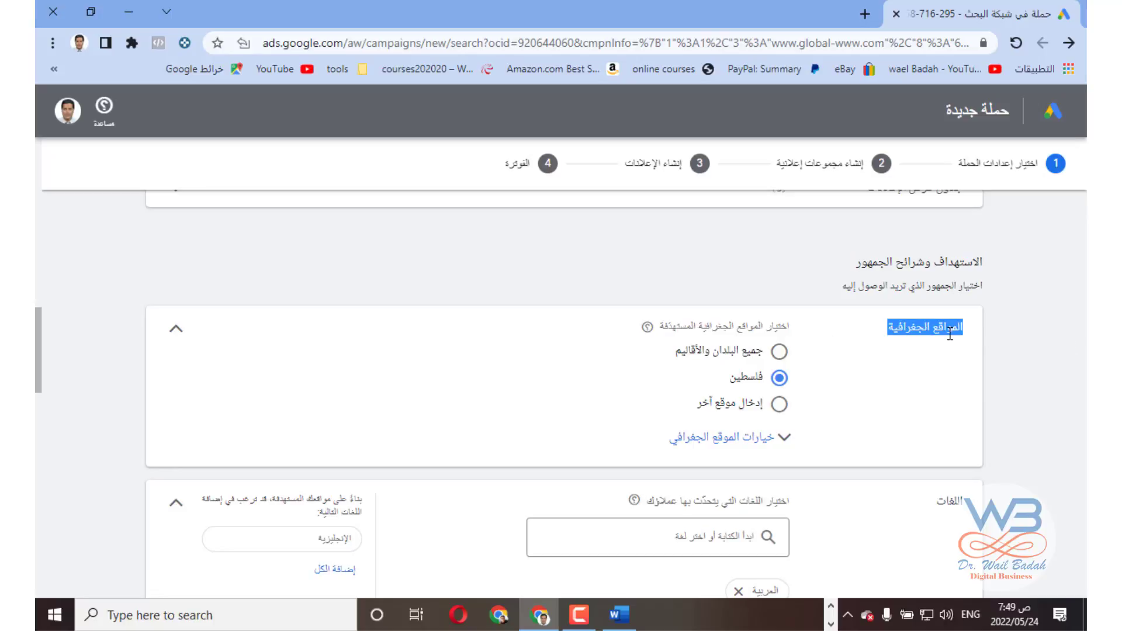
{"action": "left_click", "coordinate": [778, 380]}
{"action": "scroll", "coordinate": [779, 380], "scroll_direction": "down", "scroll_amount": 1}
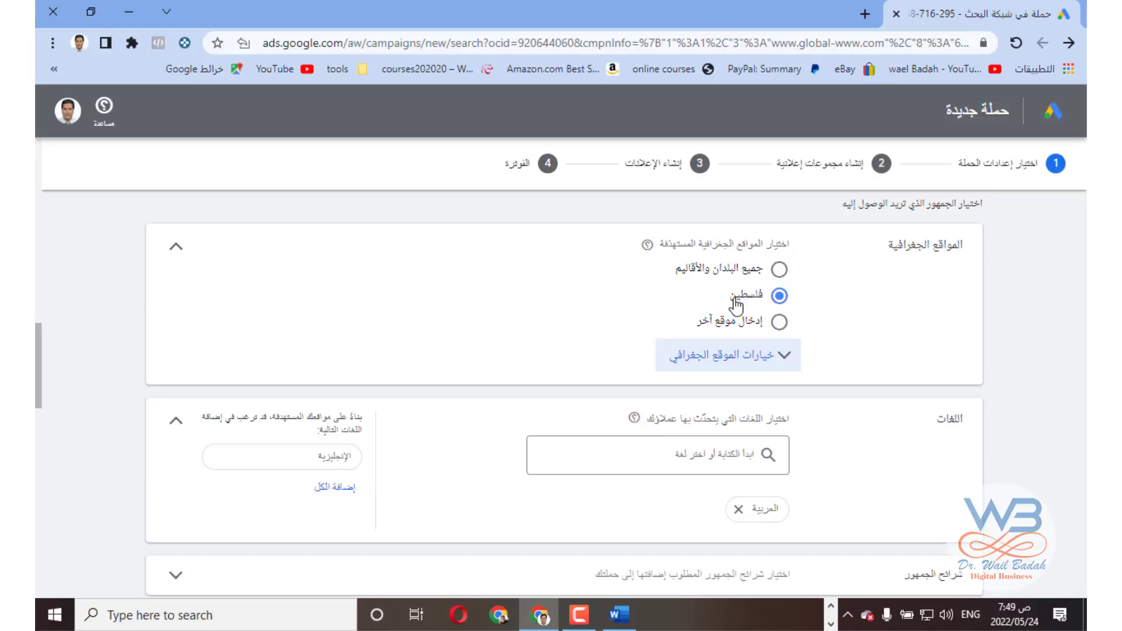
{"action": "left_click", "coordinate": [780, 323]}
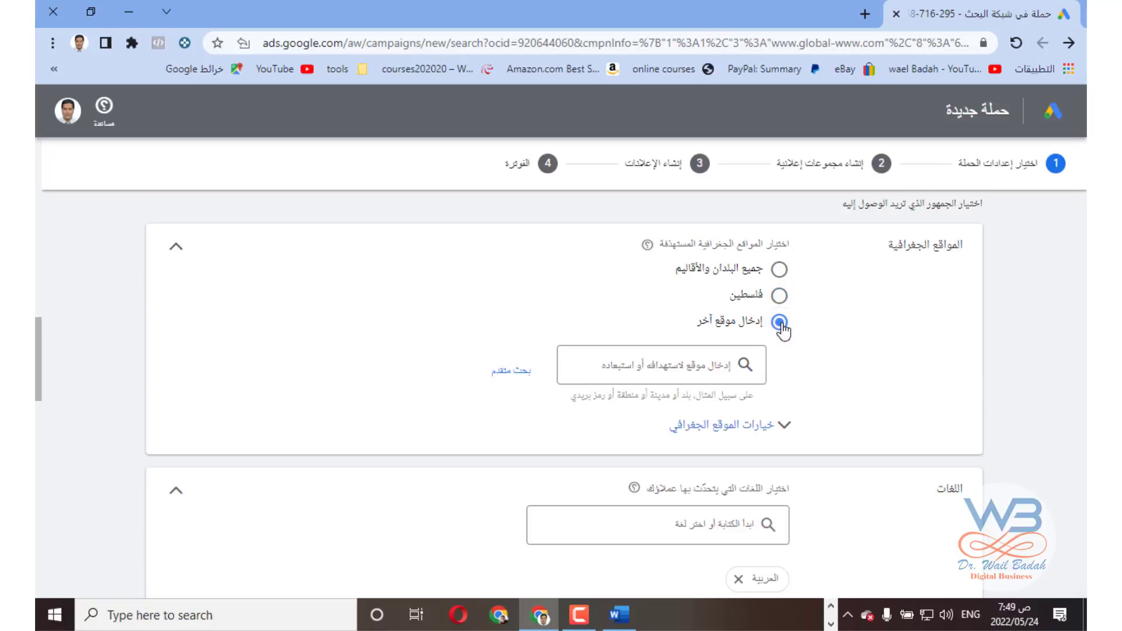
{"action": "left_click", "coordinate": [661, 370]}
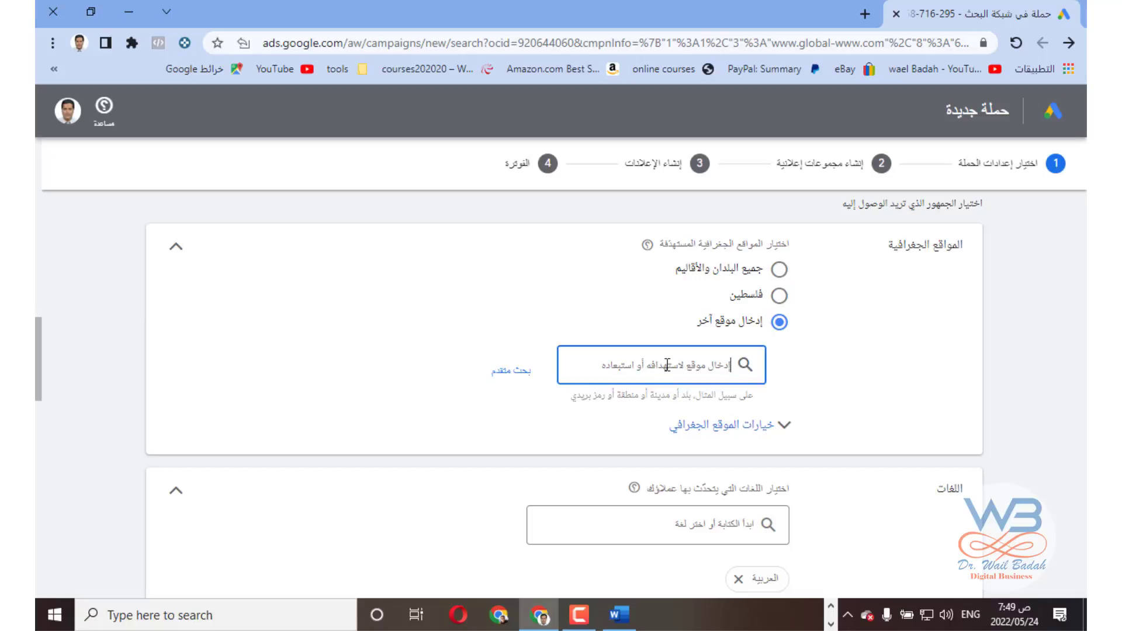
{"action": "key", "text": "alt+shift"}
{"action": "type", "text": "مصر"}
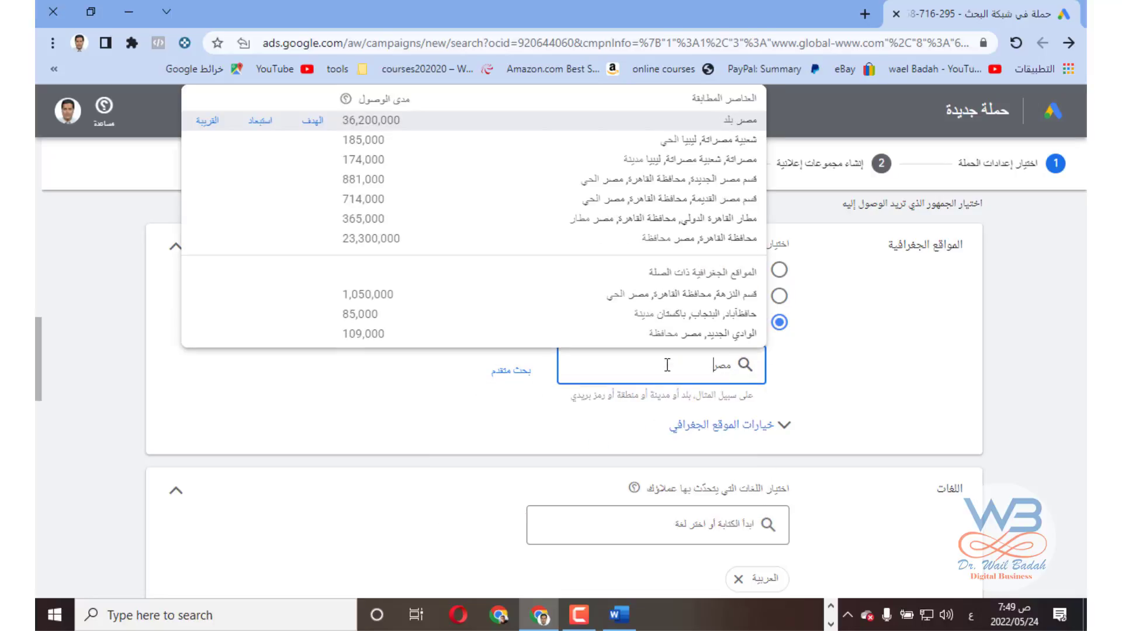
{"action": "left_click", "coordinate": [745, 119]}
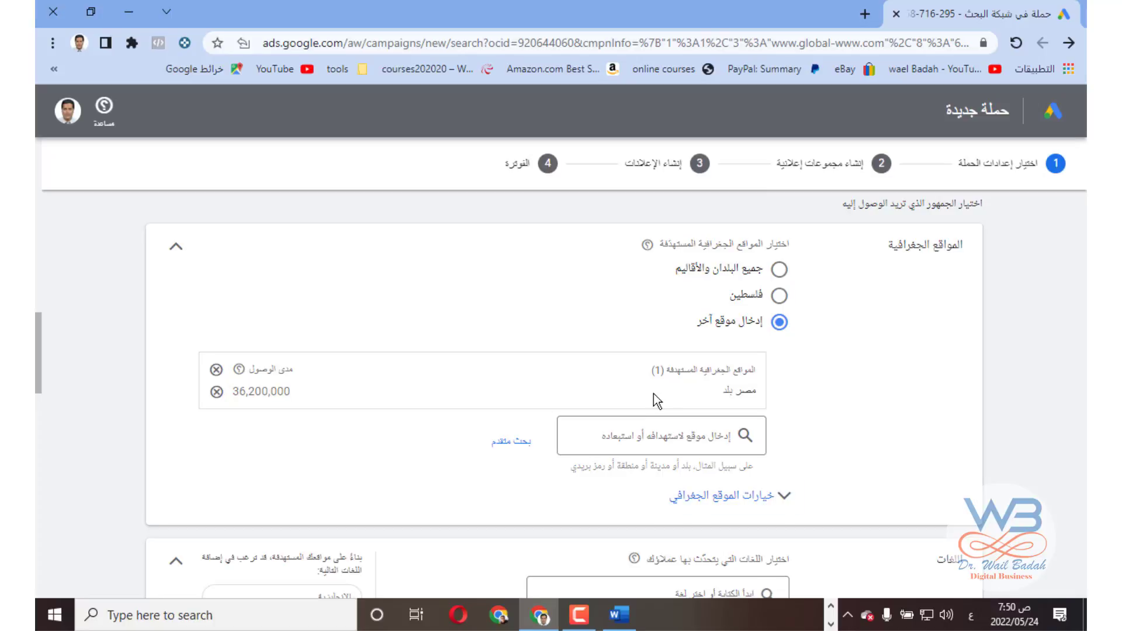
Step: Search for Saudi Arabia (السعودية) and add the country to the targeted locations
{"action": "left_click", "coordinate": [691, 437]}
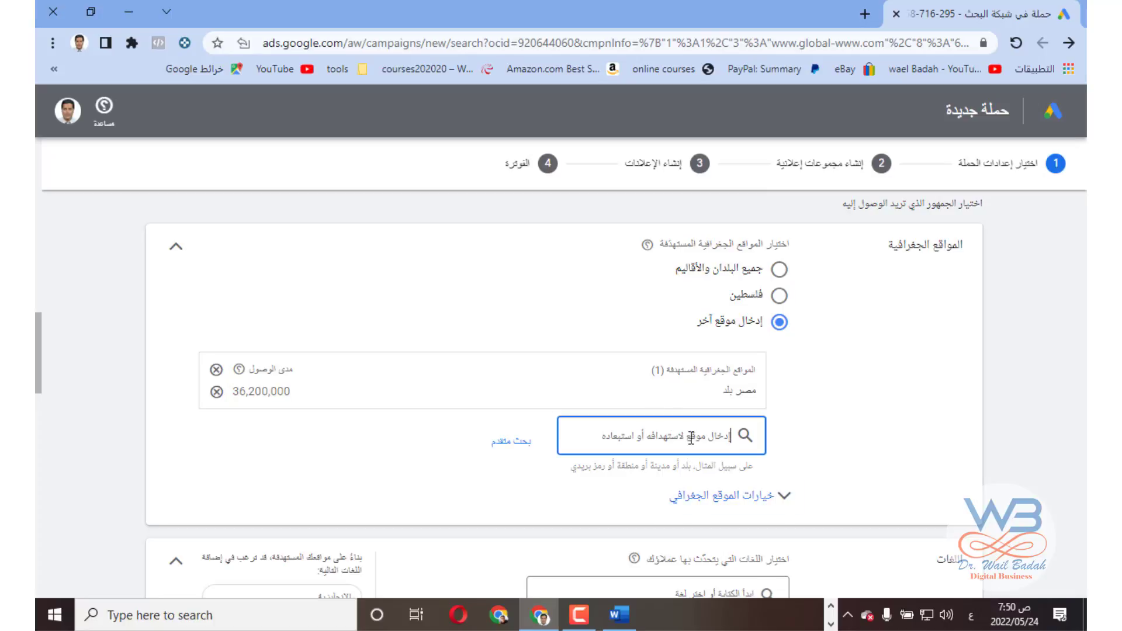
{"action": "type", "text": "الس"}
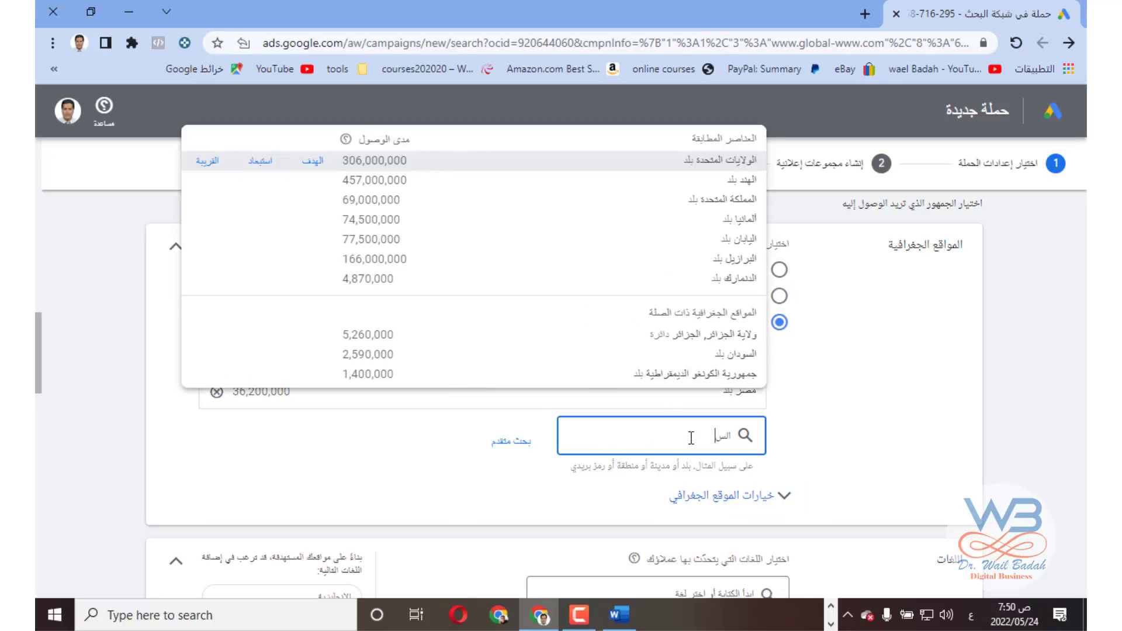
{"action": "type", "text": "عودي"}
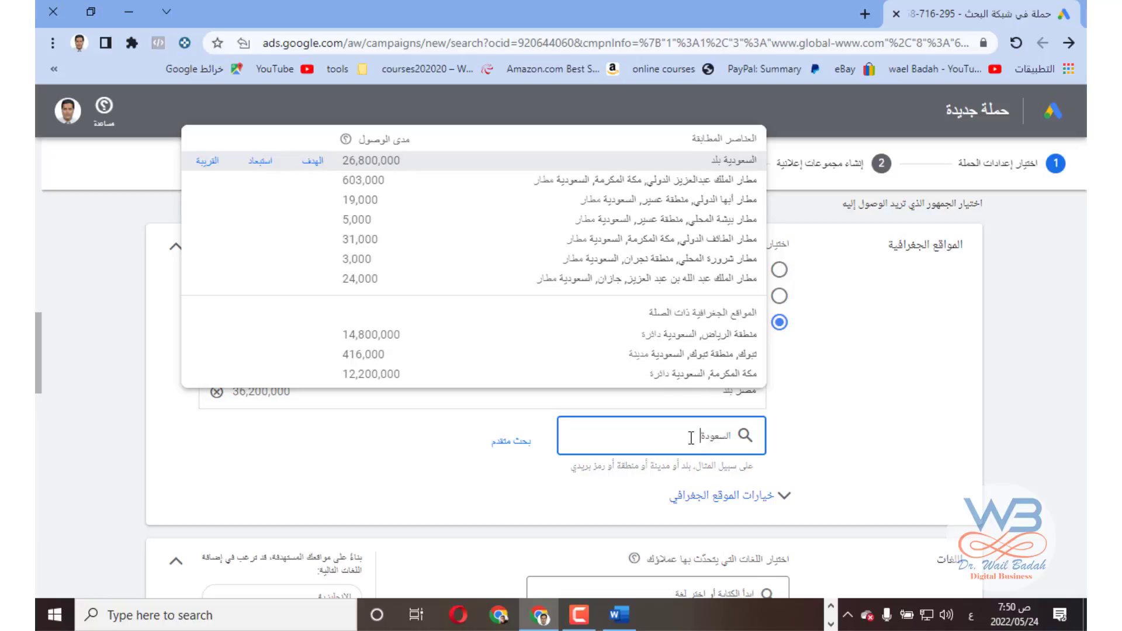
{"action": "key", "text": "BackSpace"}
{"action": "left_click", "coordinate": [716, 158]}
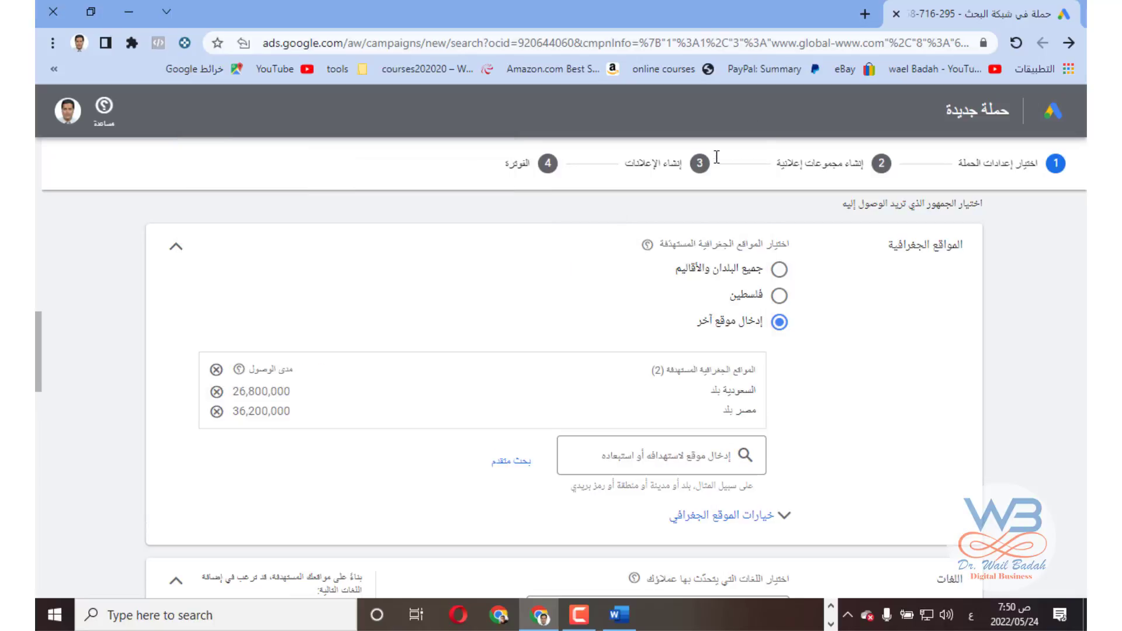
Step: Search for Palestine (فلسطين) and add the region to the targeted locations
{"action": "left_click", "coordinate": [707, 456]}
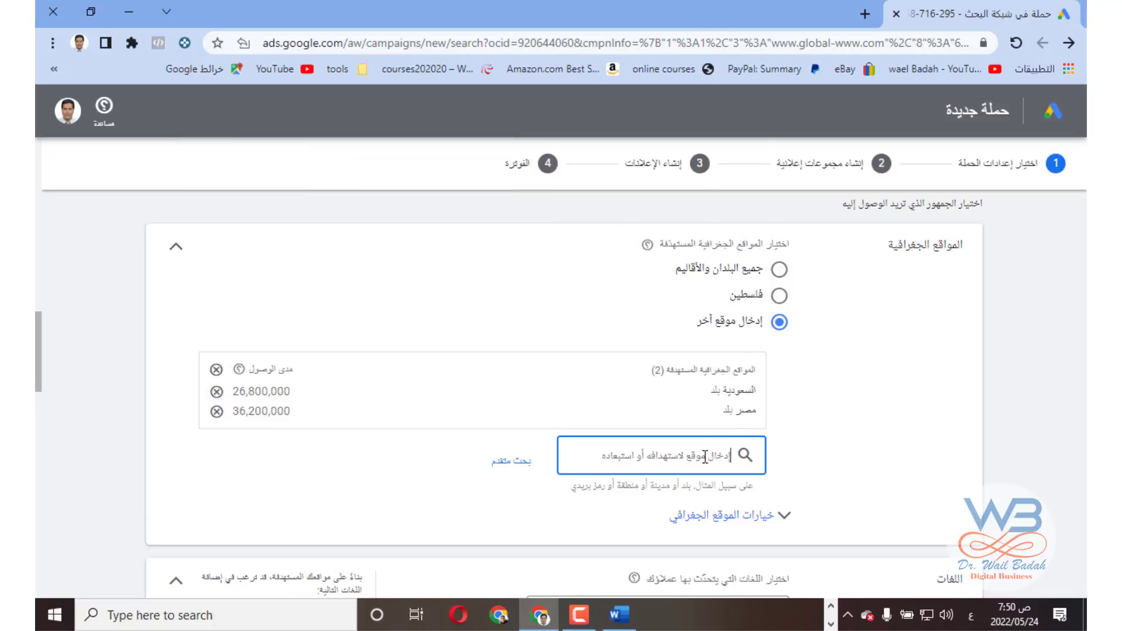
{"action": "type", "text": "فل"}
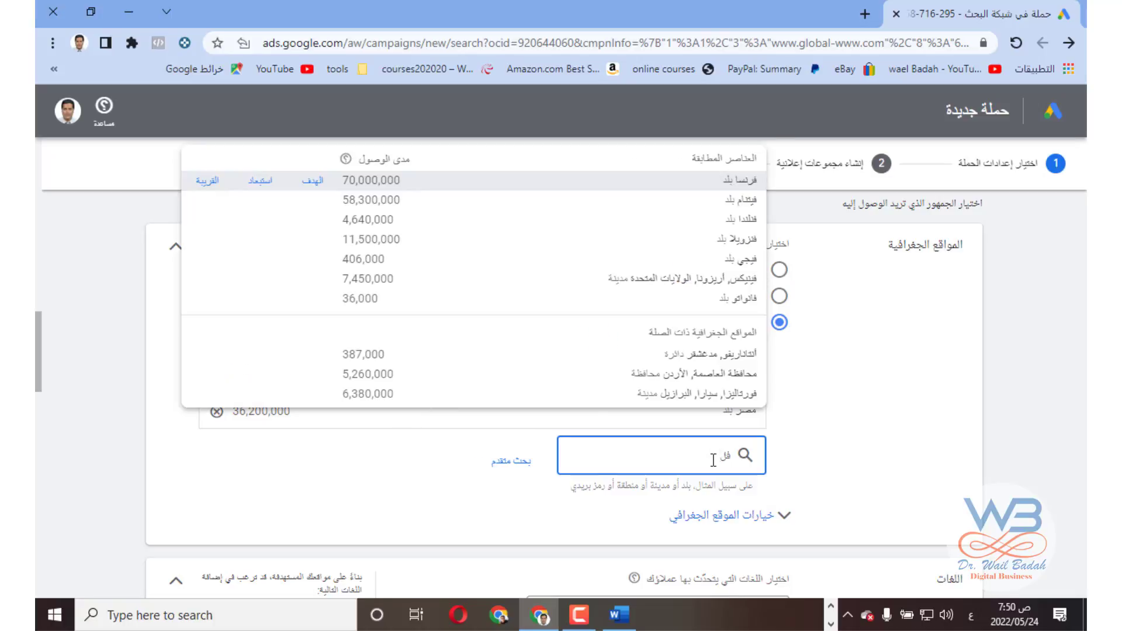
{"action": "type", "text": "سطين"}
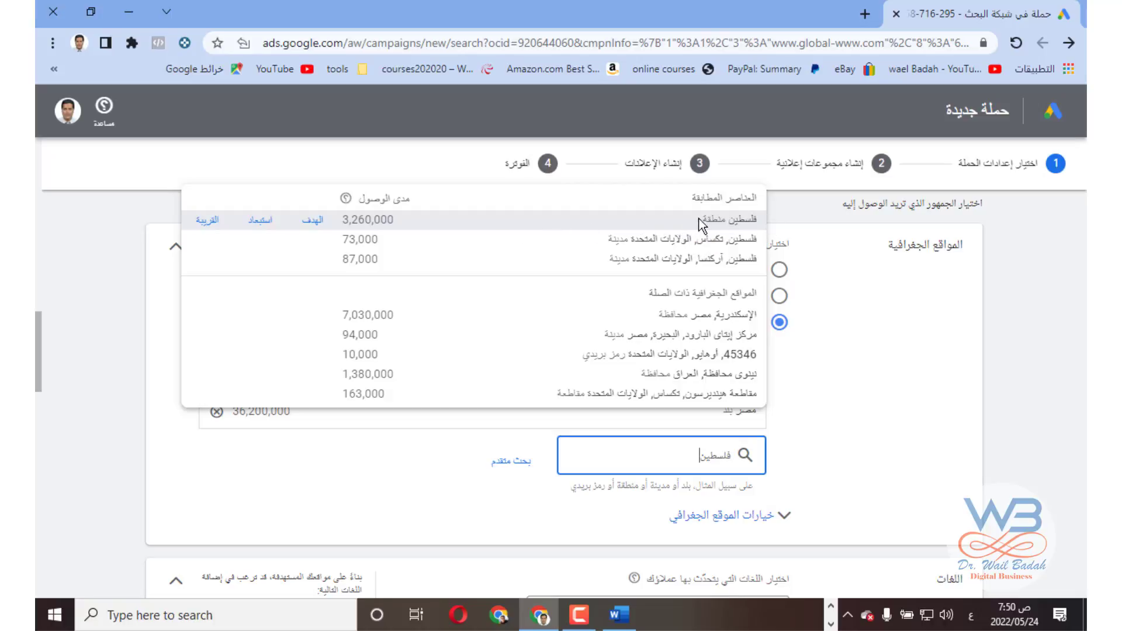
{"action": "left_click", "coordinate": [543, 226]}
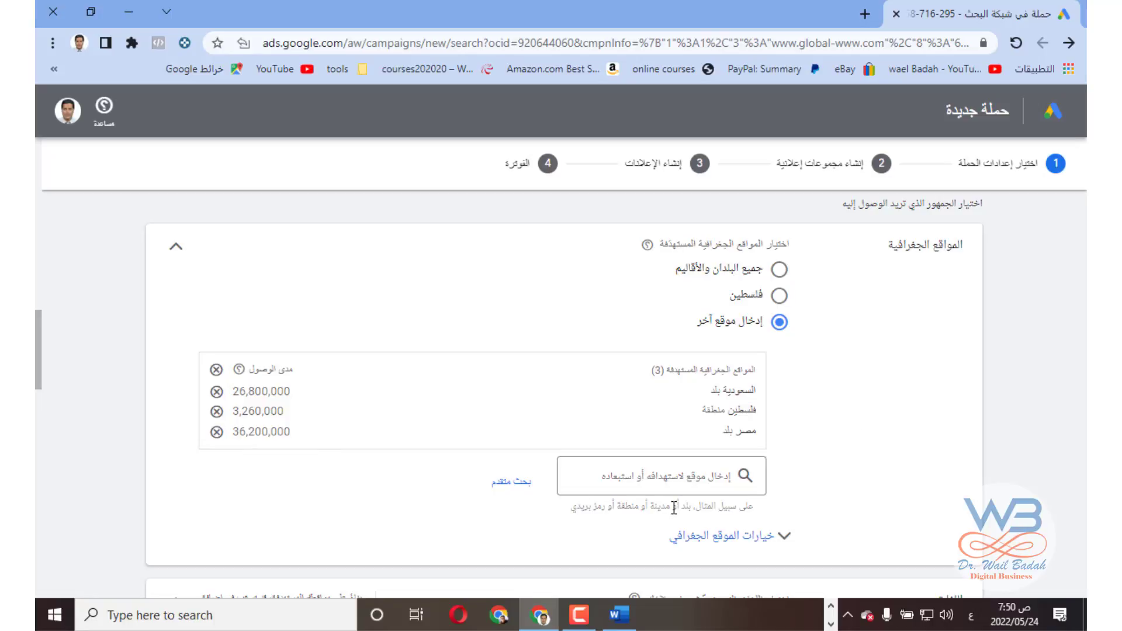
Step: Add English (الإنجليزية) to the campaign's customer languages alongside Arabic
{"action": "scroll", "coordinate": [819, 507], "scroll_direction": "down", "scroll_amount": 2}
{"action": "scroll", "coordinate": [819, 507], "scroll_direction": "down", "scroll_amount": 4}
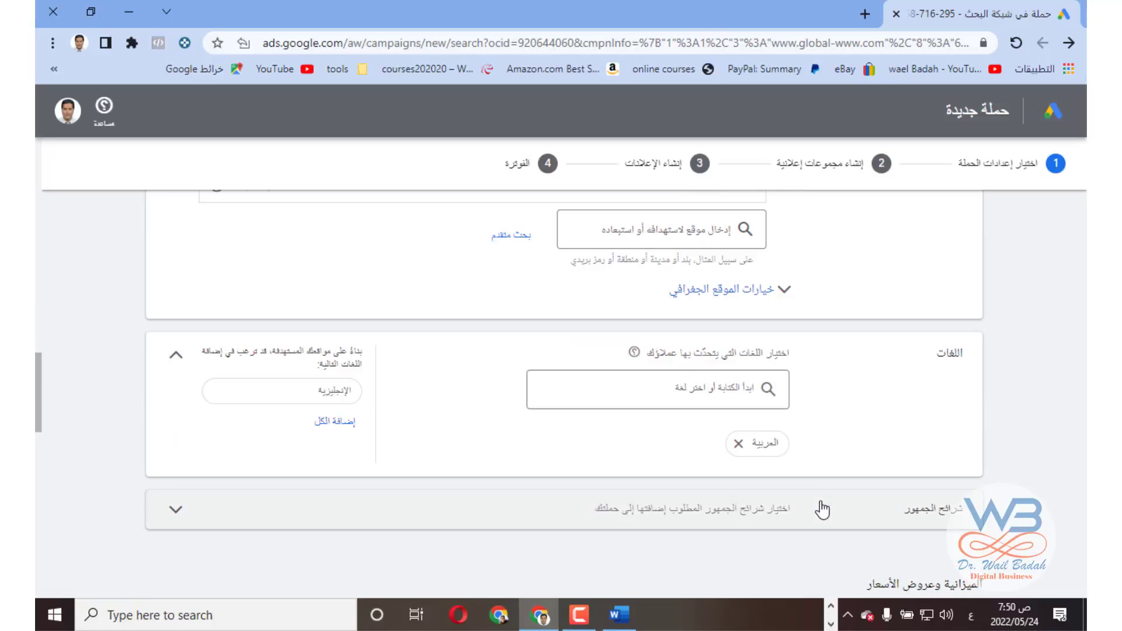
{"action": "left_click", "coordinate": [725, 397]}
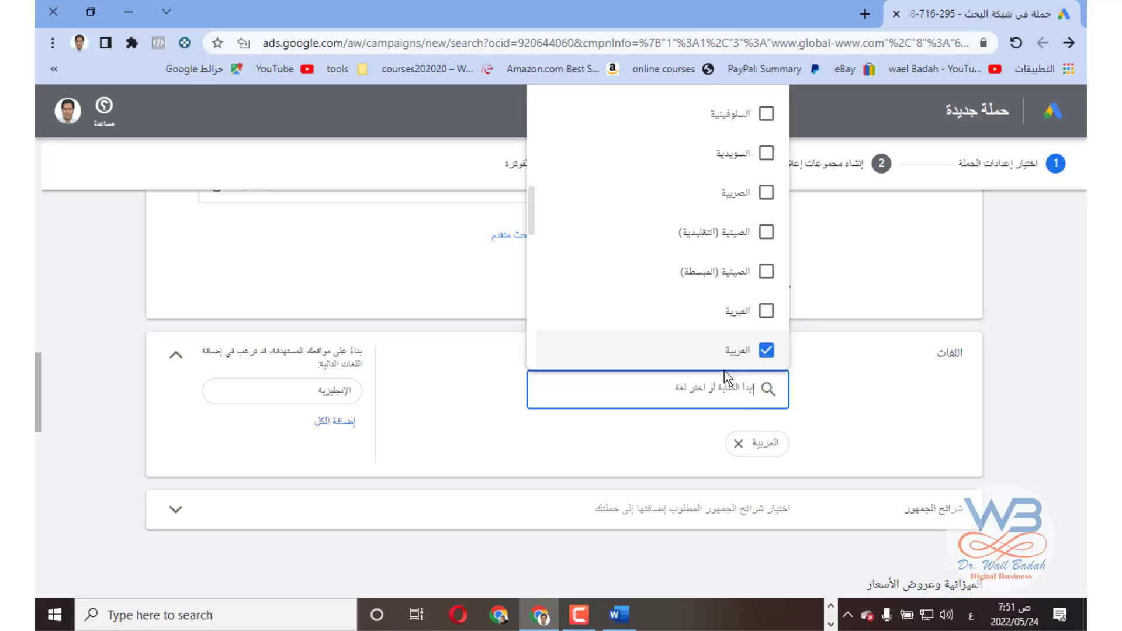
{"action": "scroll", "coordinate": [739, 315], "scroll_direction": "up", "scroll_amount": 2}
{"action": "scroll", "coordinate": [739, 313], "scroll_direction": "up", "scroll_amount": 8}
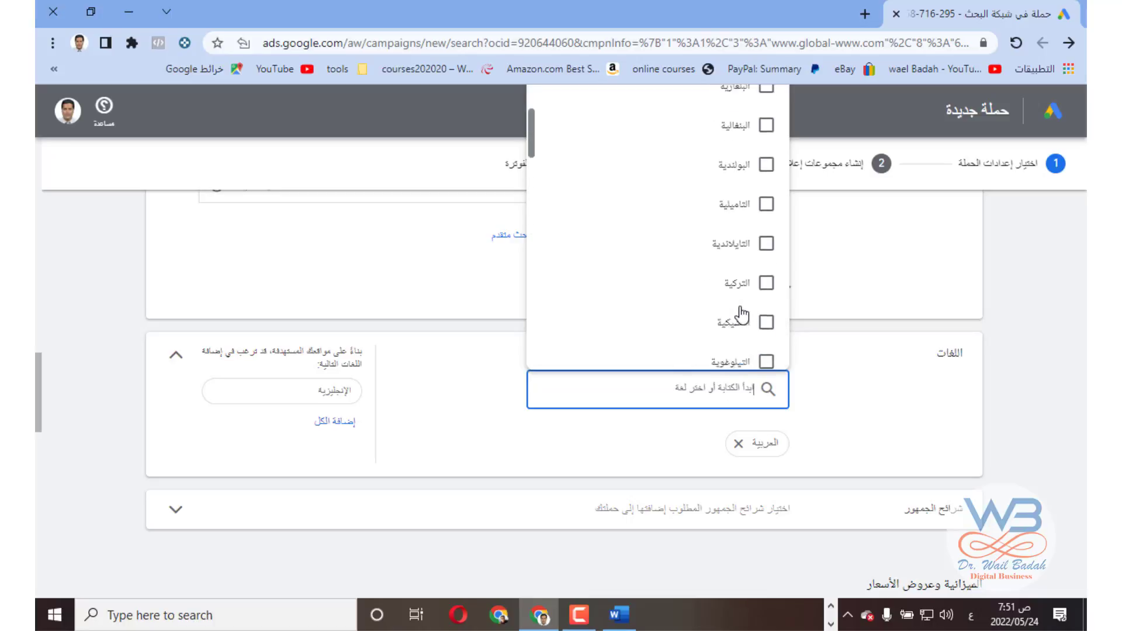
{"action": "scroll", "coordinate": [741, 314], "scroll_direction": "down", "scroll_amount": 2}
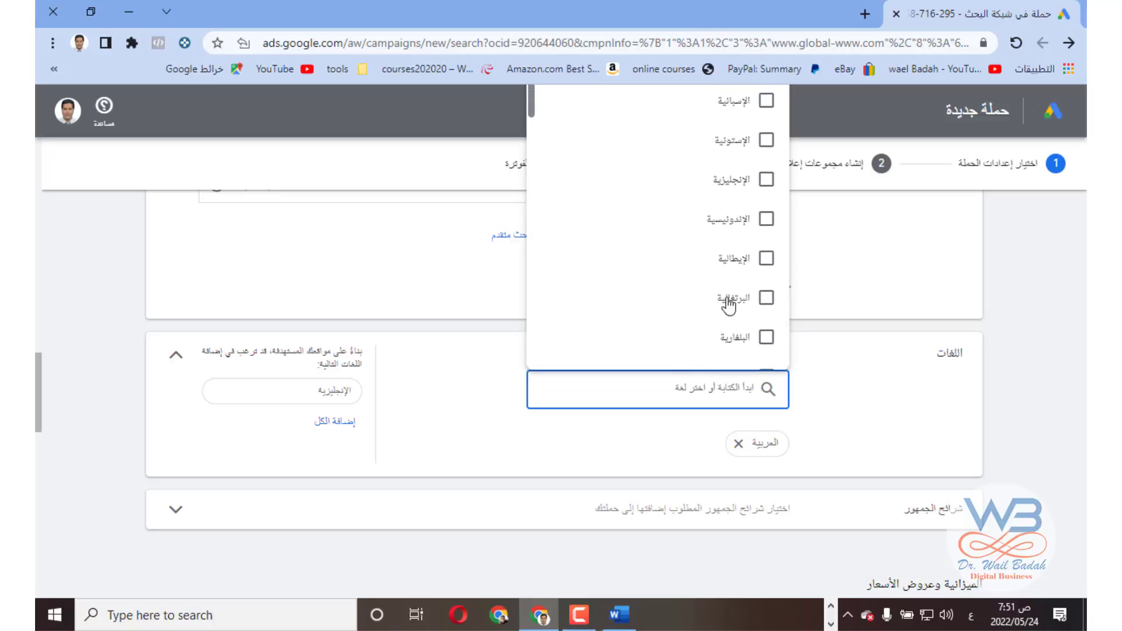
{"action": "left_click", "coordinate": [768, 181]}
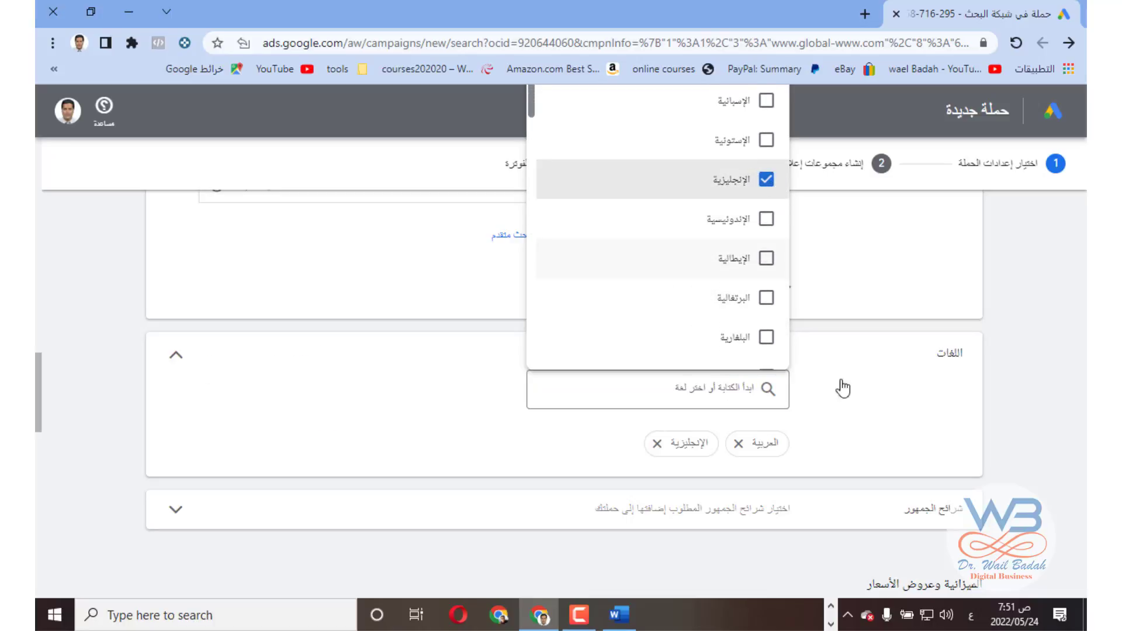
{"action": "left_click", "coordinate": [1028, 423]}
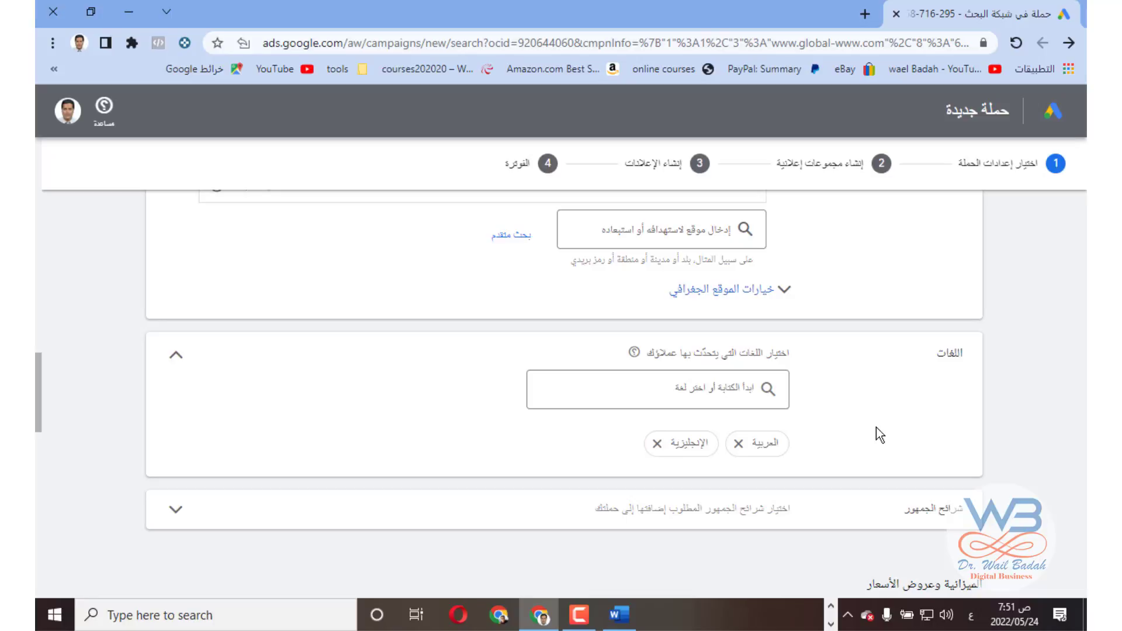
Step: Review the audience segments section of the campaign and collapse it again without adding a segment
{"action": "scroll", "coordinate": [875, 435], "scroll_direction": "down", "scroll_amount": 1}
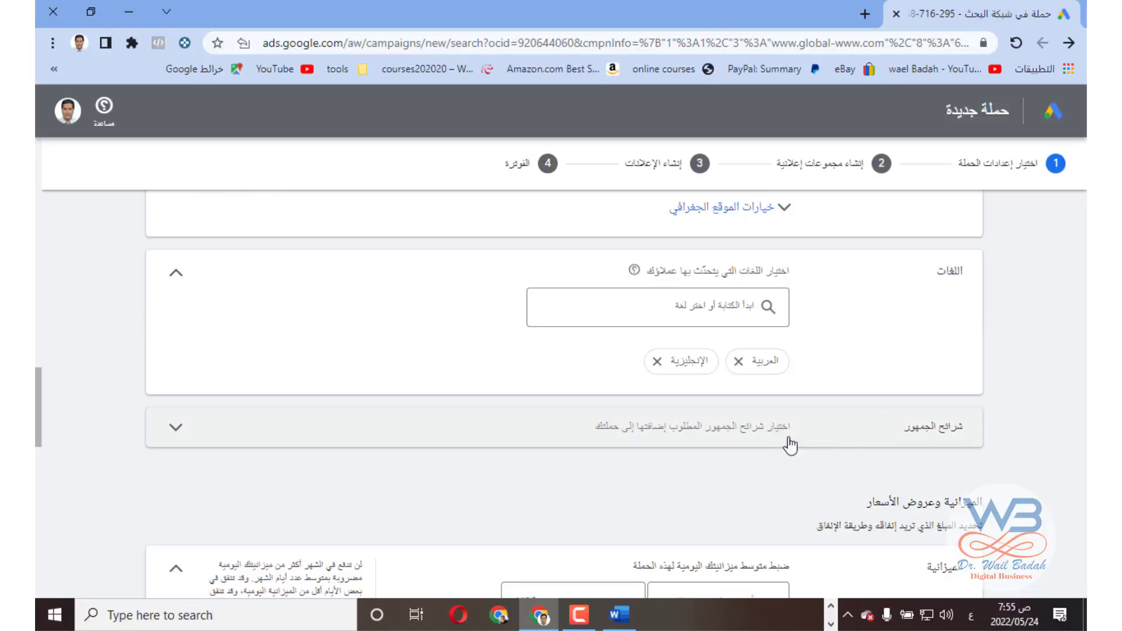
{"action": "left_click", "coordinate": [663, 442]}
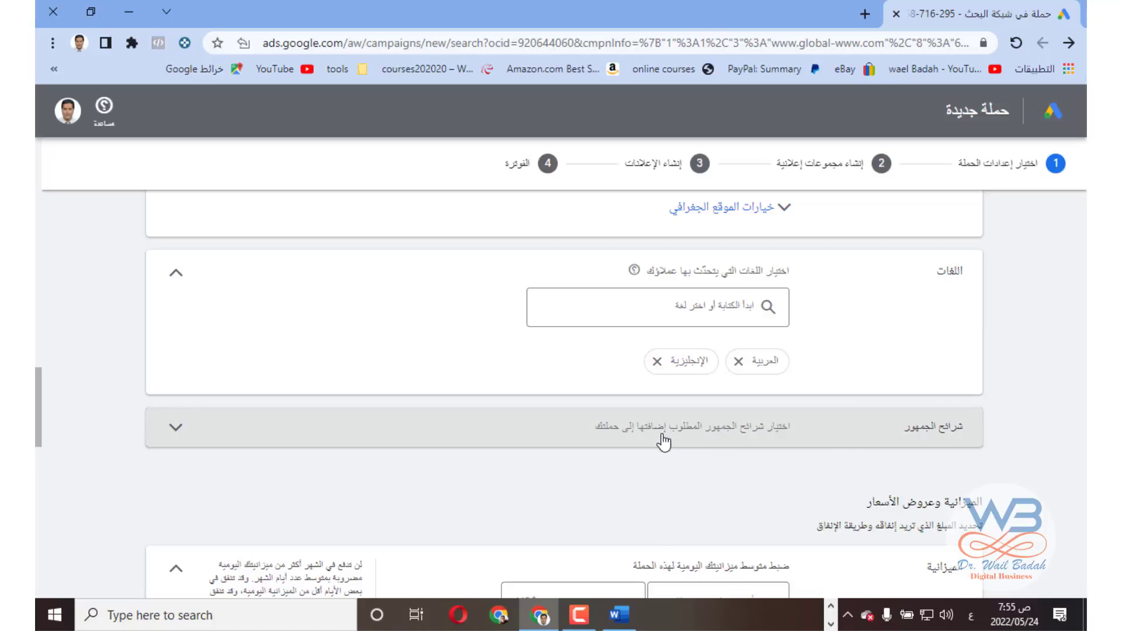
{"action": "scroll", "coordinate": [657, 455], "scroll_direction": "down", "scroll_amount": 1}
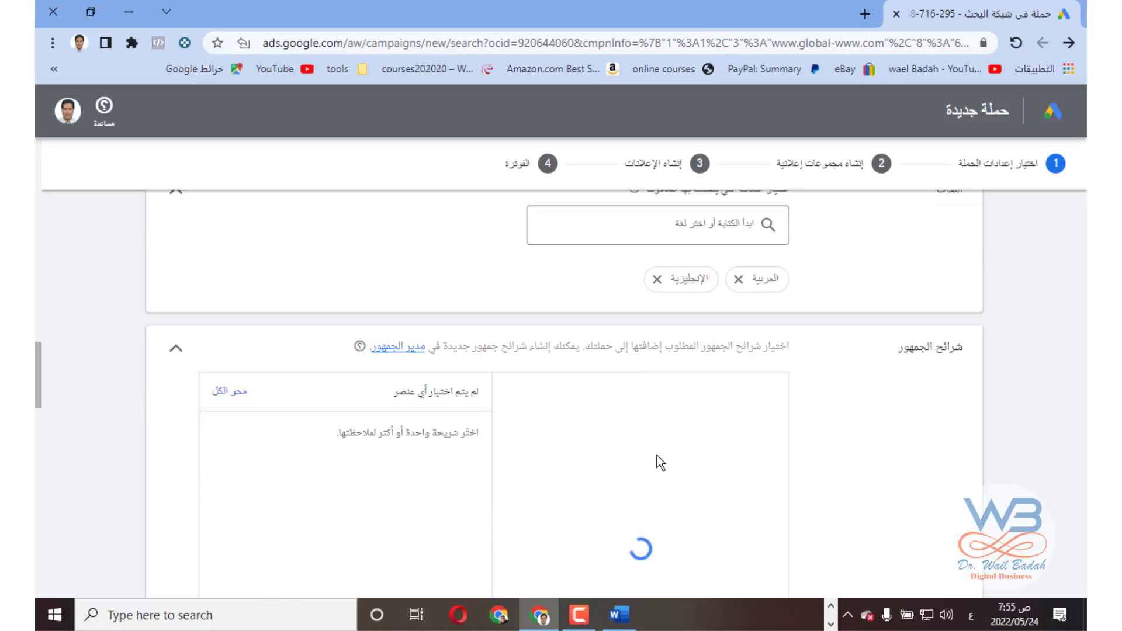
{"action": "scroll", "coordinate": [657, 454], "scroll_direction": "down", "scroll_amount": 1}
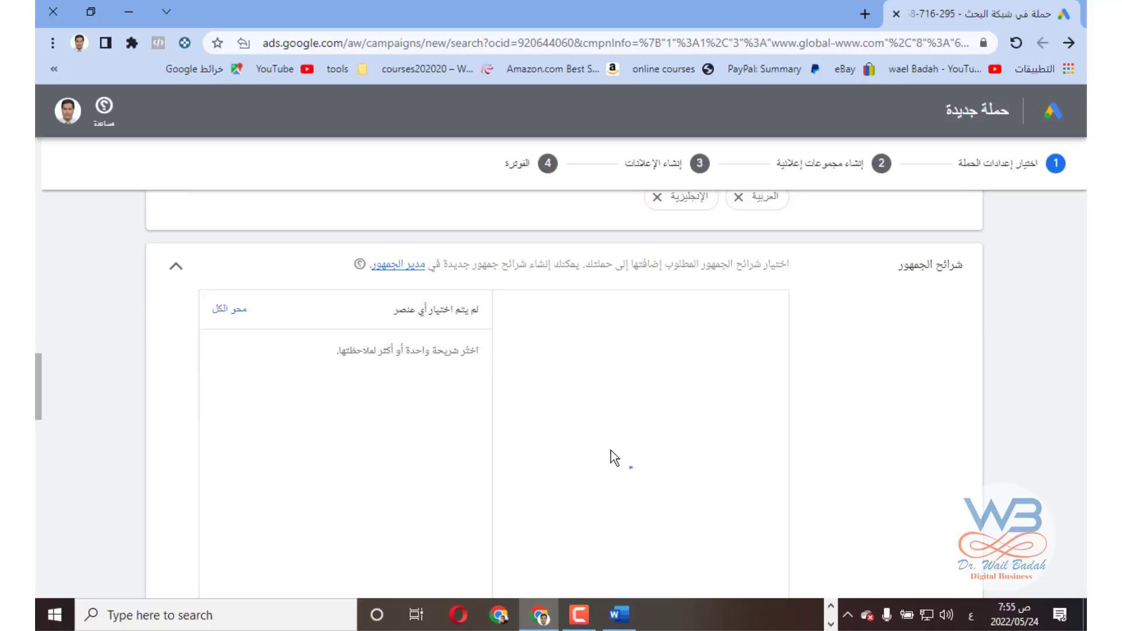
{"action": "left_click", "coordinate": [177, 275]}
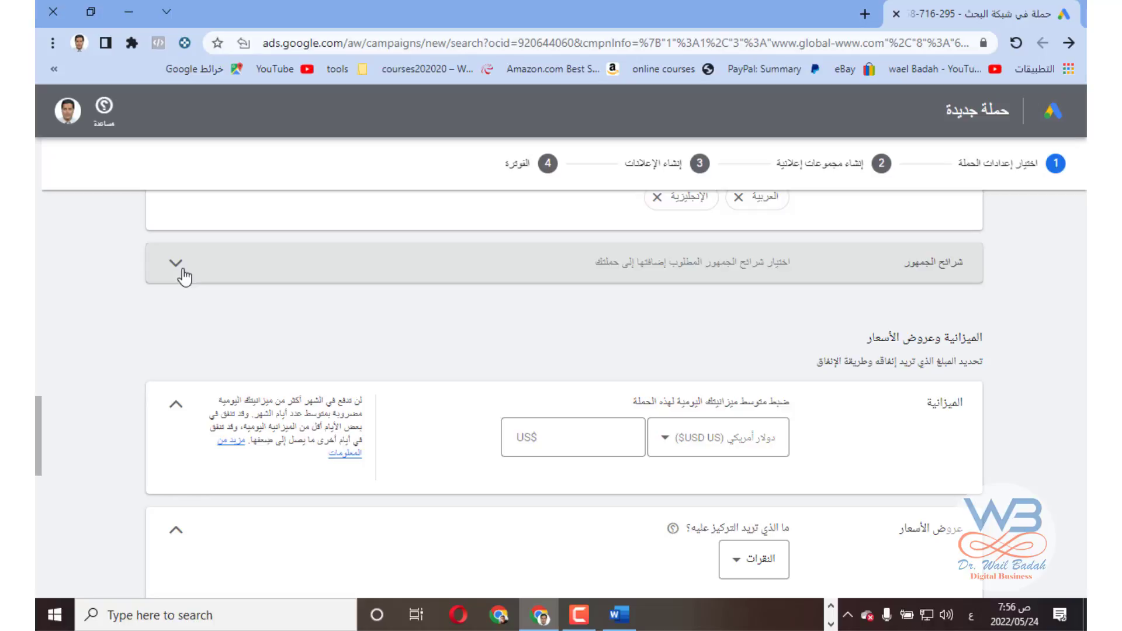
Step: Keep US dollars as the budget currency and set the campaign's average daily budget to US$15
{"action": "left_click", "coordinate": [737, 439]}
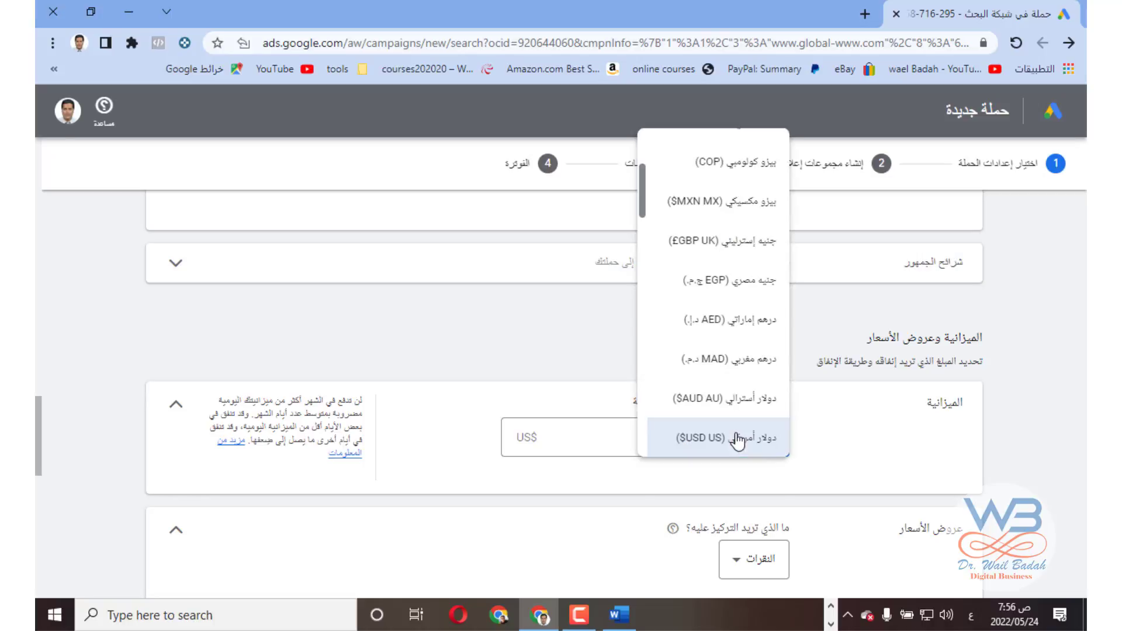
{"action": "left_click", "coordinate": [545, 439]}
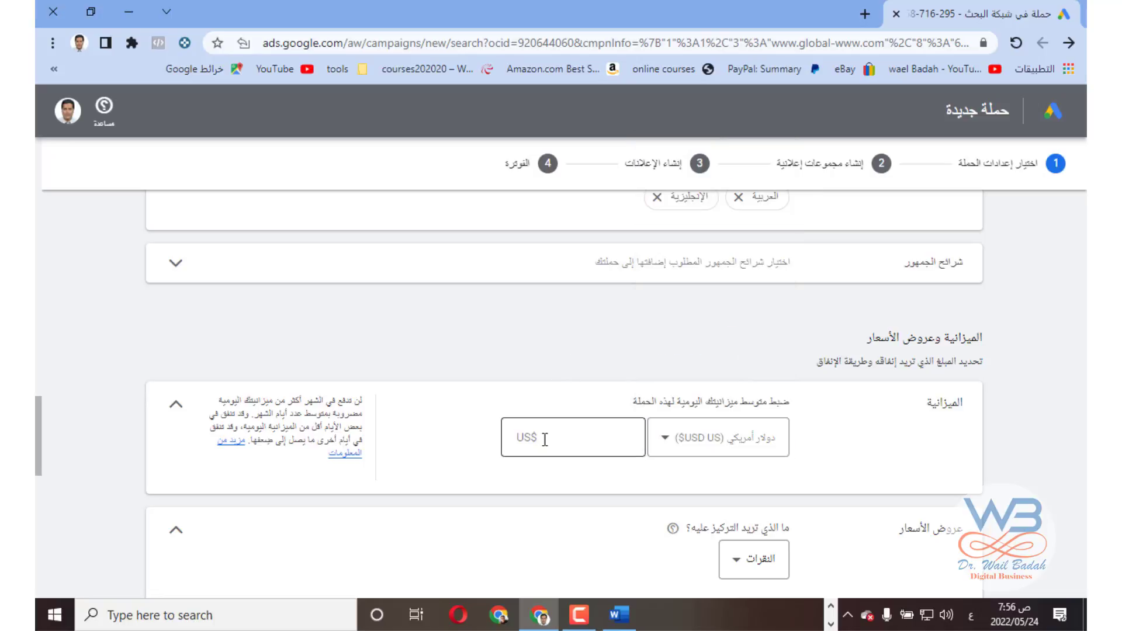
{"action": "type", "text": "15"}
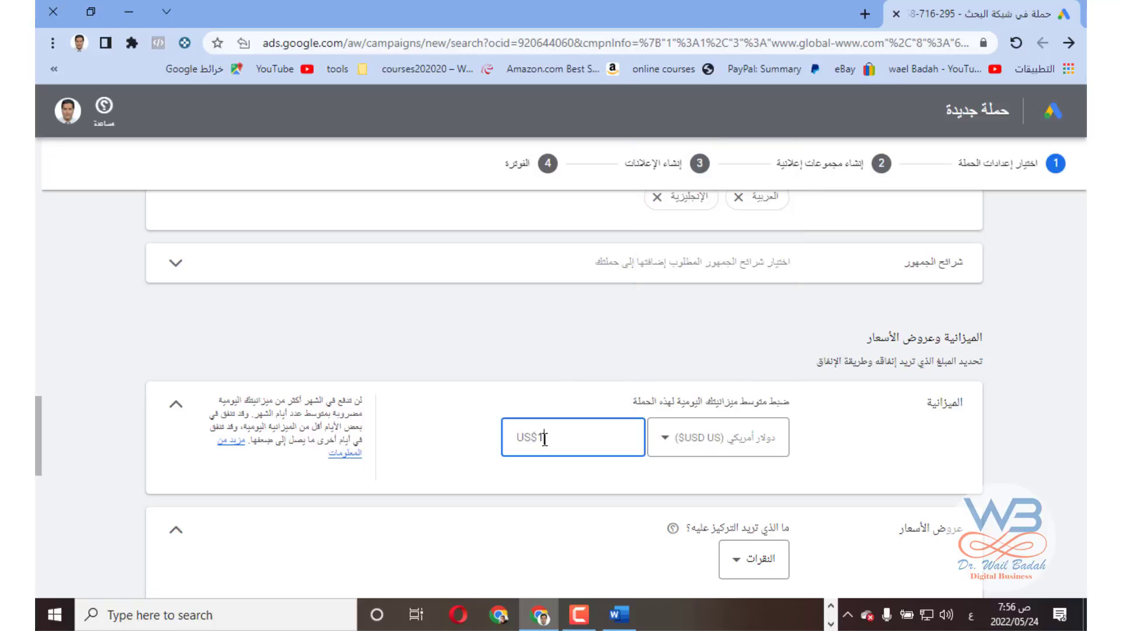
Step: Commit the daily budget entry and keep Clicks (النقرات) as the campaign's bidding focus
{"action": "left_click", "coordinate": [1025, 441]}
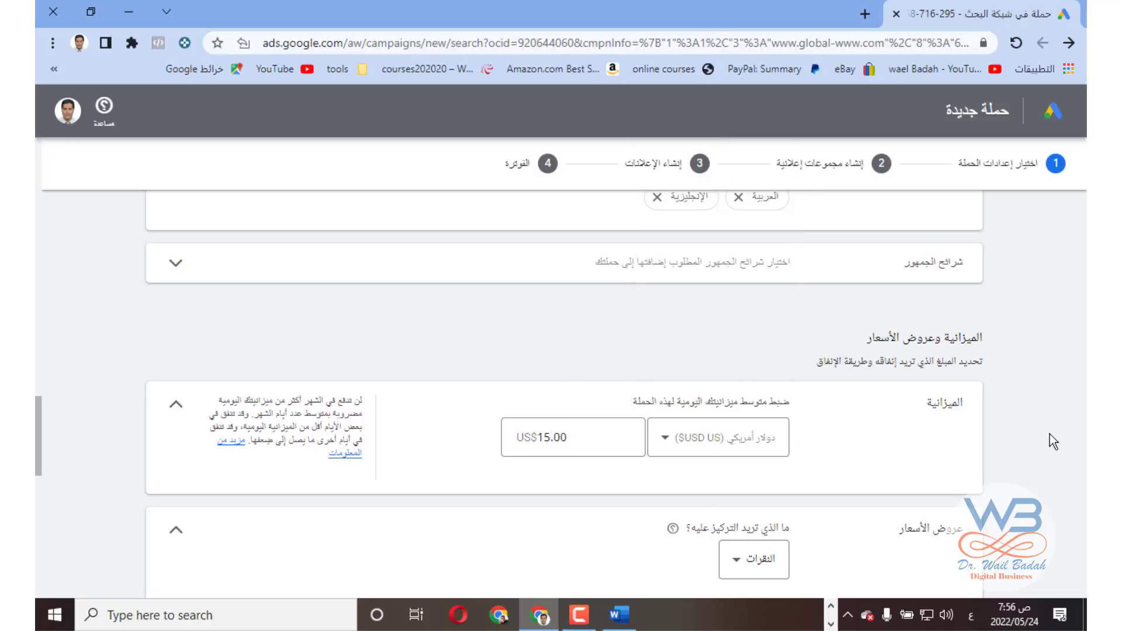
{"action": "scroll", "coordinate": [785, 444], "scroll_direction": "down", "scroll_amount": 1}
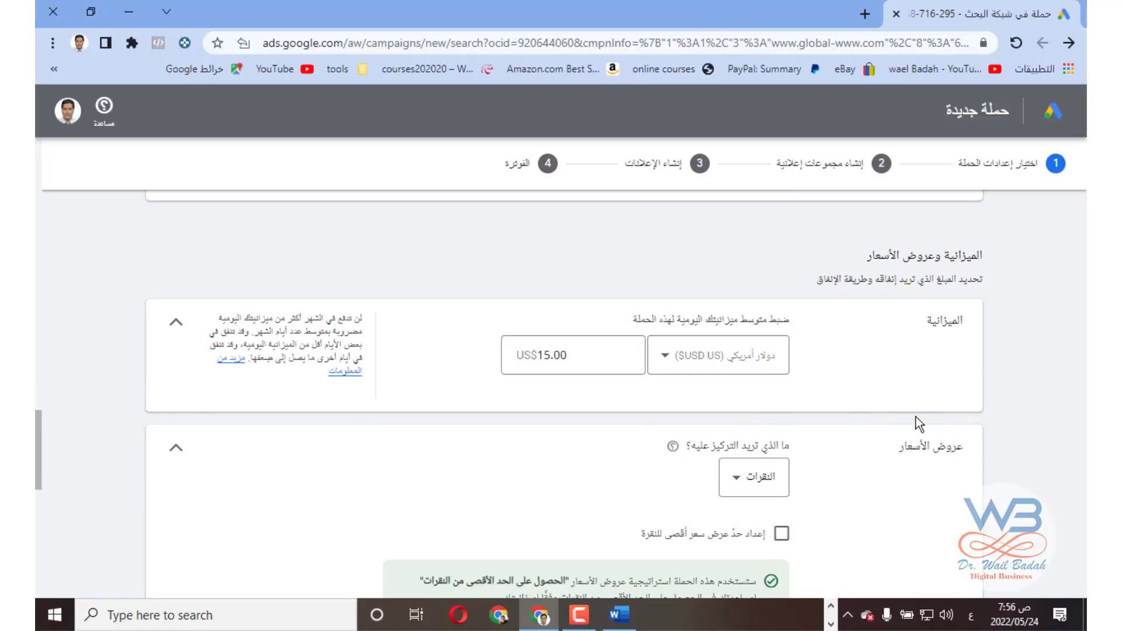
{"action": "scroll", "coordinate": [912, 413], "scroll_direction": "down", "scroll_amount": 1}
{"action": "left_click", "coordinate": [737, 394]}
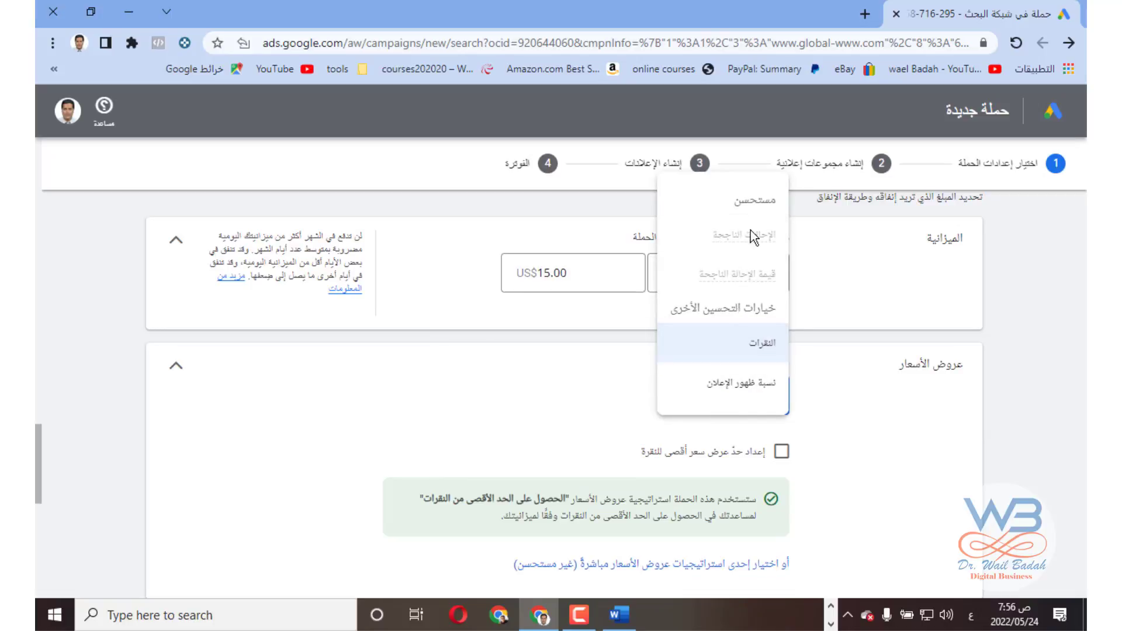
{"action": "left_click", "coordinate": [741, 351]}
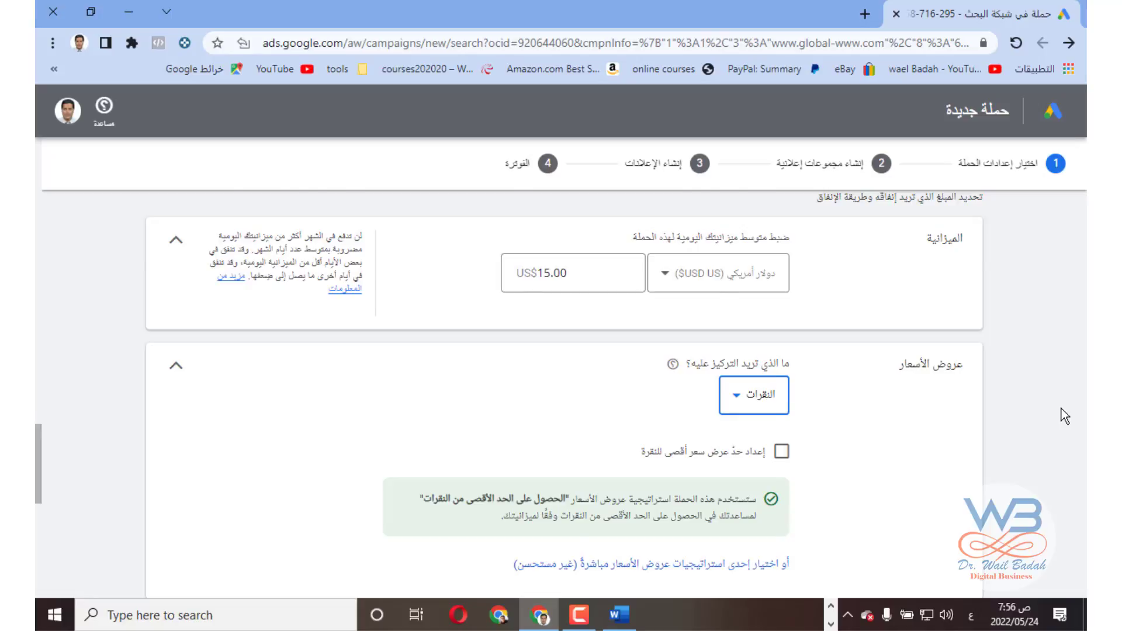
Step: Enable the maximum cost-per-click bid limit, set it to US$0.03, and read the bid strategy note below it
{"action": "scroll", "coordinate": [1061, 409], "scroll_direction": "down", "scroll_amount": 1}
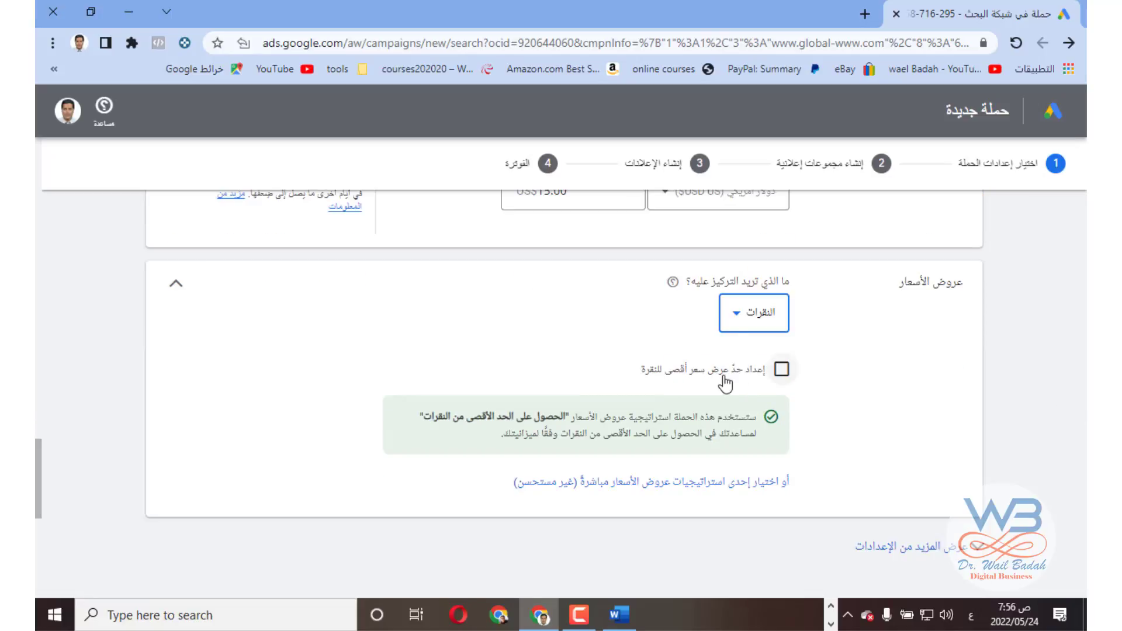
{"action": "left_click", "coordinate": [782, 369]}
{"action": "left_click", "coordinate": [717, 428]}
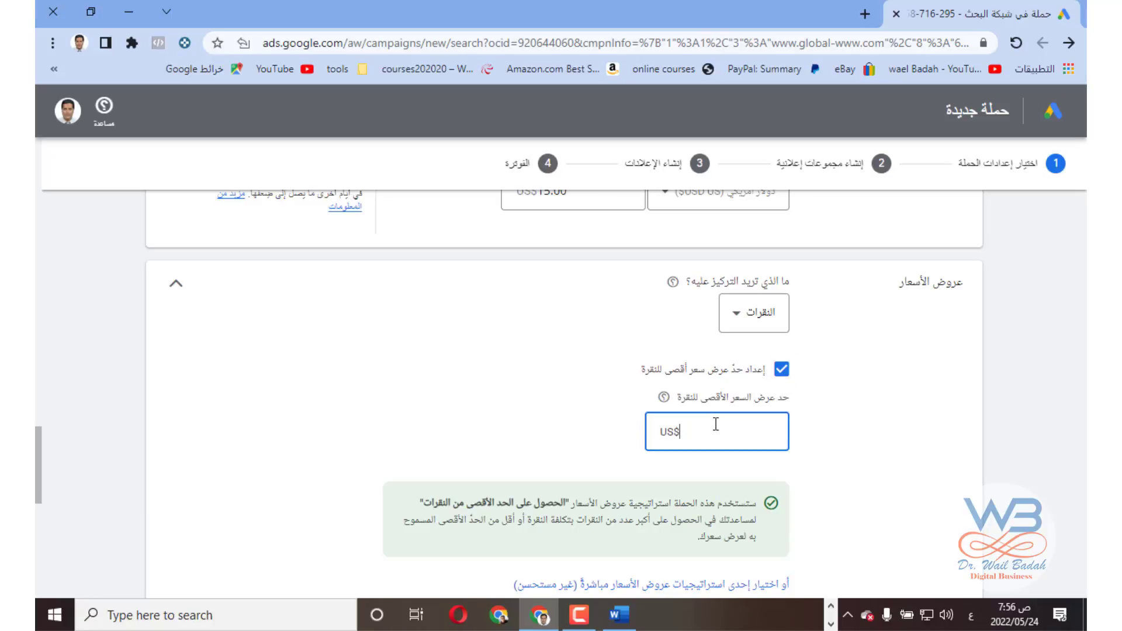
{"action": "type", "text": "0.03"}
{"action": "left_click", "coordinate": [888, 445]}
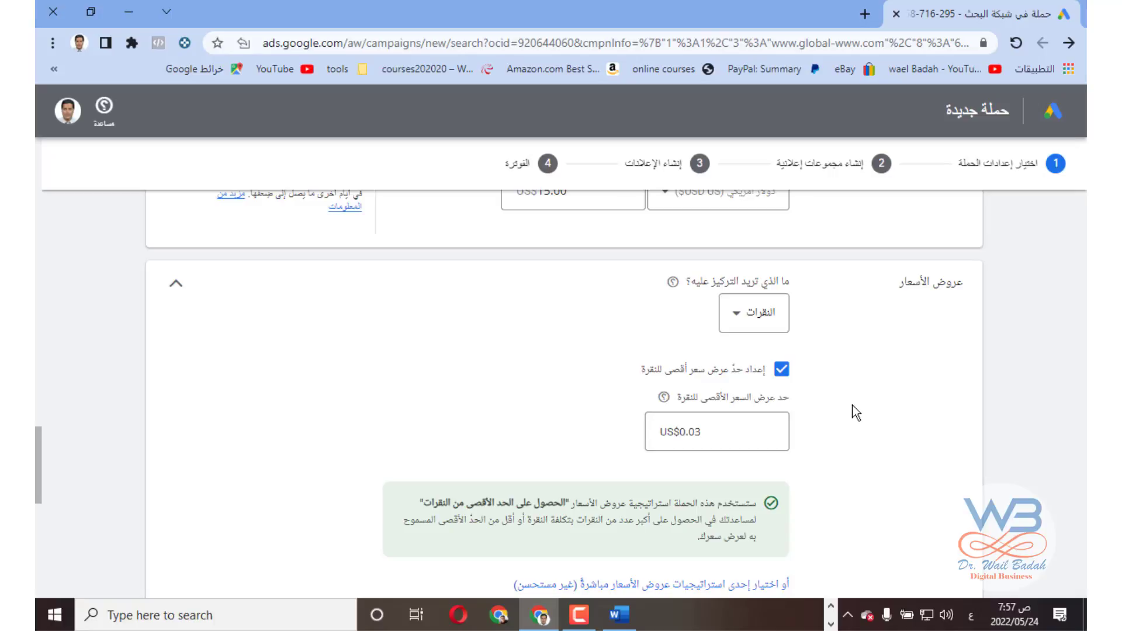
{"action": "scroll", "coordinate": [859, 410], "scroll_direction": "down", "scroll_amount": 2}
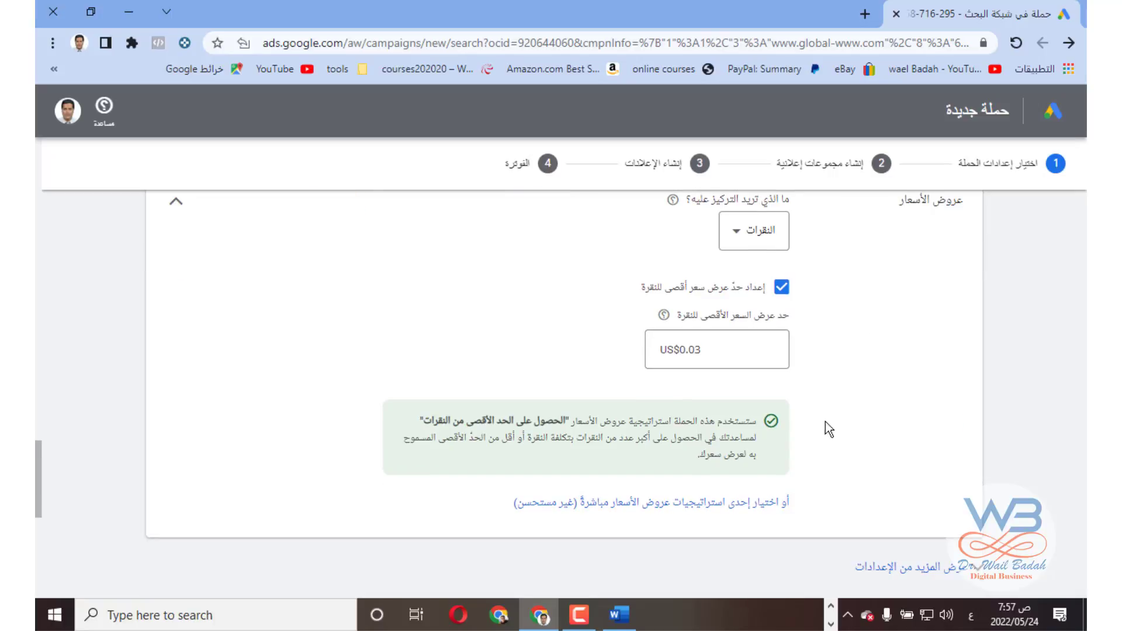
{"action": "triple_click", "coordinate": [619, 421]}
{"action": "left_click", "coordinate": [396, 485]}
Step: Expand the campaign's additional settings to view the ad rotation option (عرض الإعلانات بالتناوب)
{"action": "scroll", "coordinate": [826, 502], "scroll_direction": "down", "scroll_amount": 3}
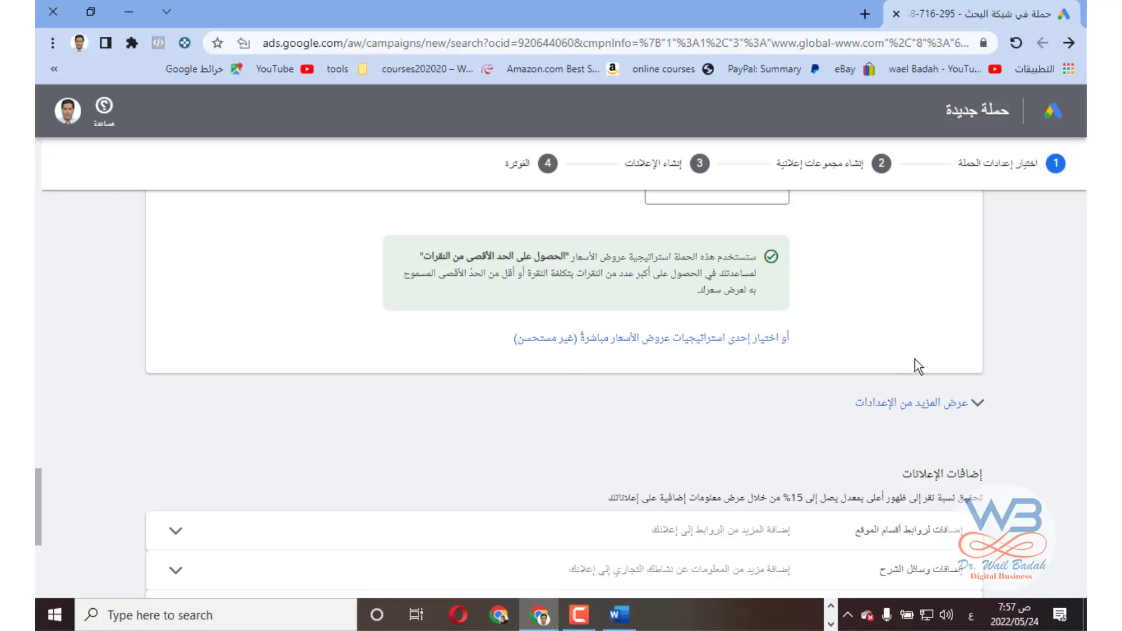
{"action": "scroll", "coordinate": [965, 421], "scroll_direction": "down", "scroll_amount": 2}
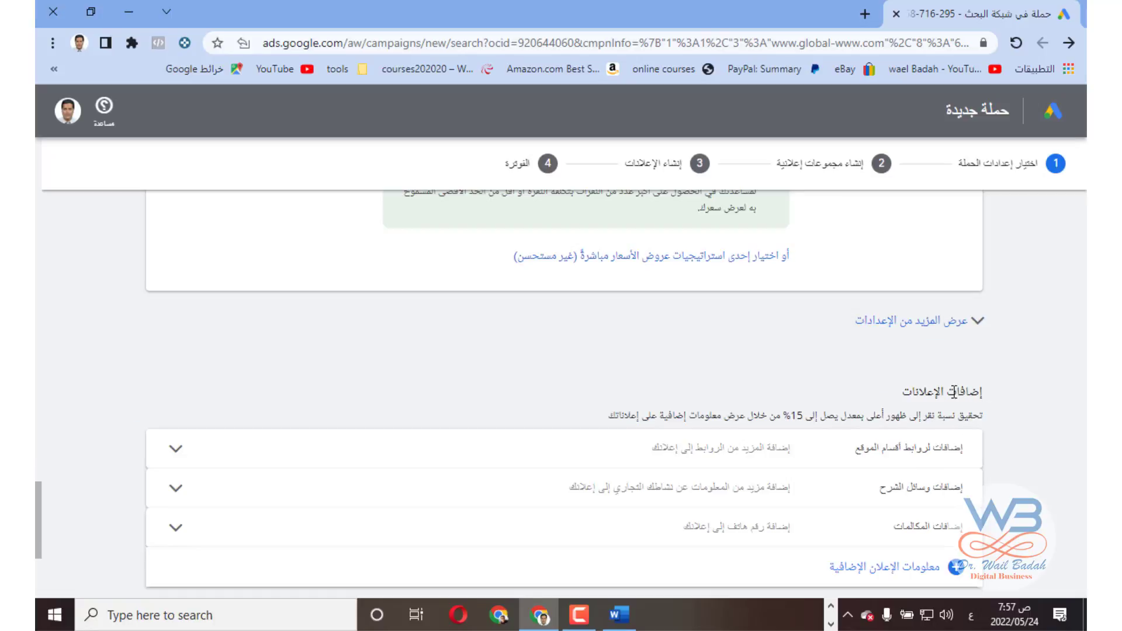
{"action": "left_click", "coordinate": [894, 336]}
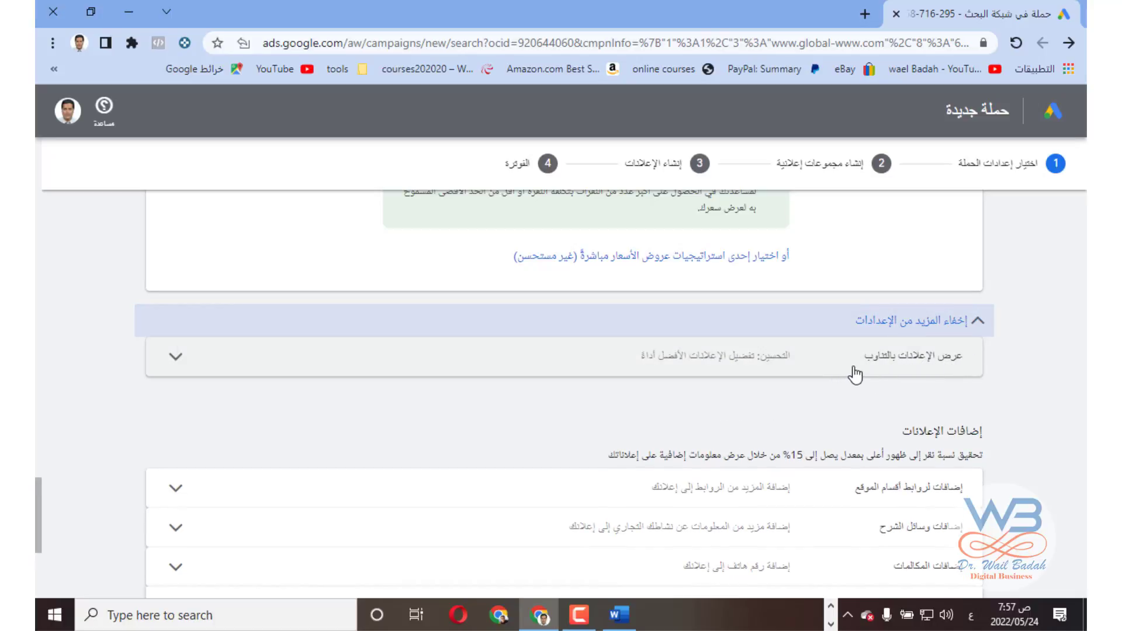
{"action": "scroll", "coordinate": [855, 374], "scroll_direction": "down", "scroll_amount": 1}
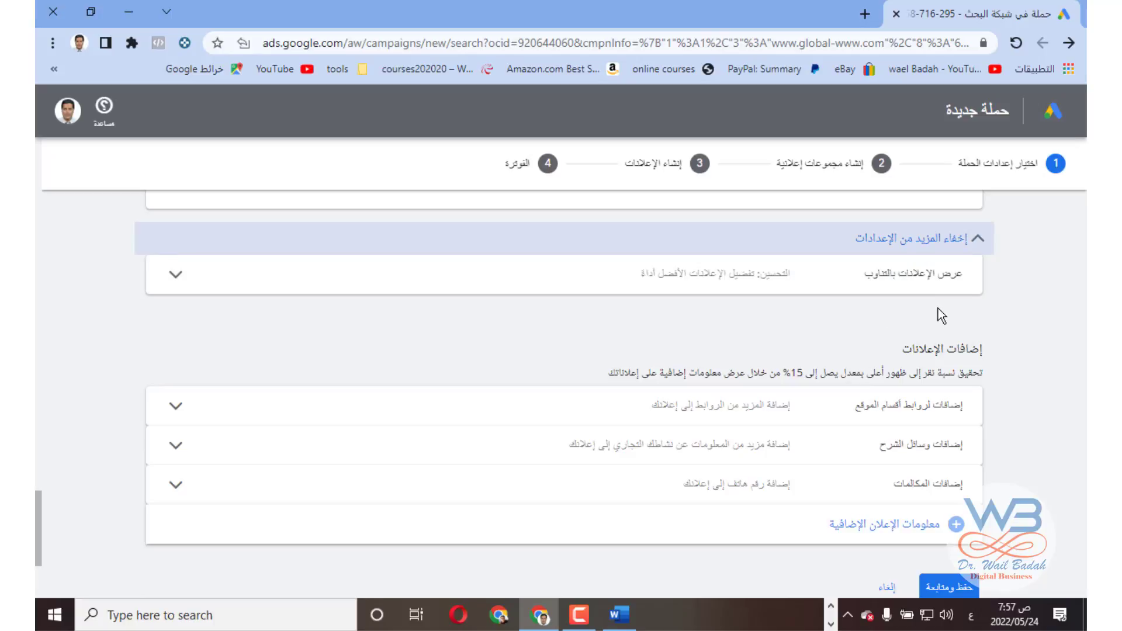
Step: Review the ad extensions and the additional extension types without adding any, and save the campaign settings to continue to ad groups
{"action": "scroll", "coordinate": [937, 308], "scroll_direction": "down", "scroll_amount": 1}
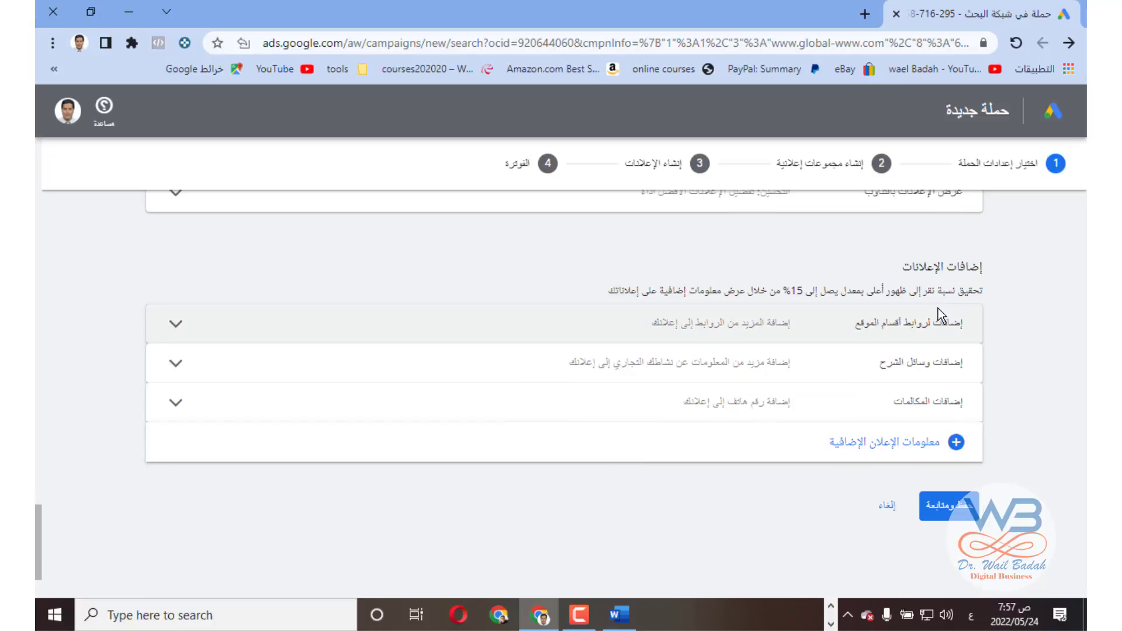
{"action": "triple_click", "coordinate": [954, 270]}
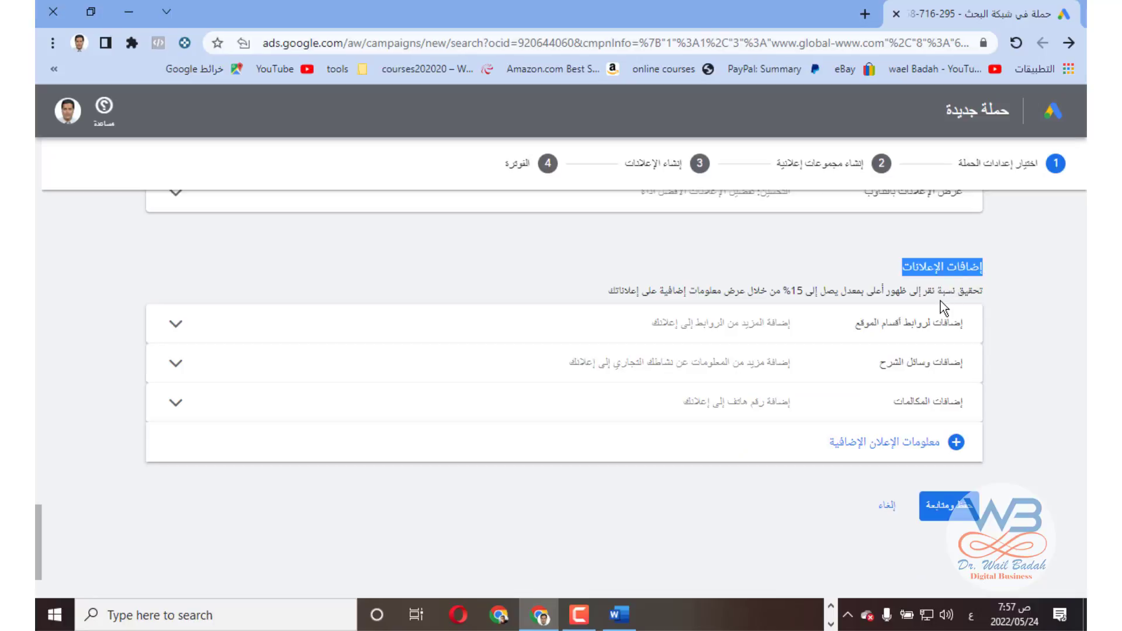
{"action": "triple_click", "coordinate": [944, 291]}
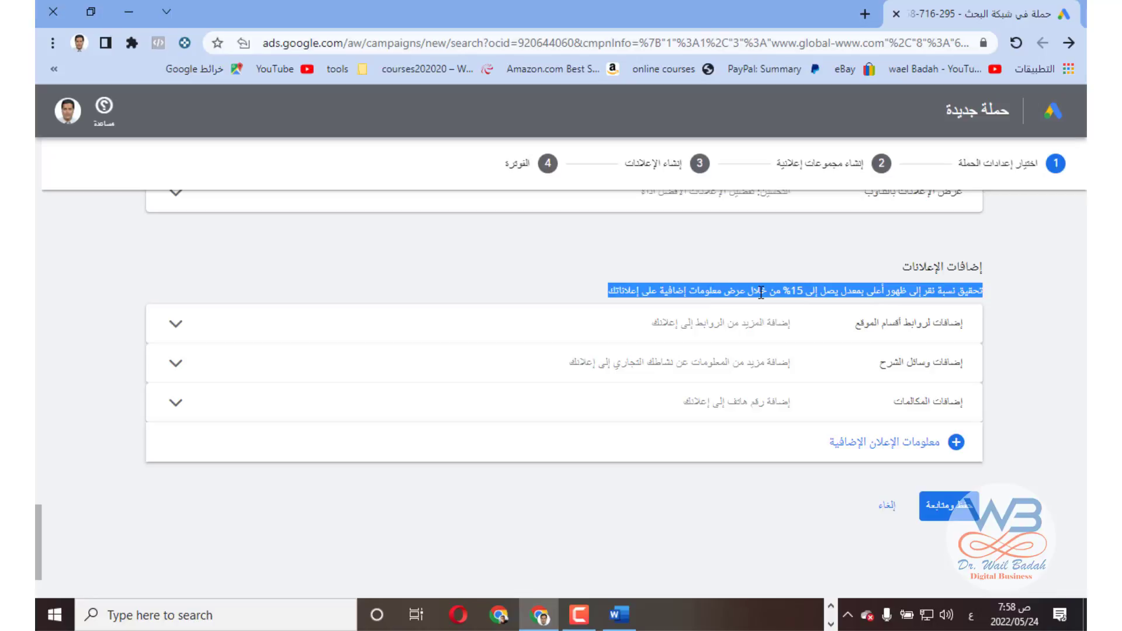
{"action": "left_click", "coordinate": [1027, 338]}
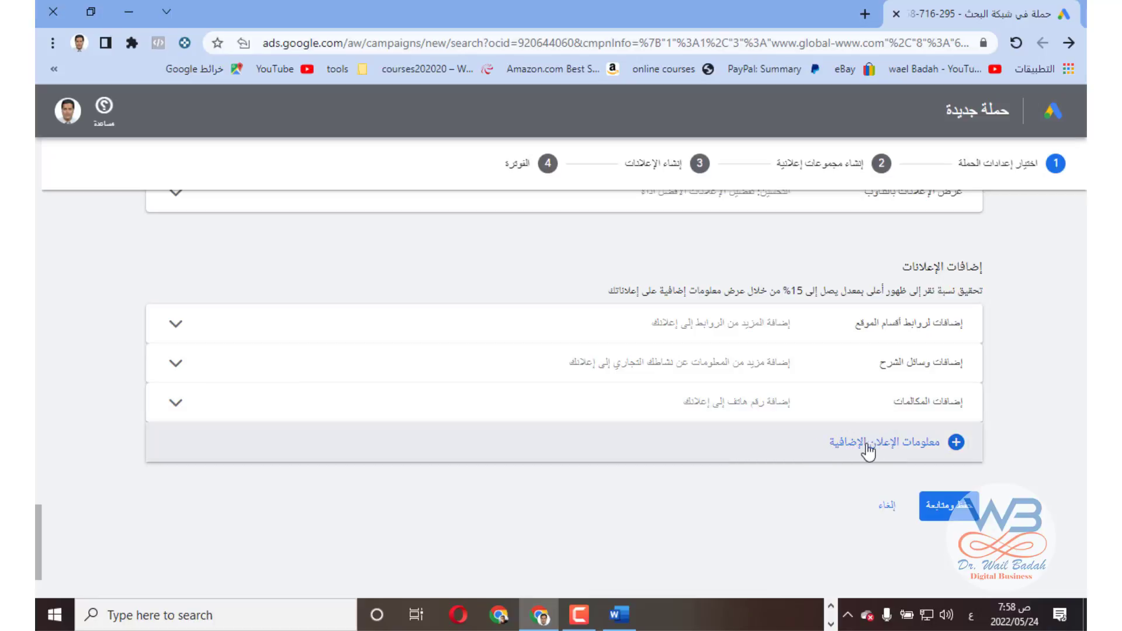
{"action": "left_click", "coordinate": [877, 445]}
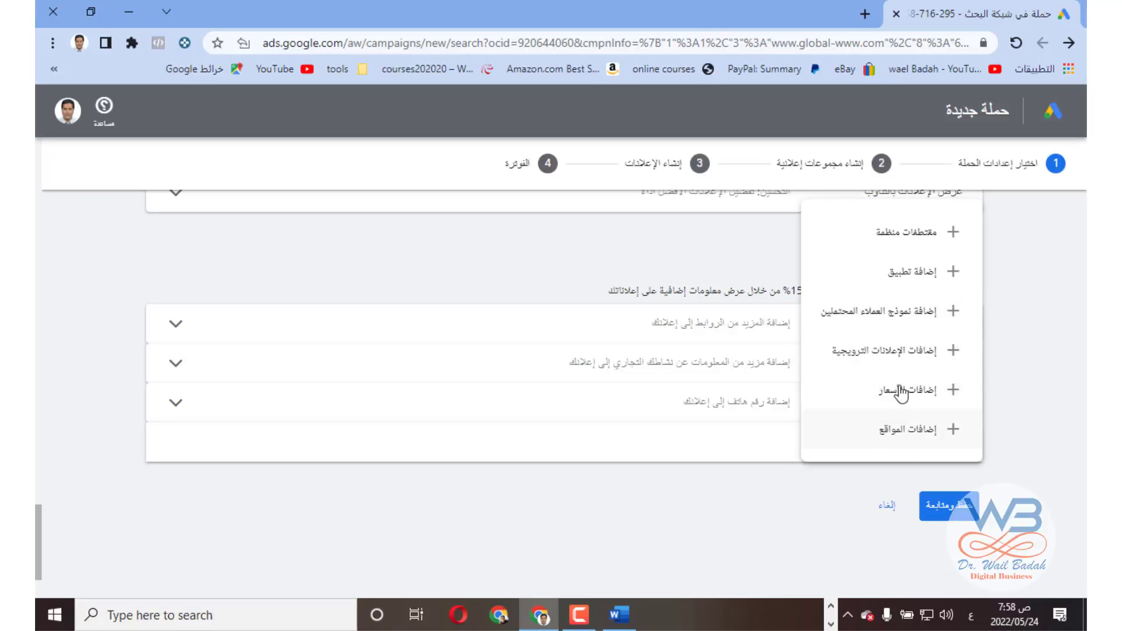
{"action": "left_click", "coordinate": [1015, 370]}
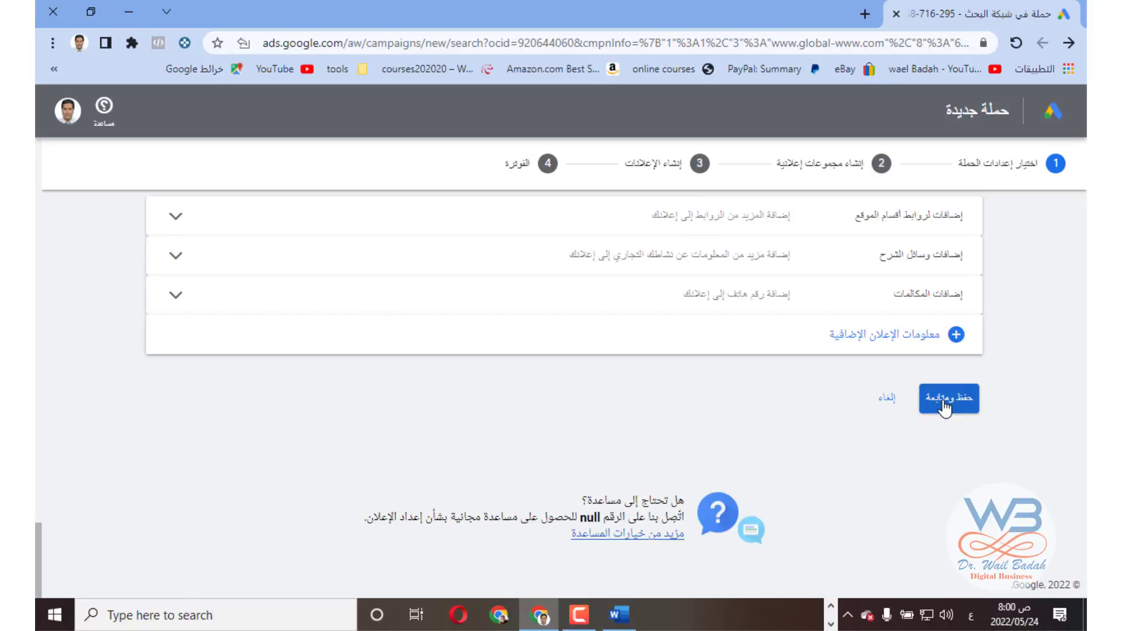
{"action": "left_click", "coordinate": [945, 403]}
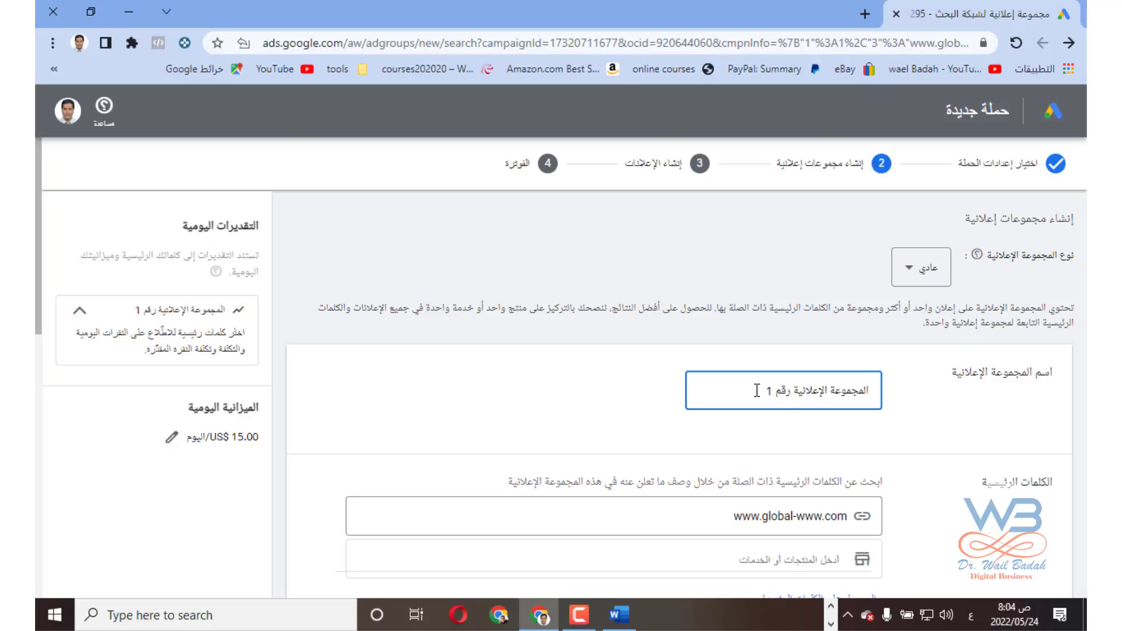
Step: Examine the new ad group's name, its website and product fields, and the keyword entry area
{"action": "scroll", "coordinate": [757, 391], "scroll_direction": "down", "scroll_amount": 1}
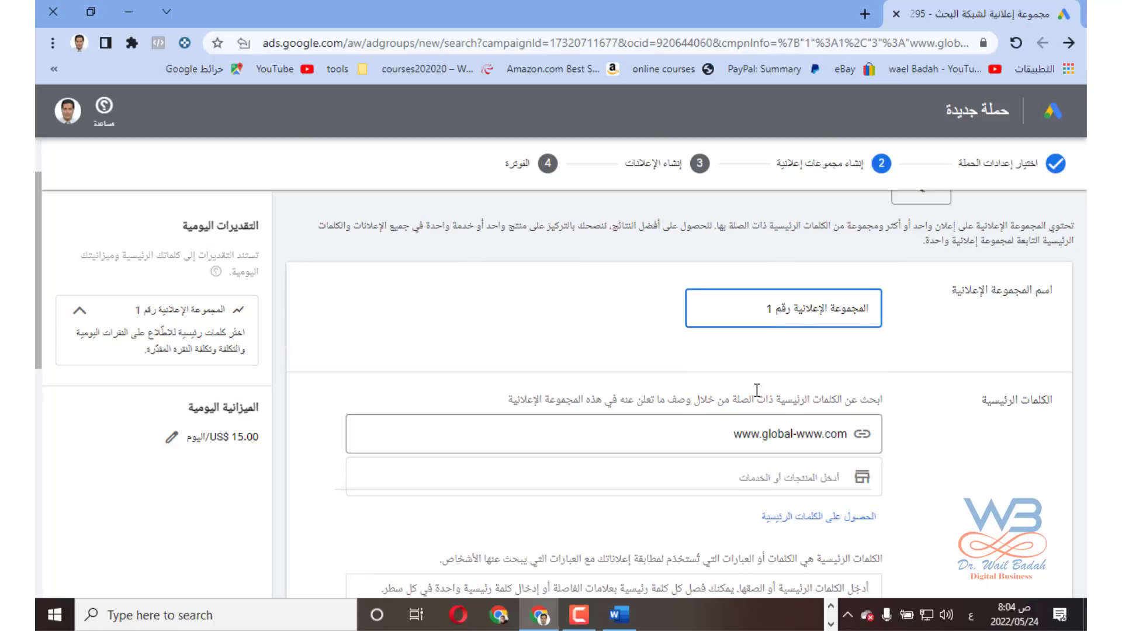
{"action": "scroll", "coordinate": [758, 390], "scroll_direction": "down", "scroll_amount": 1}
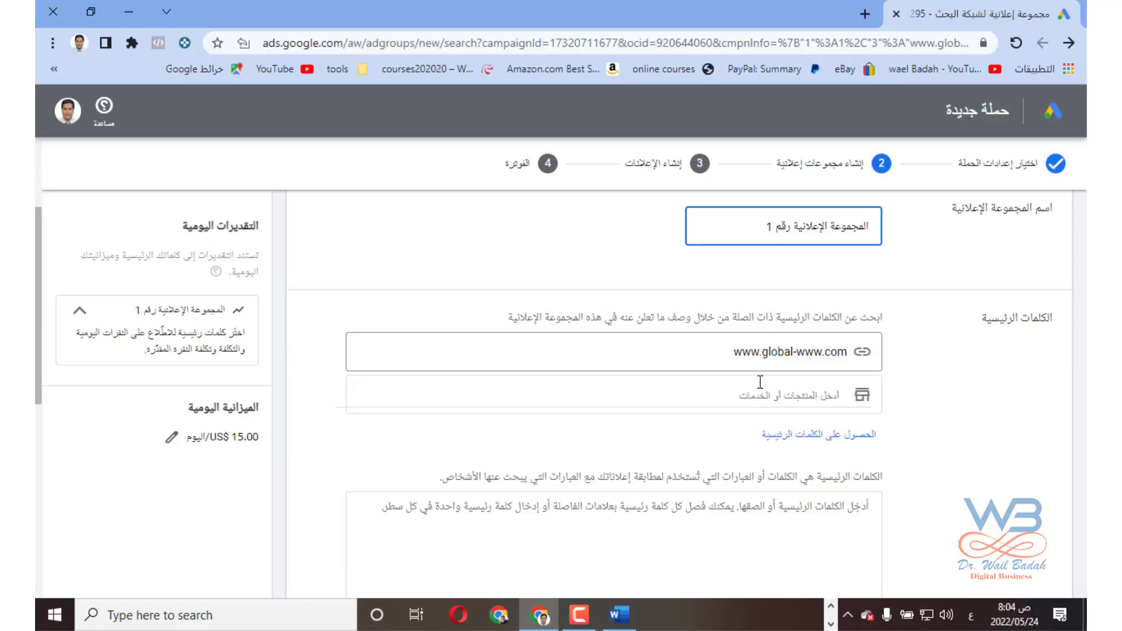
{"action": "left_click_drag", "start_coordinate": [761, 229], "coordinate": [878, 233]}
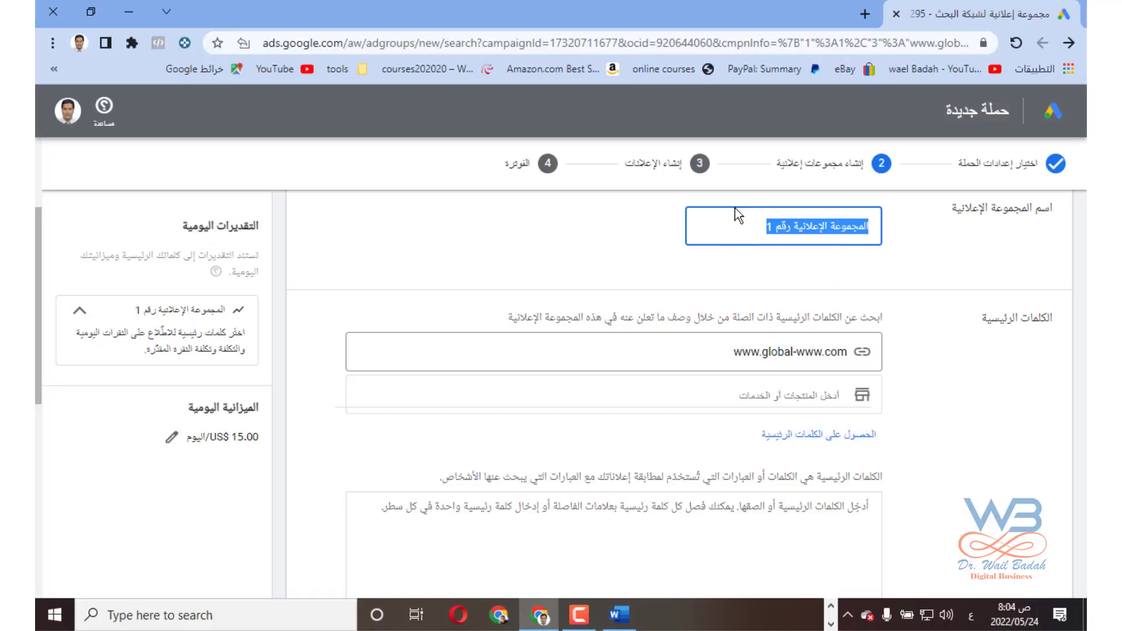
{"action": "left_click", "coordinate": [760, 216]}
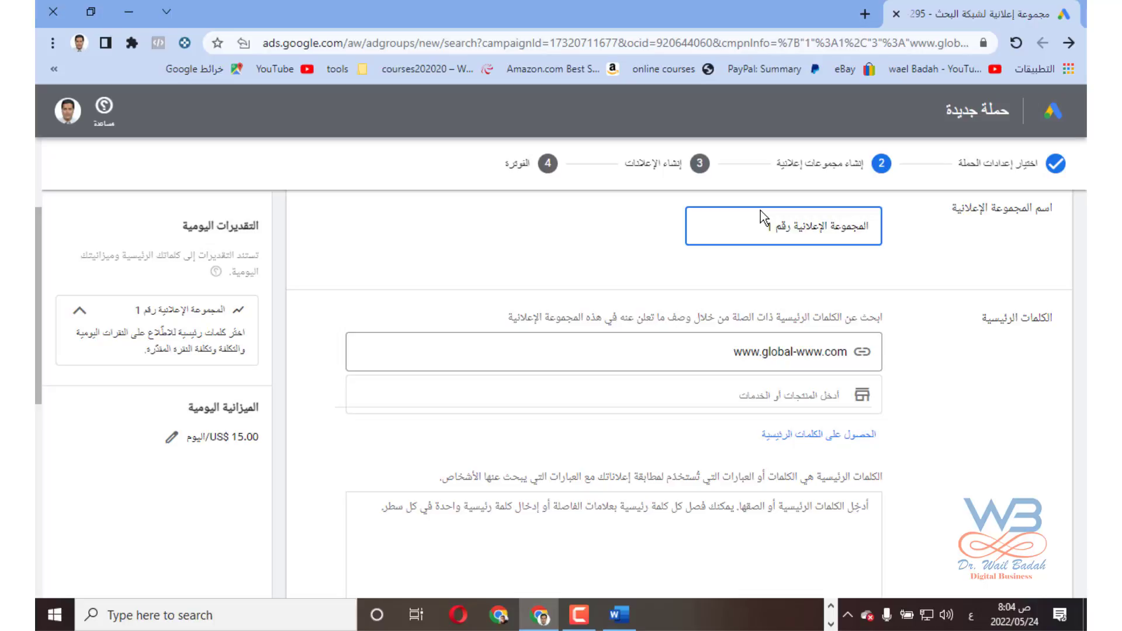
{"action": "left_click", "coordinate": [708, 351]}
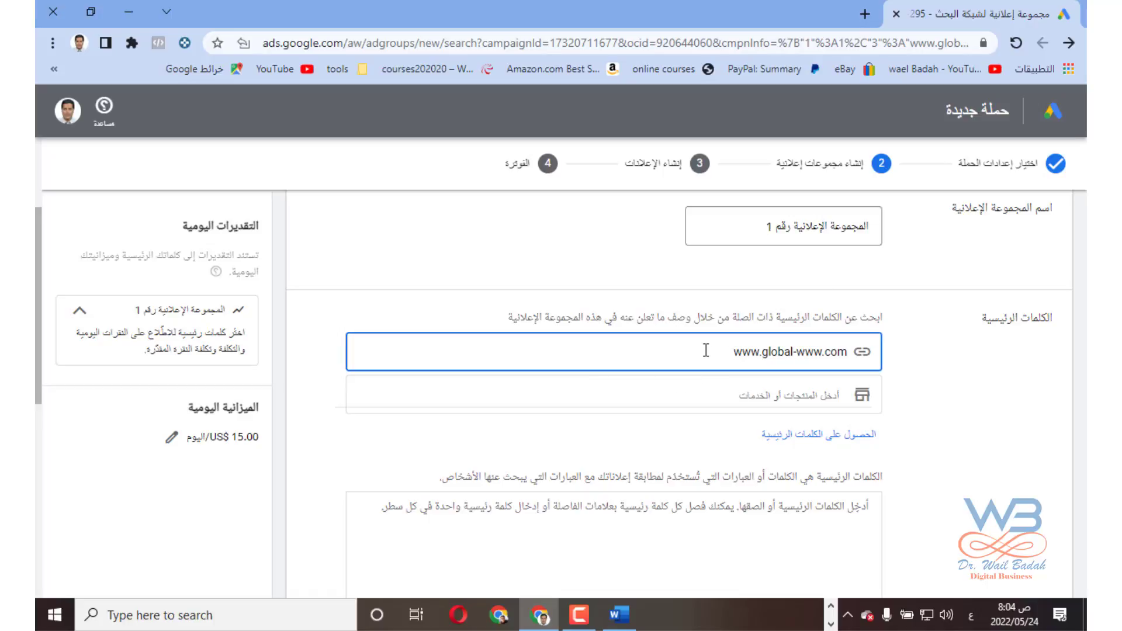
{"action": "scroll", "coordinate": [737, 412], "scroll_direction": "down", "scroll_amount": 1}
{"action": "left_click", "coordinate": [797, 427]}
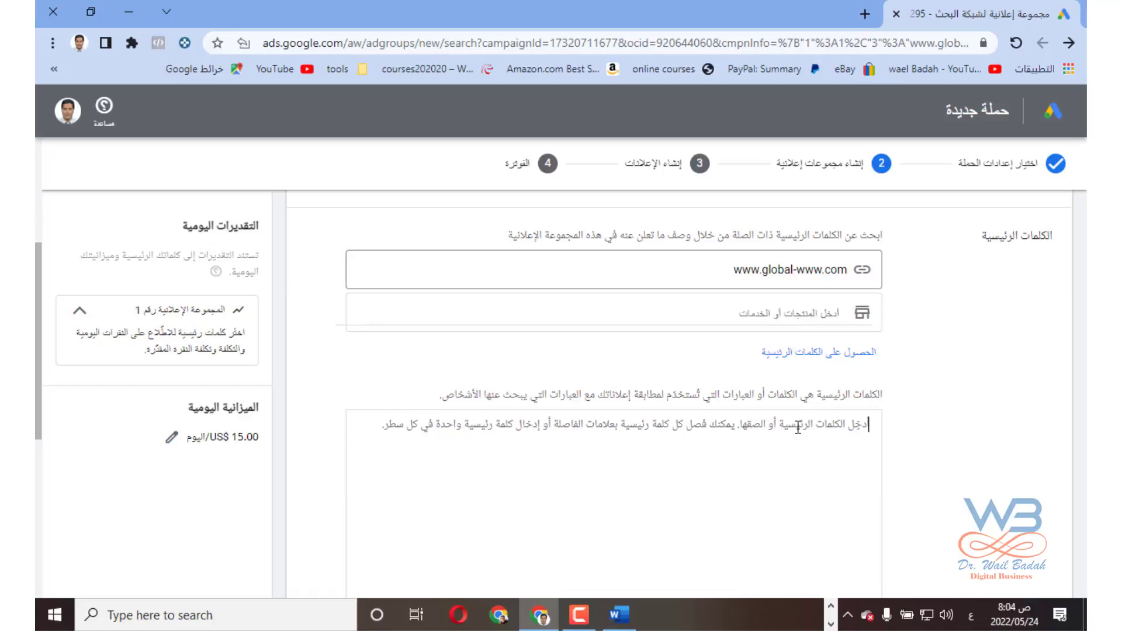
{"action": "scroll", "coordinate": [798, 428], "scroll_direction": "down", "scroll_amount": 1}
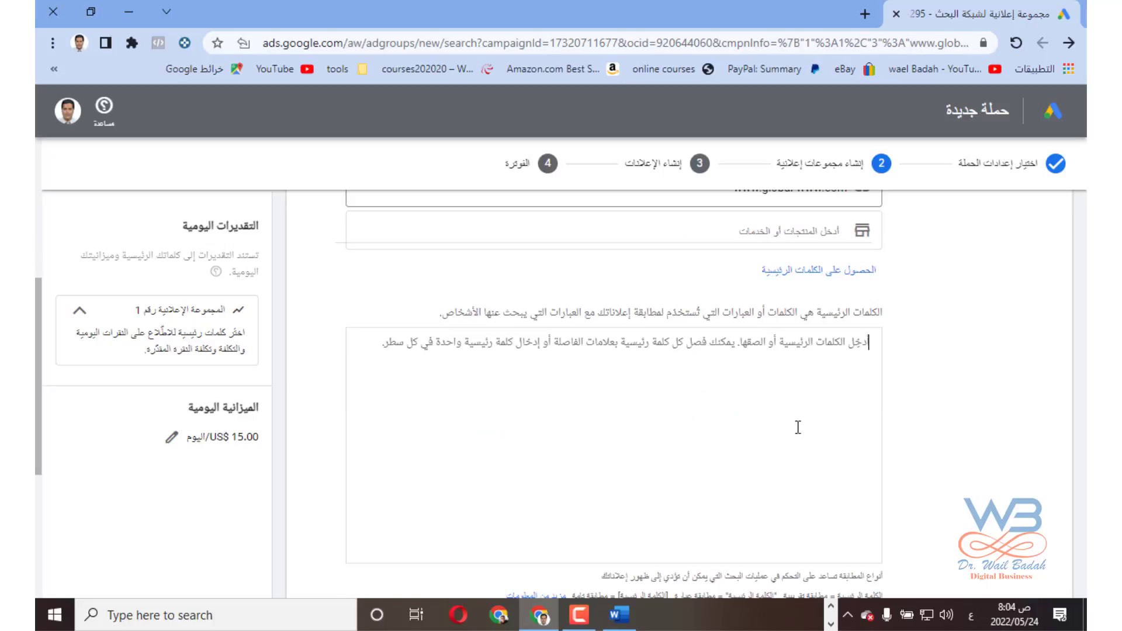
{"action": "scroll", "coordinate": [797, 427], "scroll_direction": "up", "scroll_amount": 1}
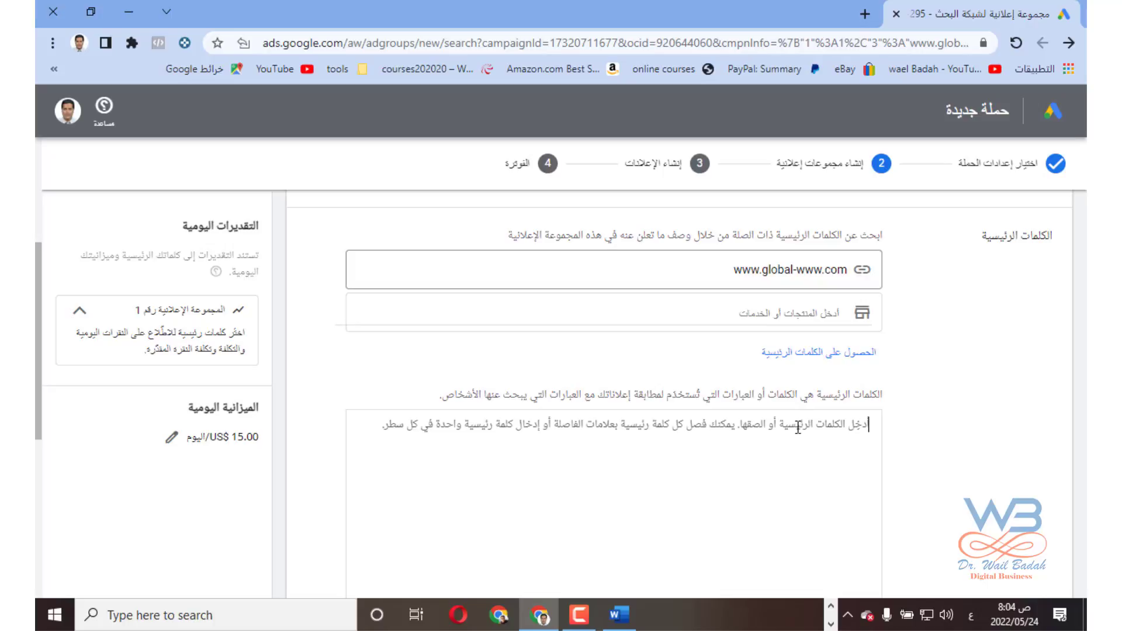
Step: Search Google for "keyword planner google" in a new tab and locate the Keyword Planner result on ads.google.com
{"action": "left_click", "coordinate": [798, 427]}
{"action": "left_click", "coordinate": [848, 443]}
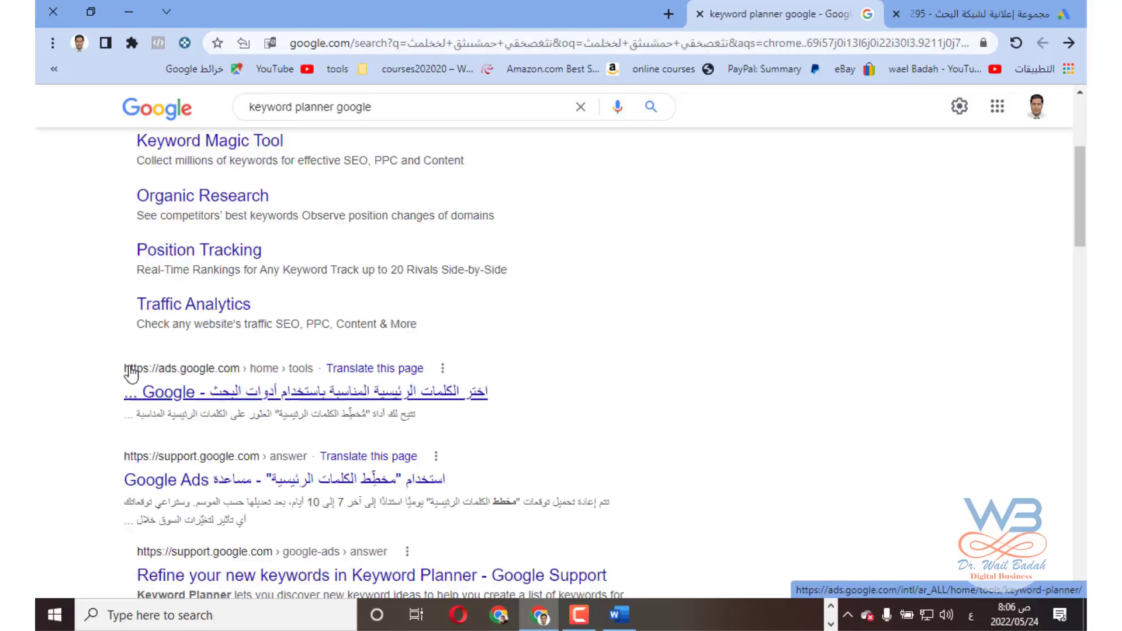
{"action": "scroll", "coordinate": [183, 354], "scroll_direction": "down", "scroll_amount": 2}
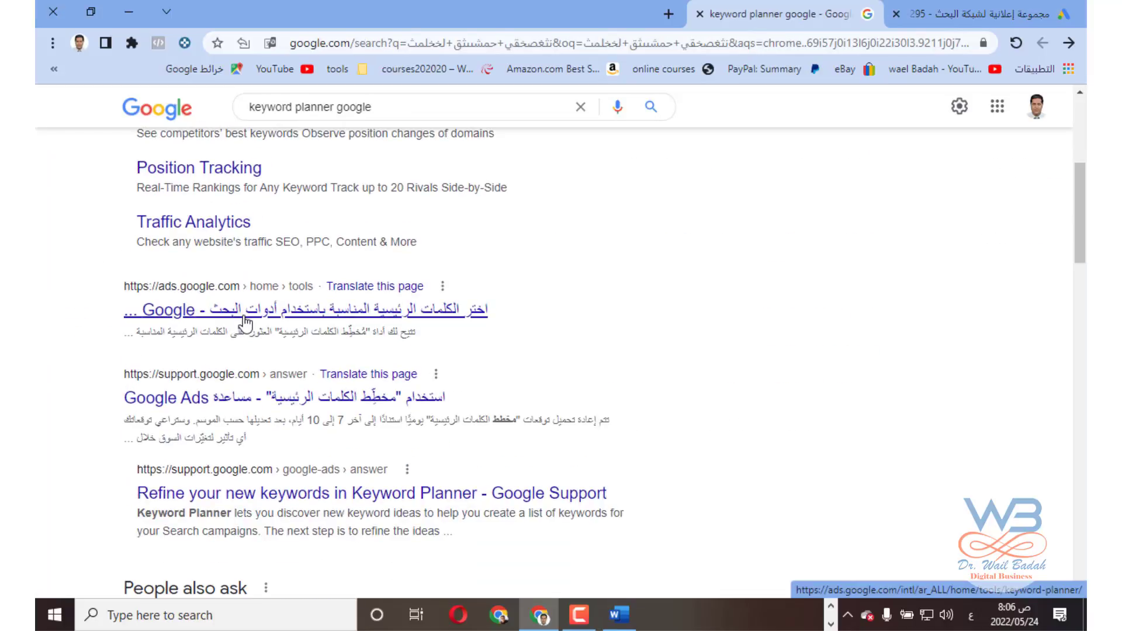
Step: Switch to the Electronic browser profile and search Google for "keyword planner google"
{"action": "left_click", "coordinate": [79, 42]}
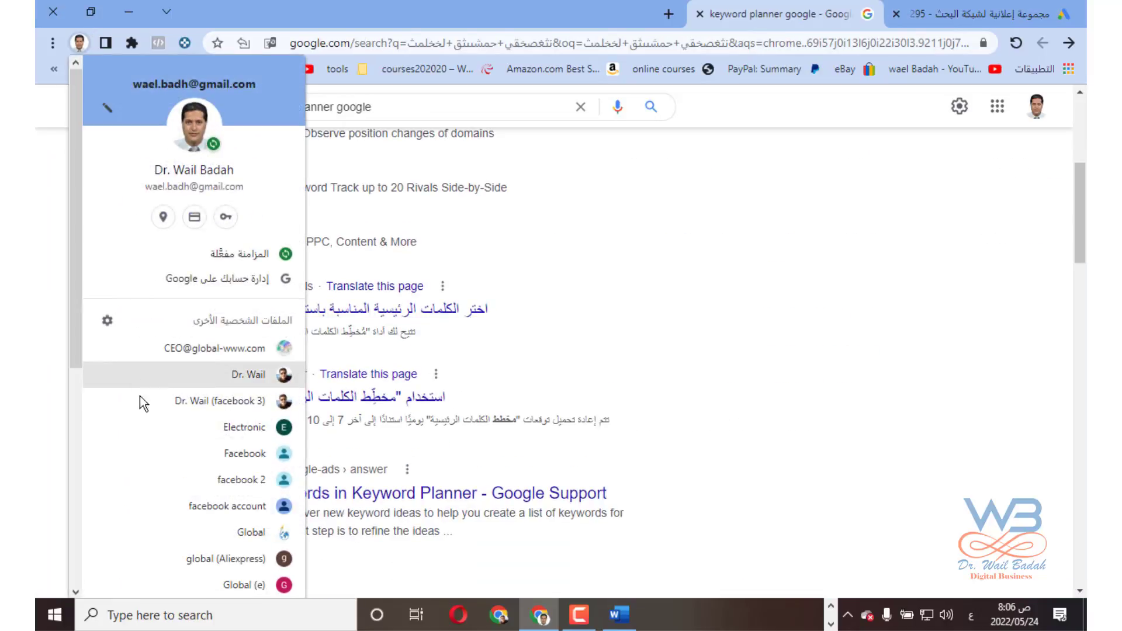
{"action": "left_click", "coordinate": [210, 436]}
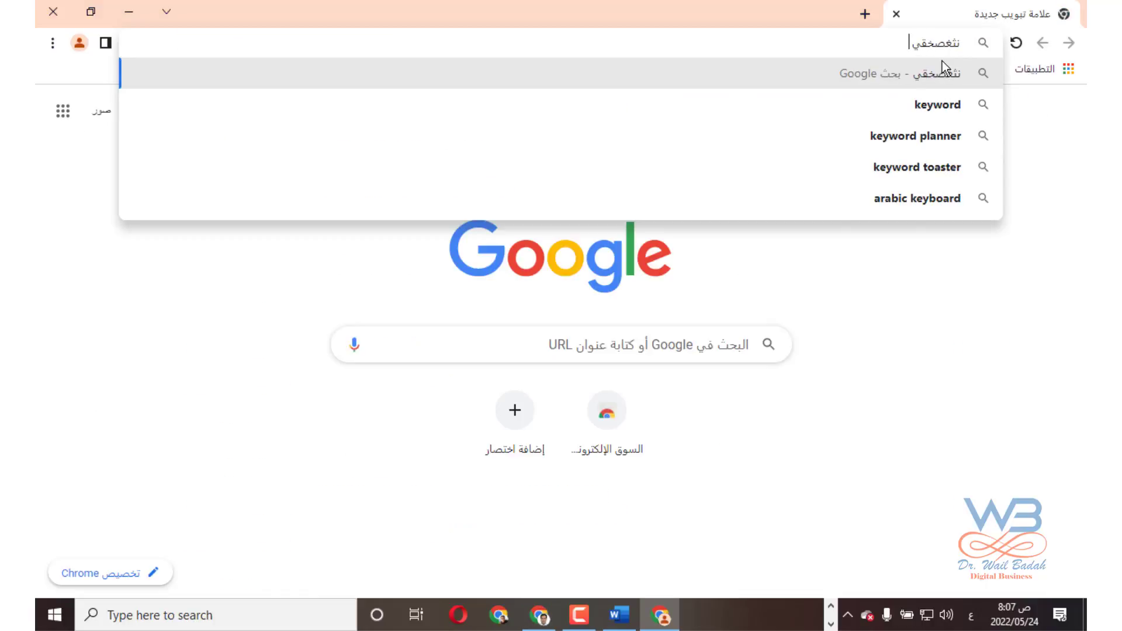
{"action": "type", "text": "حمشىىثق"}
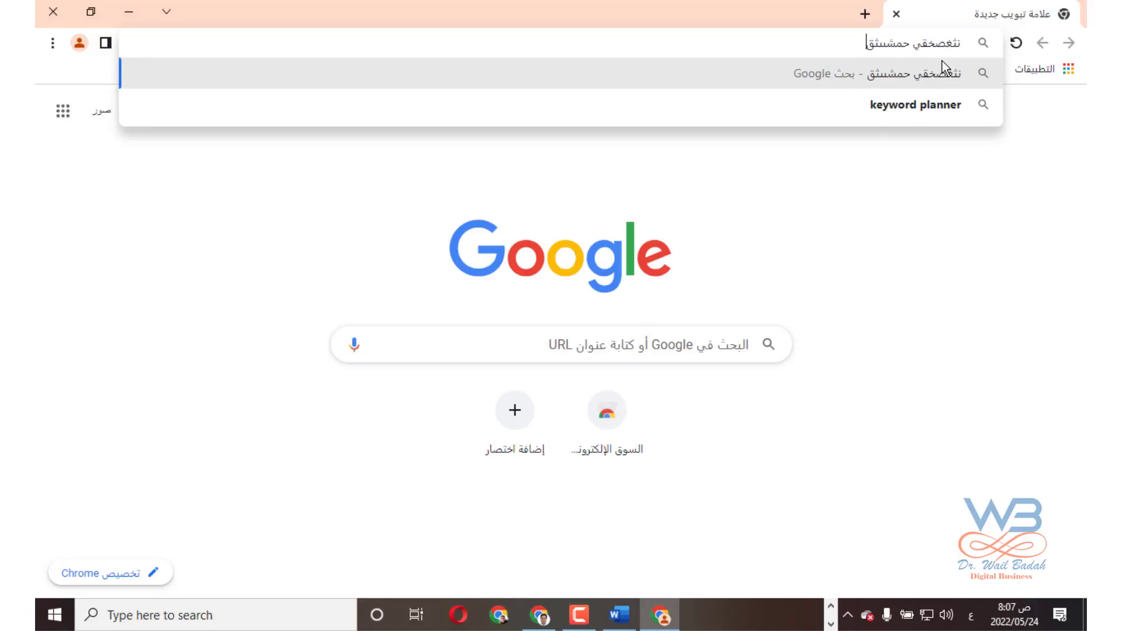
{"action": "type", "text": " لخخلمث"}
{"action": "key", "text": "Return"}
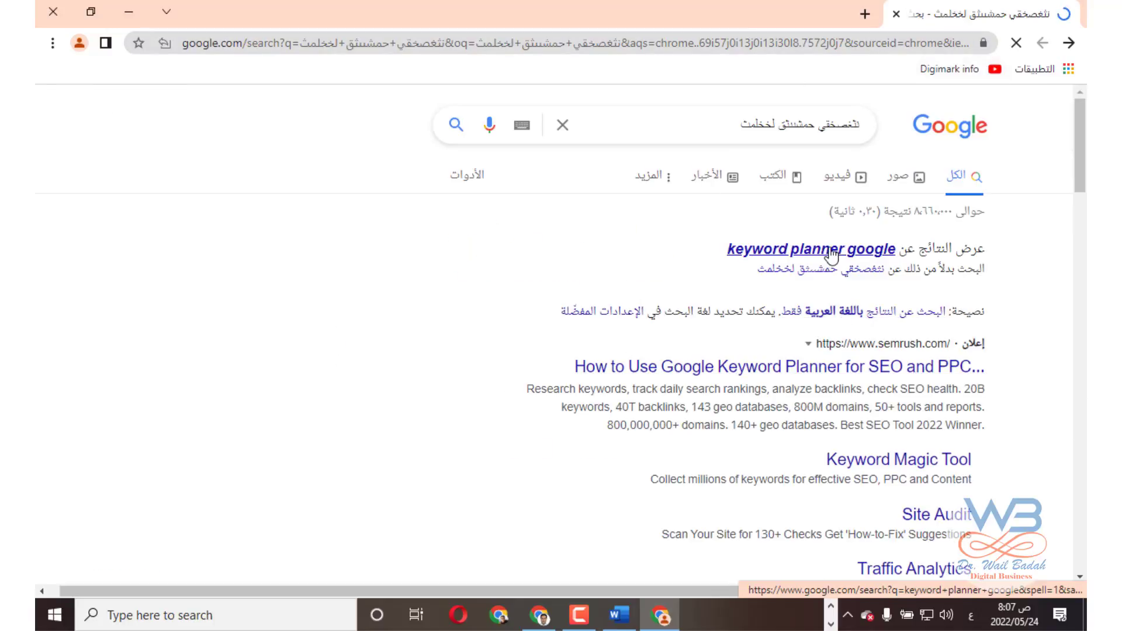
{"action": "left_click", "coordinate": [831, 253]}
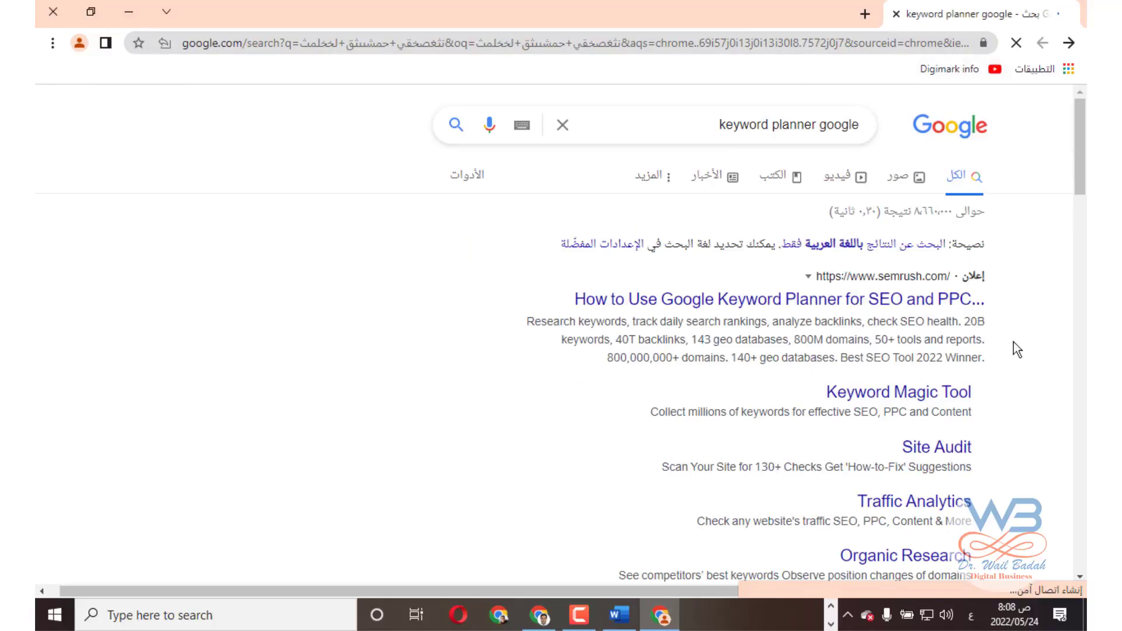
Step: Open the Keyword Planner page on ads.google.com from the search results and continue to the Google Ads account selection
{"action": "scroll", "coordinate": [1013, 342], "scroll_direction": "down", "scroll_amount": 4}
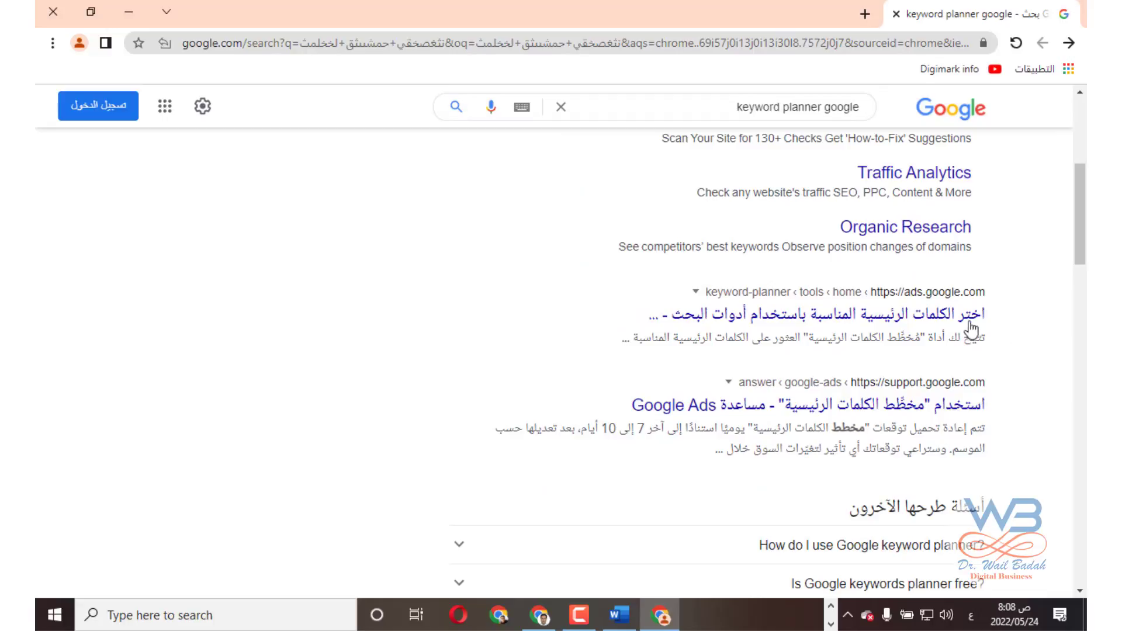
{"action": "left_click", "coordinate": [903, 306]}
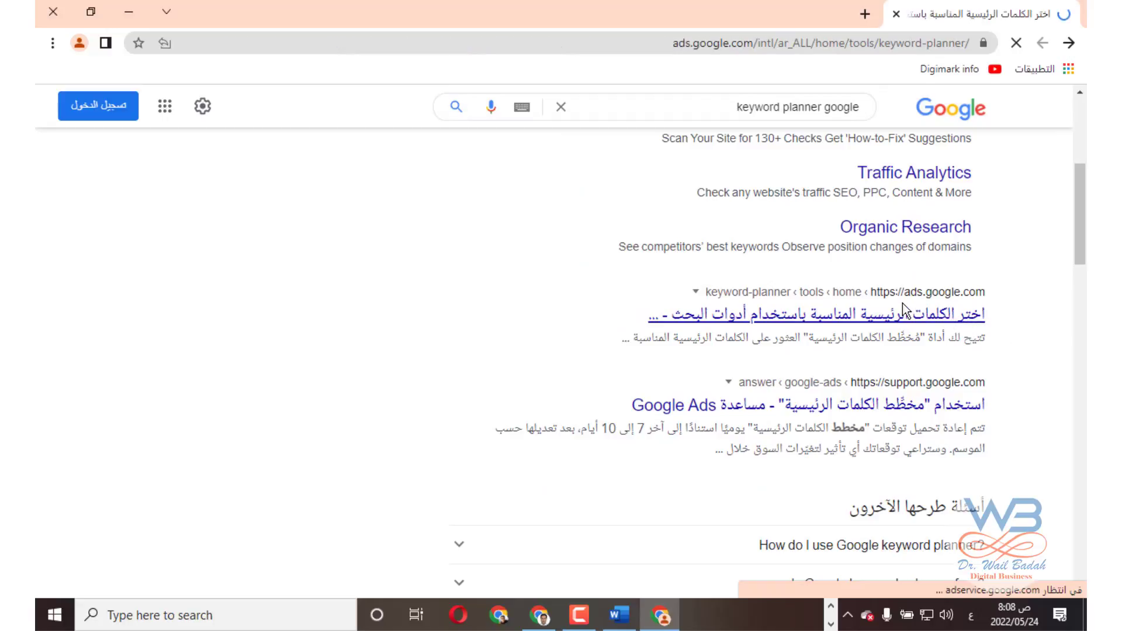
{"action": "left_click", "coordinate": [759, 572]}
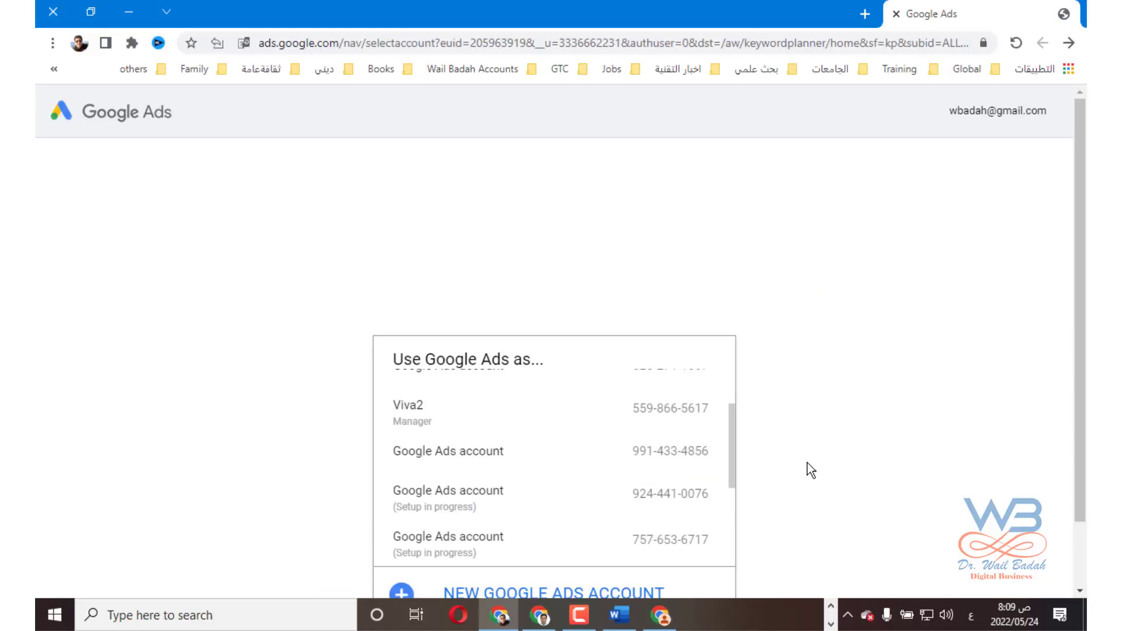
Step: Look past the existing accounts and start creating a new Google Ads account
{"action": "scroll", "coordinate": [514, 485], "scroll_direction": "down", "scroll_amount": 2}
{"action": "scroll", "coordinate": [510, 487], "scroll_direction": "down", "scroll_amount": 2}
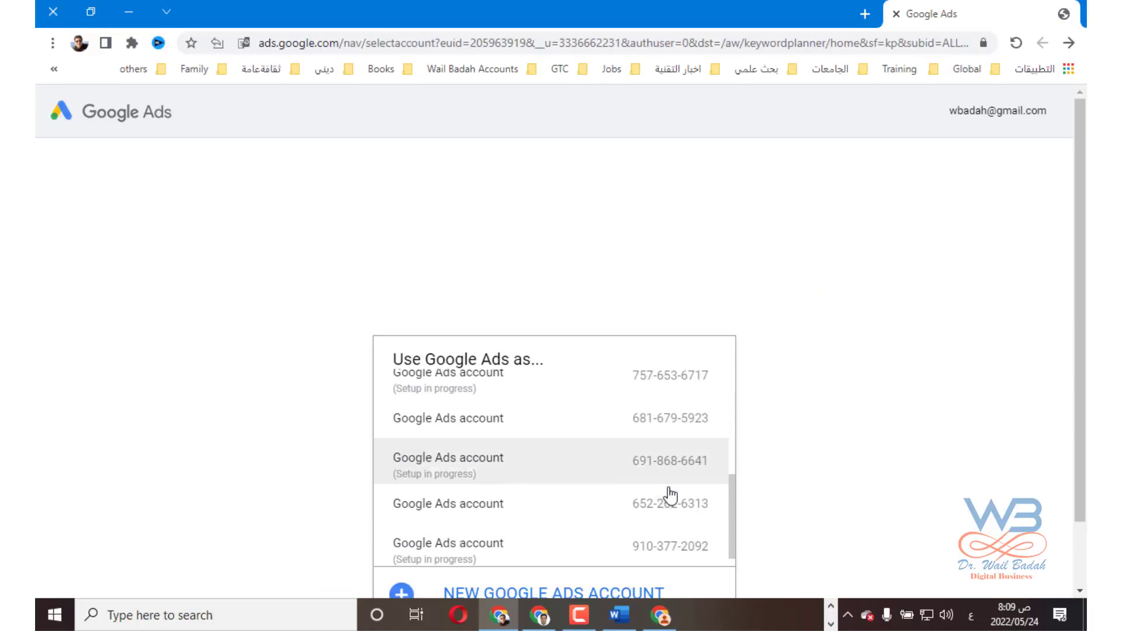
{"action": "scroll", "coordinate": [889, 513], "scroll_direction": "down", "scroll_amount": 1}
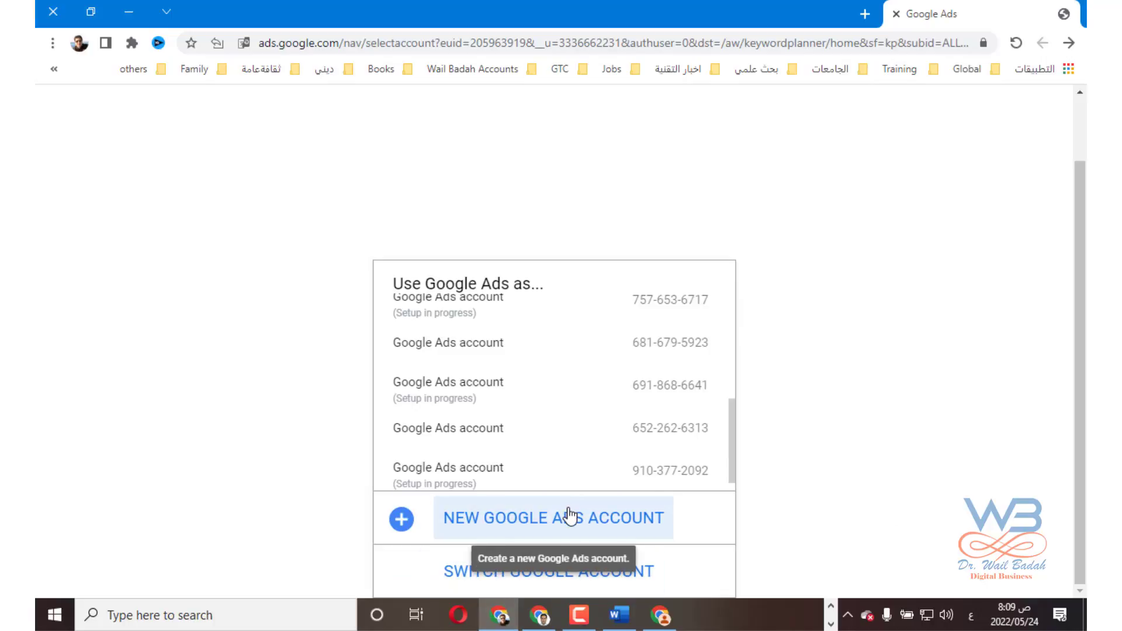
{"action": "left_click", "coordinate": [569, 516]}
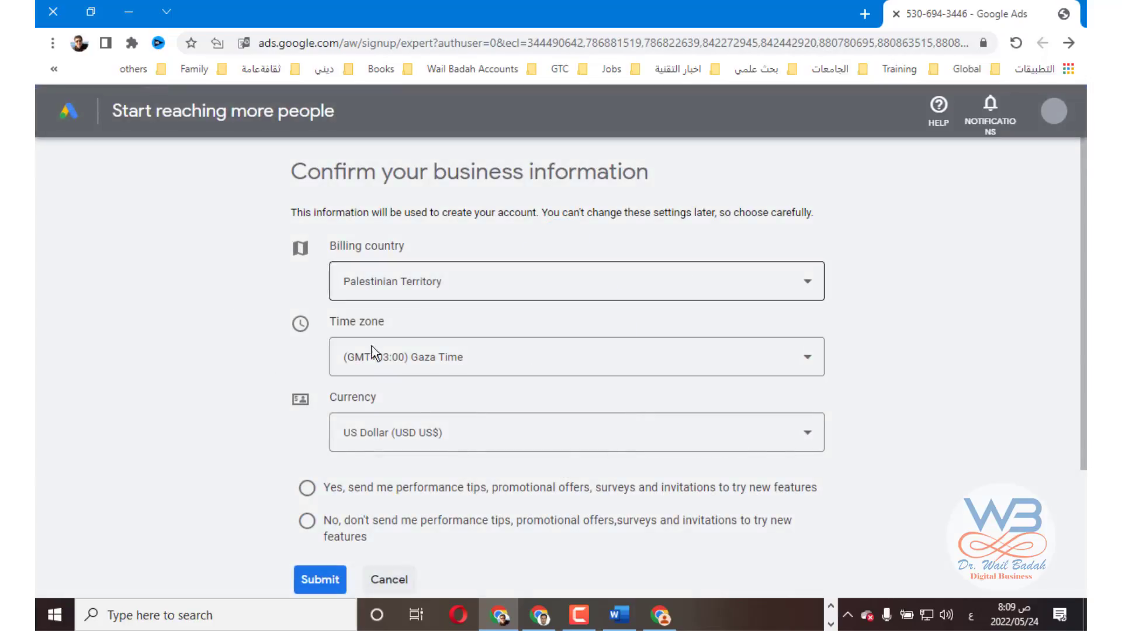
Step: Decline performance tips and promotional offers, and submit the business information for the new account
{"action": "left_click", "coordinate": [307, 519]}
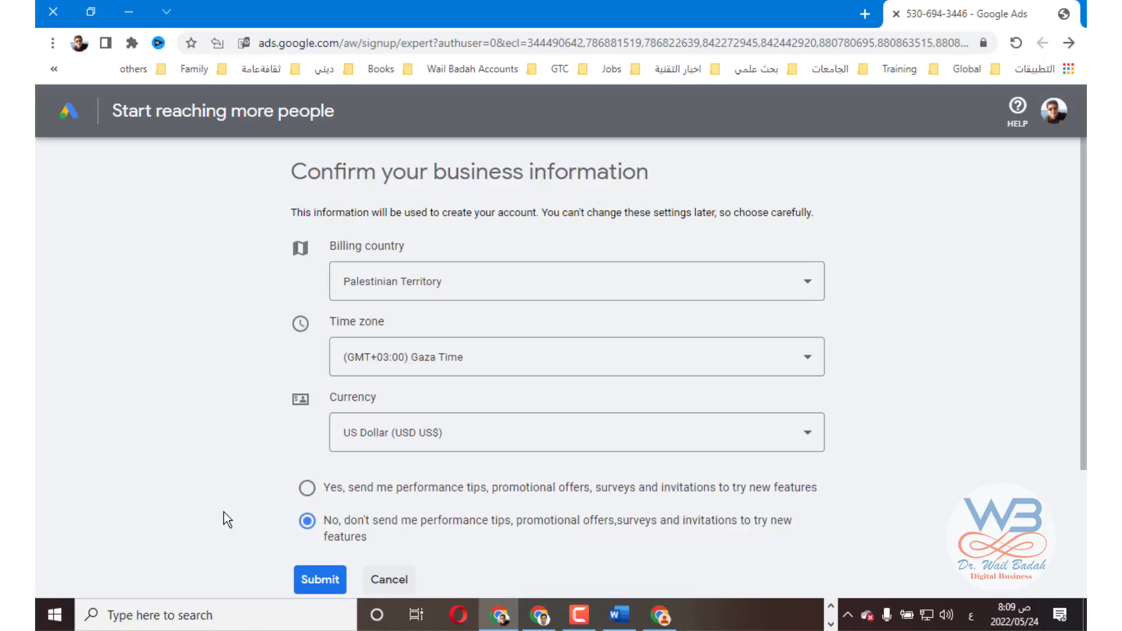
{"action": "scroll", "coordinate": [213, 513], "scroll_direction": "down", "scroll_amount": 3}
{"action": "left_click", "coordinate": [320, 422]}
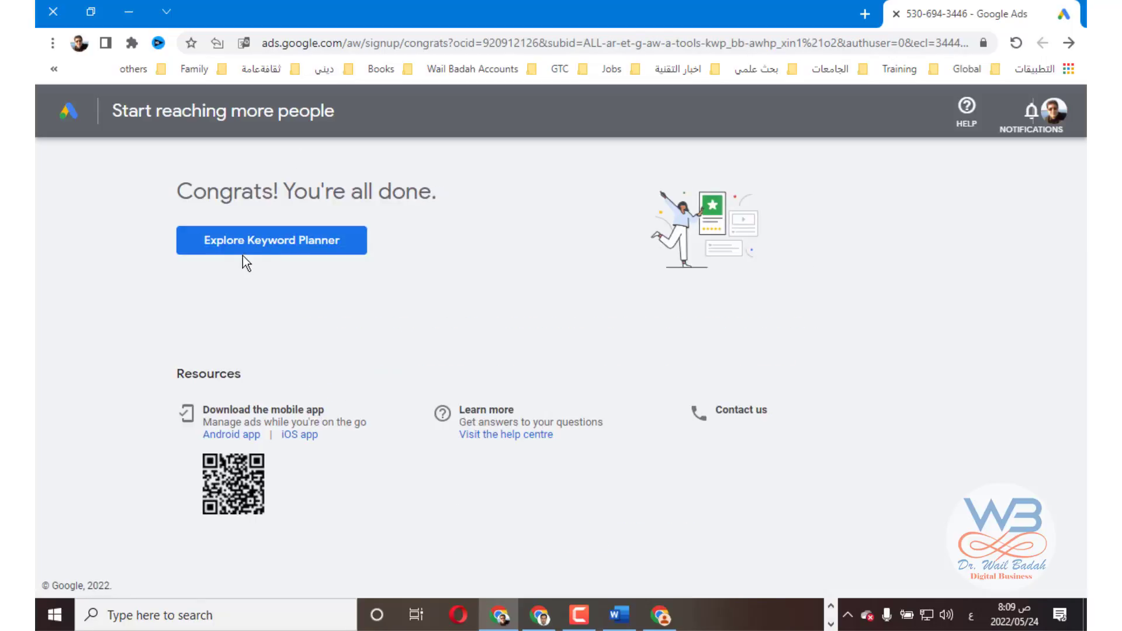
Step: Open Keyword Planner in the new account using the planning tools
{"action": "left_click", "coordinate": [279, 250]}
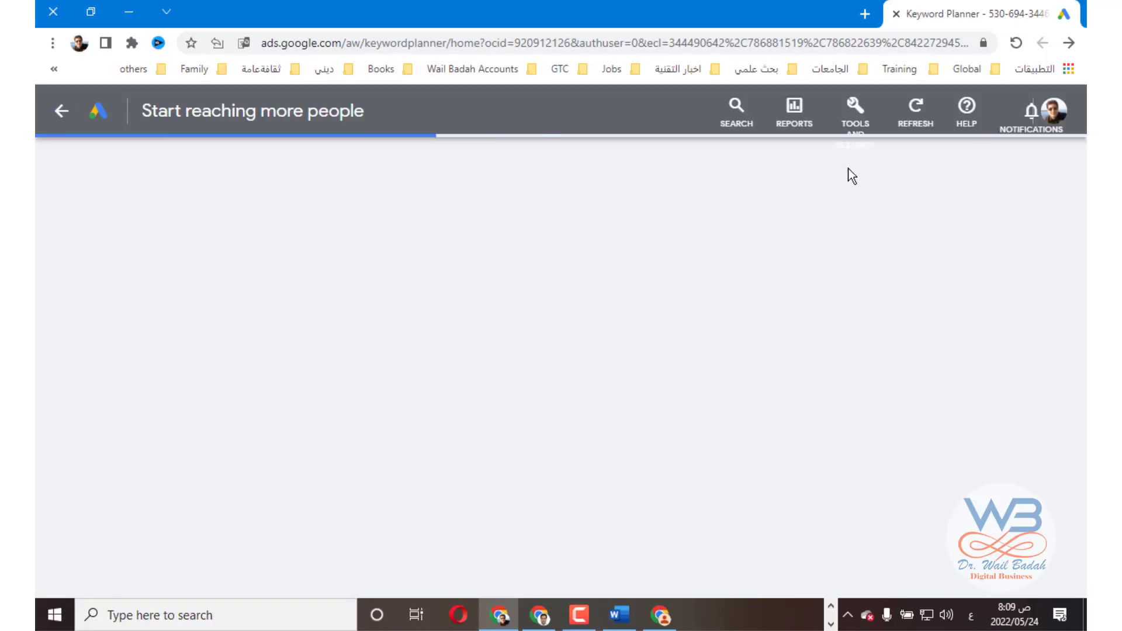
{"action": "left_click", "coordinate": [853, 125]}
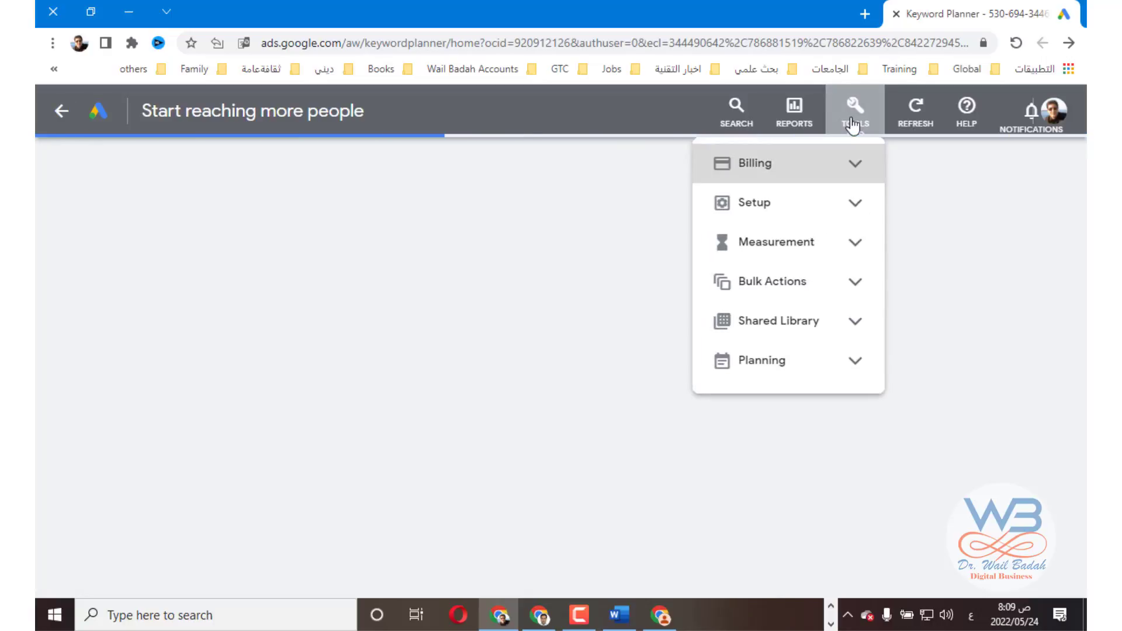
{"action": "left_click", "coordinate": [797, 370]}
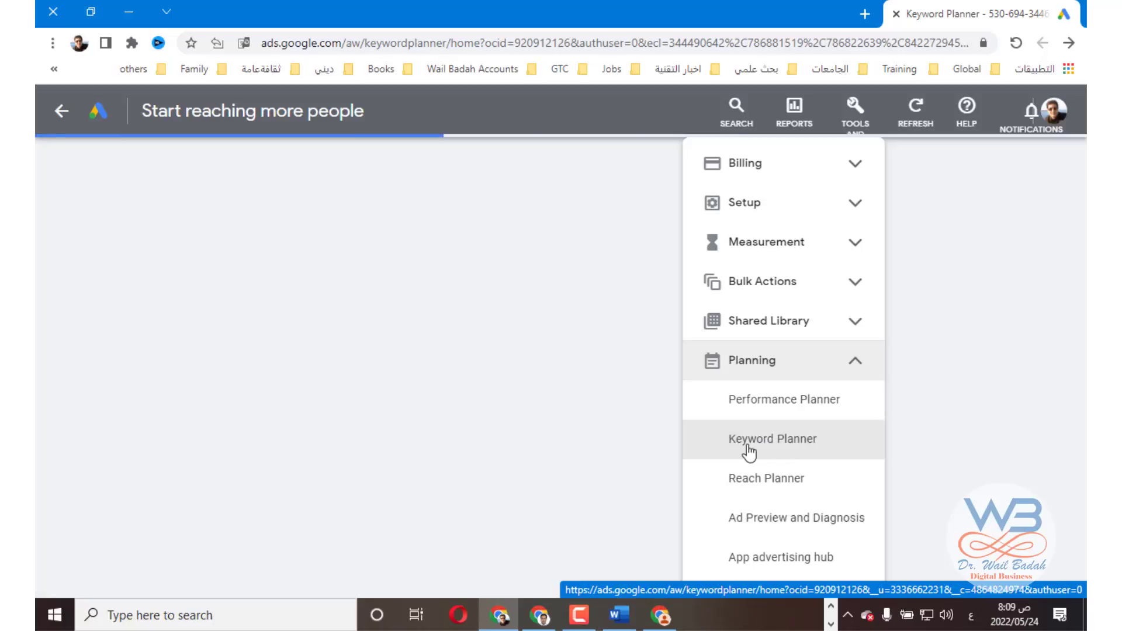
{"action": "left_click", "coordinate": [810, 444]}
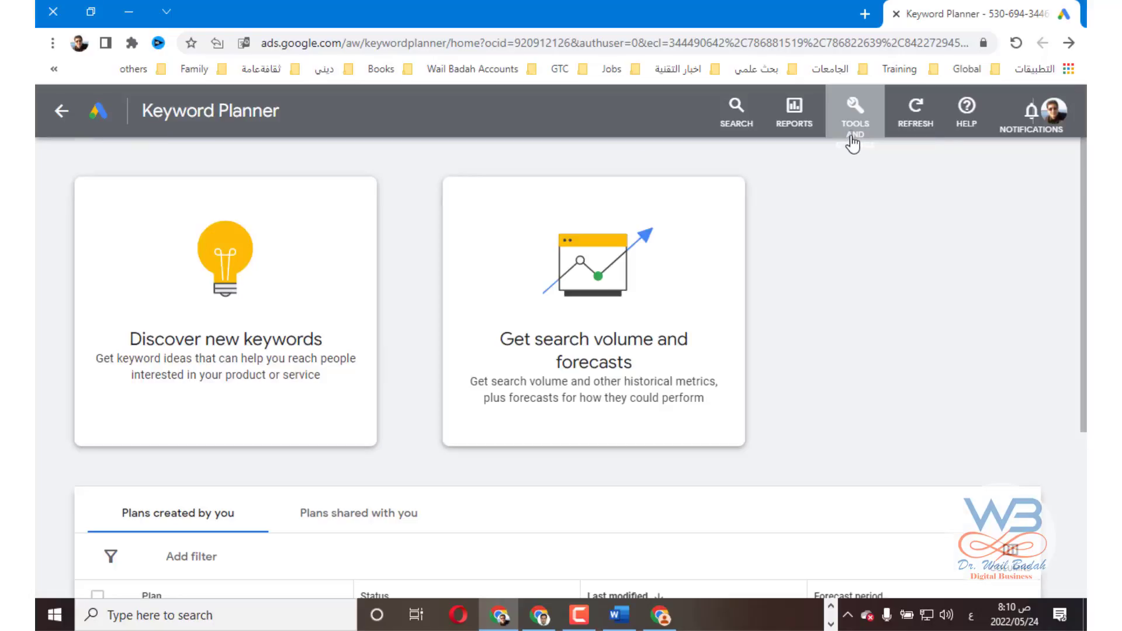
{"action": "left_click", "coordinate": [853, 136]}
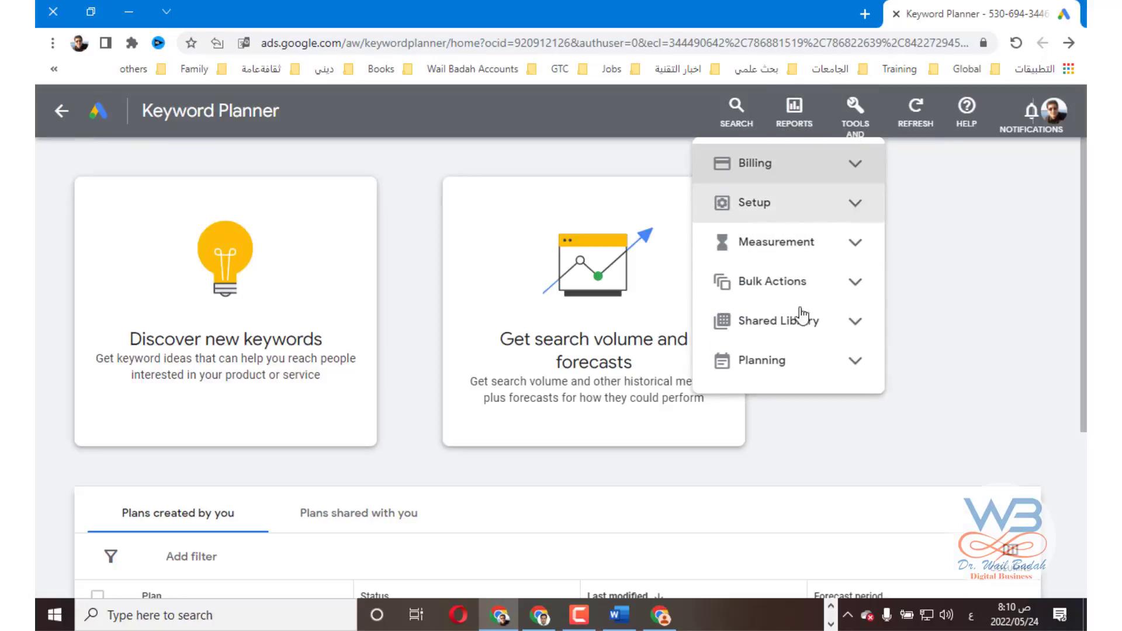
{"action": "left_click", "coordinate": [942, 173]}
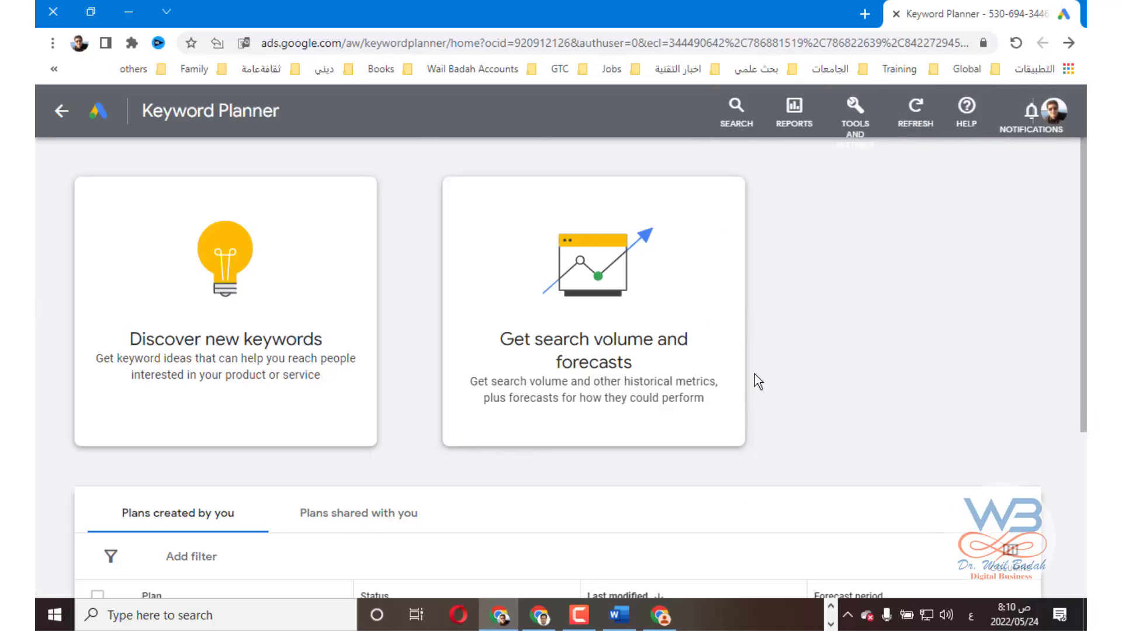
Step: Discover new keywords from "تطوير متجر الكتروني", "انشاء متجر الكتروني" and "برمجة متجر الكتروني", and get the results
{"action": "left_click", "coordinate": [222, 349]}
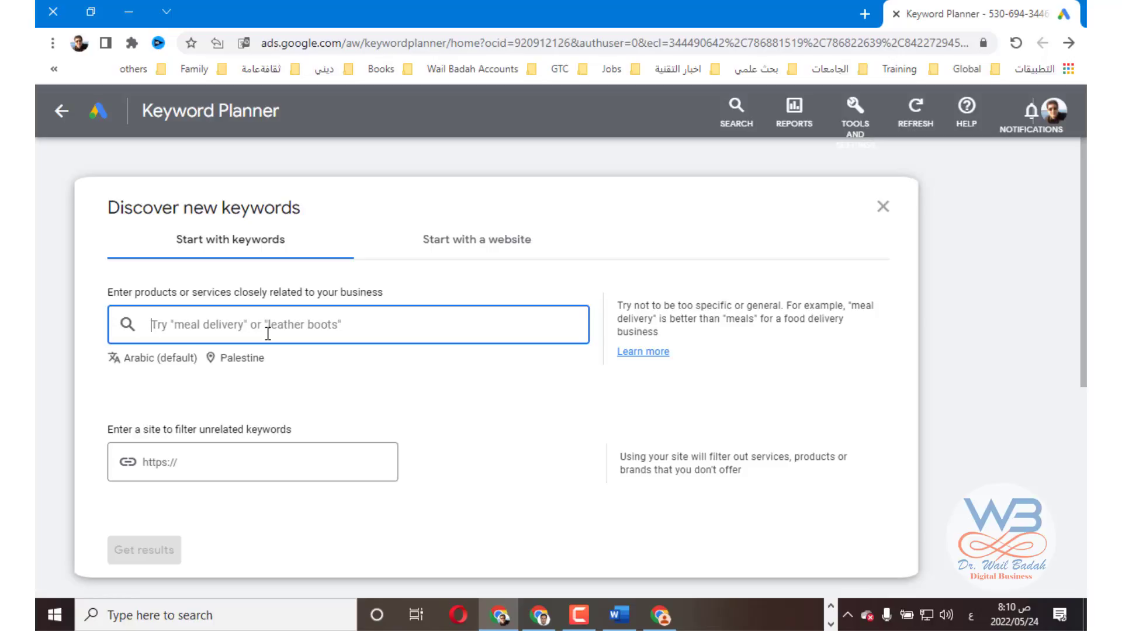
{"action": "type", "text": "كطو"}
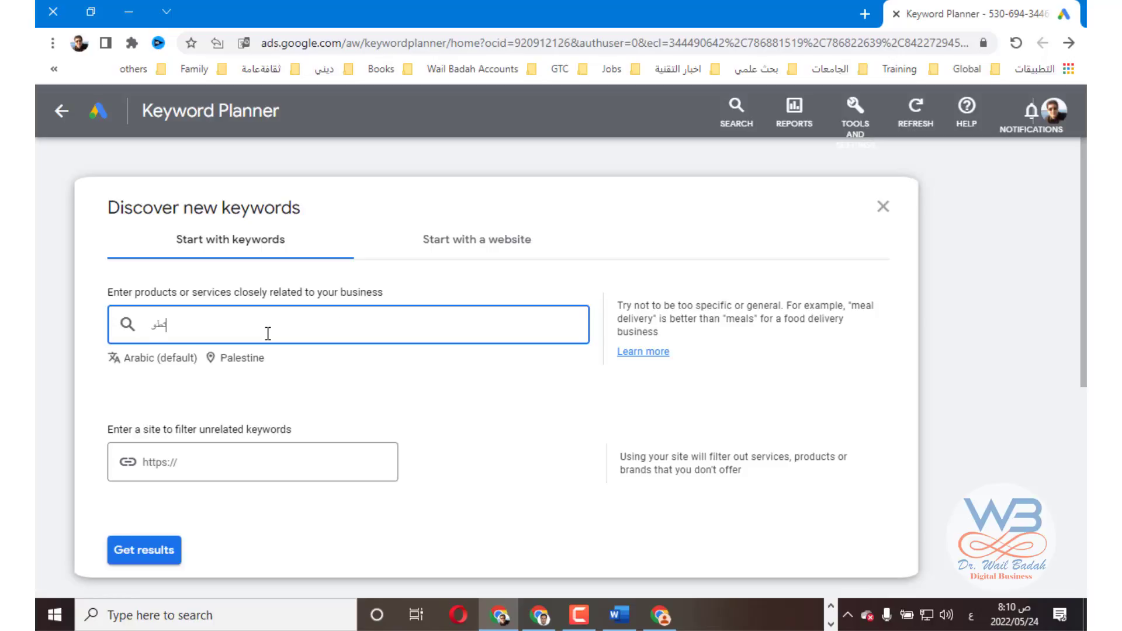
{"action": "type", "text": "ير متجر الكتروني"}
{"action": "key", "text": "Return"}
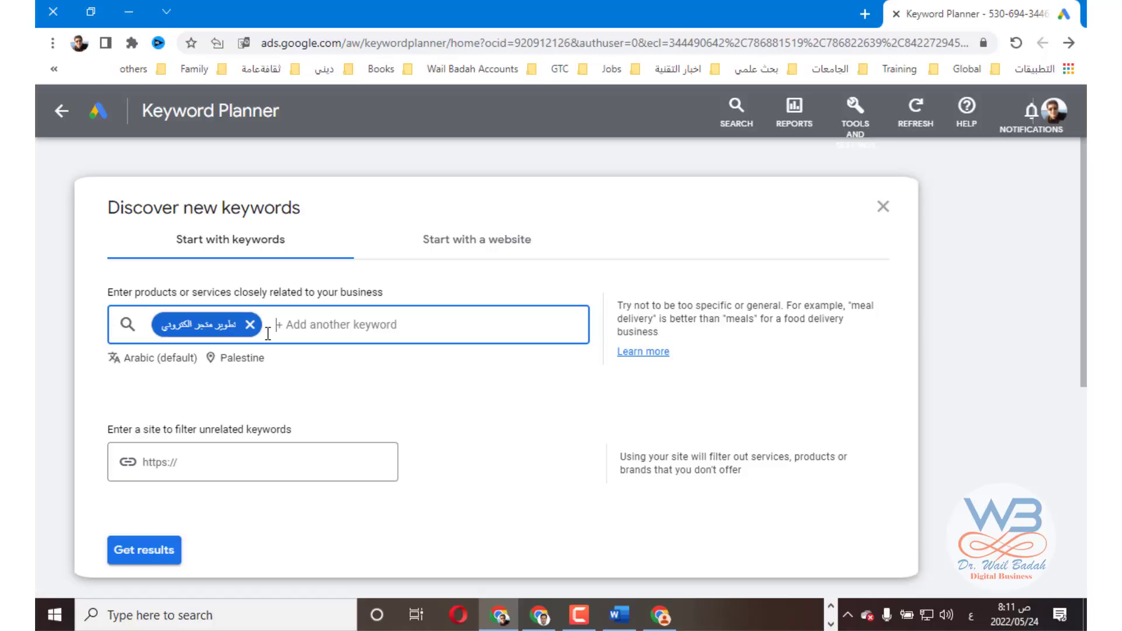
{"action": "type", "text": "انشا"}
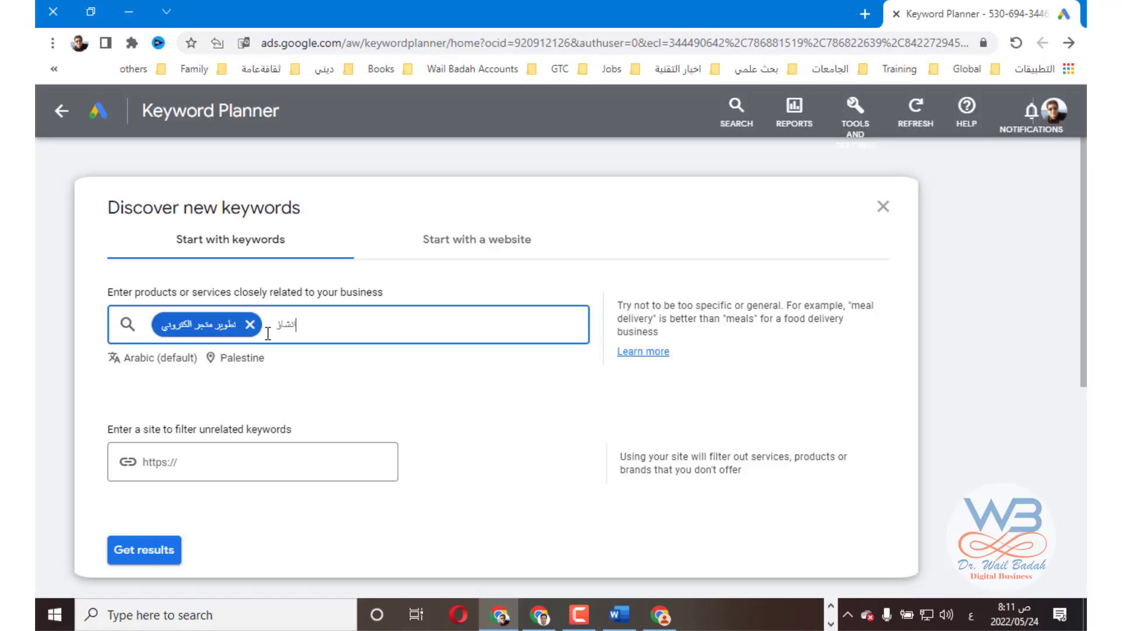
{"action": "type", "text": "ء متجر الكتروني"}
{"action": "key", "text": "Return"}
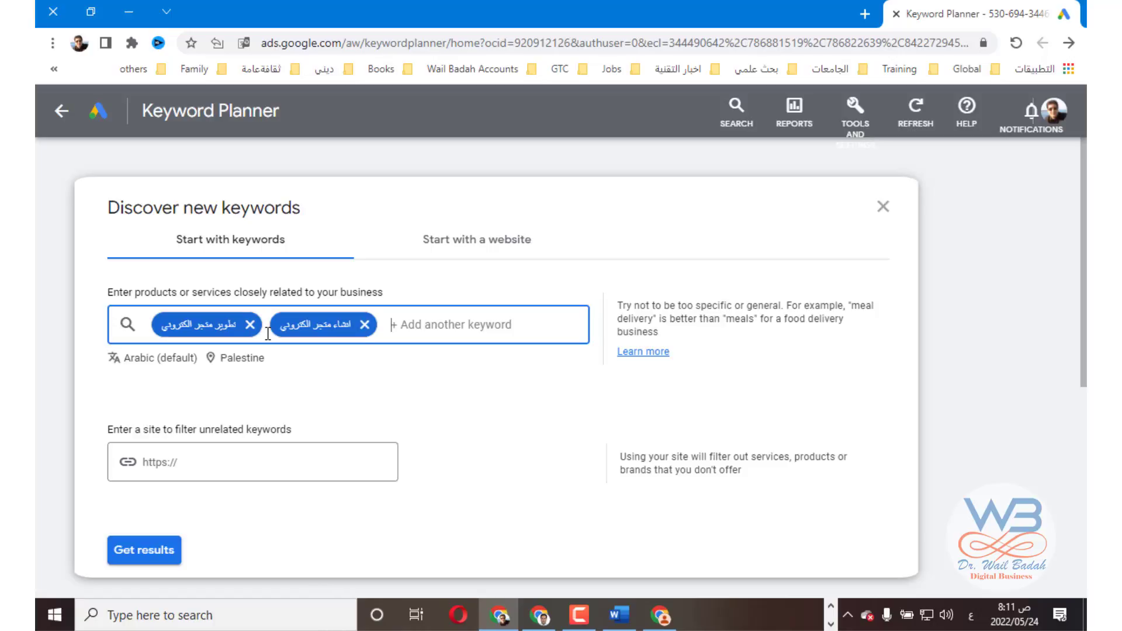
{"action": "type", "text": "برم"}
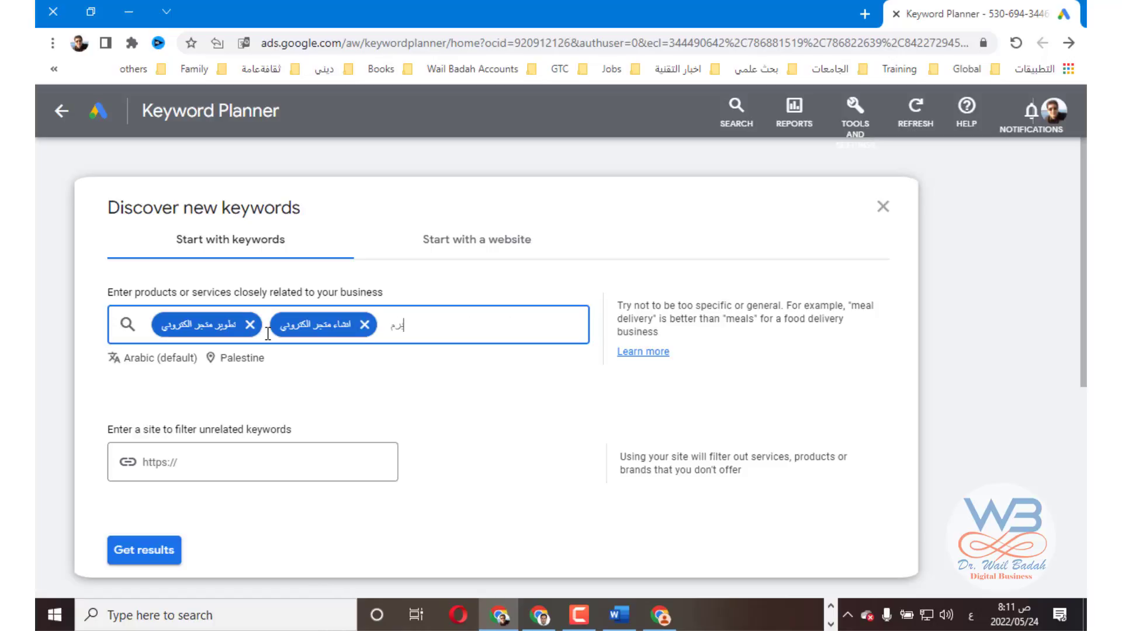
{"action": "type", "text": "جة متجر الكتروني"}
{"action": "key", "text": "Return"}
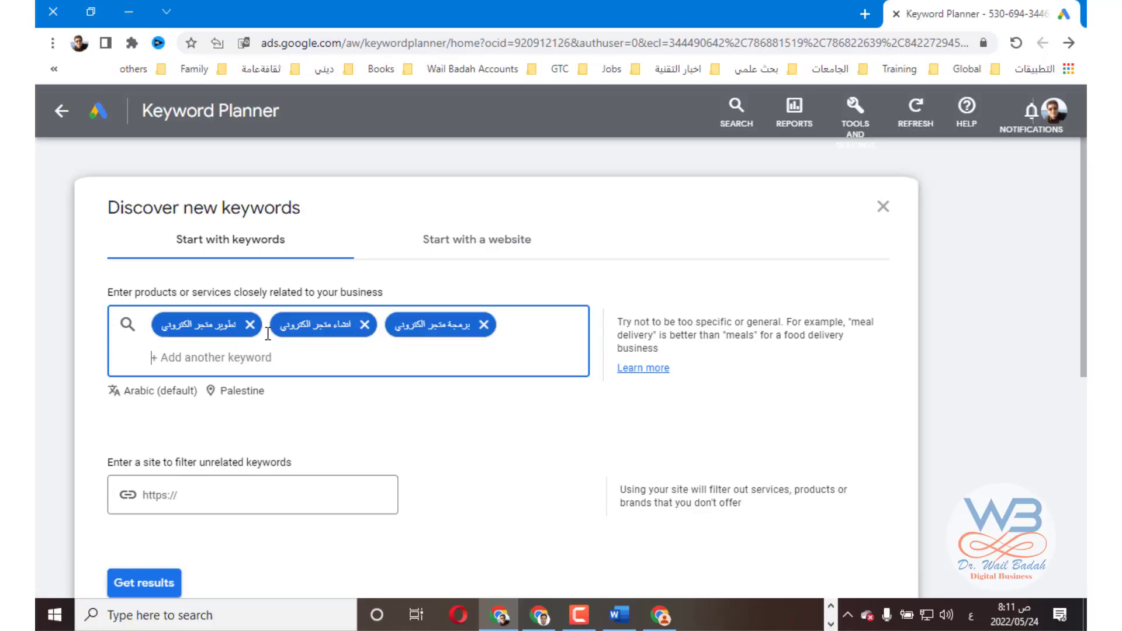
{"action": "scroll", "coordinate": [181, 497], "scroll_direction": "down", "scroll_amount": 1}
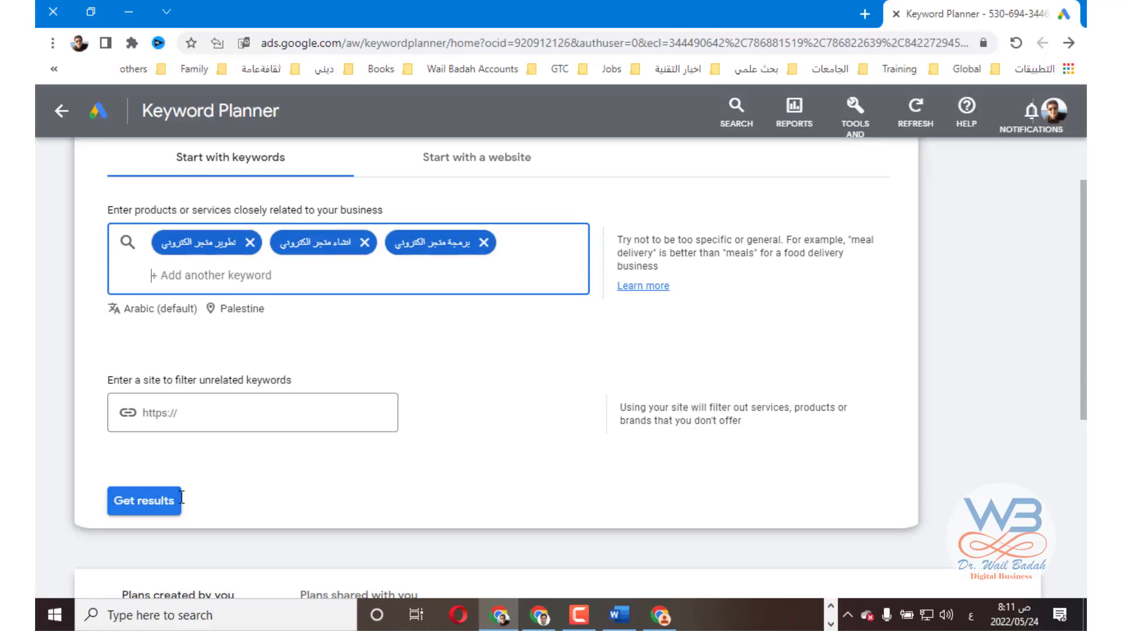
{"action": "left_click", "coordinate": [152, 510]}
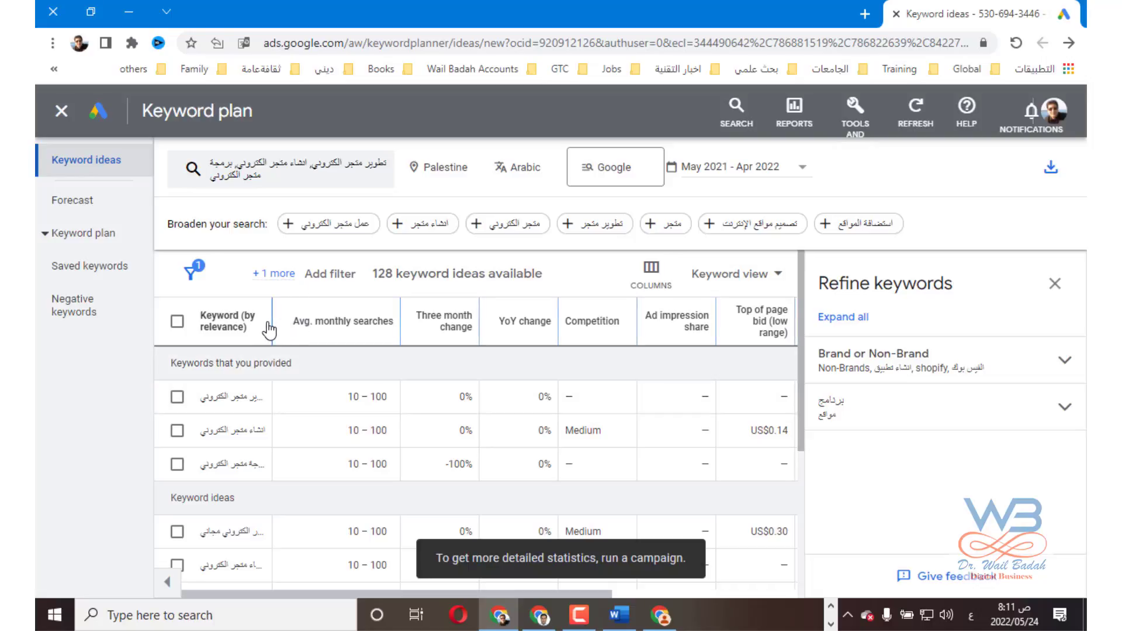
Step: Widen the keyword column and examine the competition levels of the provided keywords and keyword ideas
{"action": "left_click_drag", "start_coordinate": [273, 316], "coordinate": [325, 316]}
{"action": "scroll", "coordinate": [250, 419], "scroll_direction": "down", "scroll_amount": 5}
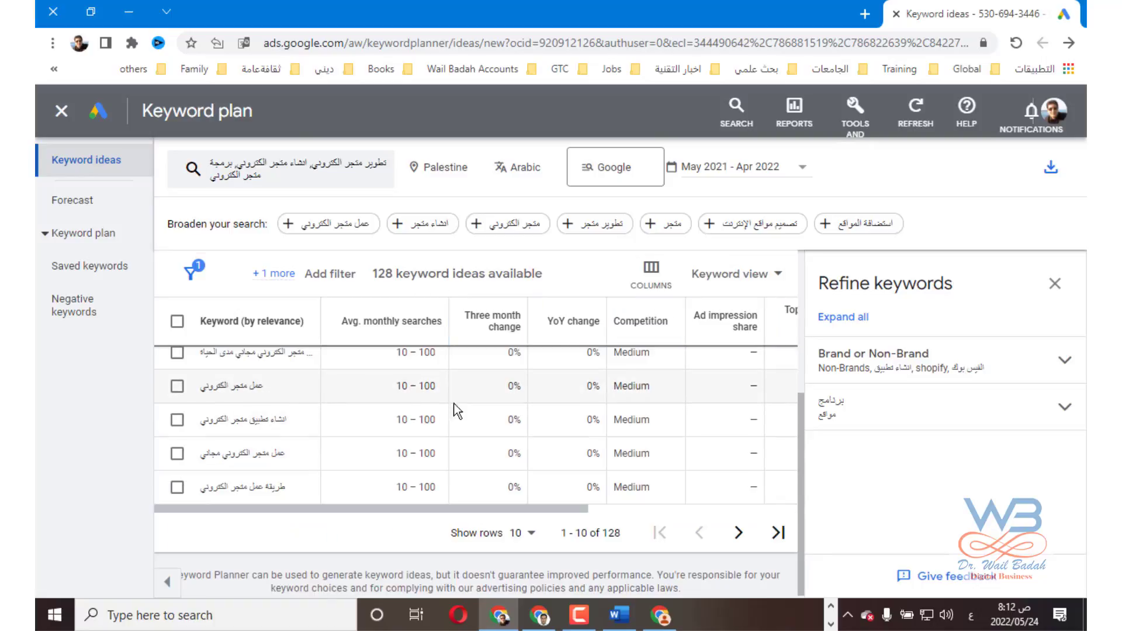
{"action": "double_click", "coordinate": [648, 390]}
{"action": "mouse_move", "coordinate": [629, 330]}
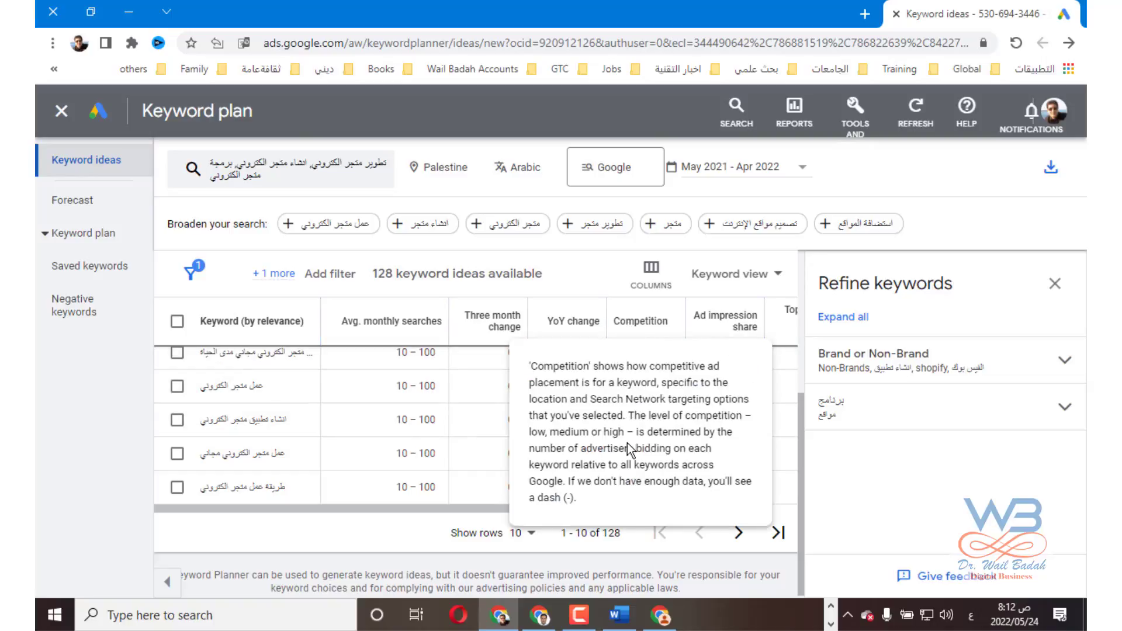
{"action": "scroll", "coordinate": [647, 411], "scroll_direction": "up", "scroll_amount": 3}
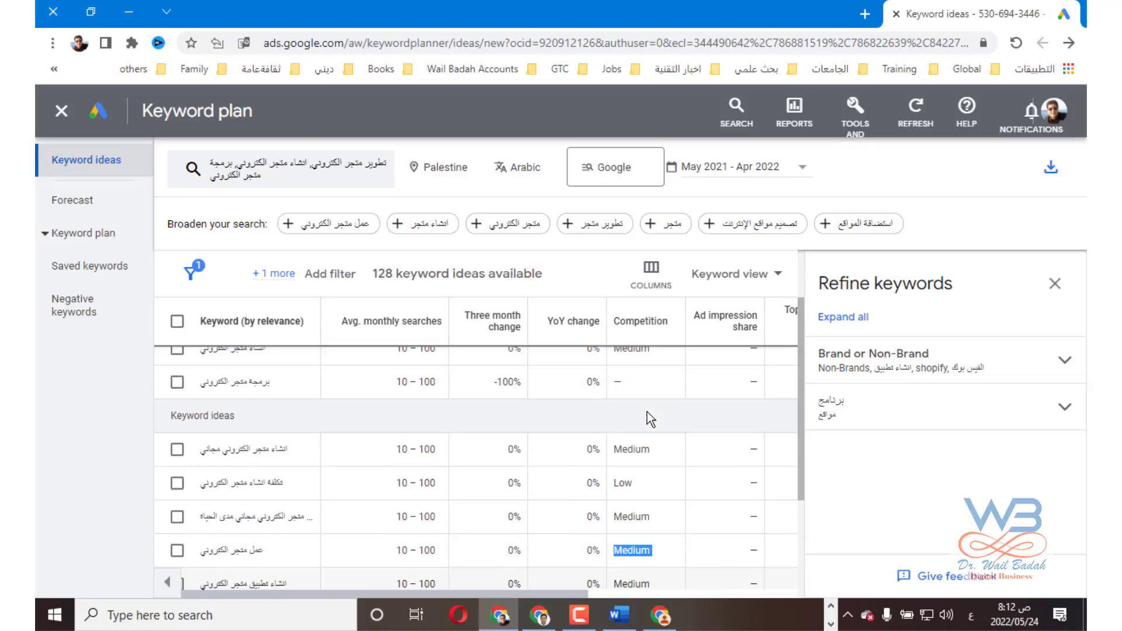
{"action": "scroll", "coordinate": [647, 411], "scroll_direction": "down", "scroll_amount": 3}
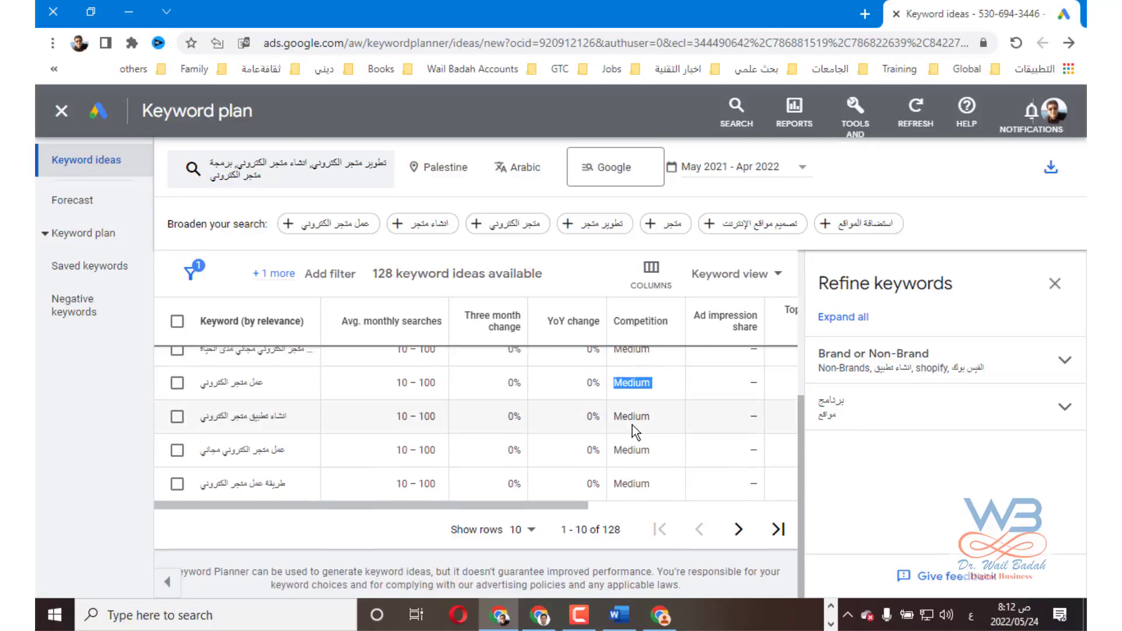
{"action": "scroll", "coordinate": [641, 421], "scroll_direction": "up", "scroll_amount": 2}
{"action": "double_click", "coordinate": [624, 399]}
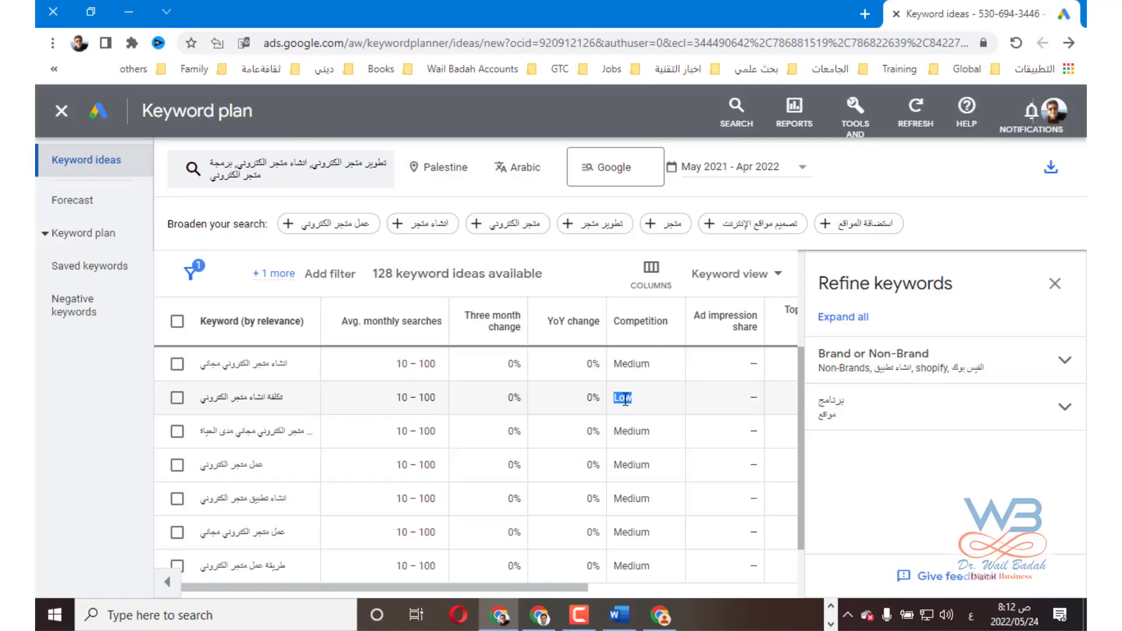
{"action": "scroll", "coordinate": [607, 408], "scroll_direction": "up", "scroll_amount": 3}
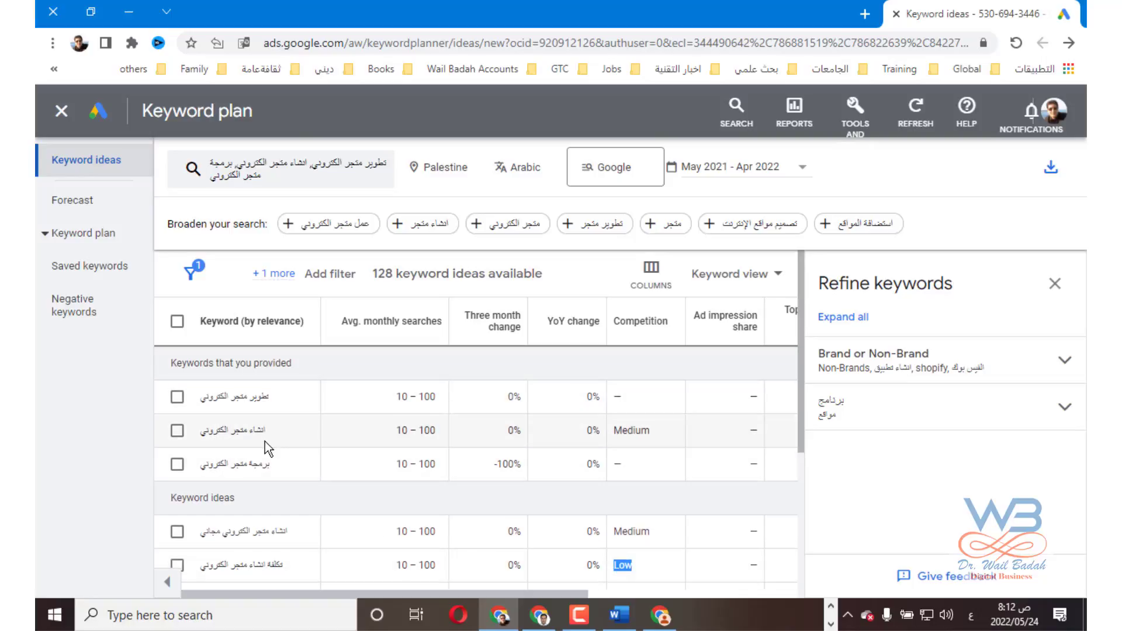
Step: Search Windows for "txt", open a blank Notepad document, and return to the keyword ideas in the browser
{"action": "left_click", "coordinate": [139, 616]}
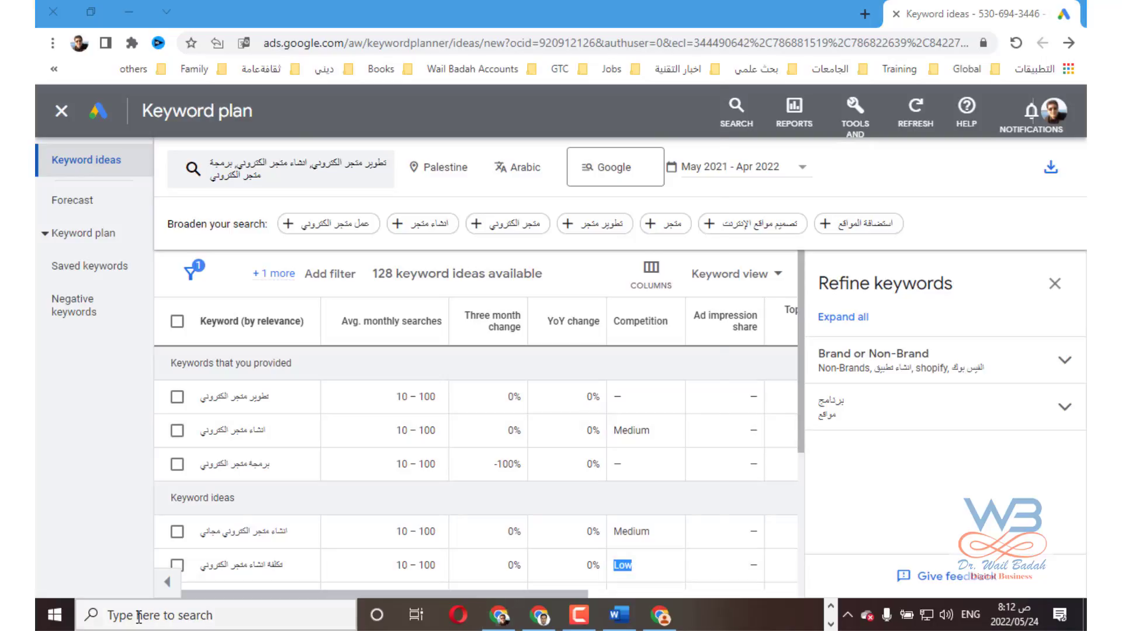
{"action": "type", "text": "فءعف"}
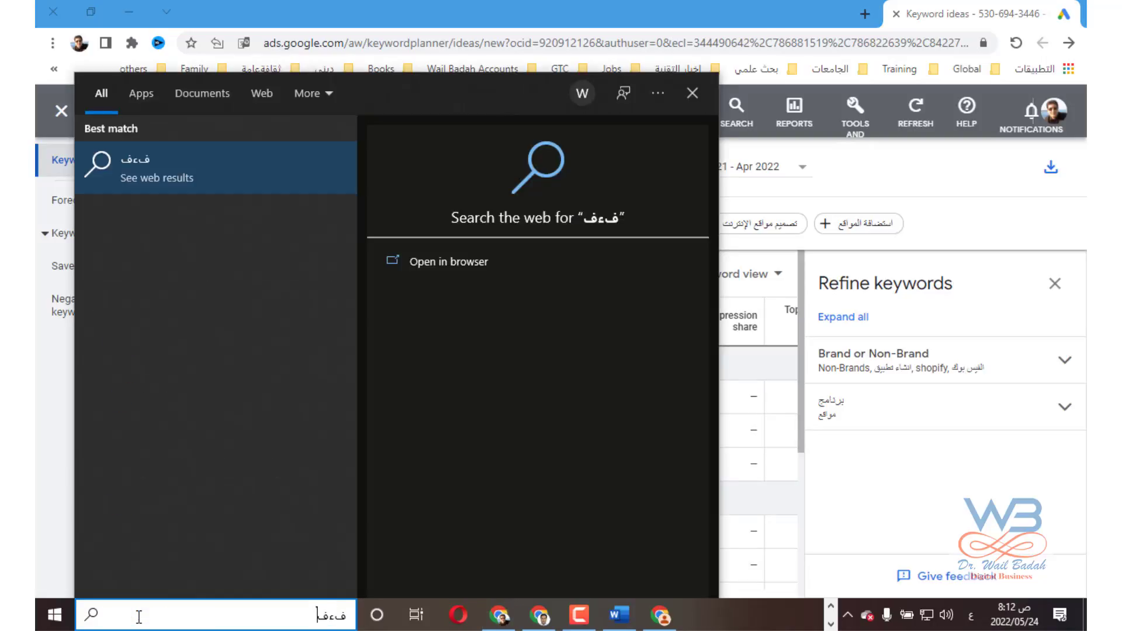
{"action": "key", "text": "BackSpace"}
{"action": "key", "text": "BackSpace"}
{"action": "key", "text": "BackSpace"}
{"action": "key", "text": "alt+shift"}
{"action": "type", "text": "txt"}
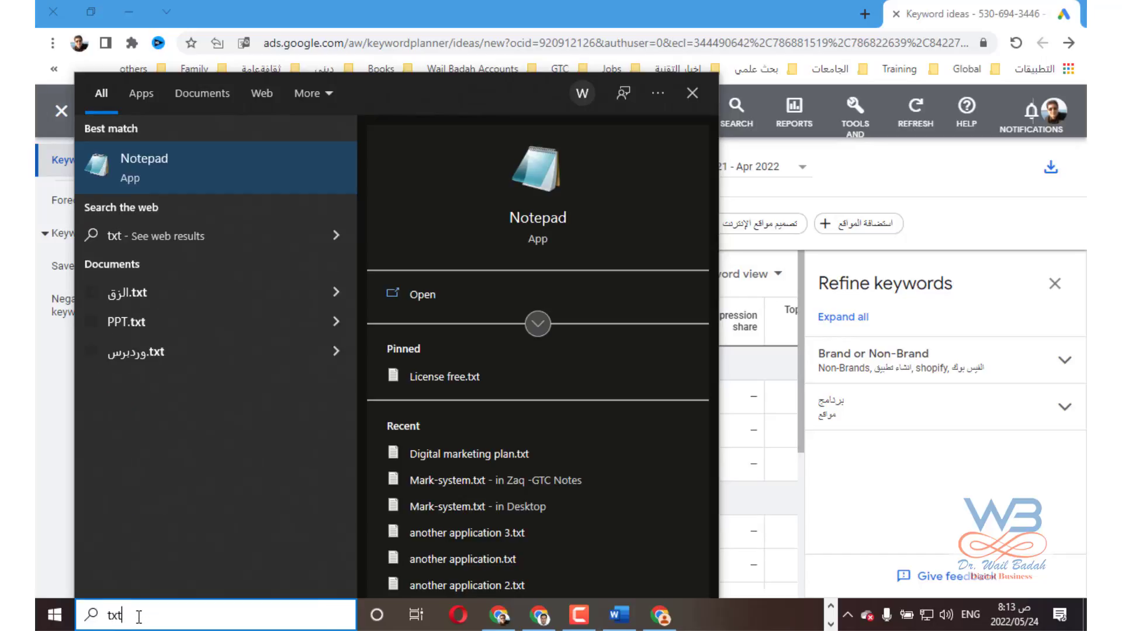
{"action": "key", "text": "Return"}
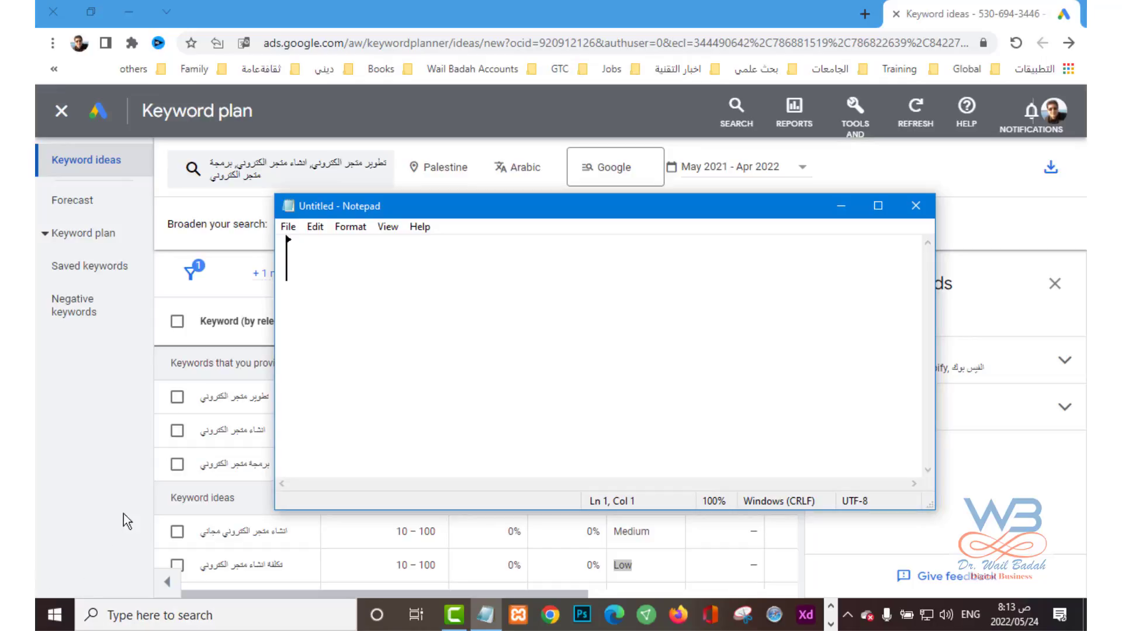
{"action": "key", "text": "alt+F4"}
{"action": "left_click", "coordinate": [531, 351]}
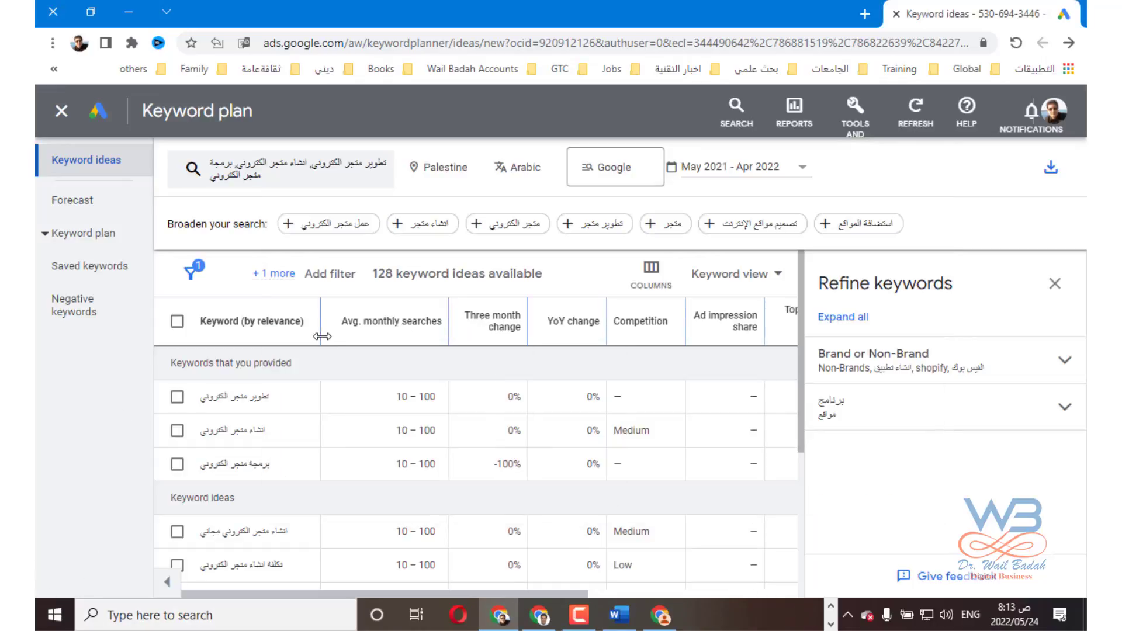
Step: Sort the keyword ideas by competition from highest to lowest and review the sorted keywords
{"action": "mouse_move", "coordinate": [354, 326]}
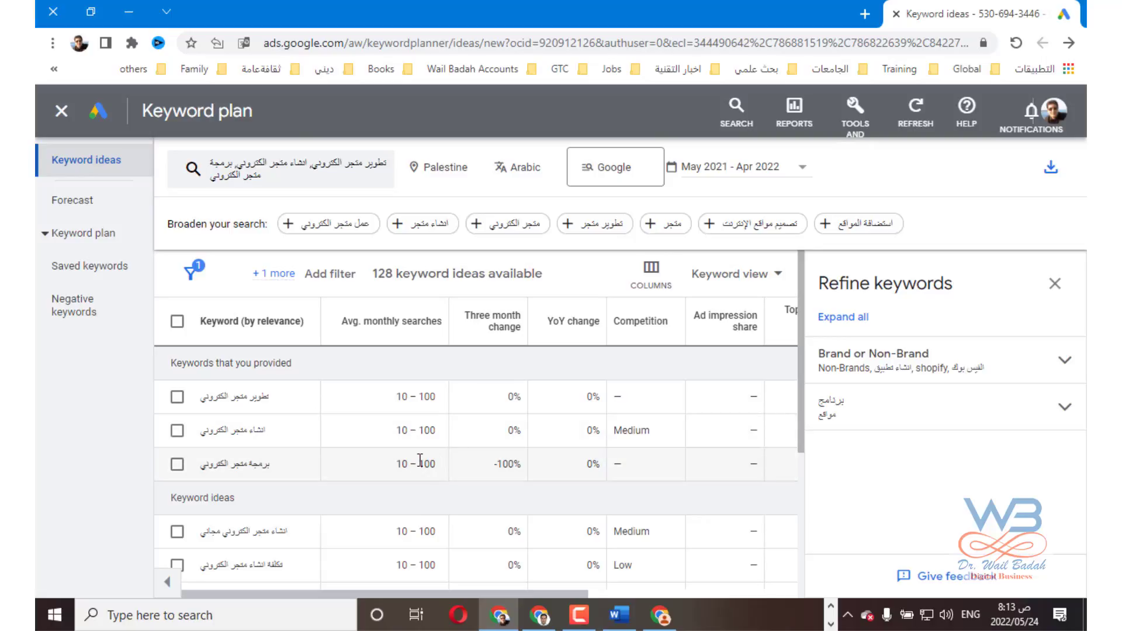
{"action": "scroll", "coordinate": [415, 463], "scroll_direction": "down", "scroll_amount": 5}
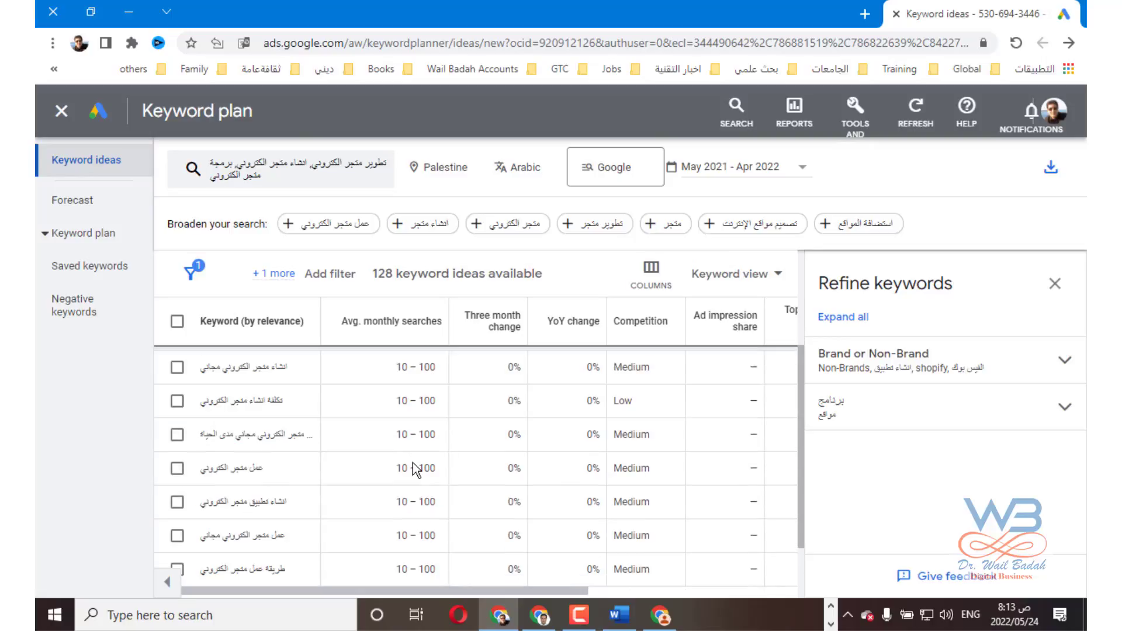
{"action": "scroll", "coordinate": [403, 482], "scroll_direction": "up", "scroll_amount": 5}
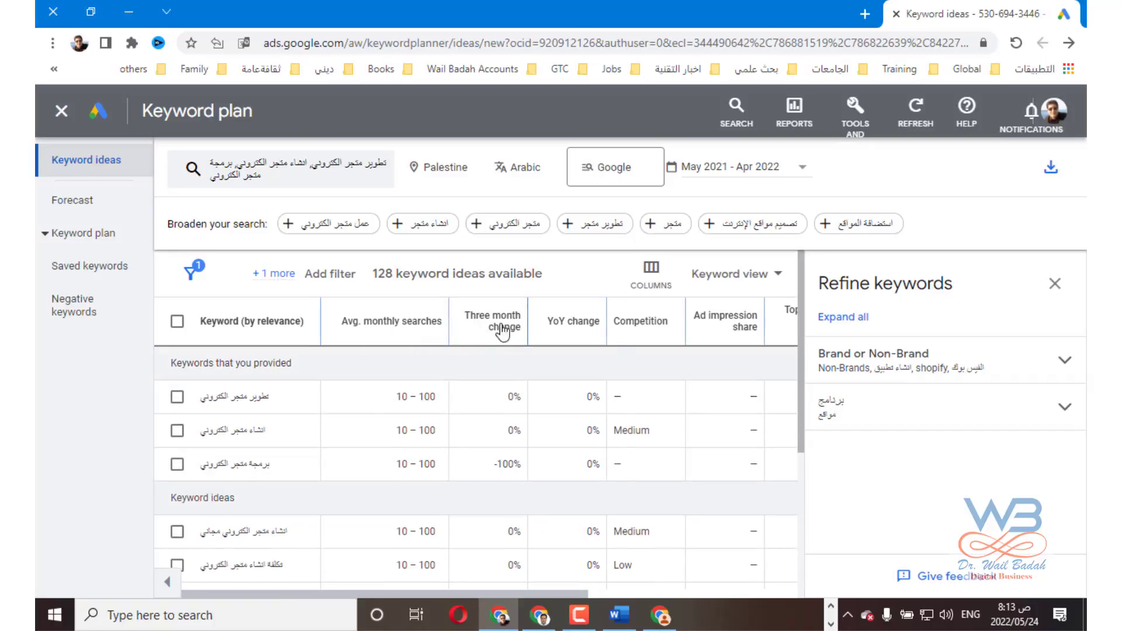
{"action": "left_click", "coordinate": [643, 326]}
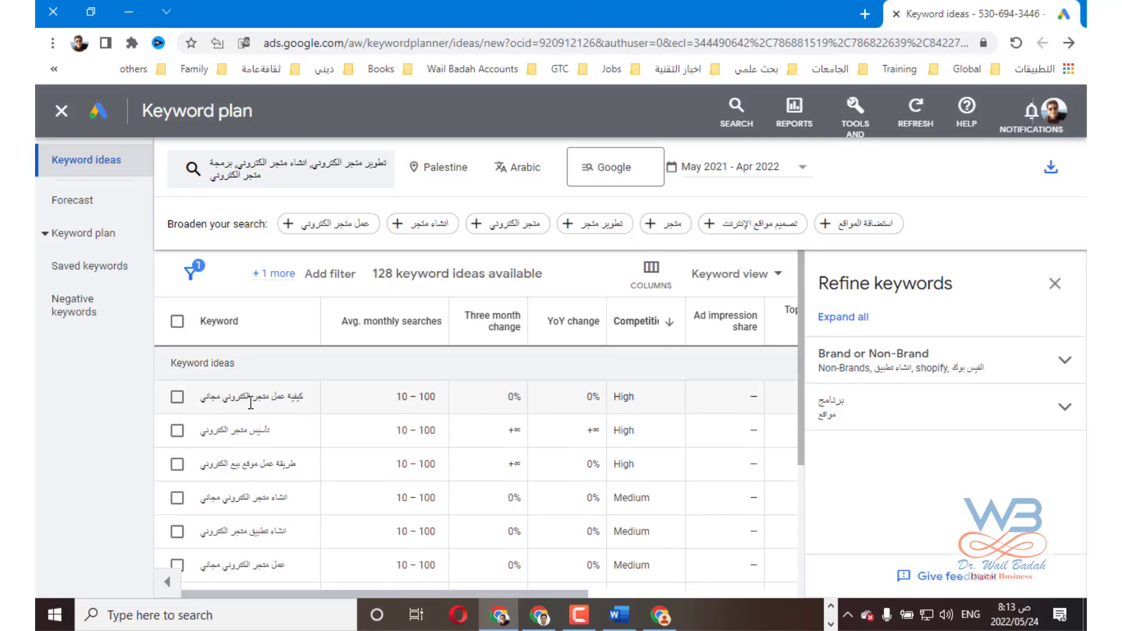
{"action": "scroll", "coordinate": [620, 483], "scroll_direction": "down", "scroll_amount": 4}
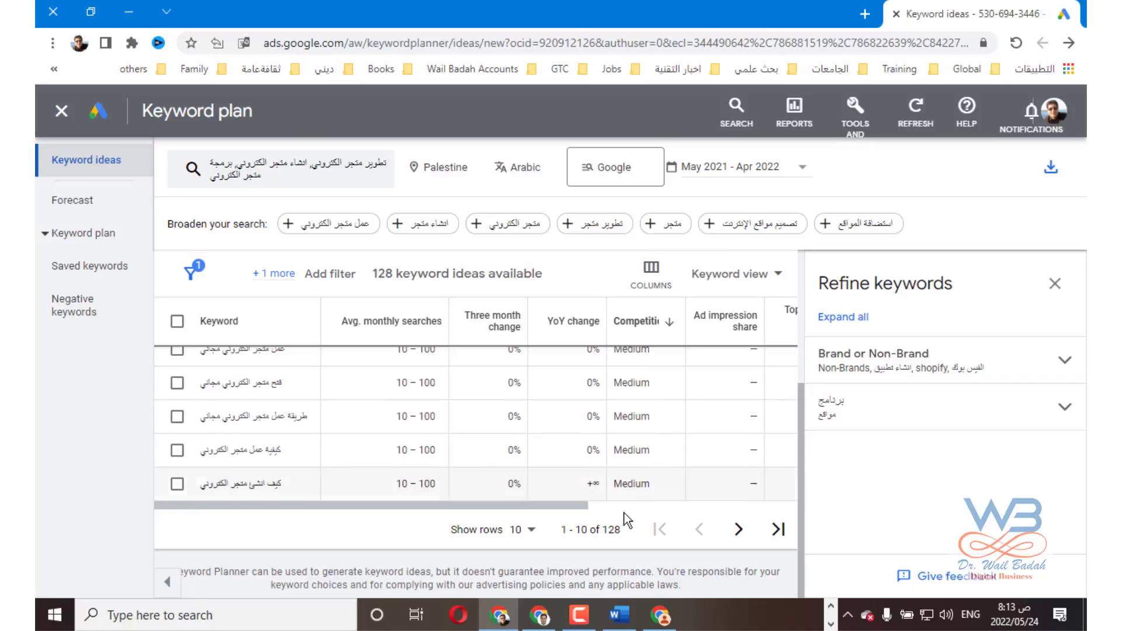
{"action": "scroll", "coordinate": [623, 517], "scroll_direction": "up", "scroll_amount": 5}
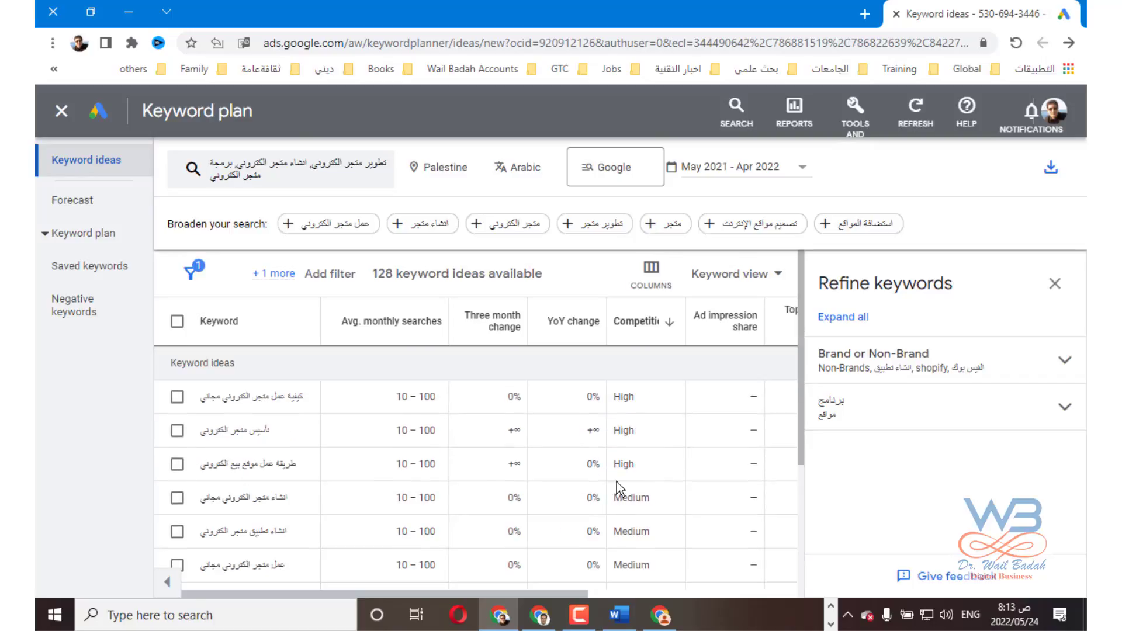
Step: Sort the keyword ideas by lowest competition to review them, and restore the highest-first order
{"action": "left_click", "coordinate": [637, 326]}
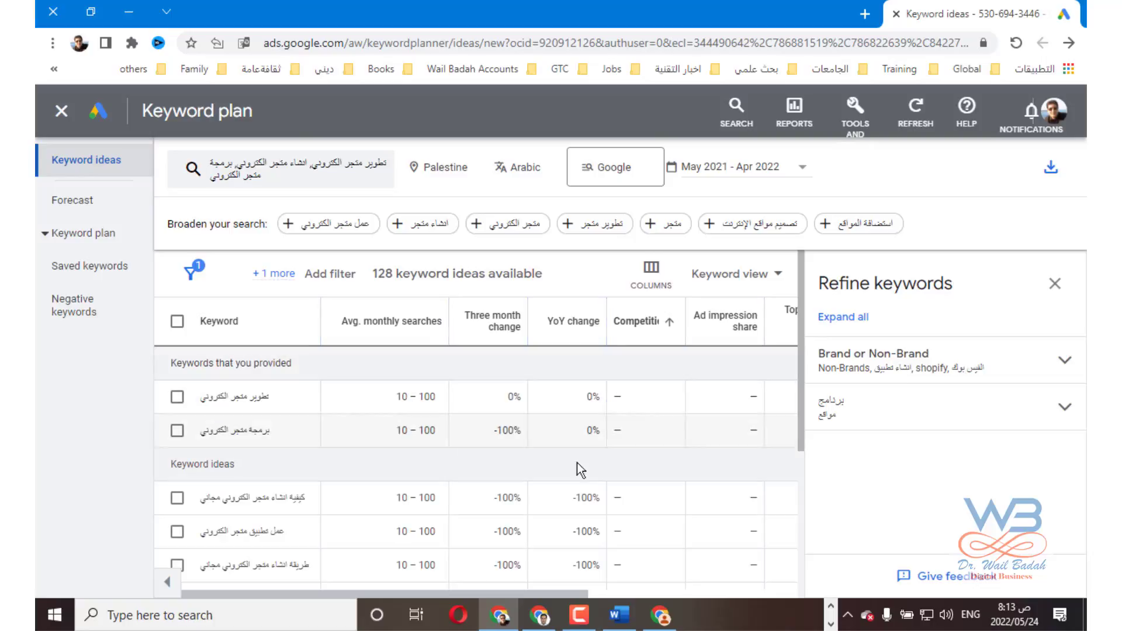
{"action": "scroll", "coordinate": [607, 444], "scroll_direction": "down", "scroll_amount": 2}
{"action": "scroll", "coordinate": [606, 444], "scroll_direction": "down", "scroll_amount": 3}
{"action": "scroll", "coordinate": [606, 444], "scroll_direction": "up", "scroll_amount": 5}
{"action": "scroll", "coordinate": [626, 526], "scroll_direction": "down", "scroll_amount": 2}
{"action": "scroll", "coordinate": [622, 472], "scroll_direction": "up", "scroll_amount": 2}
{"action": "left_click", "coordinate": [651, 325]}
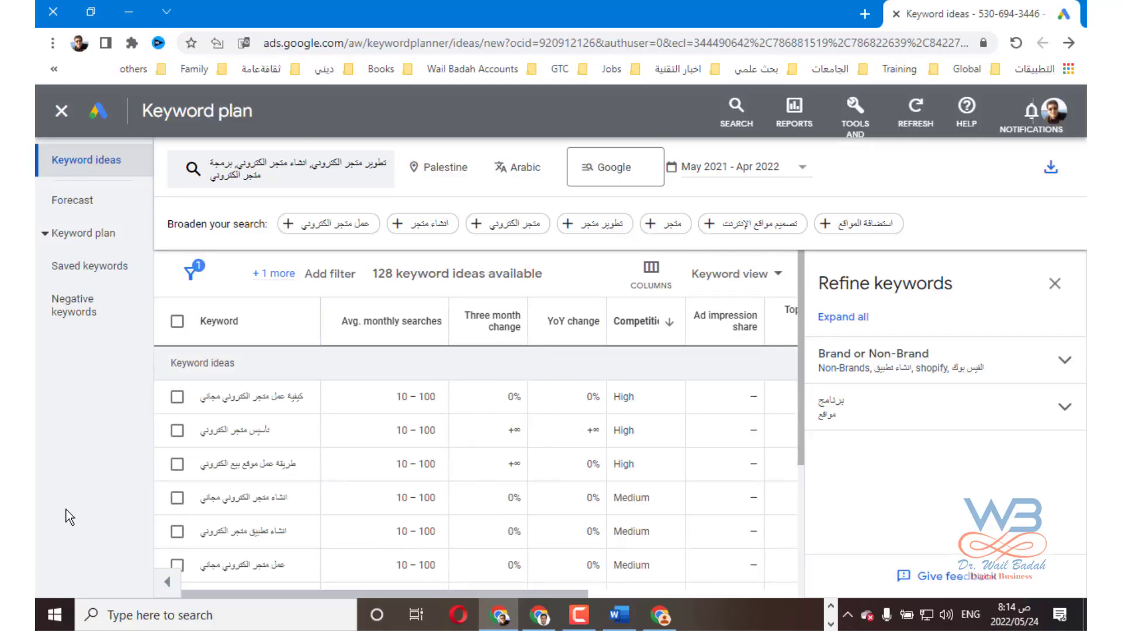
Step: Examine the competition levels across the first three pages of keyword ideas, and return to the first page with highest competition first
{"action": "double_click", "coordinate": [622, 400]}
{"action": "double_click", "coordinate": [623, 432]}
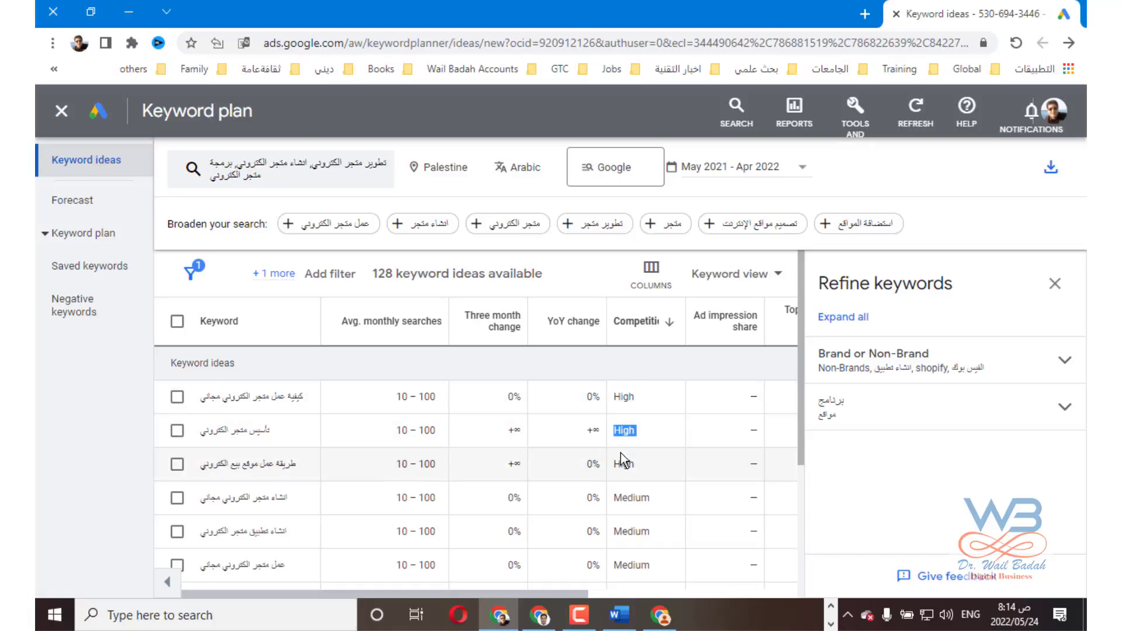
{"action": "double_click", "coordinate": [624, 468]}
{"action": "double_click", "coordinate": [624, 496]}
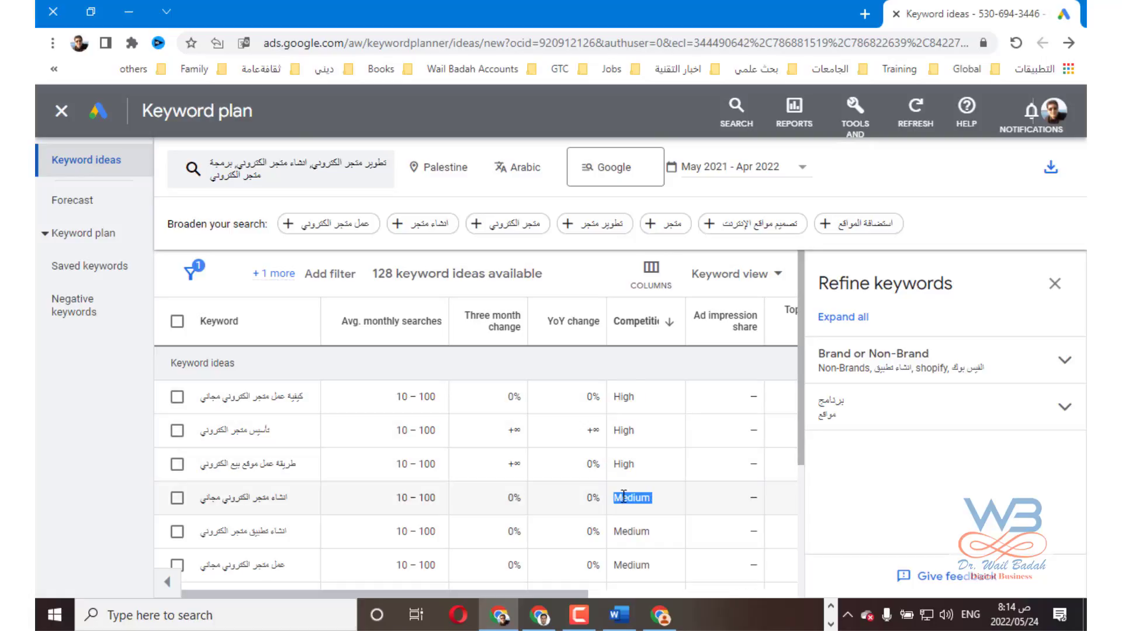
{"action": "scroll", "coordinate": [624, 498], "scroll_direction": "down", "scroll_amount": 3}
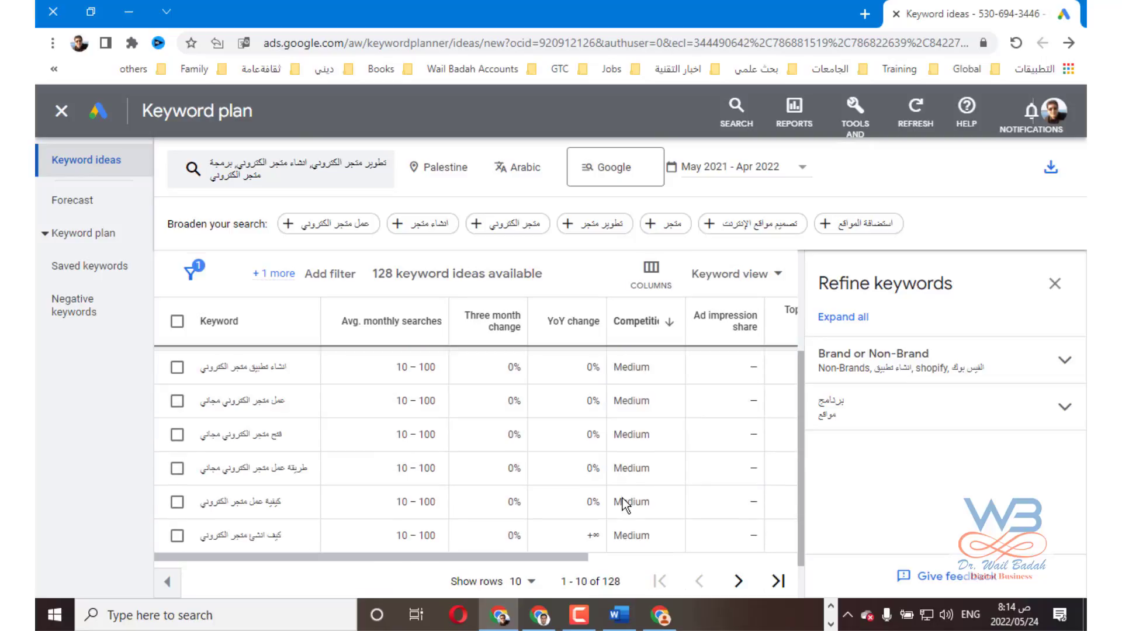
{"action": "left_click", "coordinate": [738, 584]}
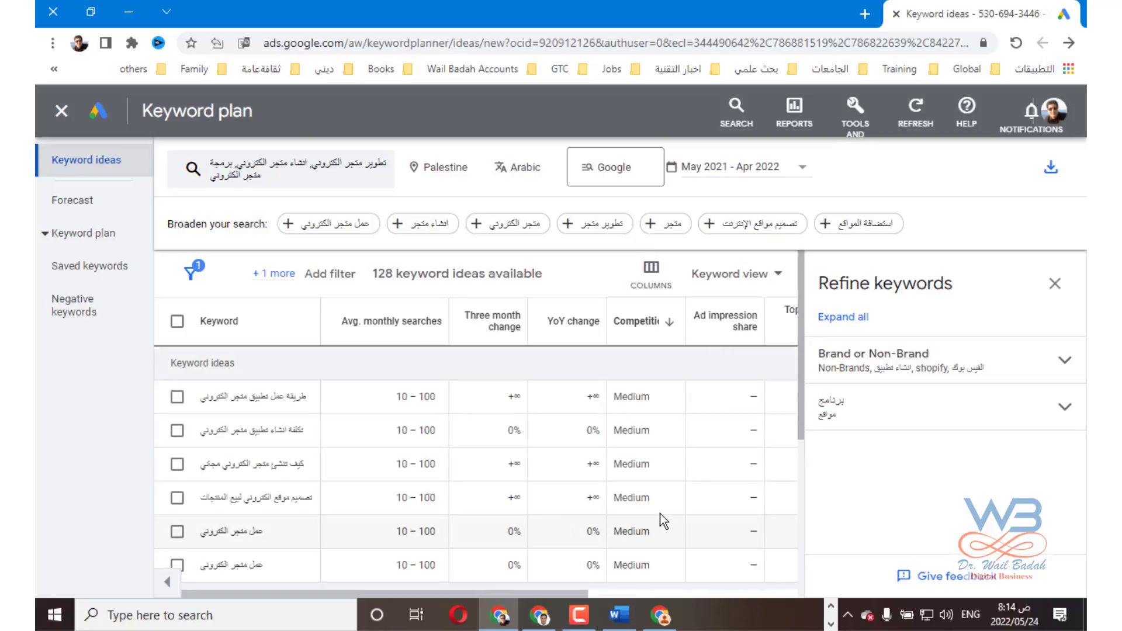
{"action": "scroll", "coordinate": [645, 465], "scroll_direction": "down", "scroll_amount": 3}
{"action": "left_click", "coordinate": [732, 535]}
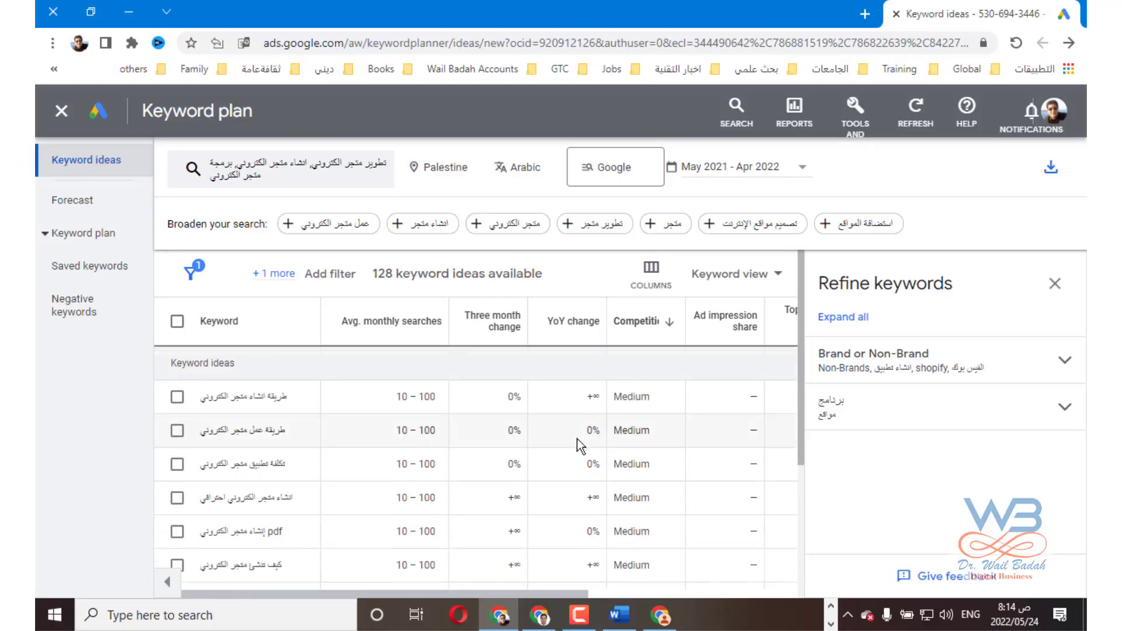
{"action": "scroll", "coordinate": [585, 444], "scroll_direction": "down", "scroll_amount": 3}
{"action": "left_click", "coordinate": [695, 530]}
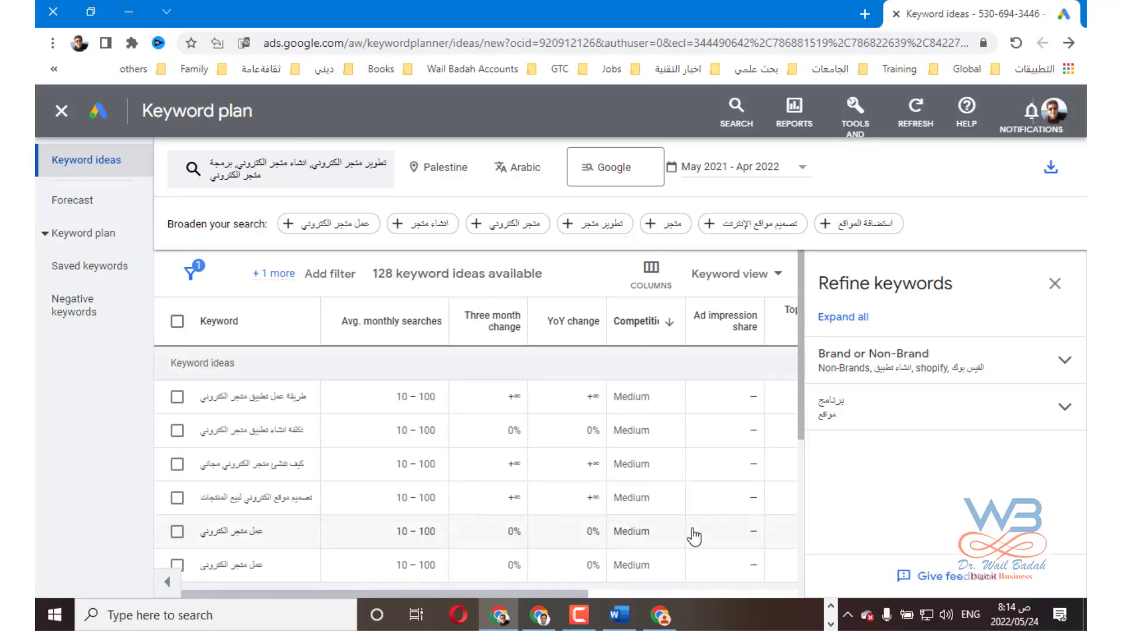
{"action": "left_click", "coordinate": [643, 331]}
{"action": "left_click", "coordinate": [643, 331]}
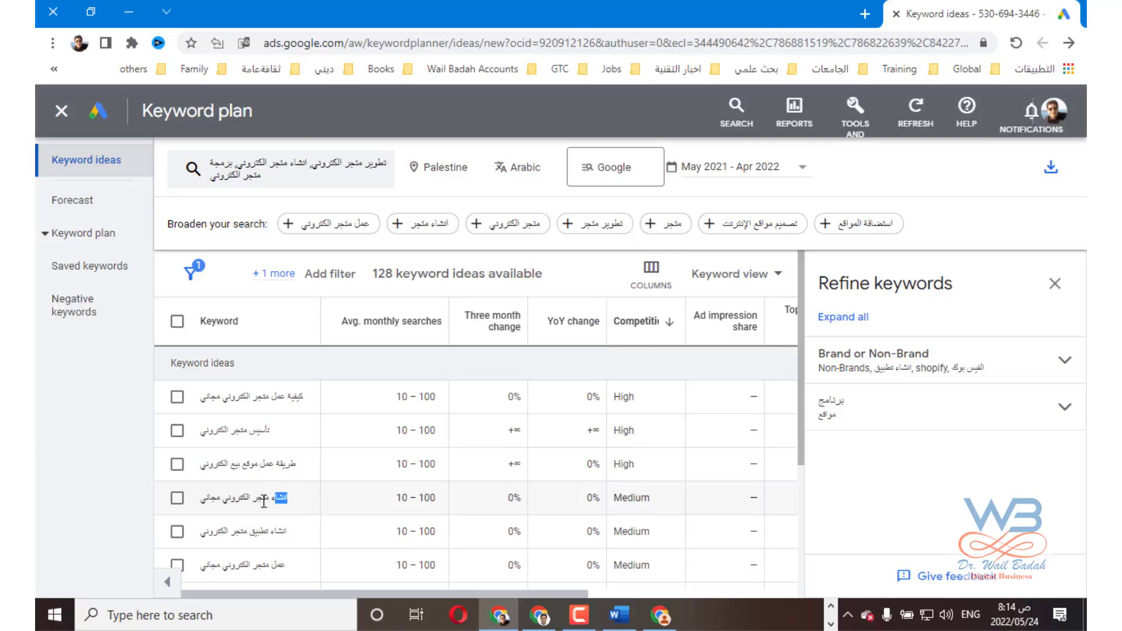
Step: Copy the keyword idea "انشاء تطبيق متجر الكتروني" into the blank Notepad document and start a new line below it
{"action": "left_click_drag", "start_coordinate": [269, 501], "coordinate": [196, 510]}
{"action": "left_click_drag", "start_coordinate": [287, 532], "coordinate": [200, 543]}
{"action": "key", "text": "ctrl+c"}
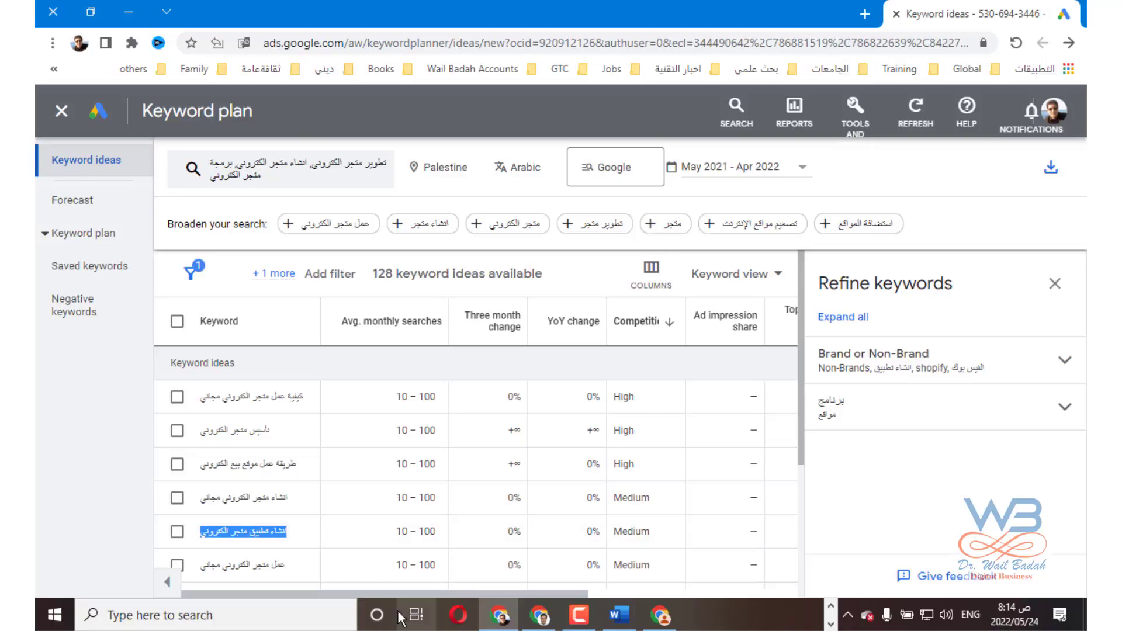
{"action": "left_click", "coordinate": [830, 605]}
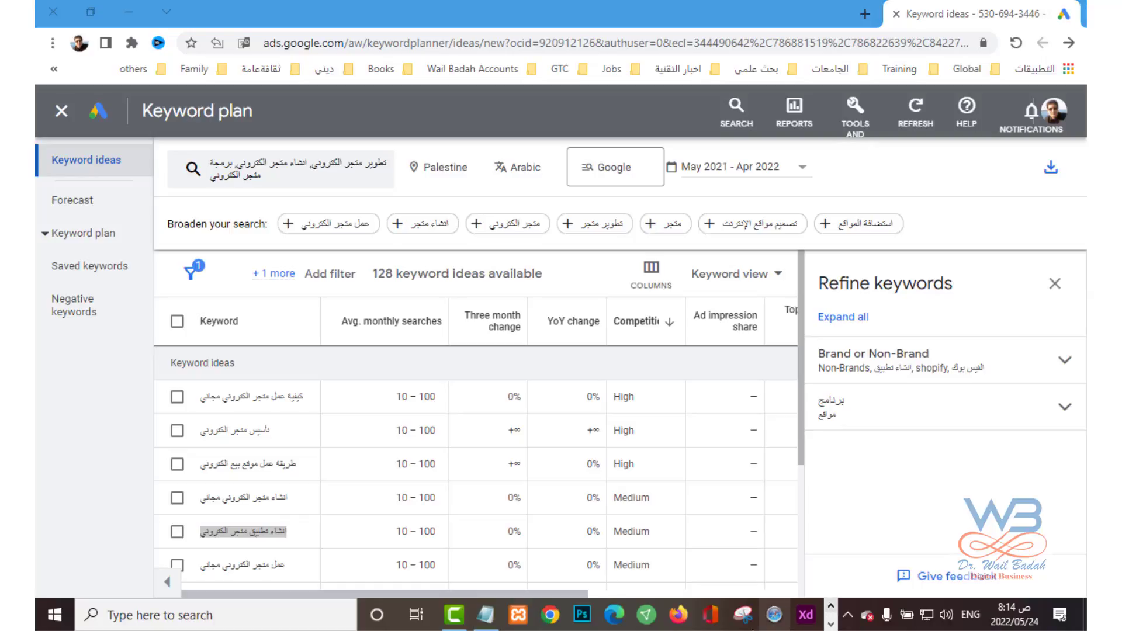
{"action": "left_click", "coordinate": [485, 613]}
{"action": "key", "text": "ctrl+v"}
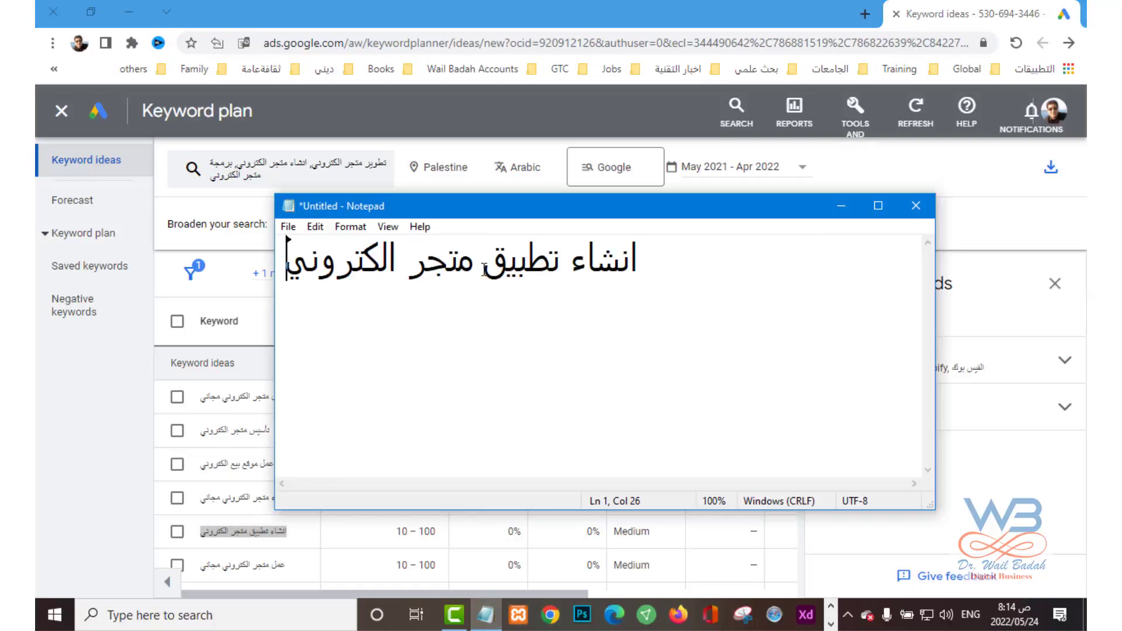
{"action": "left_click_drag", "start_coordinate": [494, 204], "coordinate": [612, 107]}
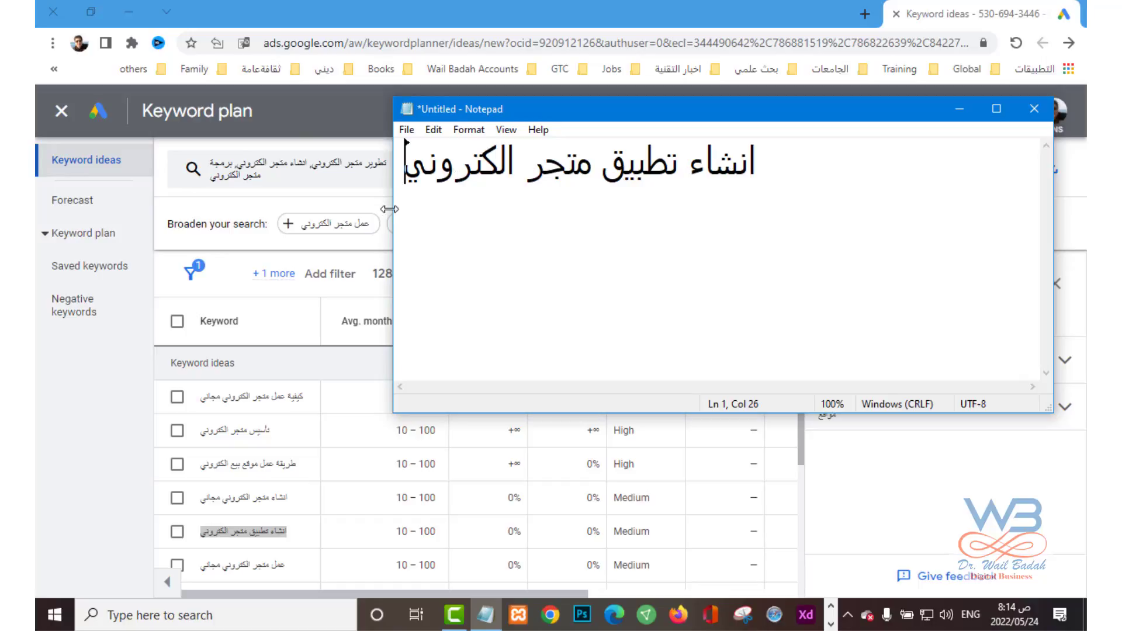
{"action": "key", "text": "Return"}
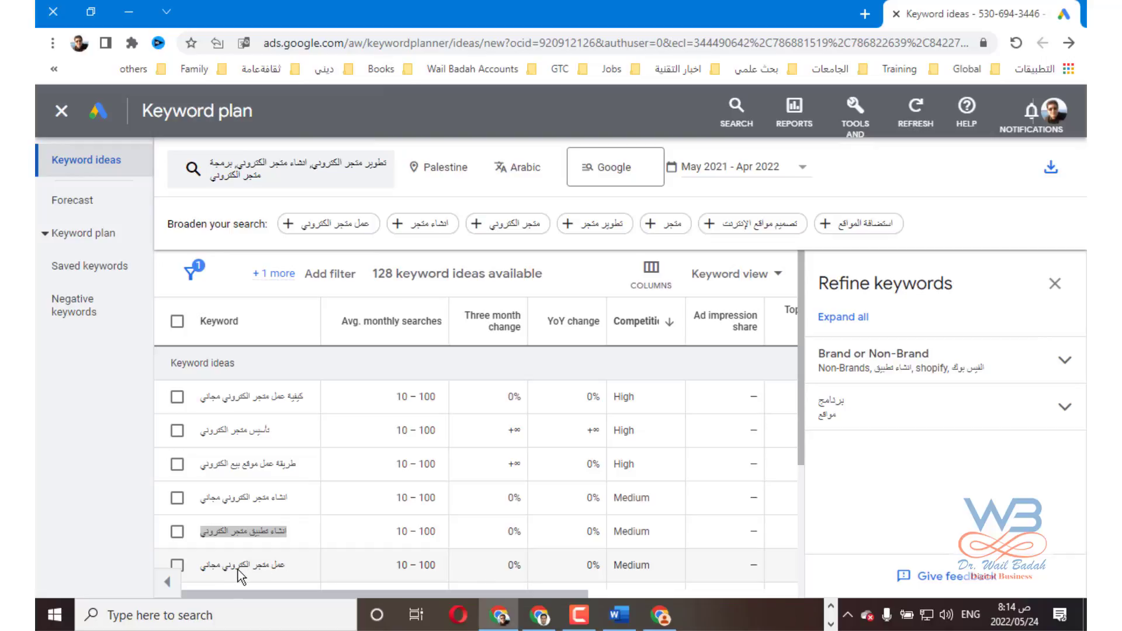
Step: Copy "كيفية عمل متجر الكتروني" to the second line of the Notepad list, arranging the Notepad and browser windows so both are visible
{"action": "left_click_drag", "start_coordinate": [234, 566], "coordinate": [287, 562]}
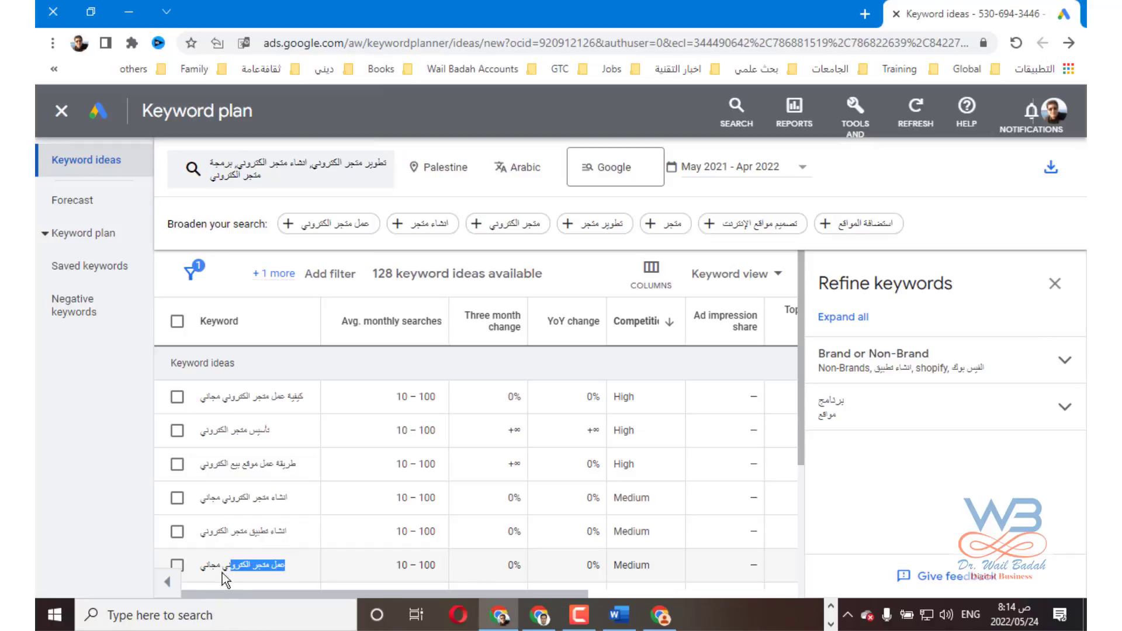
{"action": "left_click", "coordinate": [252, 569]}
{"action": "scroll", "coordinate": [299, 546], "scroll_direction": "down", "scroll_amount": 4}
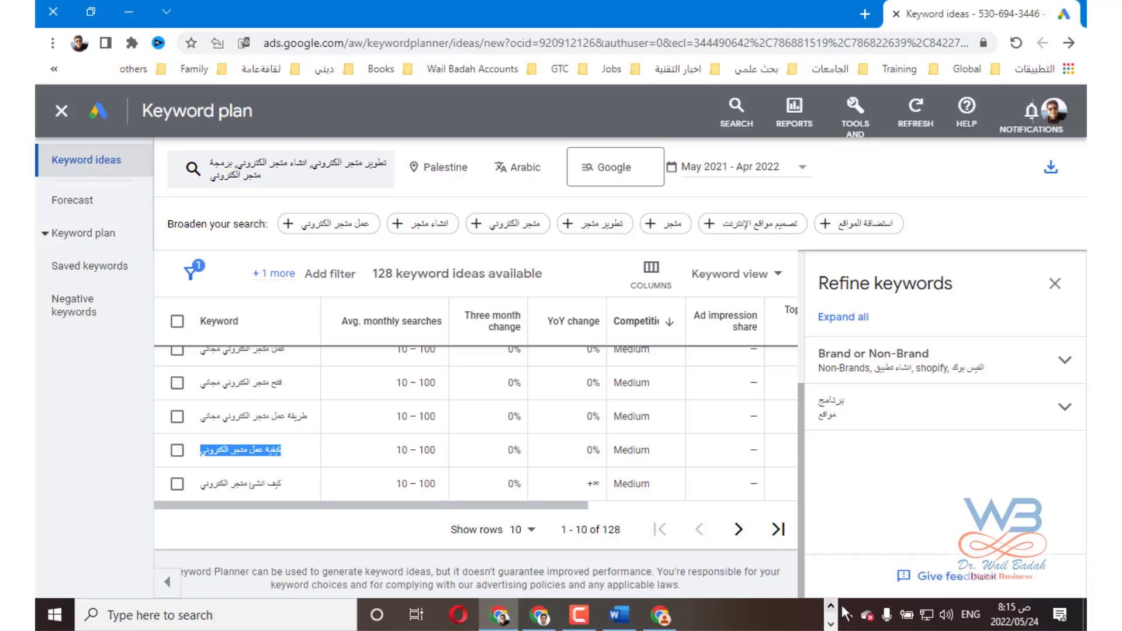
{"action": "left_click", "coordinate": [99, 14]}
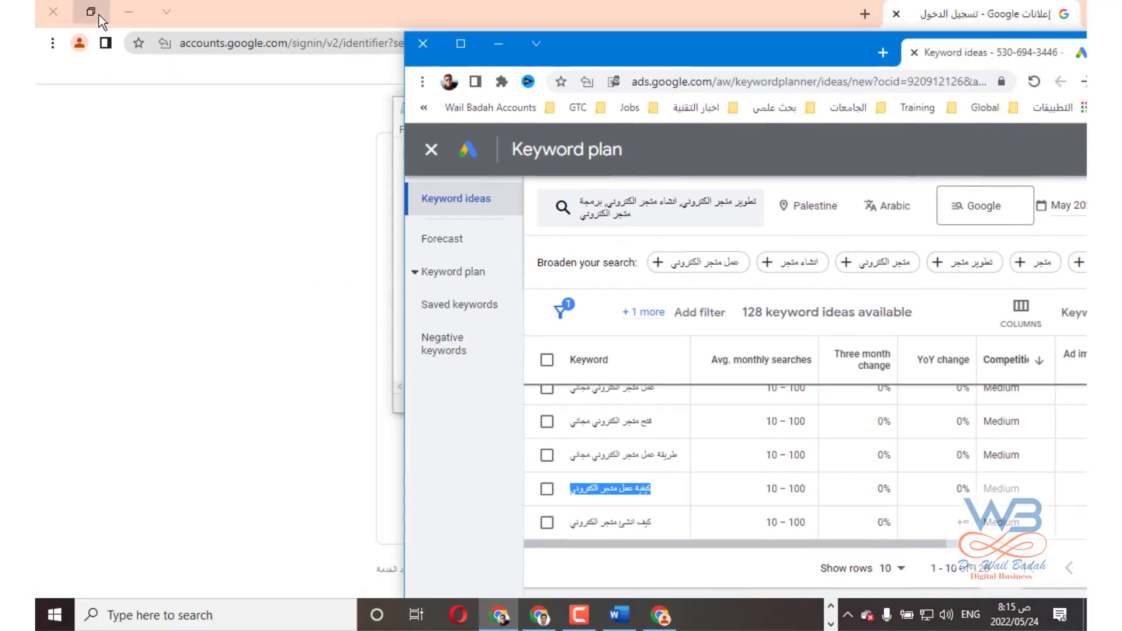
{"action": "left_click", "coordinate": [831, 607]}
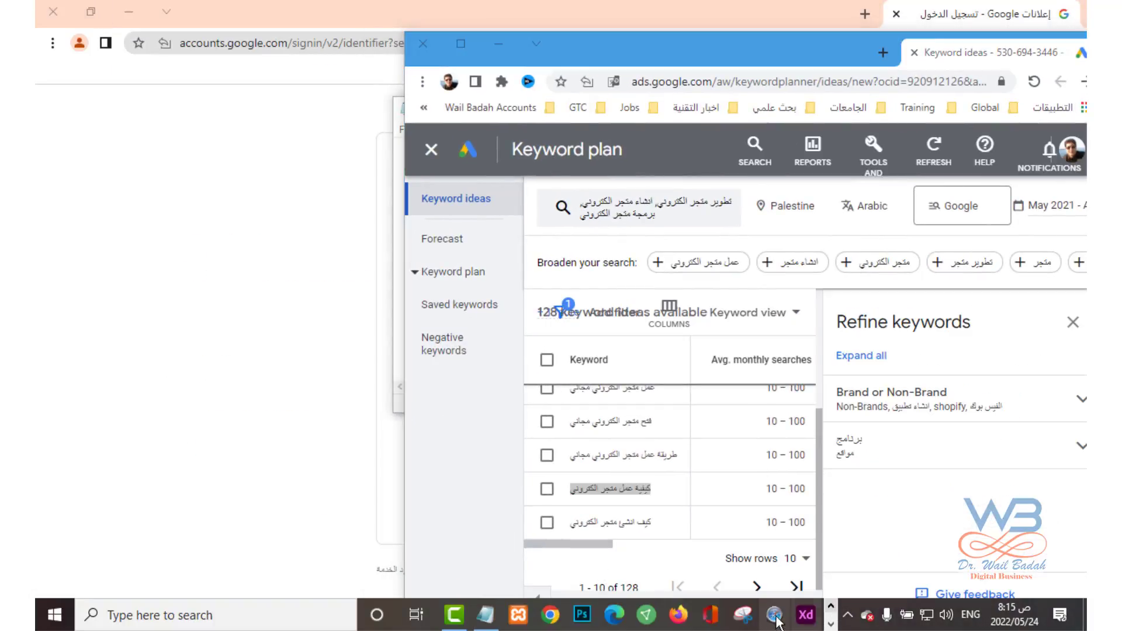
{"action": "left_click", "coordinate": [485, 618]}
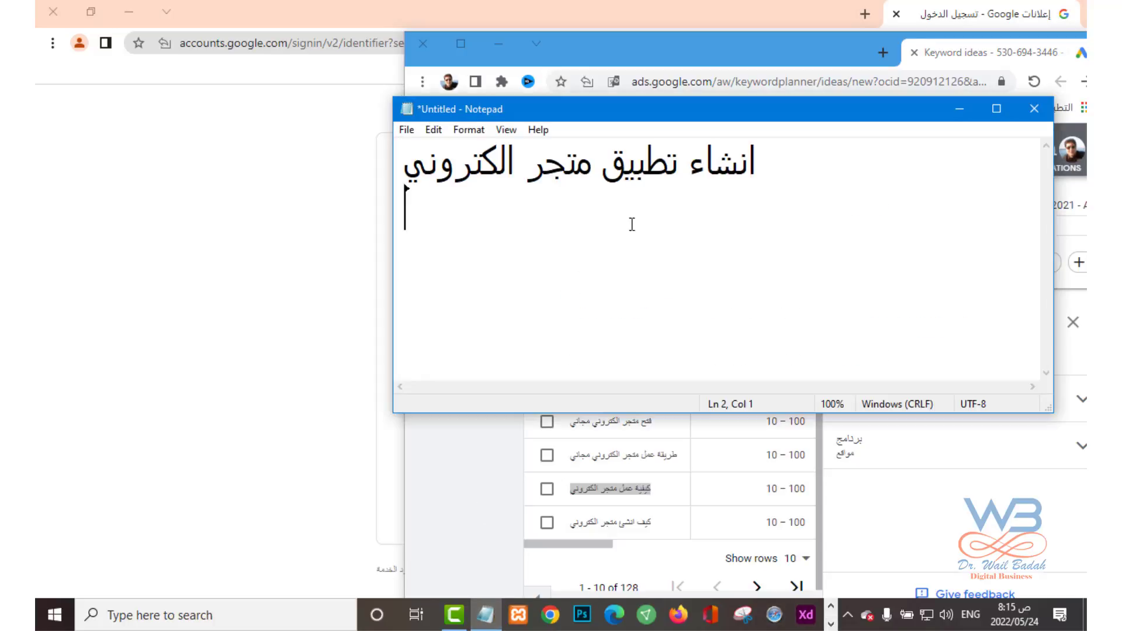
{"action": "left_click_drag", "start_coordinate": [1056, 260], "coordinate": [833, 260]}
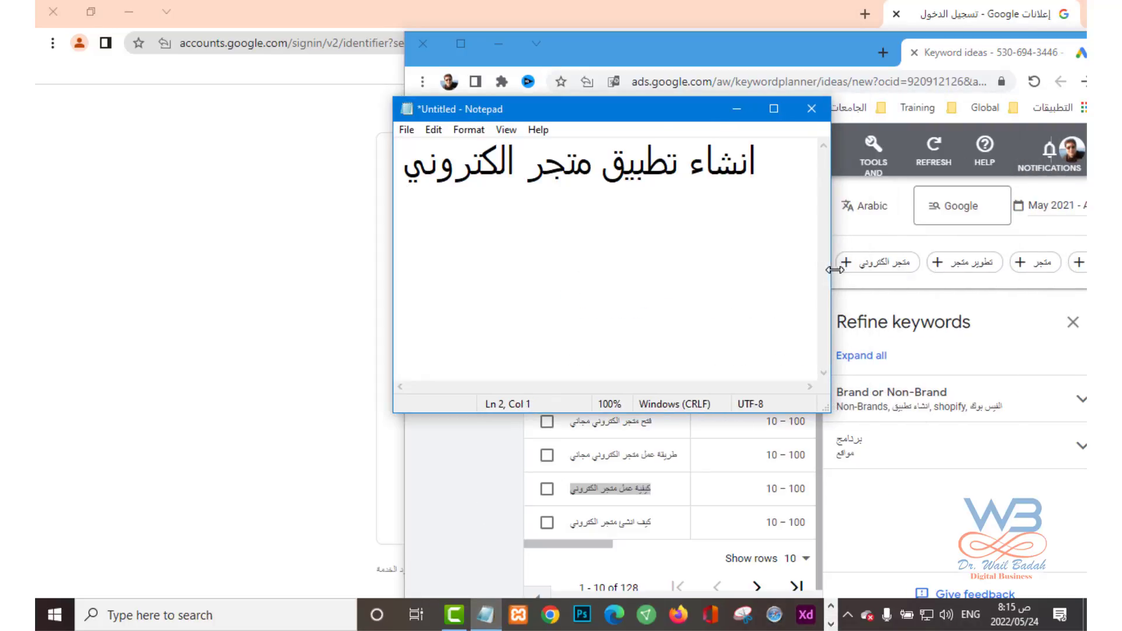
{"action": "left_click_drag", "start_coordinate": [659, 104], "coordinate": [324, 86]}
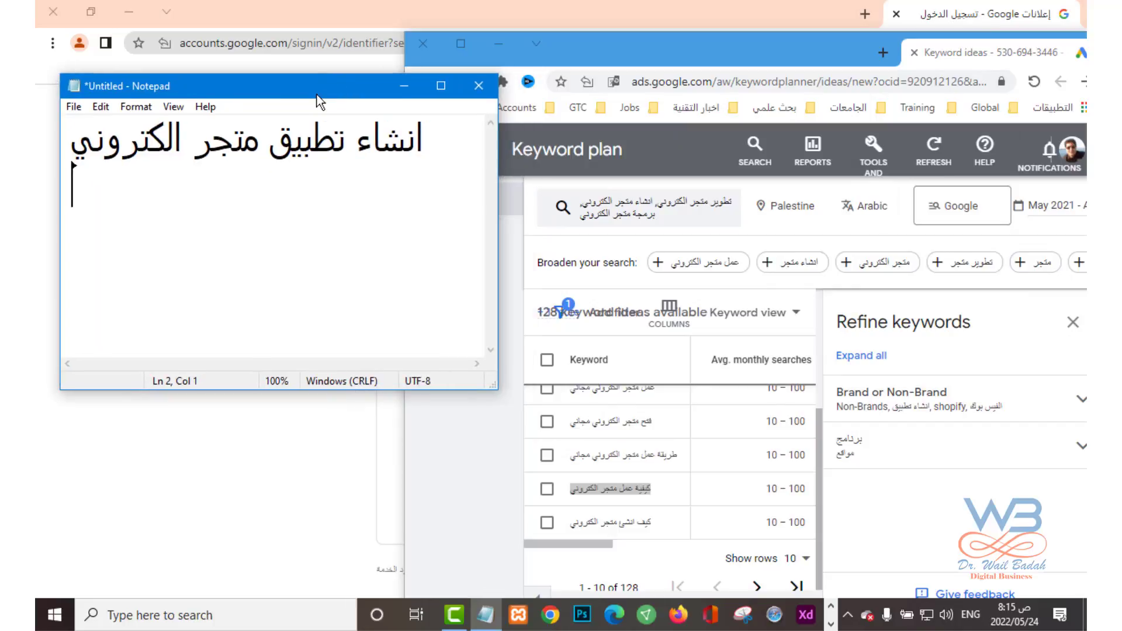
{"action": "type", "text": "كيفية عمل متجر الكتروني"}
{"action": "key", "text": "Return"}
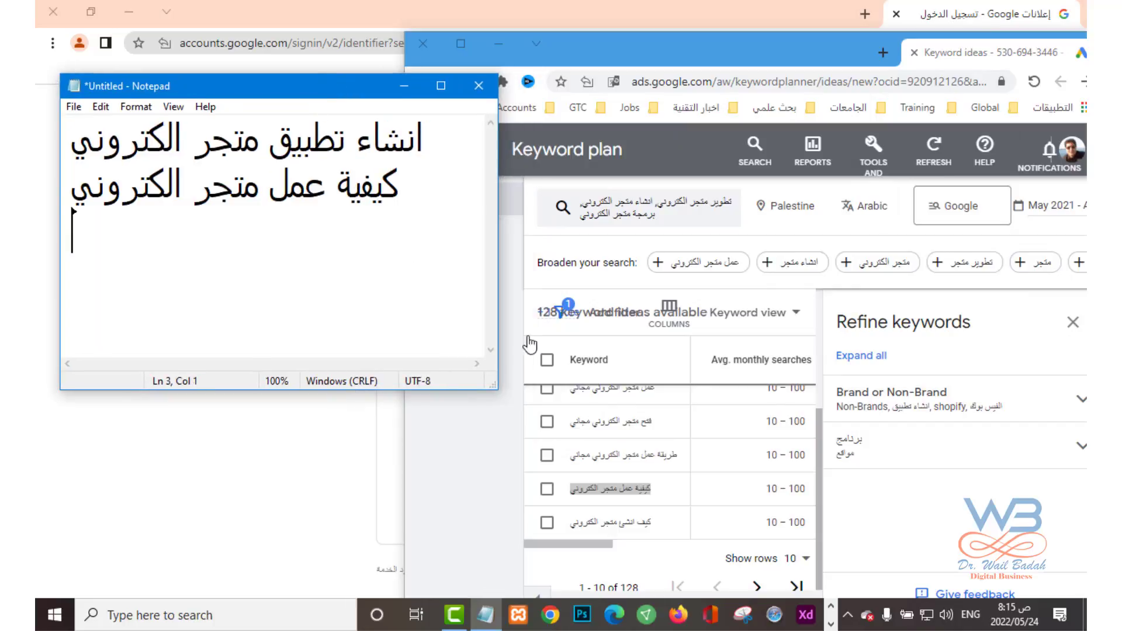
Step: Copy the keyword idea "كيف انشئ متجر الكتروني" to the third line of the Notepad list
{"action": "left_click", "coordinate": [471, 527]}
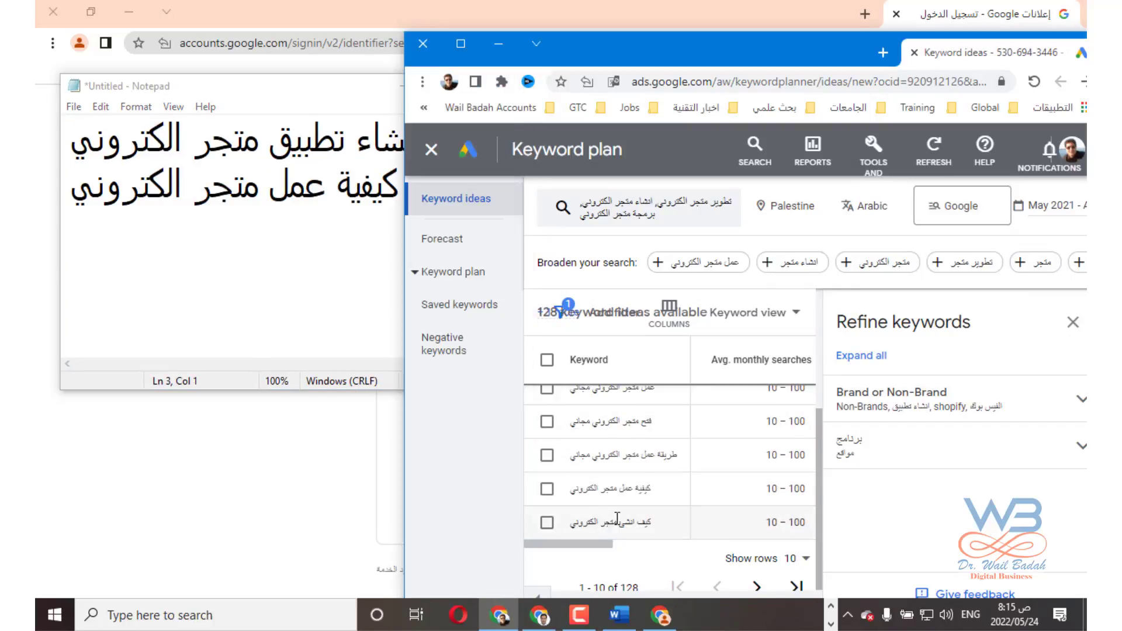
{"action": "scroll", "coordinate": [613, 513], "scroll_direction": "down", "scroll_amount": 1}
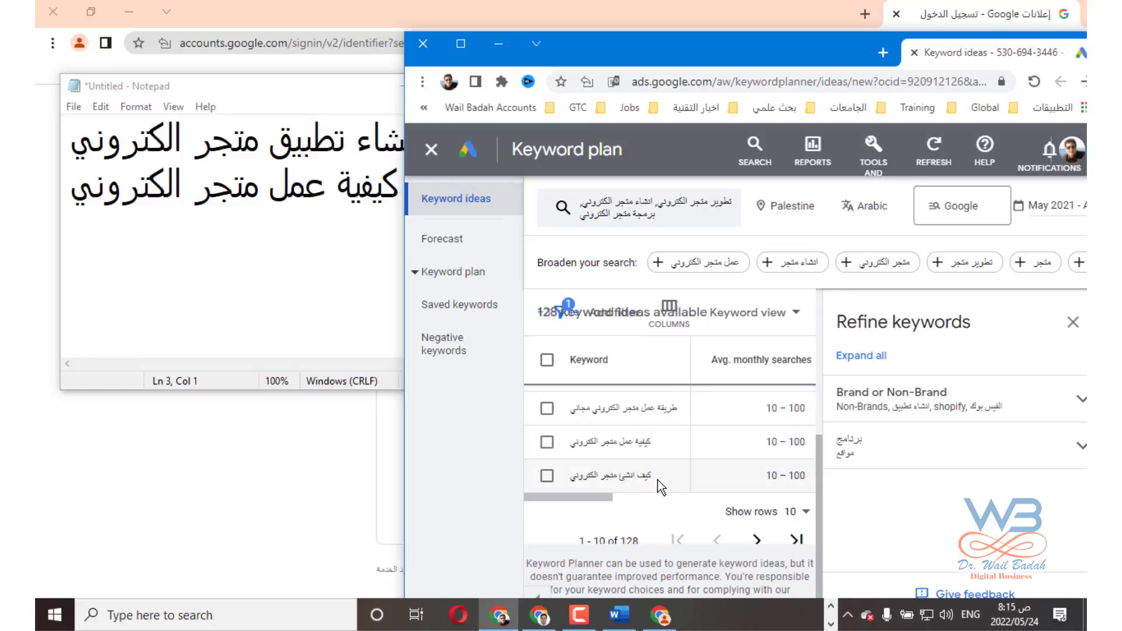
{"action": "right_click", "coordinate": [571, 488]}
{"action": "left_click", "coordinate": [571, 487]}
{"action": "left_click", "coordinate": [263, 258]}
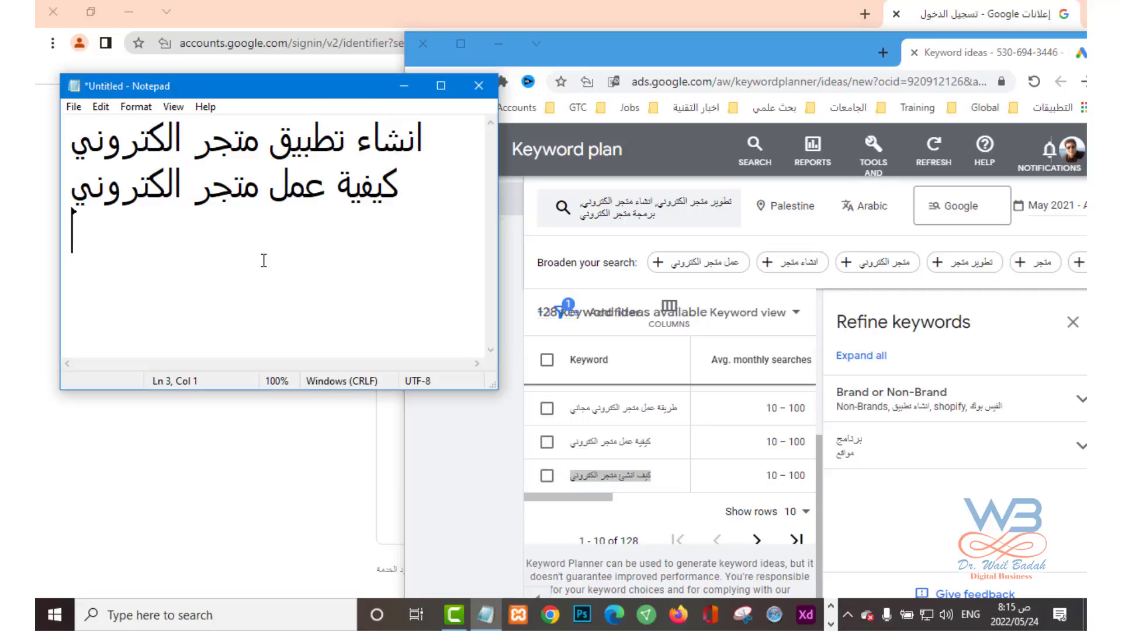
{"action": "type", "text": "كيف انشئ متجر الكتروني"}
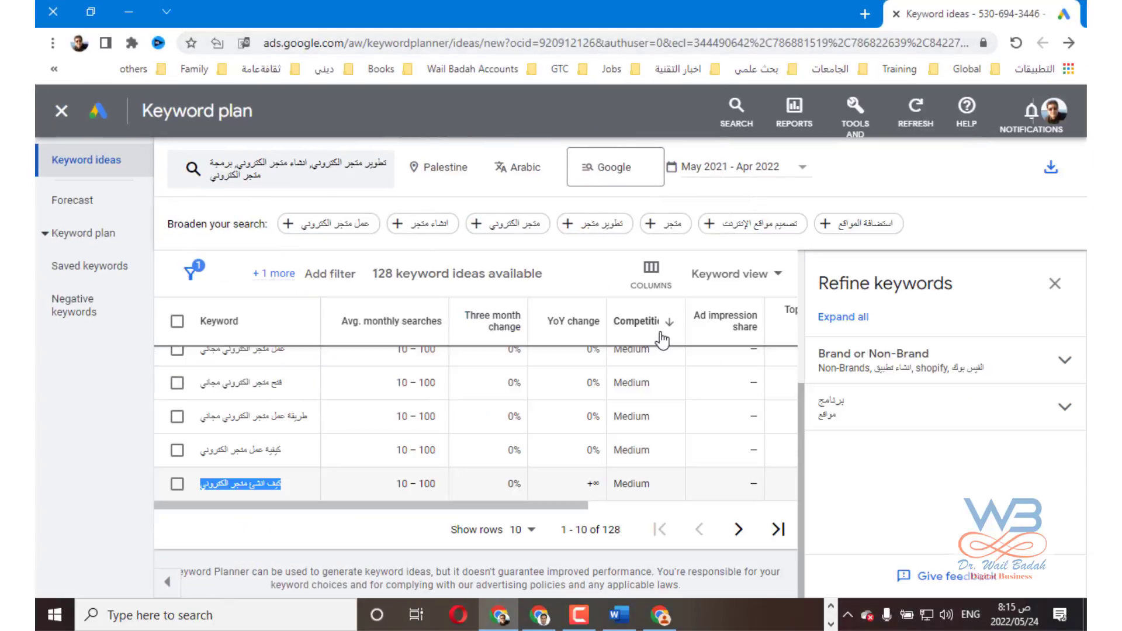
Step: Copy "تكلفة انشاء تطبيق متجر الكتروني" from the second page of keyword ideas to the fourth line of the Notepad list
{"action": "left_click", "coordinate": [738, 529]}
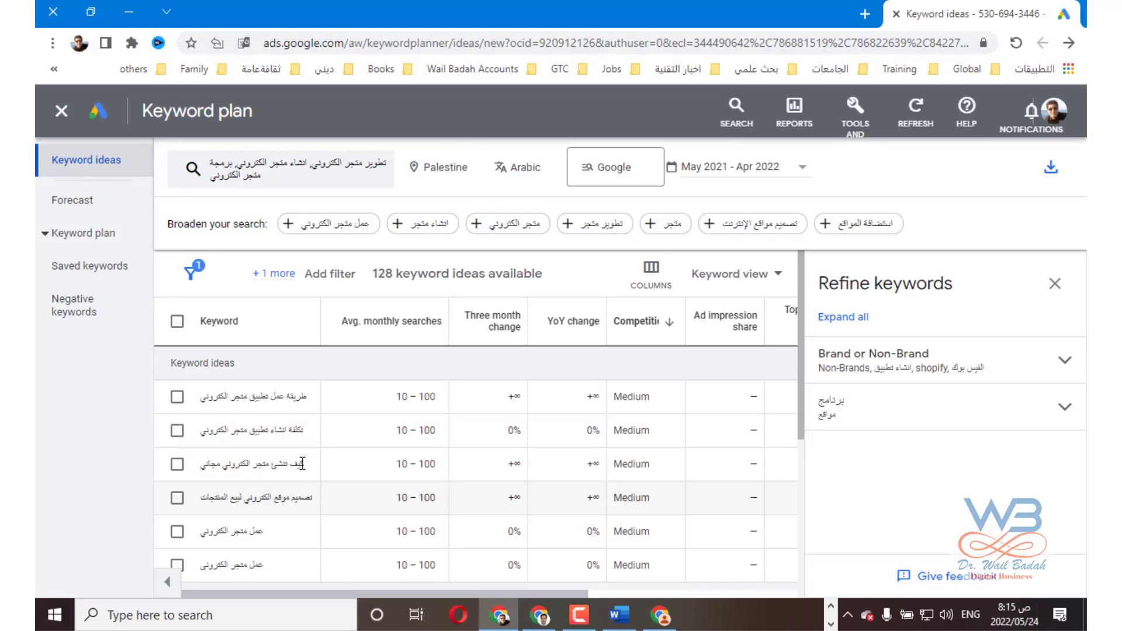
{"action": "left_click_drag", "start_coordinate": [304, 430], "coordinate": [231, 430]}
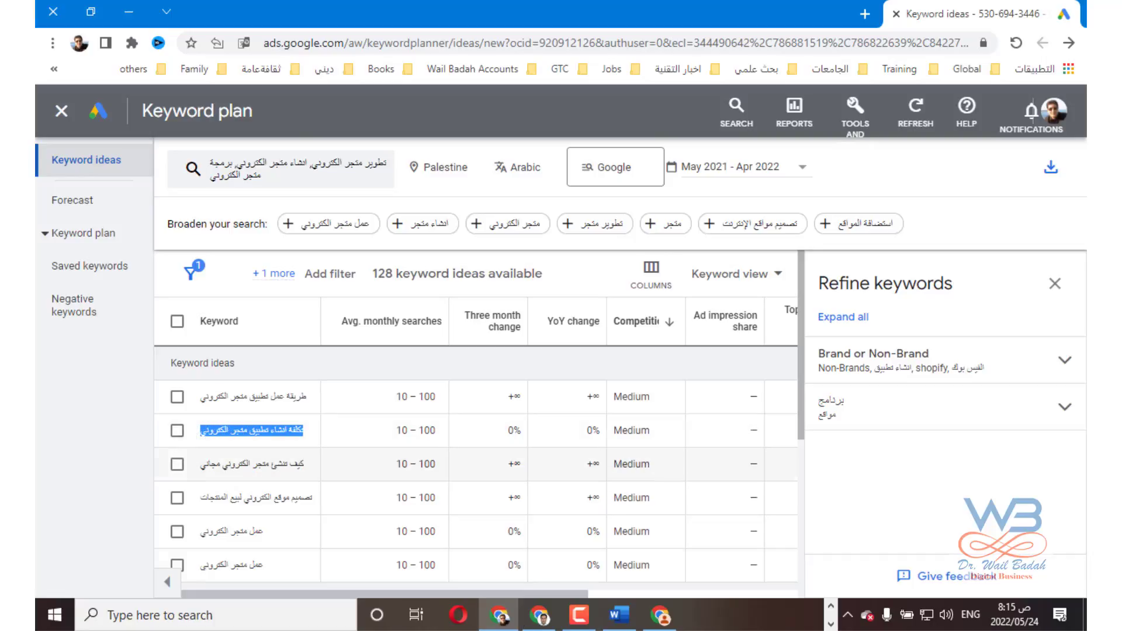
{"action": "left_click", "coordinate": [828, 614]}
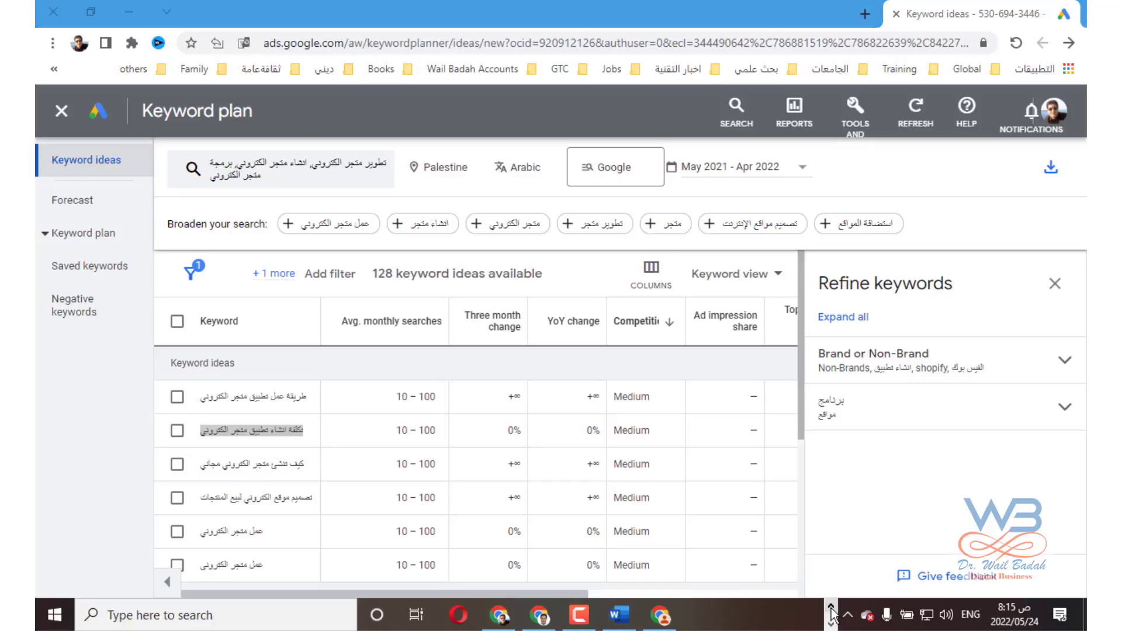
{"action": "left_click", "coordinate": [830, 622]}
{"action": "left_click", "coordinate": [492, 616]}
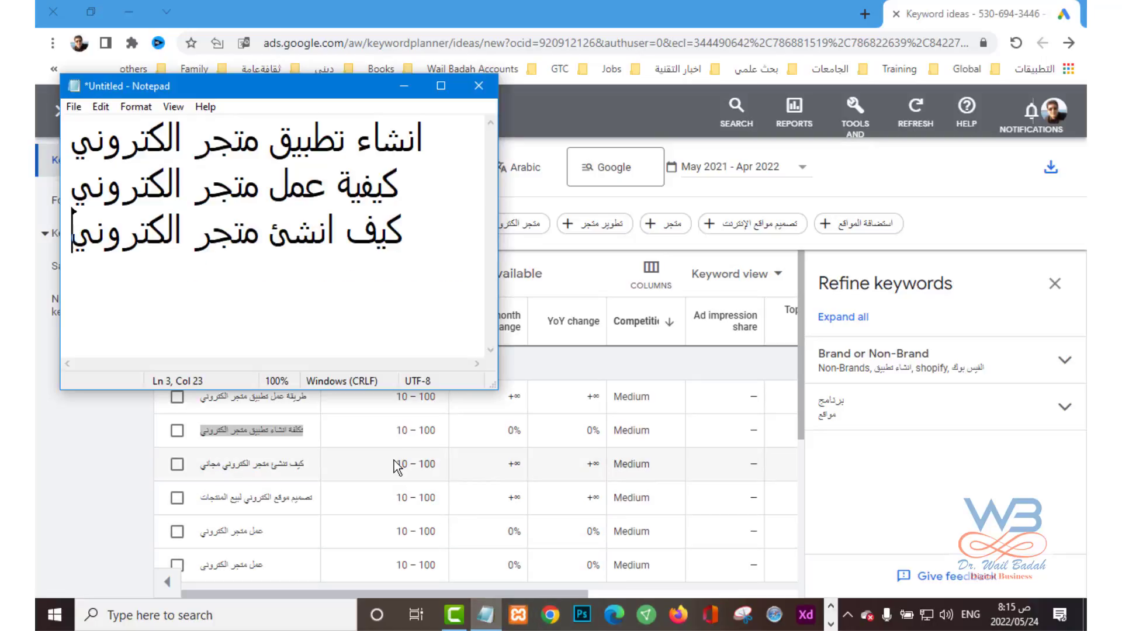
{"action": "key", "text": "Return"}
{"action": "type", "text": "تكلفة انشاء تطبيق متجر الكتروني"}
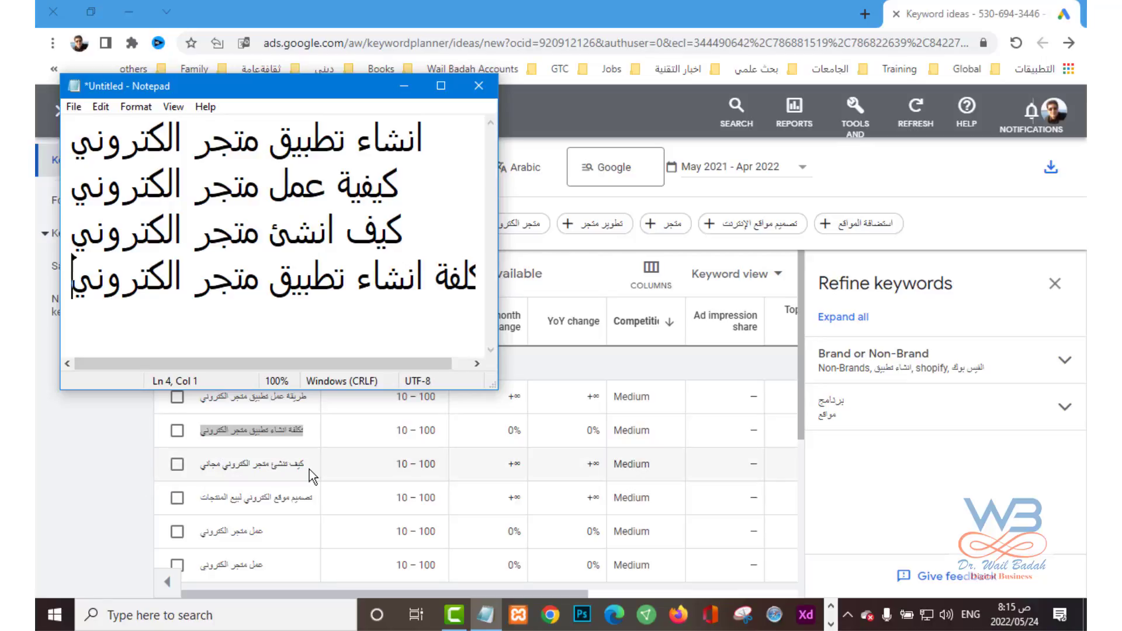
Step: Copy "تصميم موقع الكتروني لبيع المنتجات" to the fifth line of the Notepad list and start a new line below it
{"action": "left_click", "coordinate": [221, 512]}
{"action": "triple_click", "coordinate": [217, 506]}
{"action": "key", "text": "ctrl+c"}
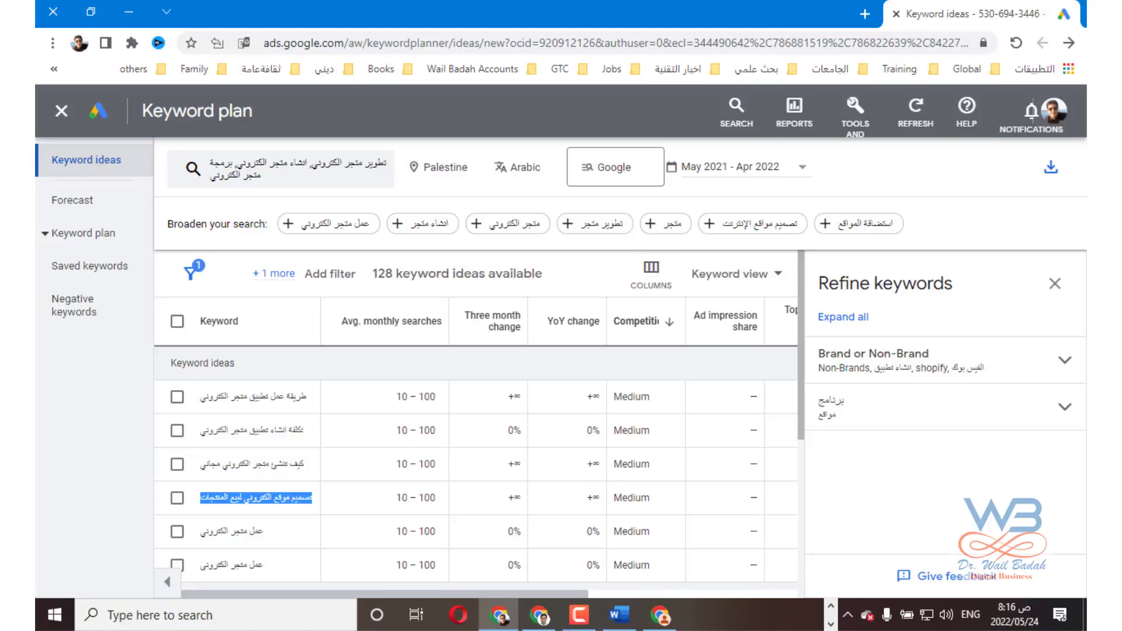
{"action": "left_click", "coordinate": [830, 623]}
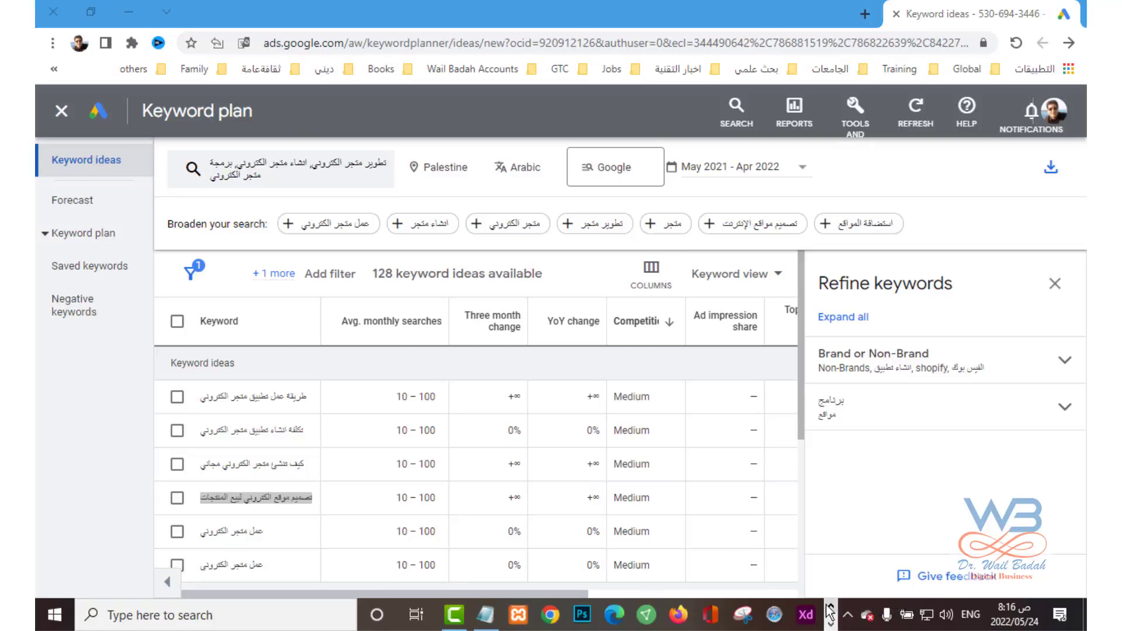
{"action": "left_click", "coordinate": [485, 615]}
{"action": "key", "text": "Return"}
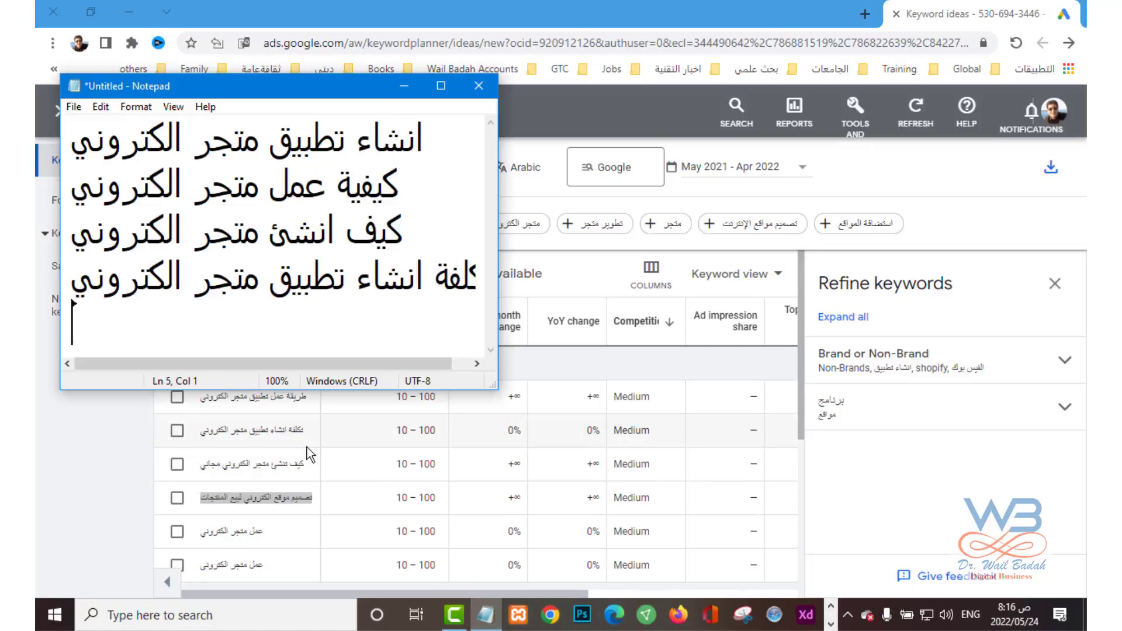
{"action": "key", "text": "ctrl+v"}
{"action": "key", "text": "Return"}
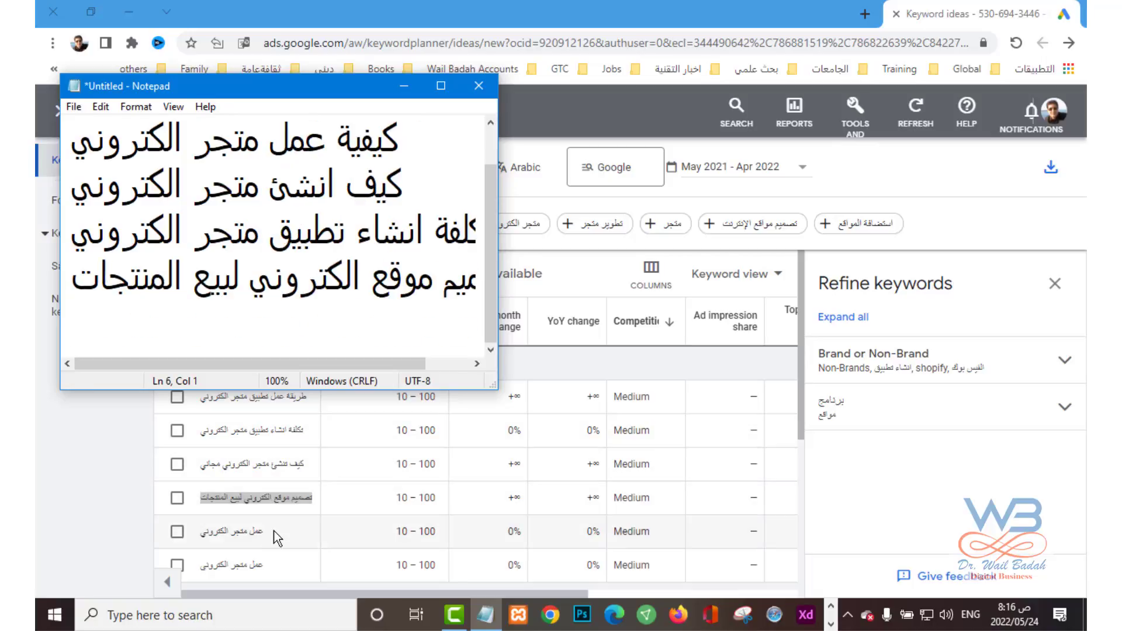
Step: Copy "عمل متجر الكتروني" to the sixth line of the Notepad list and look over the collected keywords
{"action": "left_click", "coordinate": [219, 535]}
{"action": "left_click_drag", "start_coordinate": [225, 535], "coordinate": [183, 543]}
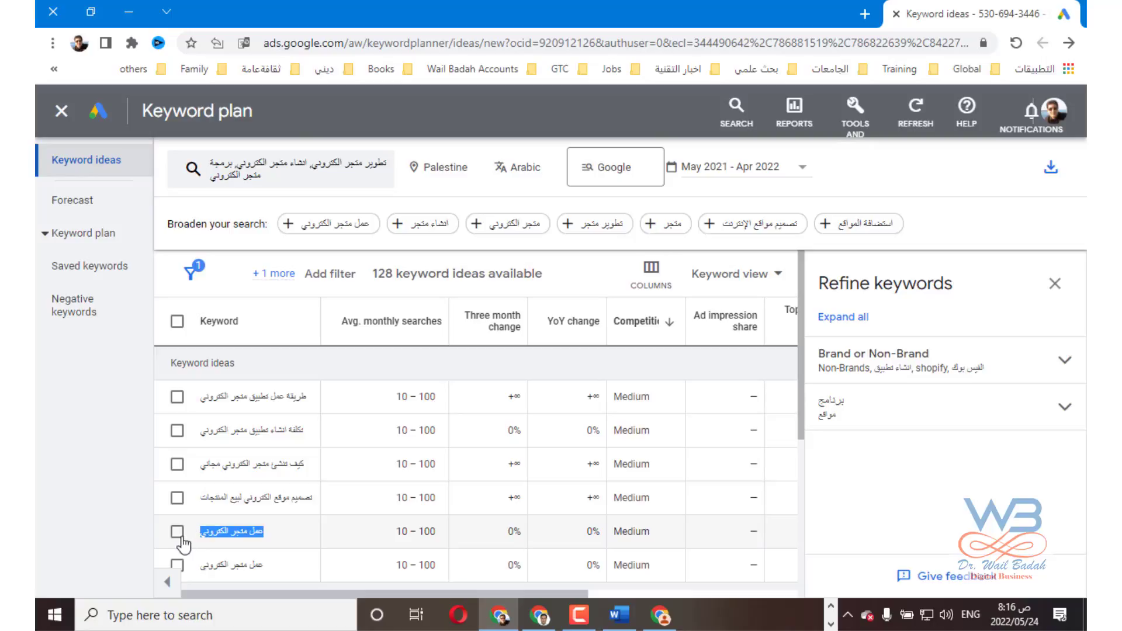
{"action": "left_click", "coordinate": [827, 610]}
{"action": "left_click", "coordinate": [486, 614]}
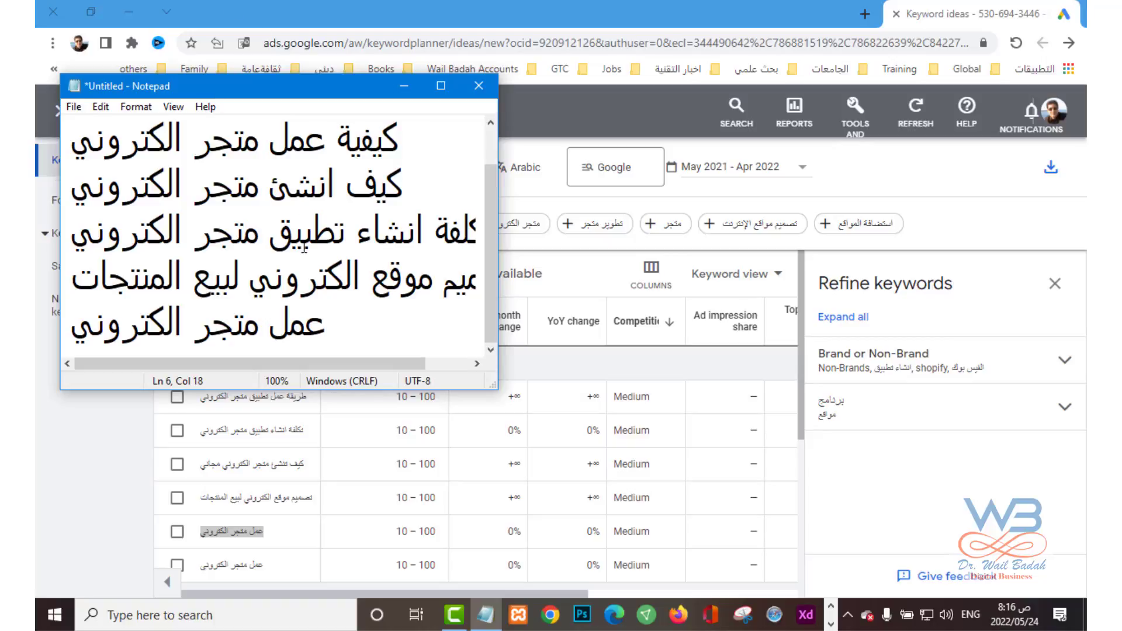
{"action": "scroll", "coordinate": [304, 248], "scroll_direction": "up", "scroll_amount": 1}
{"action": "scroll", "coordinate": [303, 247], "scroll_direction": "down", "scroll_amount": 1}
{"action": "scroll", "coordinate": [305, 247], "scroll_direction": "up", "scroll_amount": 1}
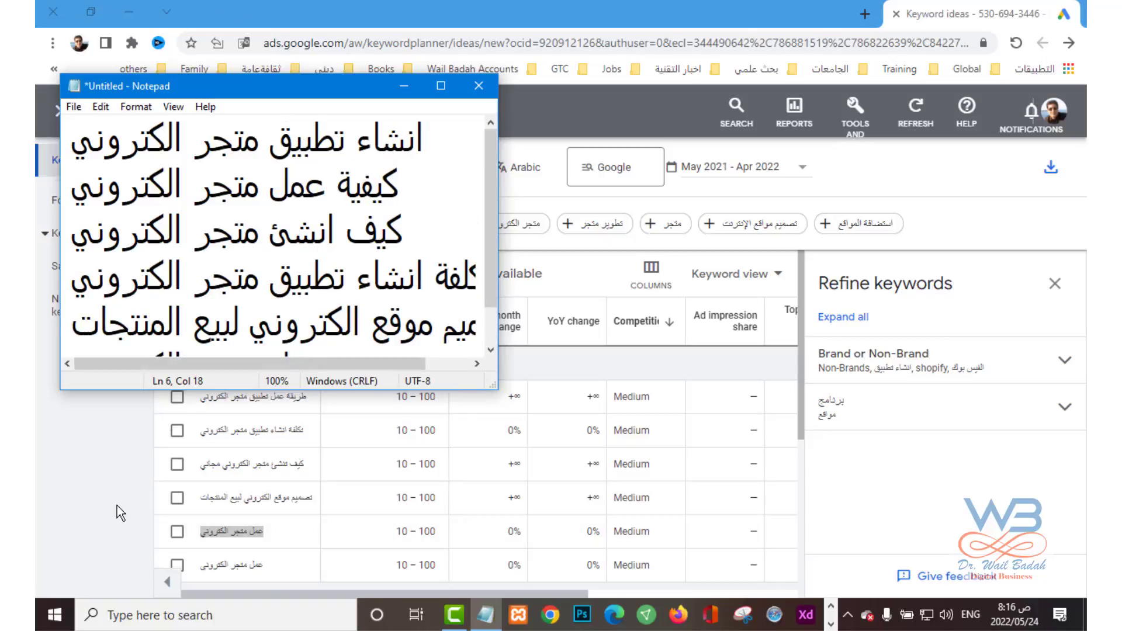
Step: Look at the location, language and date range options of the keyword ideas, leaving each one without changes
{"action": "scroll", "coordinate": [271, 511], "scroll_direction": "down", "scroll_amount": 3}
{"action": "scroll", "coordinate": [328, 563], "scroll_direction": "down", "scroll_amount": 2}
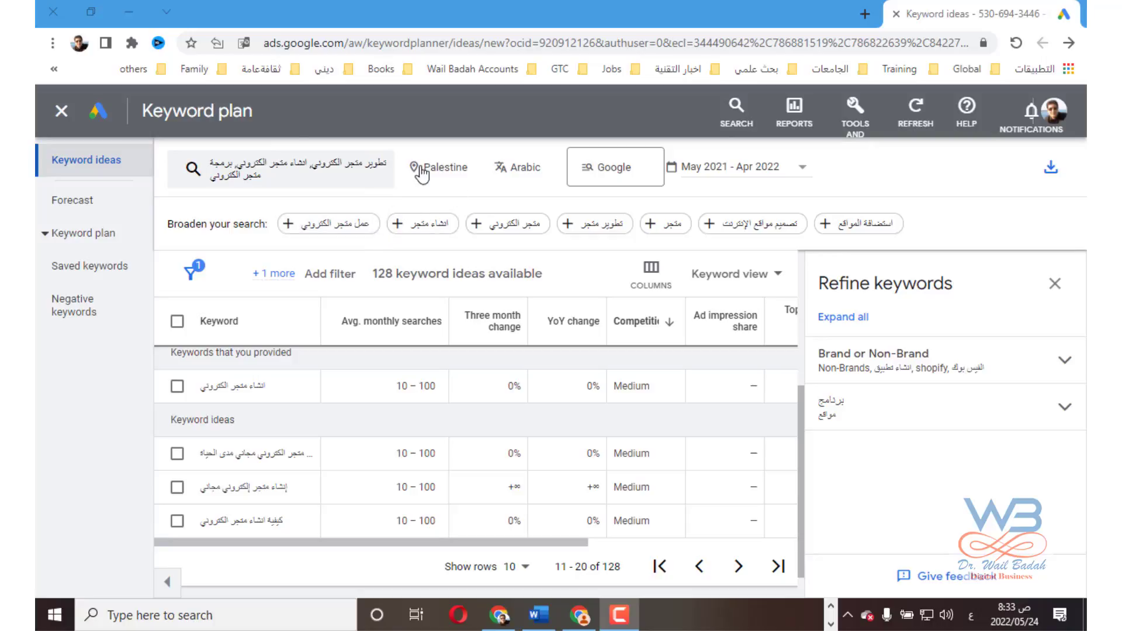
{"action": "left_click", "coordinate": [459, 173]}
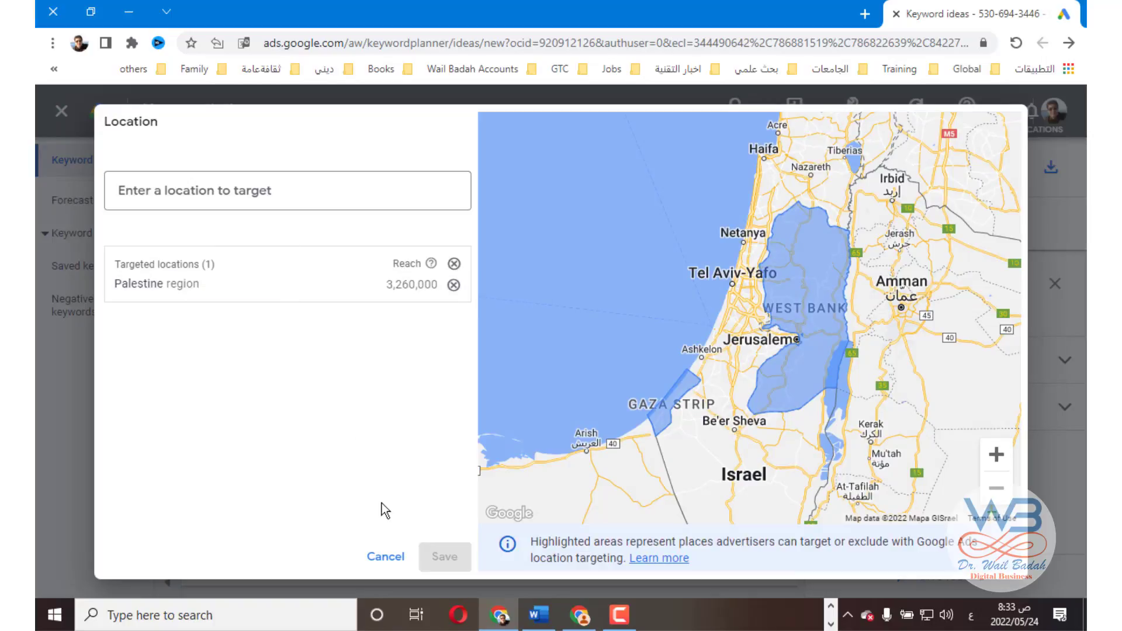
{"action": "left_click", "coordinate": [385, 556]}
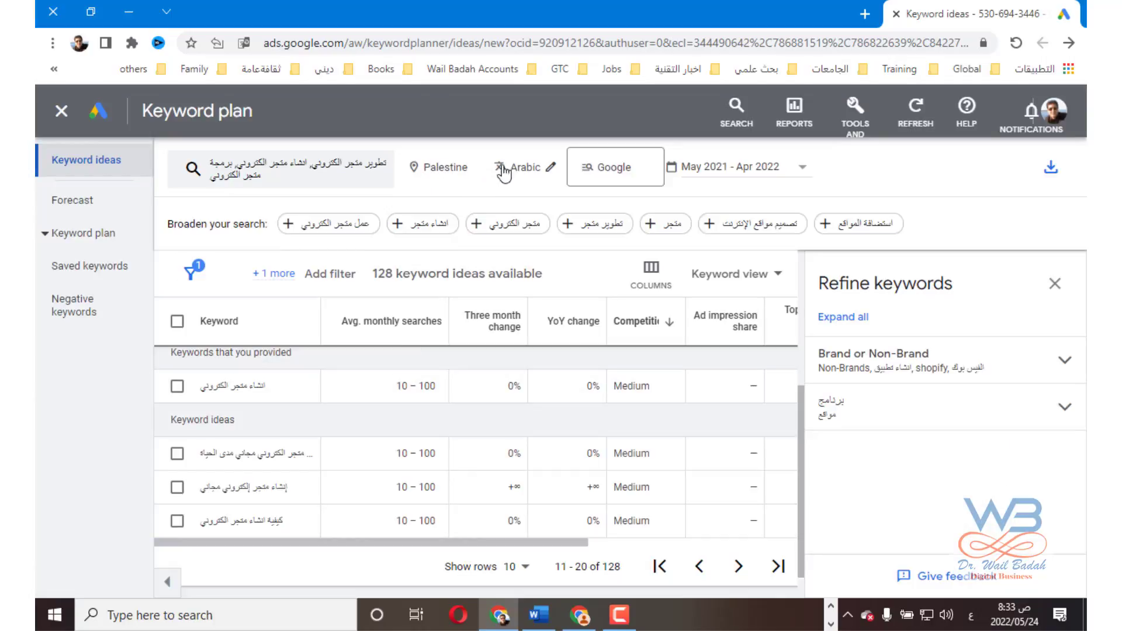
{"action": "left_click", "coordinate": [528, 173]}
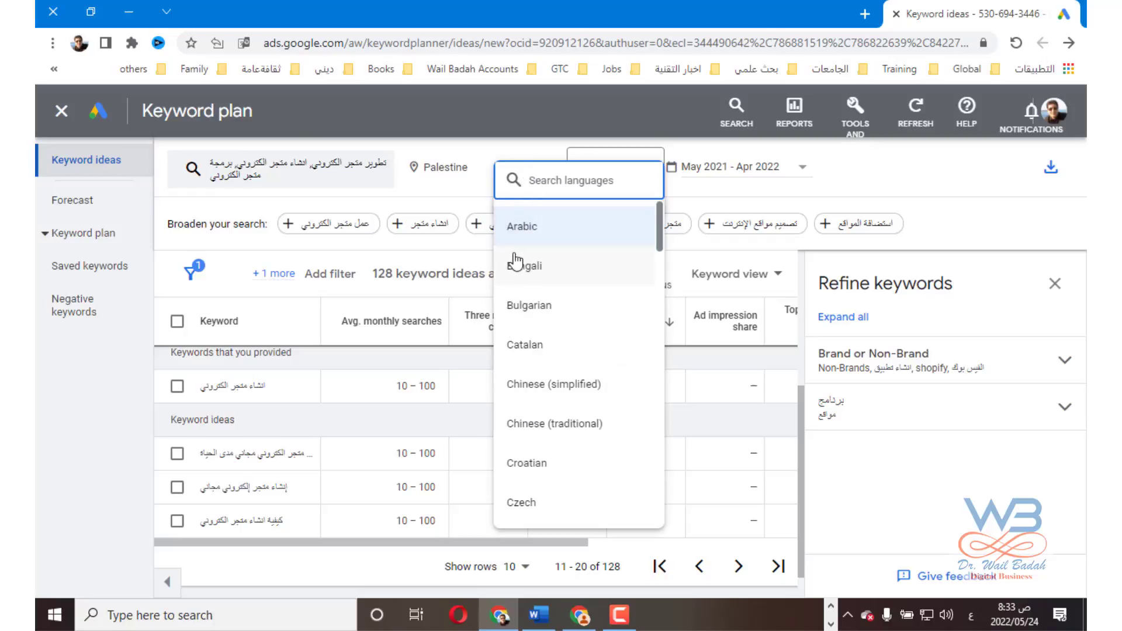
{"action": "left_click", "coordinate": [470, 153]}
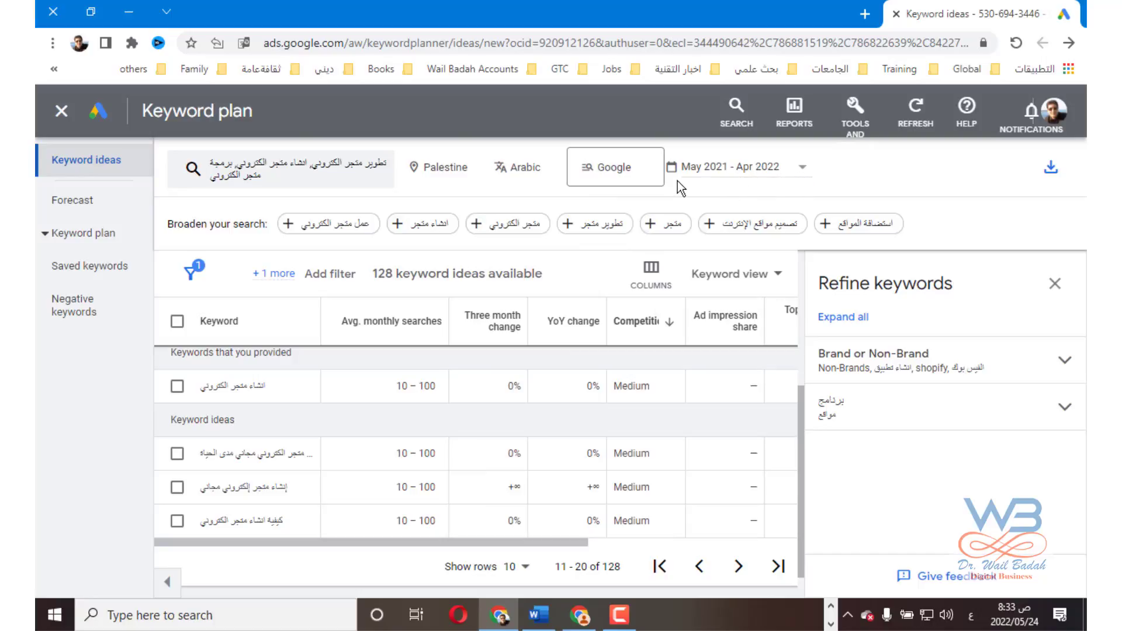
{"action": "left_click", "coordinate": [799, 172]}
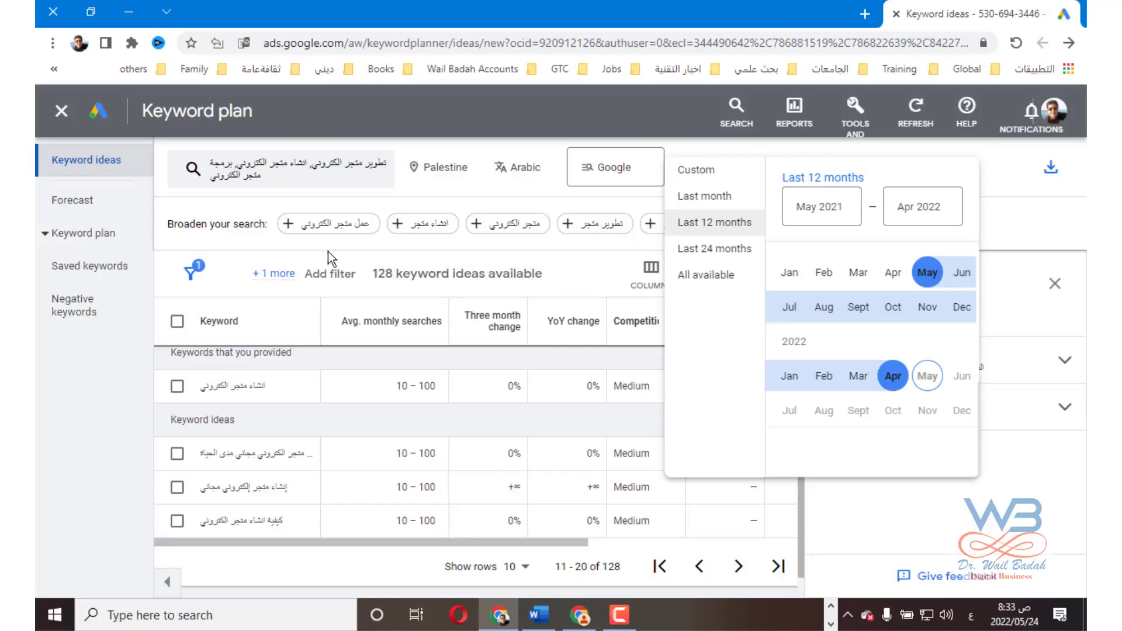
{"action": "left_click", "coordinate": [141, 348]}
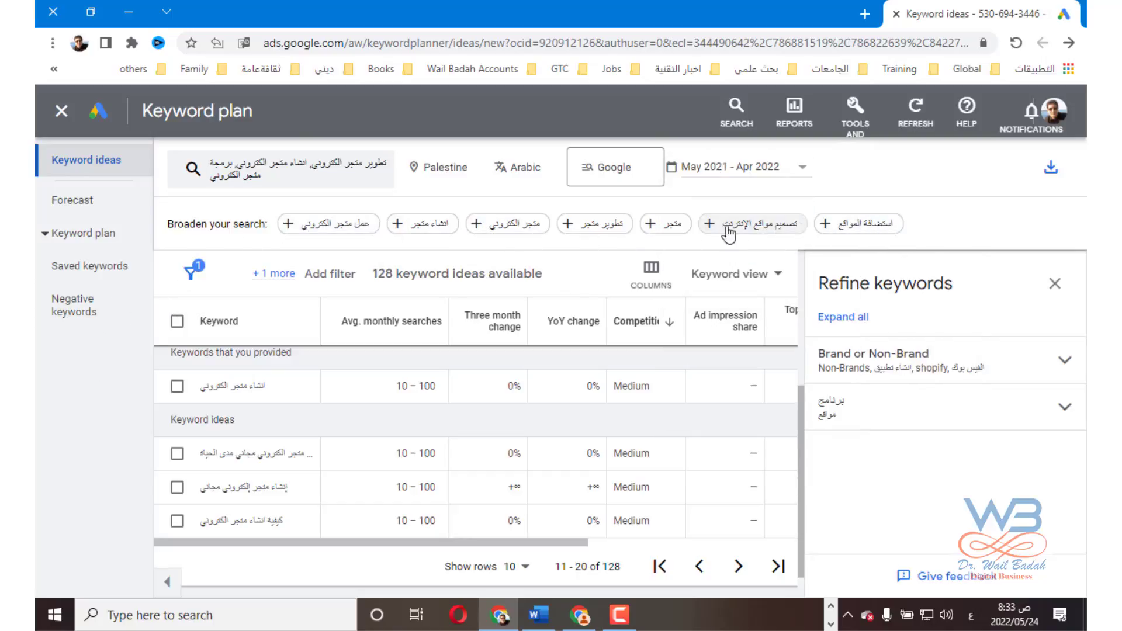
Step: Preview broadening the search with "عمل متجر الكتروني" and with "متجر الكتروني", closing each form without getting results
{"action": "left_click", "coordinate": [336, 231]}
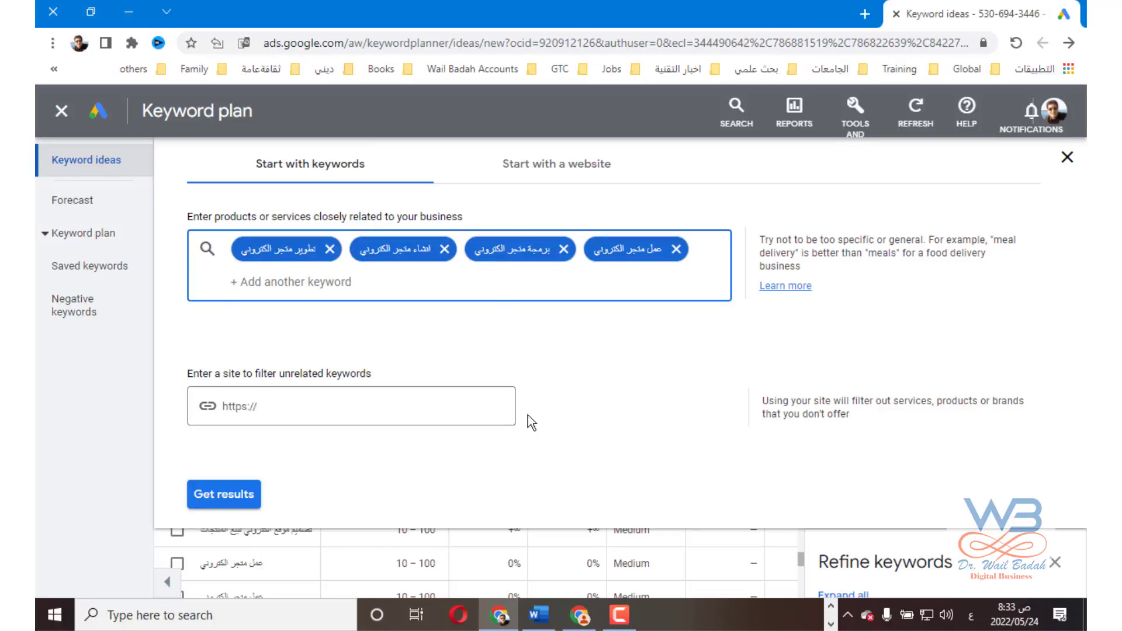
{"action": "left_click", "coordinate": [1067, 157]}
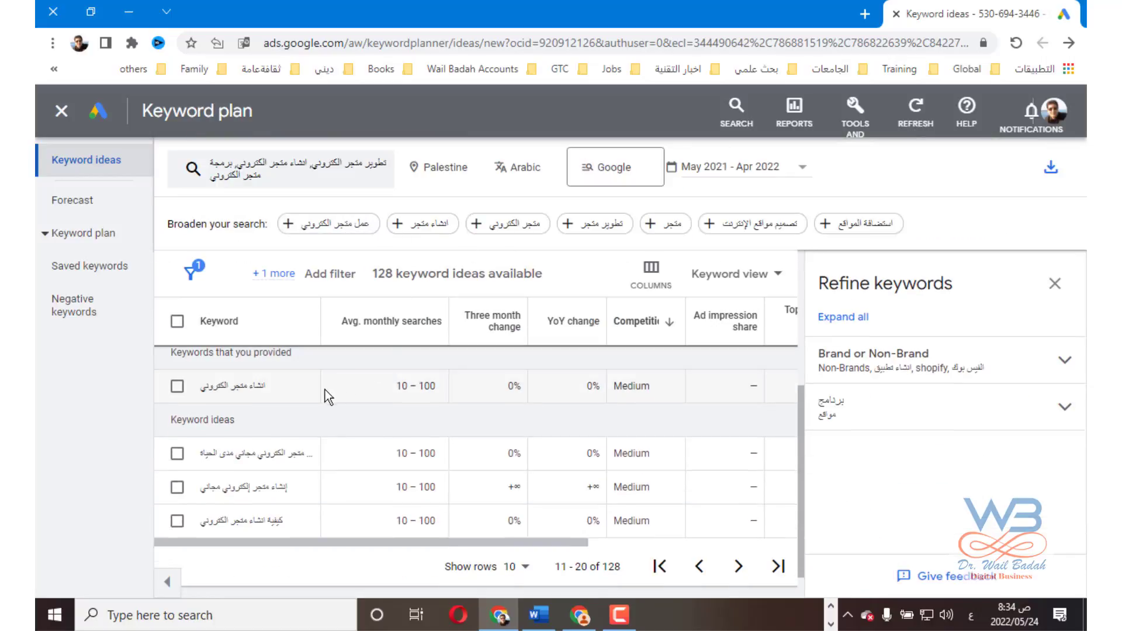
{"action": "left_click", "coordinate": [518, 229]}
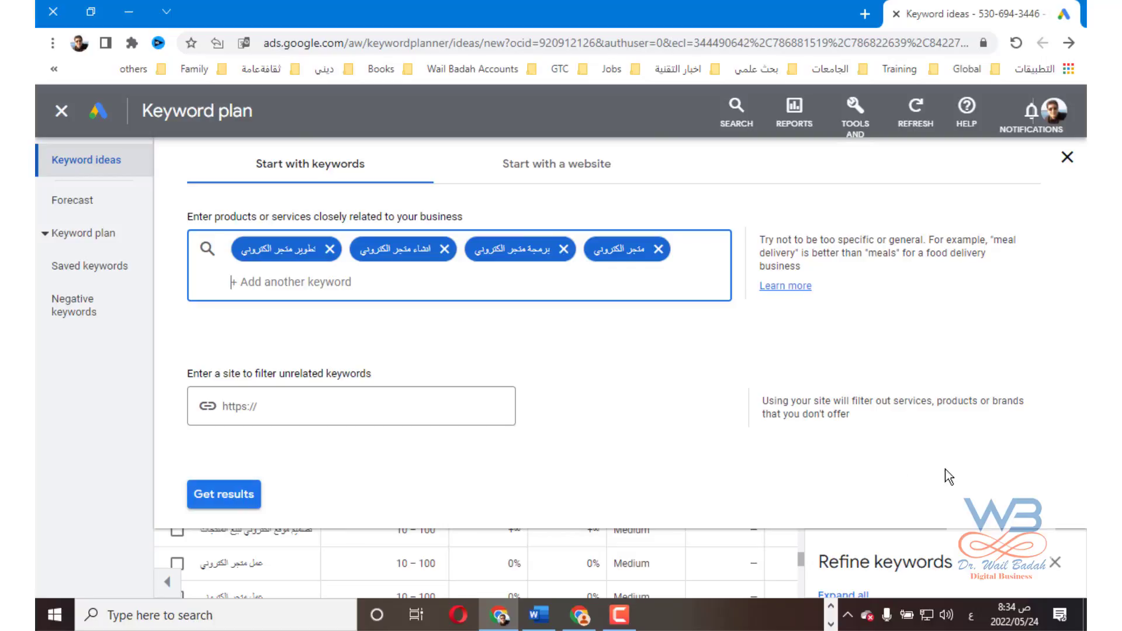
{"action": "left_click", "coordinate": [1066, 157]}
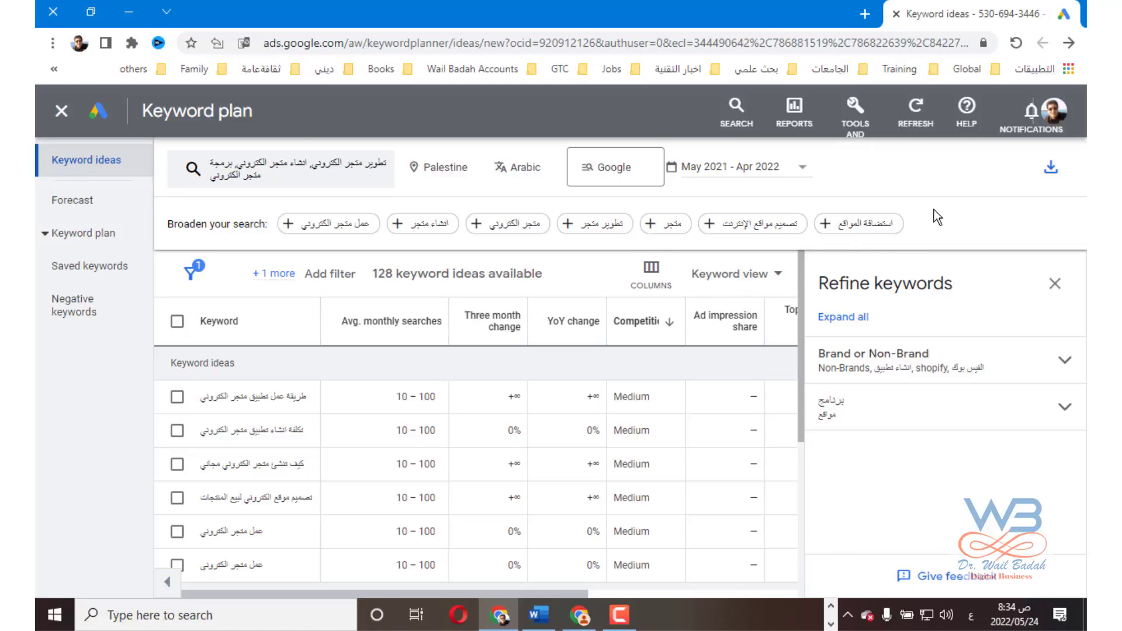
Step: Download the keyword ideas as a .csv file and open it in Excel
{"action": "left_click", "coordinate": [1051, 169]}
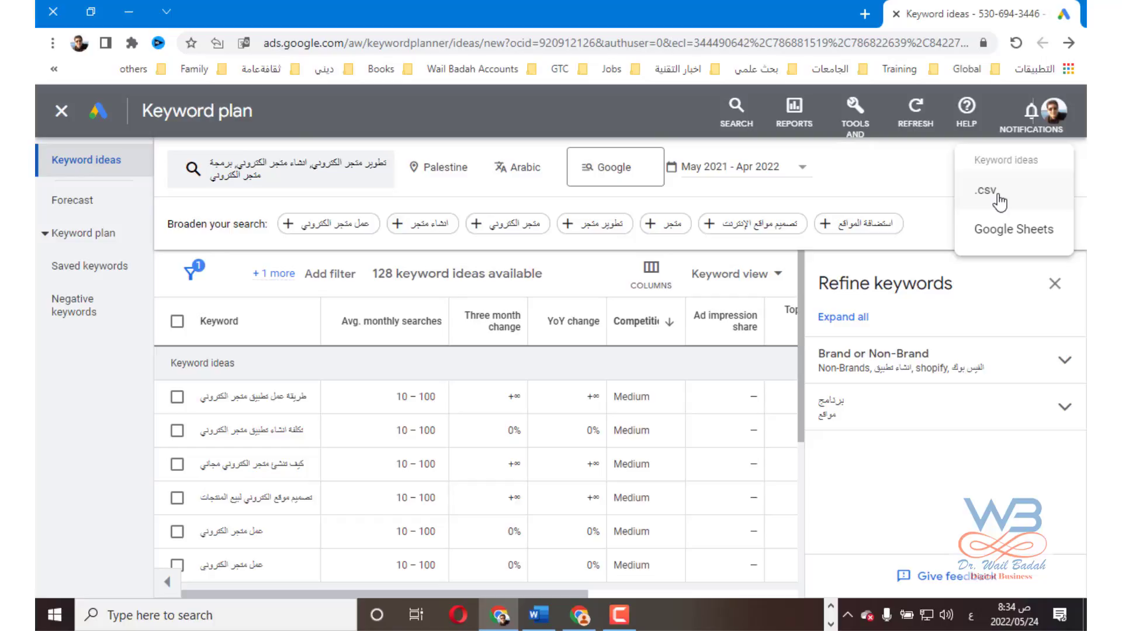
{"action": "left_click", "coordinate": [987, 191]}
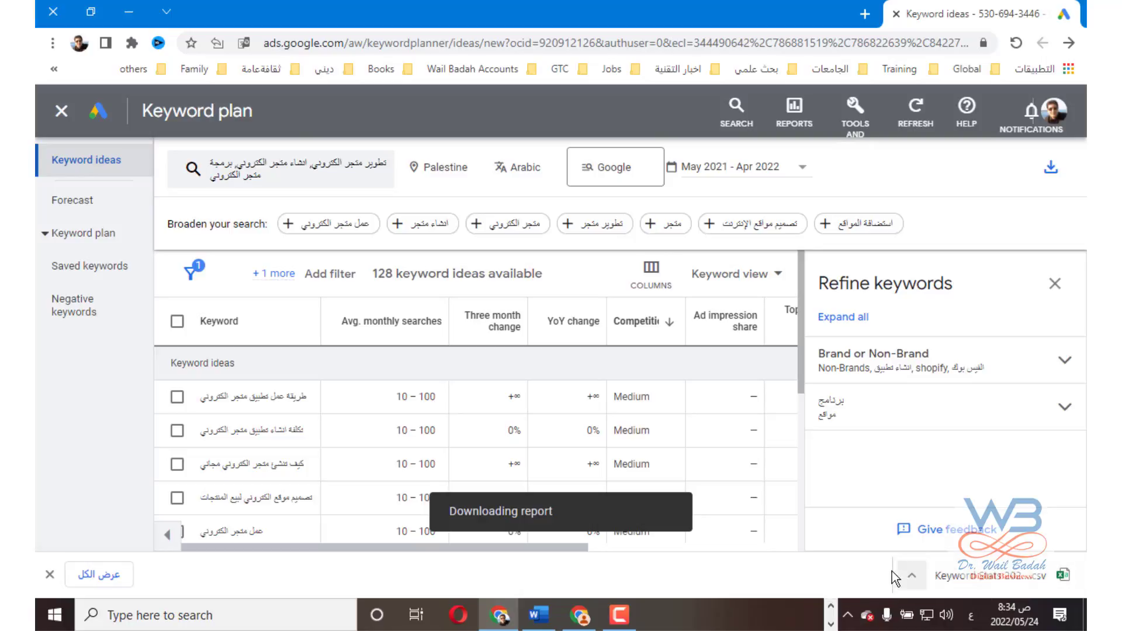
{"action": "left_click", "coordinate": [962, 581]}
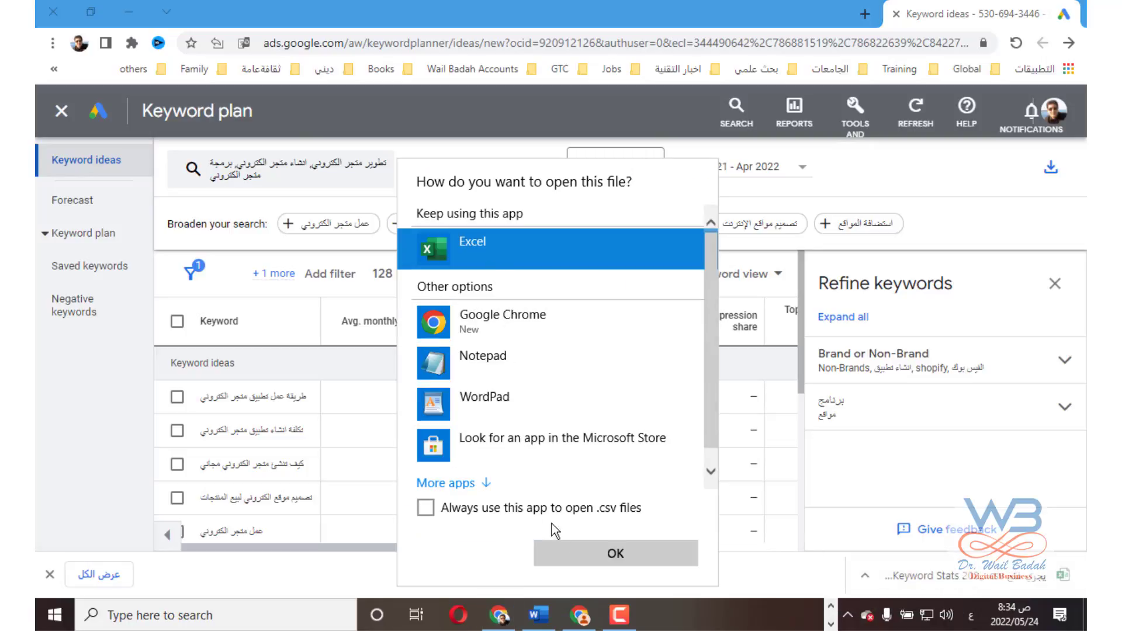
{"action": "left_click", "coordinate": [567, 554]}
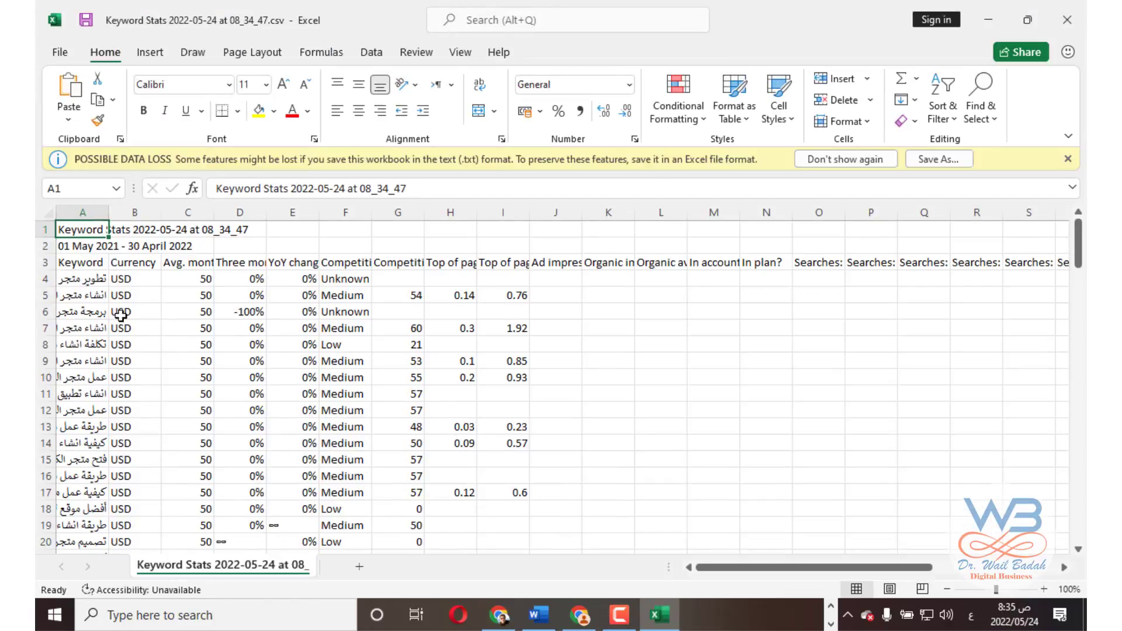
Step: Widen column A to fit the full keywords and look through the exported keyword rows
{"action": "left_click_drag", "start_coordinate": [109, 213], "coordinate": [221, 214]}
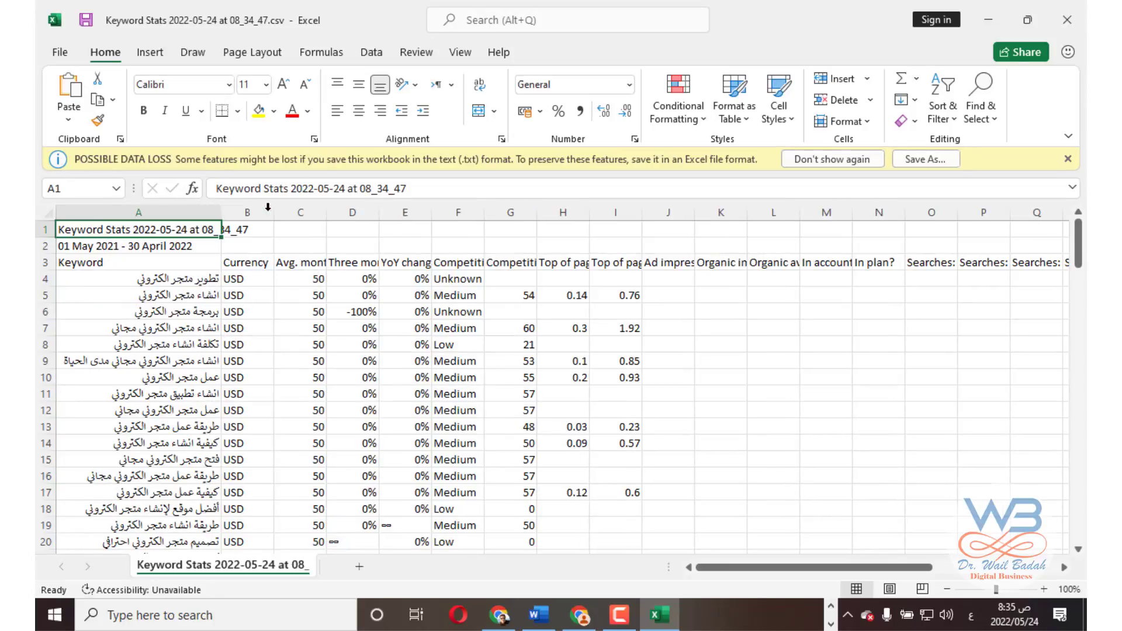
{"action": "left_click_drag", "start_coordinate": [299, 290], "coordinate": [298, 523]}
{"action": "left_click", "coordinate": [298, 439]}
{"action": "scroll", "coordinate": [300, 431], "scroll_direction": "down", "scroll_amount": 3}
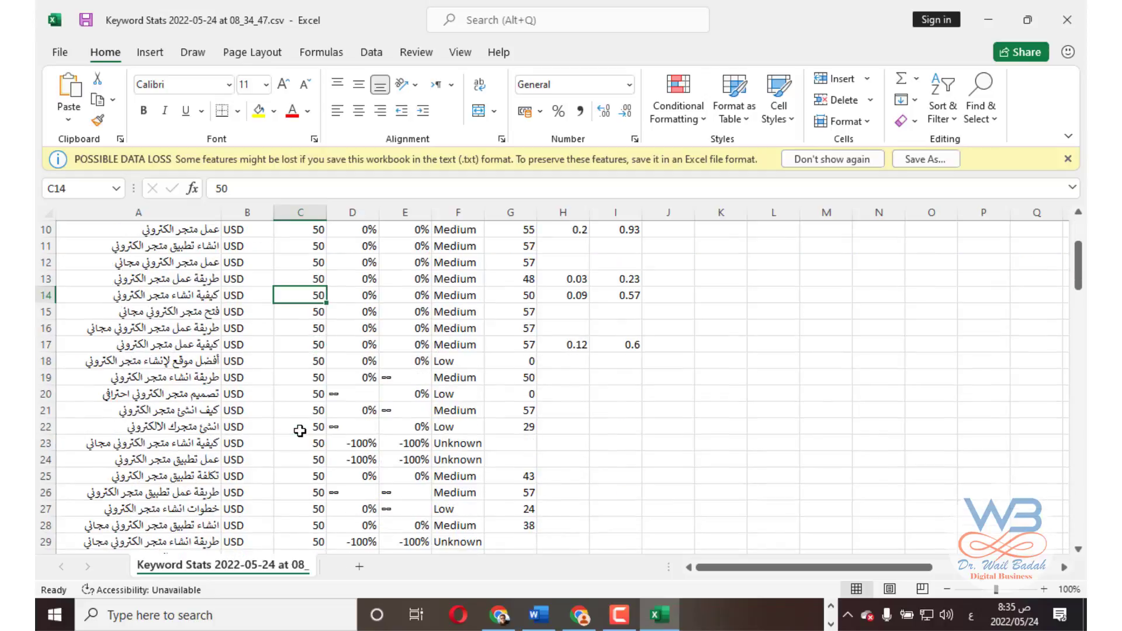
{"action": "scroll", "coordinate": [300, 431], "scroll_direction": "down", "scroll_amount": 14}
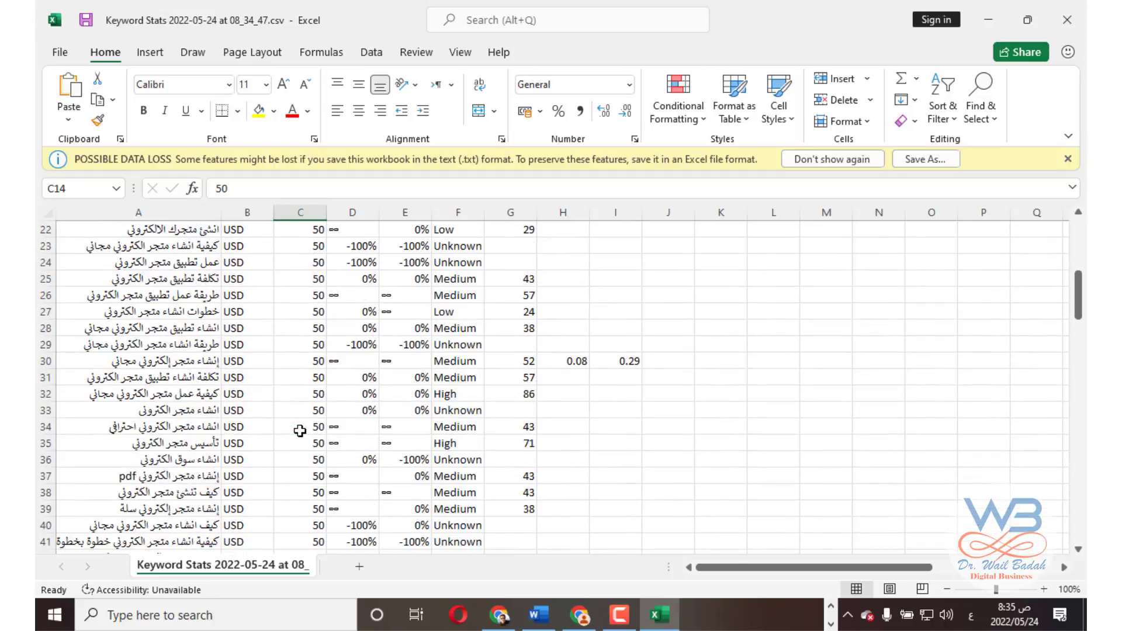
{"action": "scroll", "coordinate": [300, 431], "scroll_direction": "down", "scroll_amount": 8}
{"action": "scroll", "coordinate": [300, 430], "scroll_direction": "up", "scroll_amount": 20}
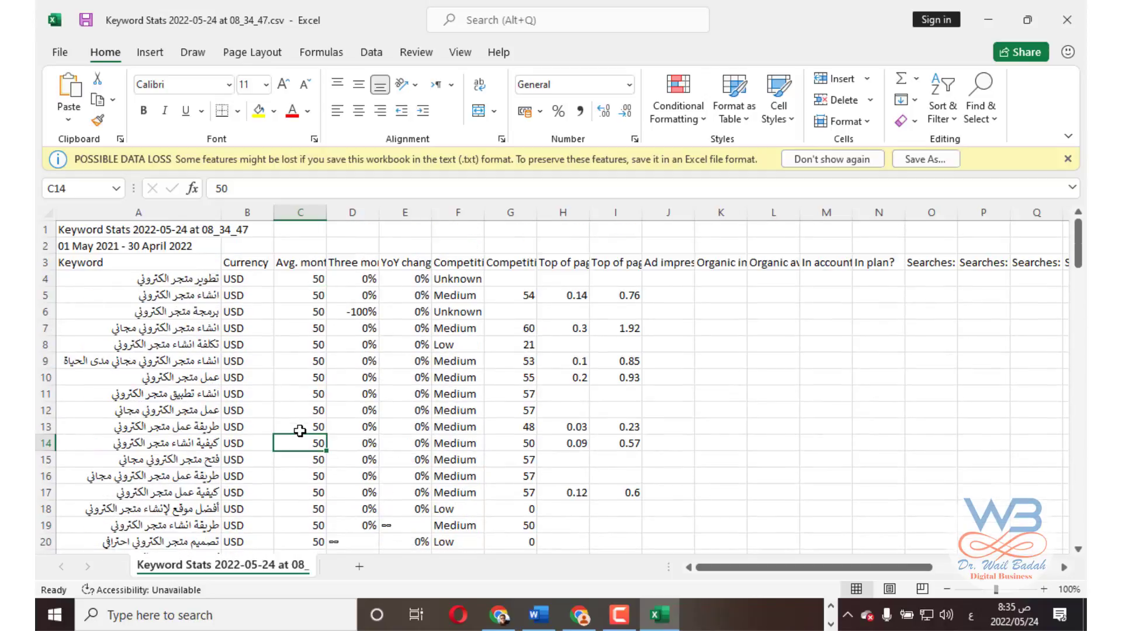
Step: Examine the competition levels in column F and the keyword in cell A12 of the exported sheet
{"action": "left_click", "coordinate": [454, 360]}
{"action": "key", "text": "Down"}
{"action": "key", "text": "Down"}
{"action": "key", "text": "Down"}
{"action": "left_click", "coordinate": [450, 329]}
{"action": "scroll", "coordinate": [461, 443], "scroll_direction": "down", "scroll_amount": 6}
{"action": "scroll", "coordinate": [461, 442], "scroll_direction": "up", "scroll_amount": 6}
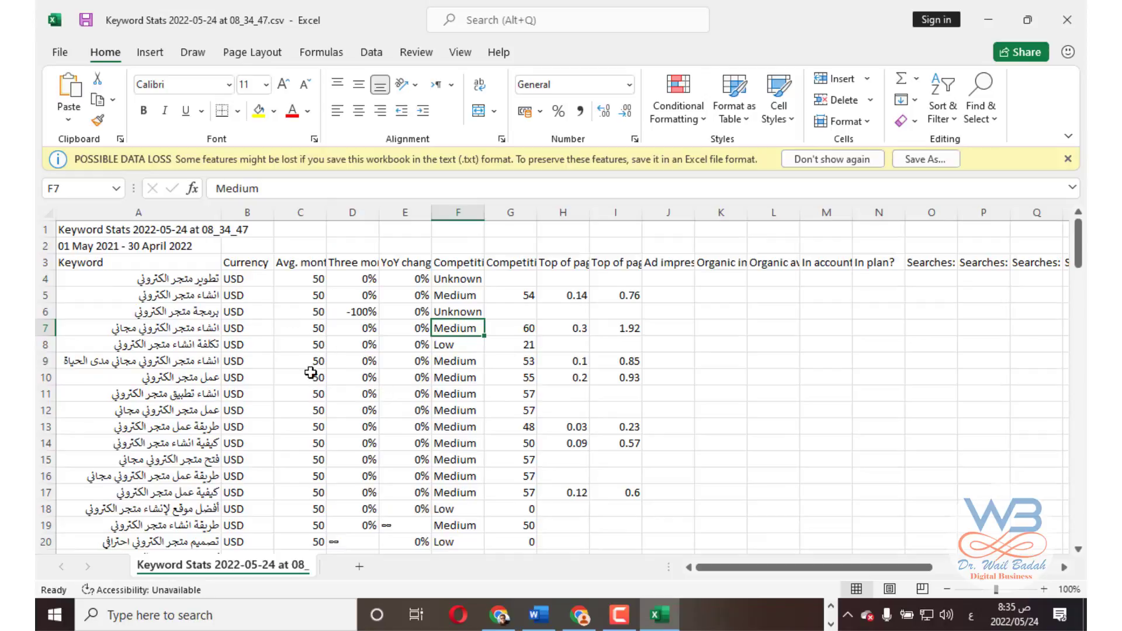
{"action": "double_click", "coordinate": [171, 407]}
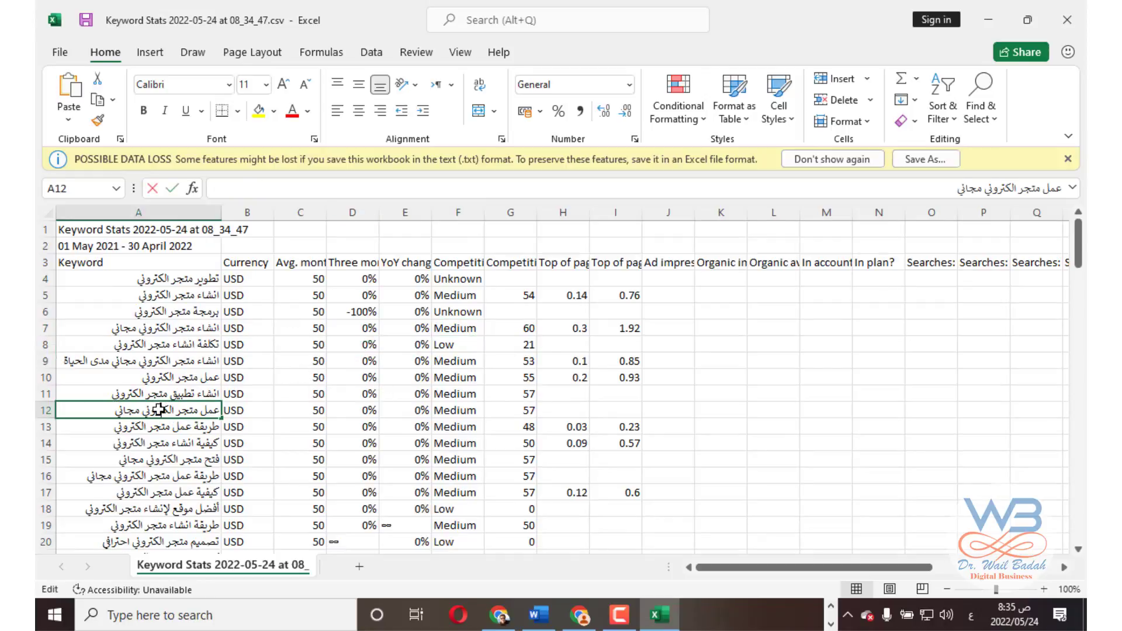
{"action": "triple_click", "coordinate": [171, 408]}
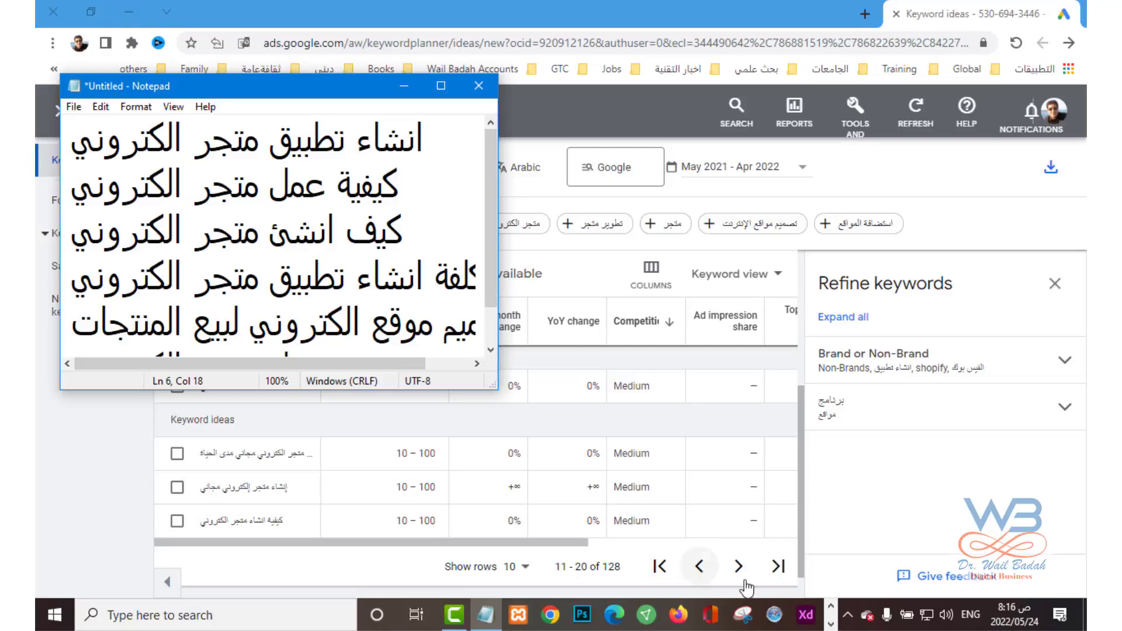
Step: Switch to the new Google Ads campaign in Chrome and go to the empty keywords box of the first ad group
{"action": "left_click", "coordinate": [831, 621]}
{"action": "left_click", "coordinate": [831, 622]}
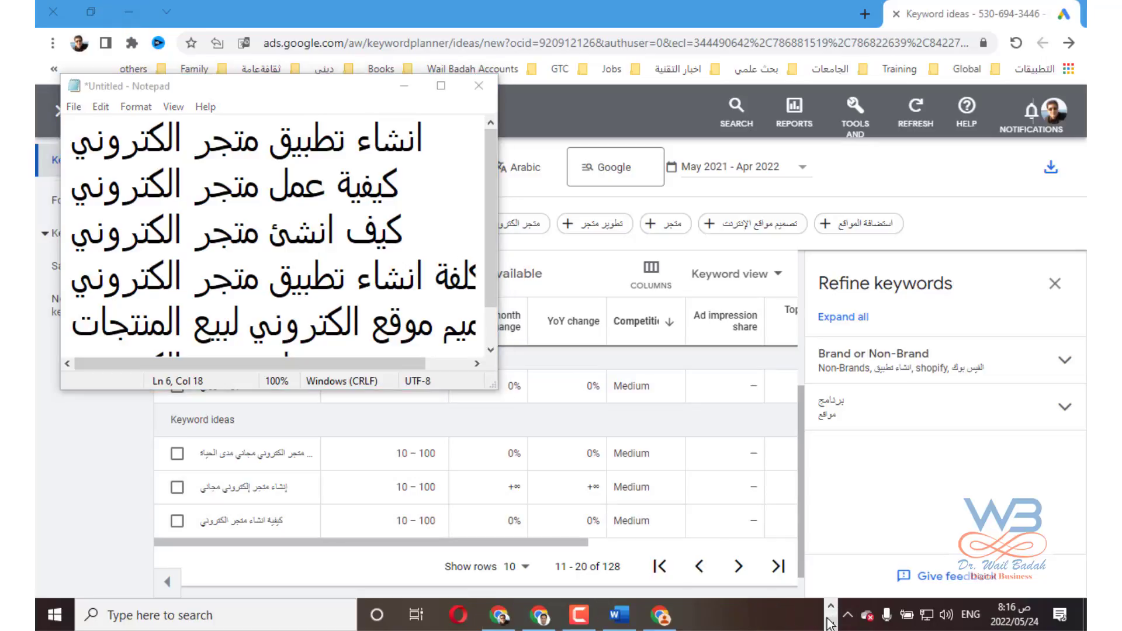
{"action": "left_click", "coordinate": [538, 619]}
{"action": "left_click", "coordinate": [890, 5]}
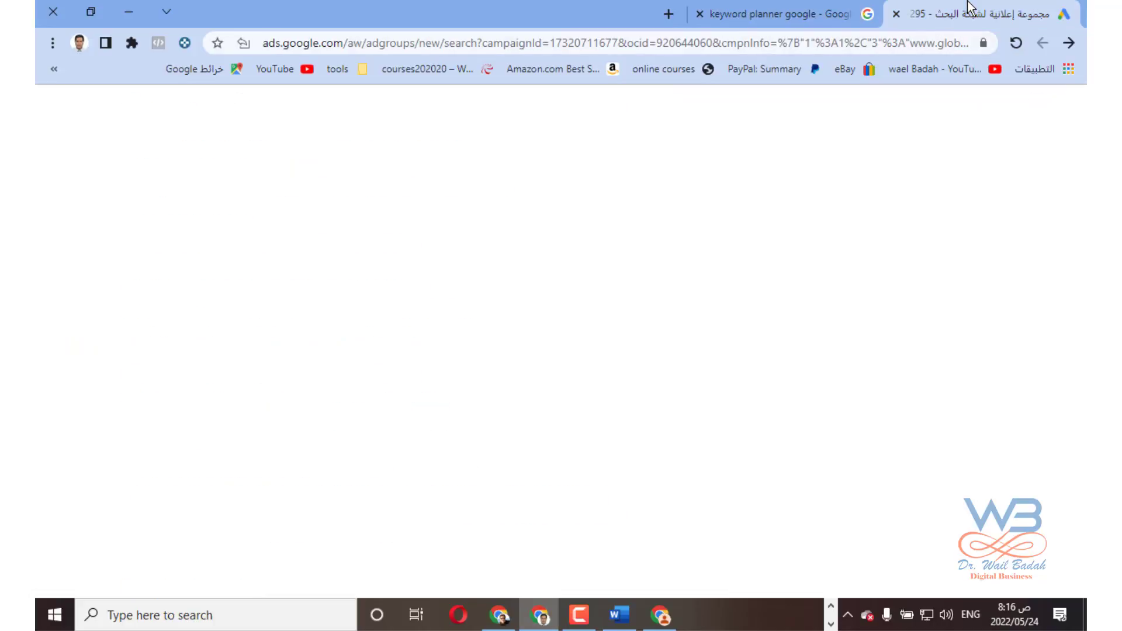
{"action": "left_click", "coordinate": [807, 432]}
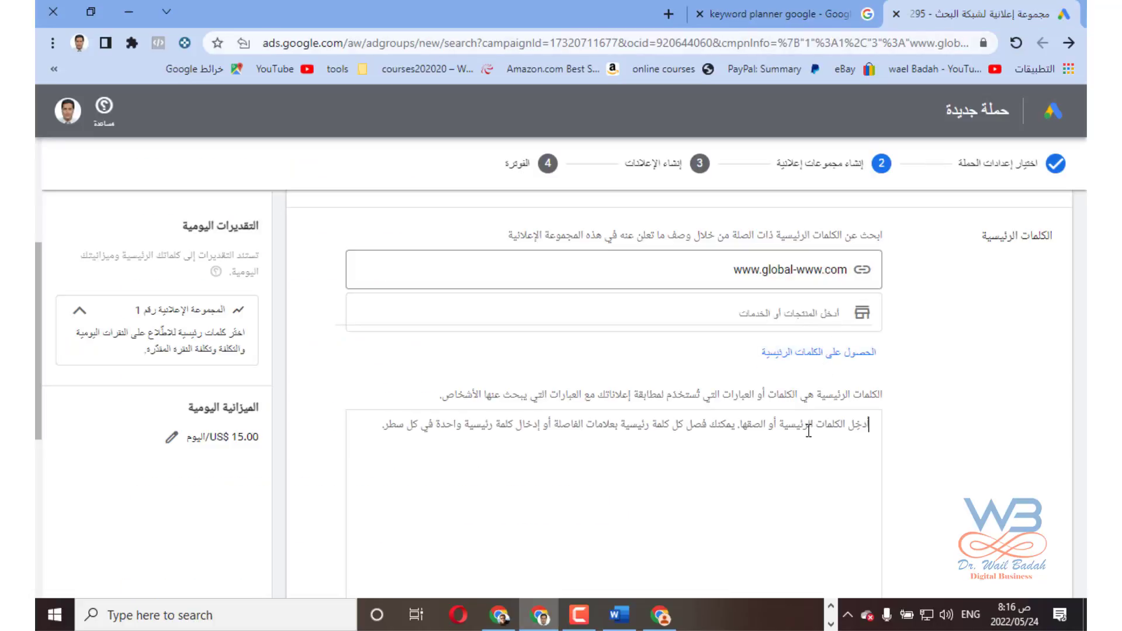
{"action": "scroll", "coordinate": [808, 430], "scroll_direction": "down", "scroll_amount": 1}
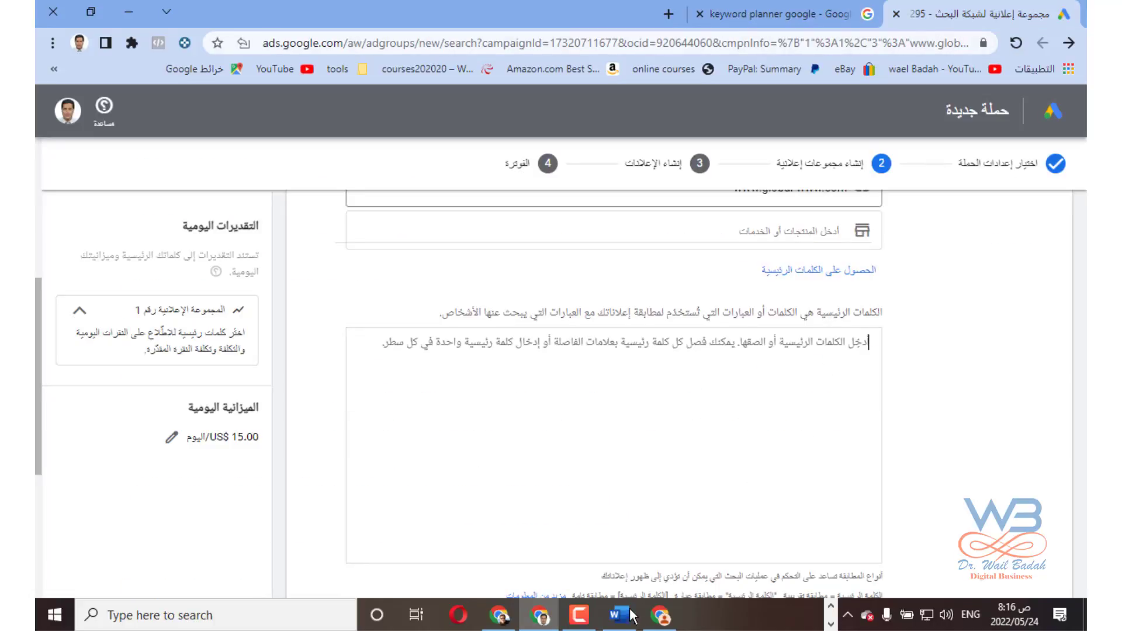
Step: Copy all the collected keywords from Notepad and paste them into the ad group's keywords box
{"action": "left_click", "coordinate": [832, 620]}
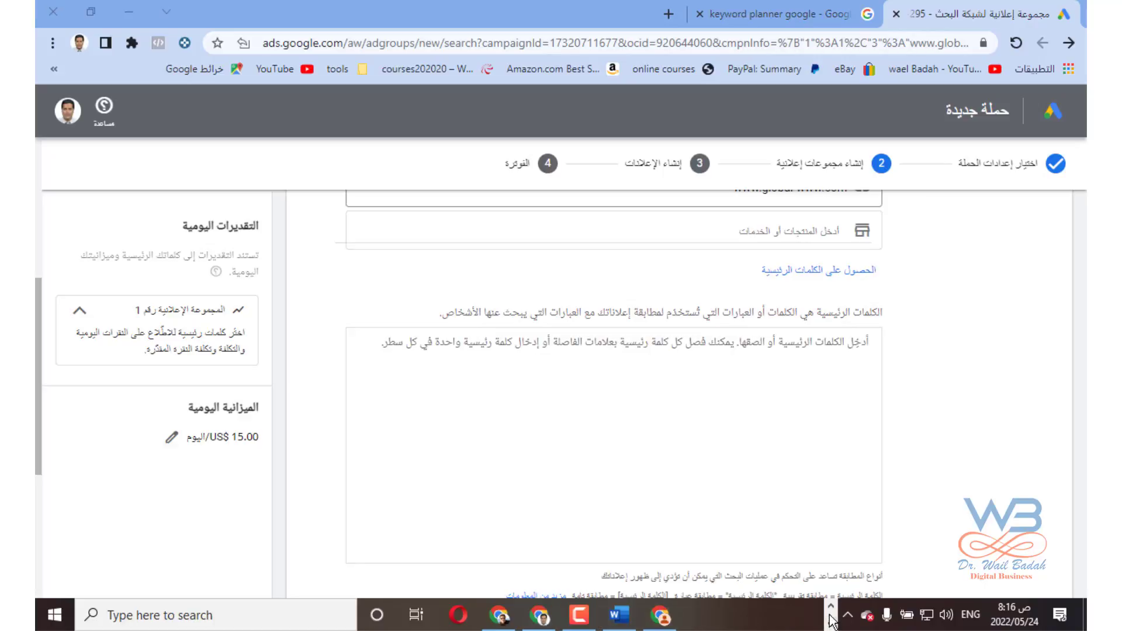
{"action": "left_click", "coordinate": [831, 623]}
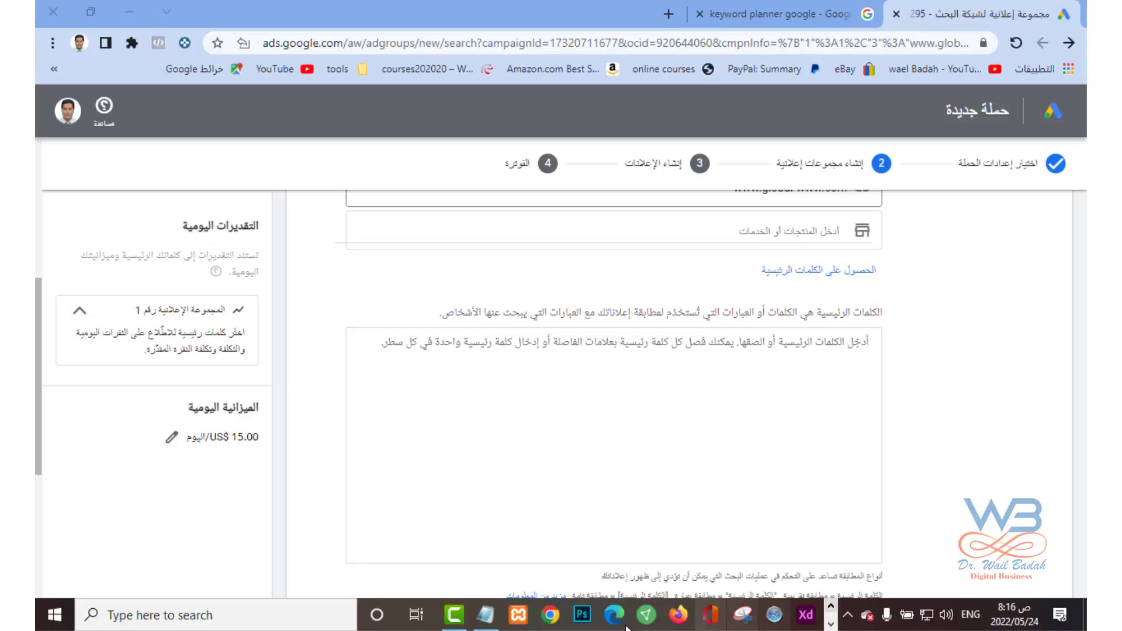
{"action": "left_click", "coordinate": [485, 619]}
{"action": "key", "text": "ctrl+a"}
{"action": "key", "text": "ctrl+c"}
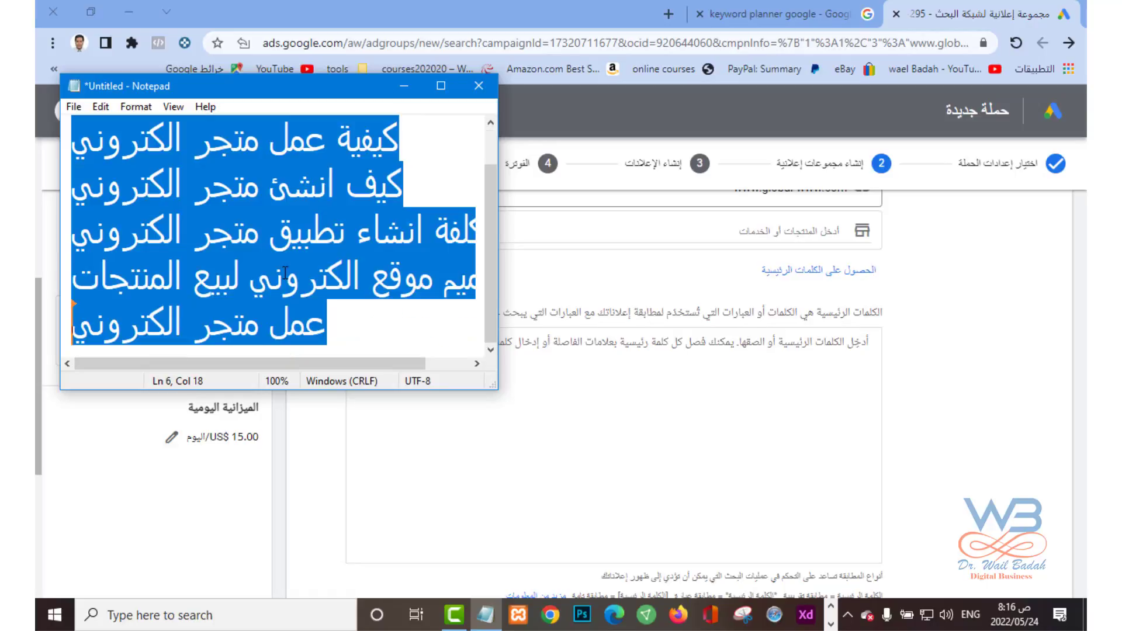
{"action": "left_click", "coordinate": [812, 376]}
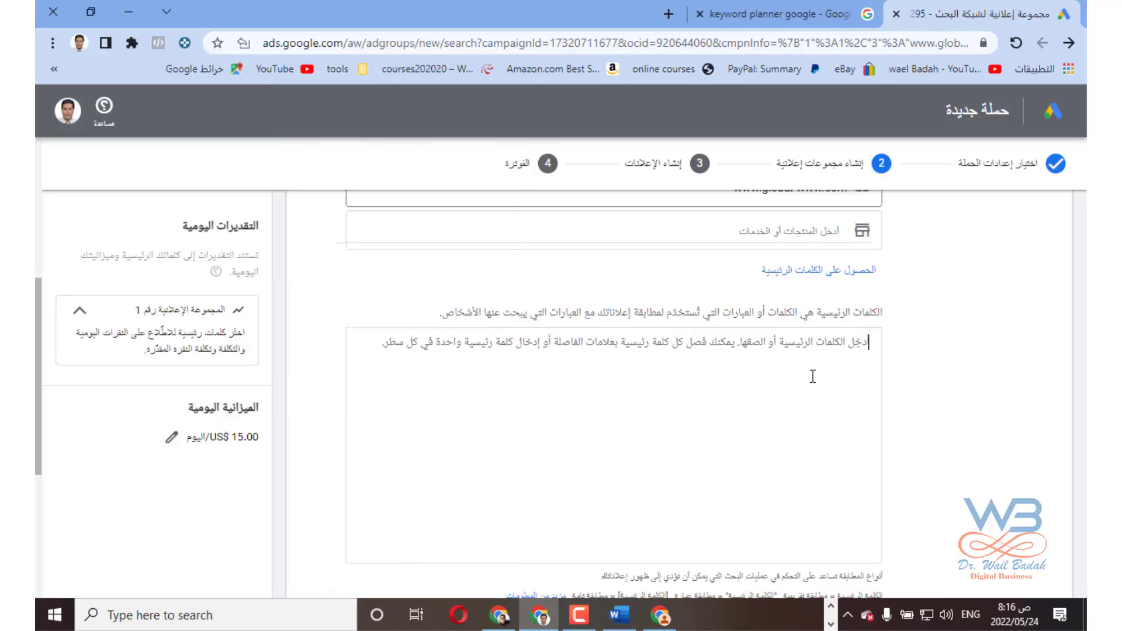
{"action": "key", "text": "ctrl+v"}
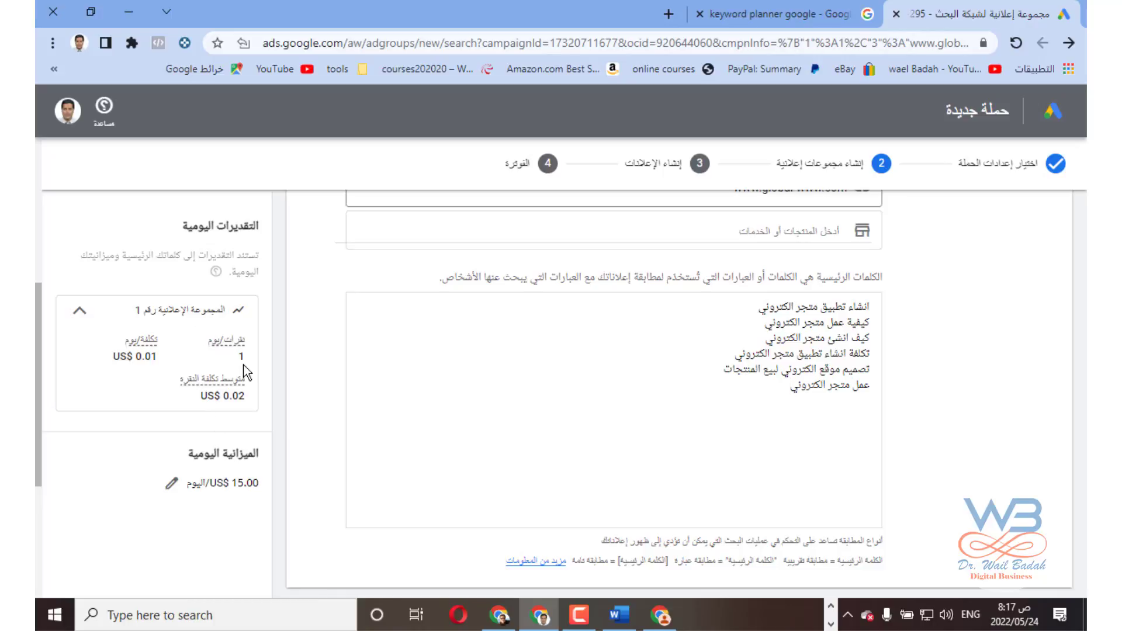
Step: Review the ad group's daily click and cost estimates, the daily budget and the entered keywords
{"action": "mouse_move", "coordinate": [198, 390]}
{"action": "triple_click", "coordinate": [222, 497]}
{"action": "left_click", "coordinate": [220, 500]}
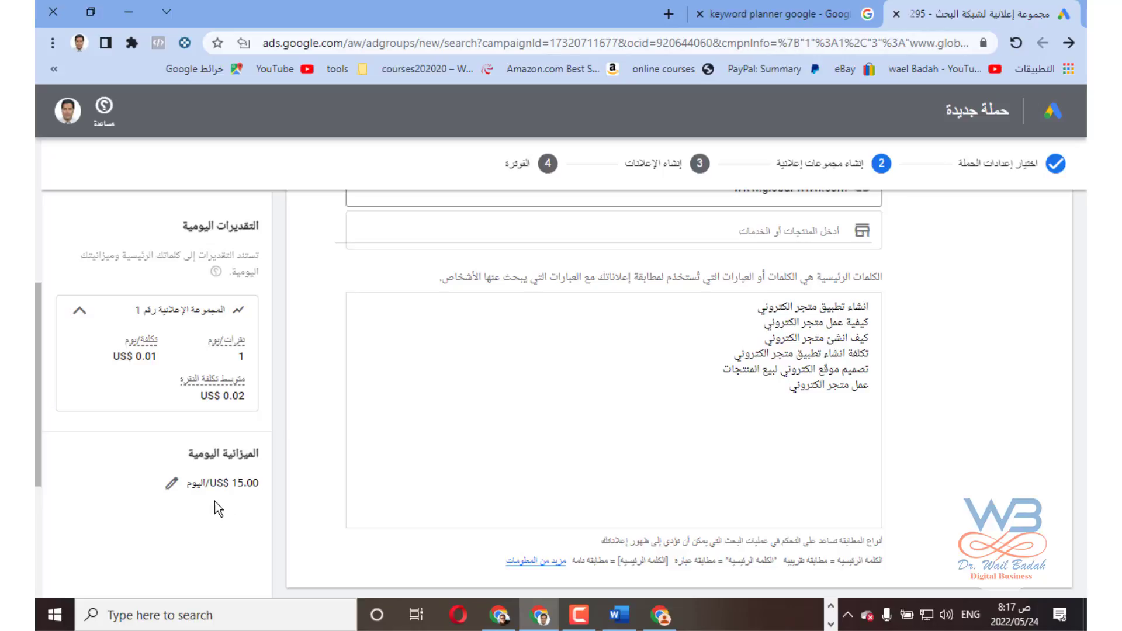
{"action": "scroll", "coordinate": [135, 510], "scroll_direction": "up", "scroll_amount": 4}
{"action": "scroll", "coordinate": [212, 423], "scroll_direction": "down", "scroll_amount": 3}
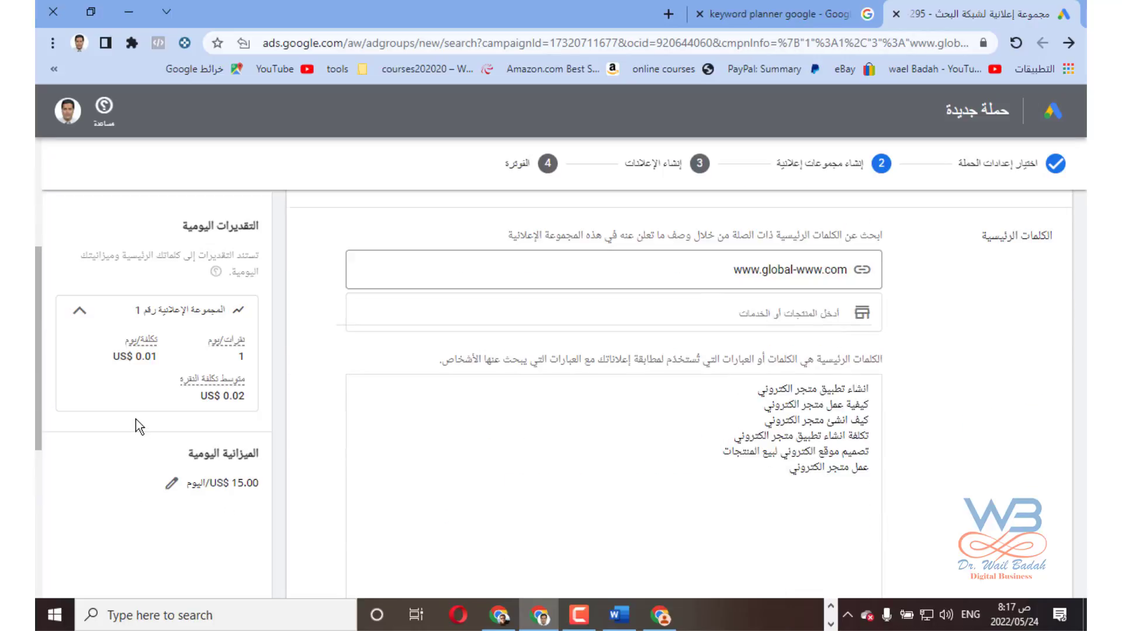
{"action": "scroll", "coordinate": [882, 444], "scroll_direction": "down", "scroll_amount": 1}
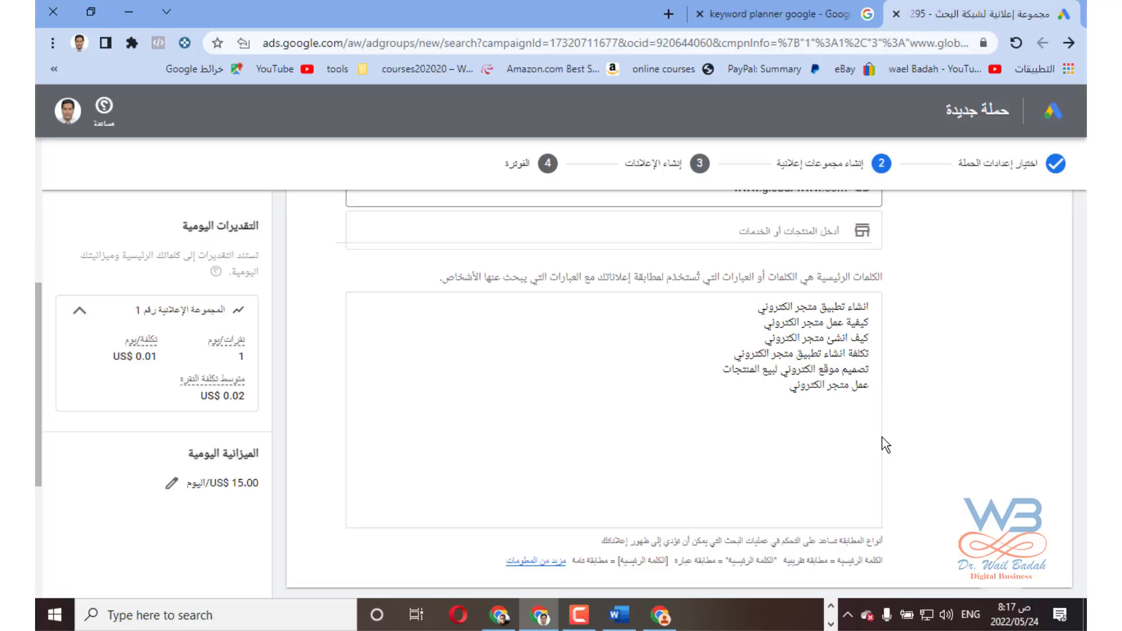
Step: Add a second ad group to the campaign and delete it again
{"action": "scroll", "coordinate": [835, 437], "scroll_direction": "down", "scroll_amount": 2}
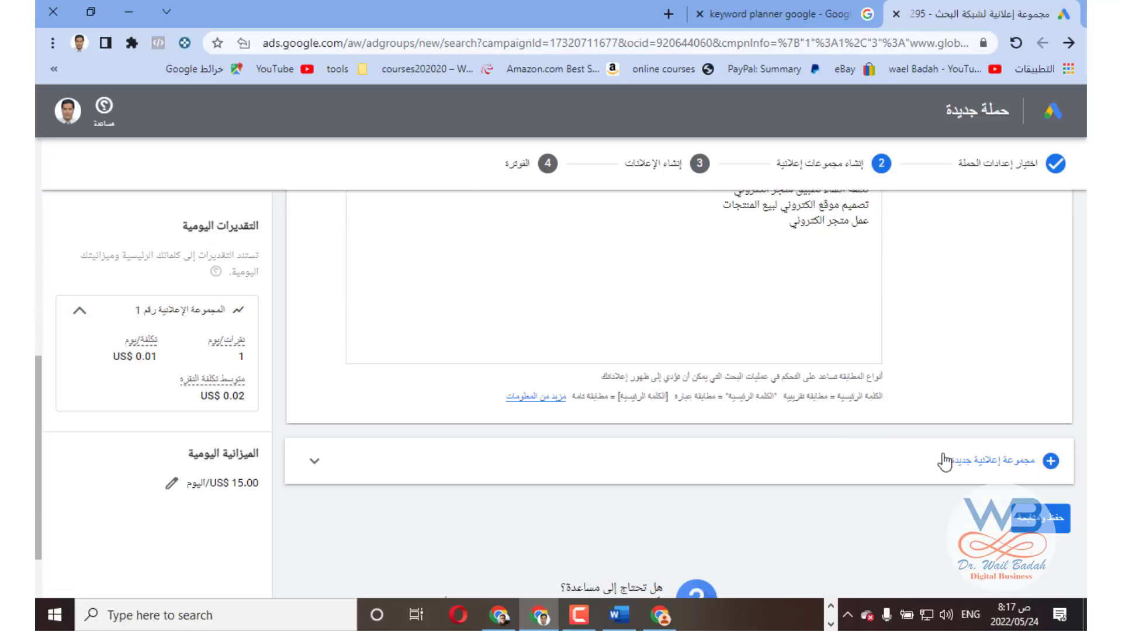
{"action": "scroll", "coordinate": [948, 462], "scroll_direction": "down", "scroll_amount": 1}
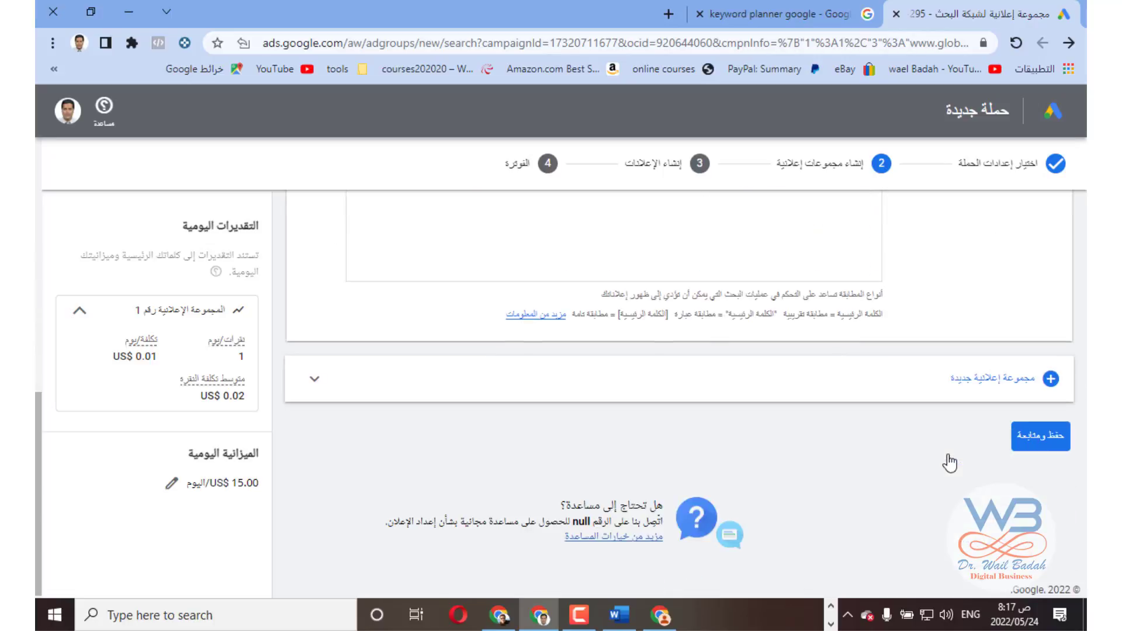
{"action": "left_click", "coordinate": [980, 386]}
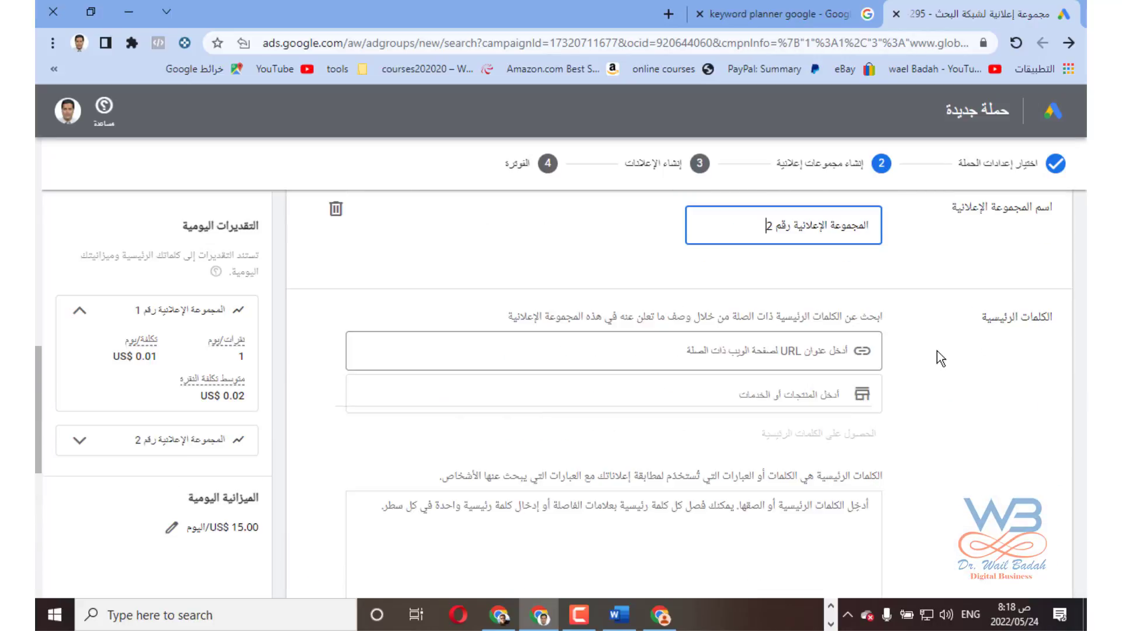
{"action": "scroll", "coordinate": [937, 358], "scroll_direction": "up", "scroll_amount": 1}
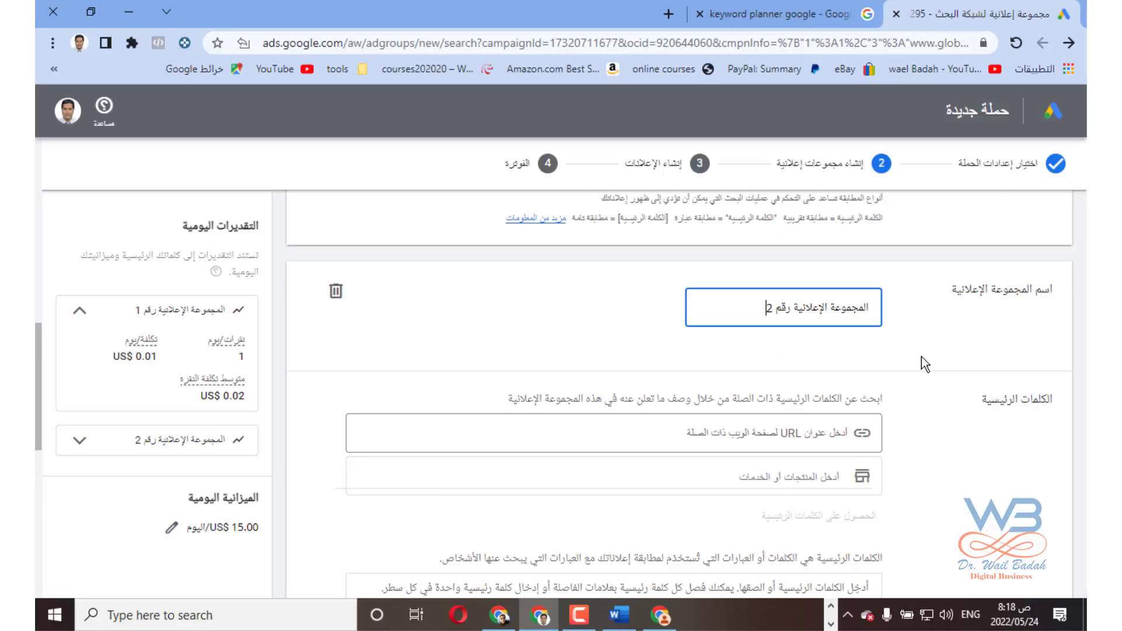
{"action": "left_click", "coordinate": [330, 291]}
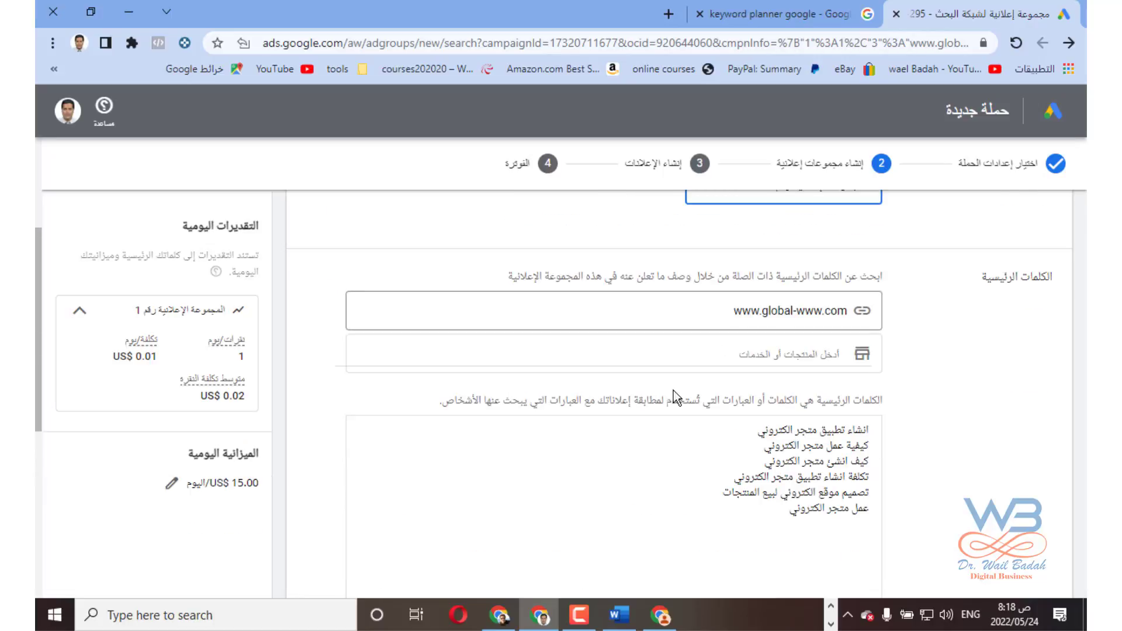
Step: Save the ad group with its keywords and continue to the ad creation stage
{"action": "scroll", "coordinate": [805, 426], "scroll_direction": "down", "scroll_amount": 3}
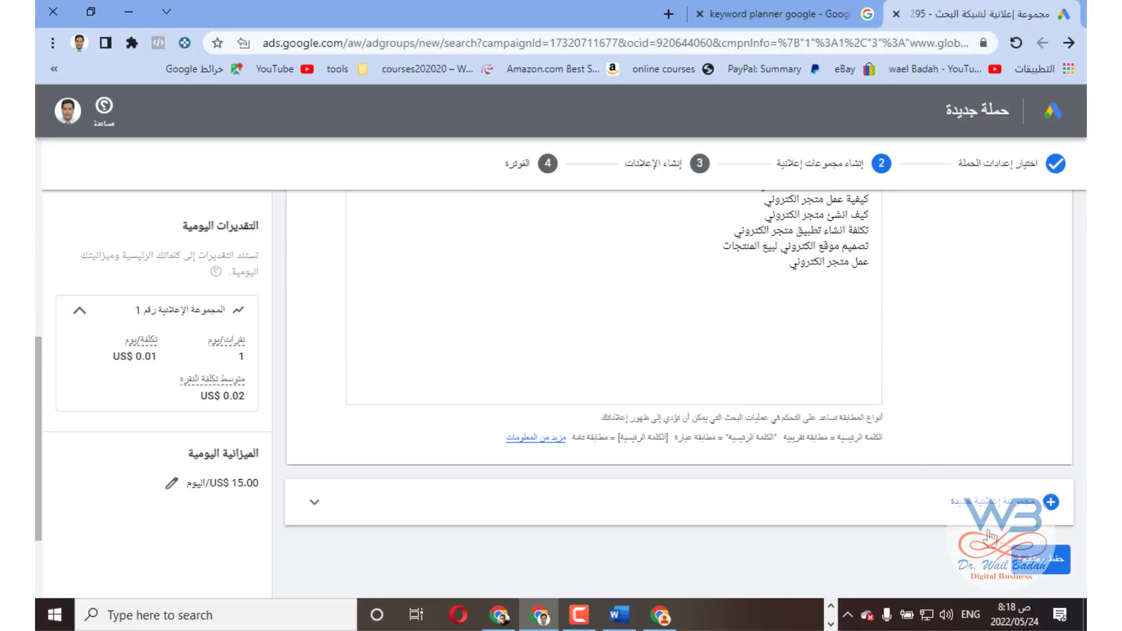
{"action": "scroll", "coordinate": [950, 538], "scroll_direction": "down", "scroll_amount": 1}
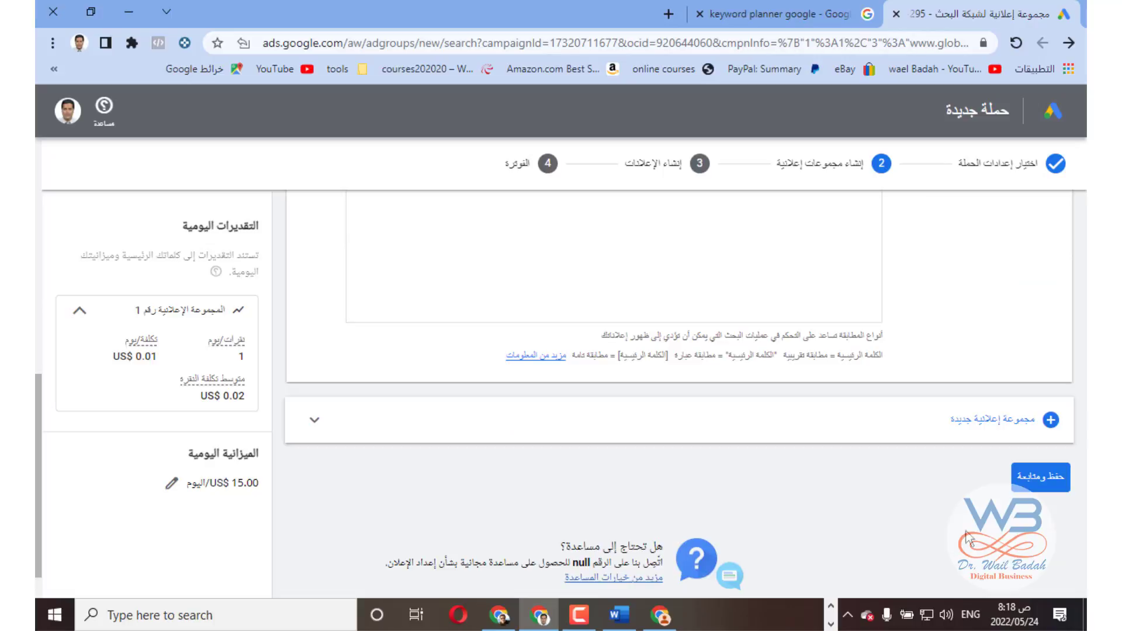
{"action": "left_click", "coordinate": [1029, 479]}
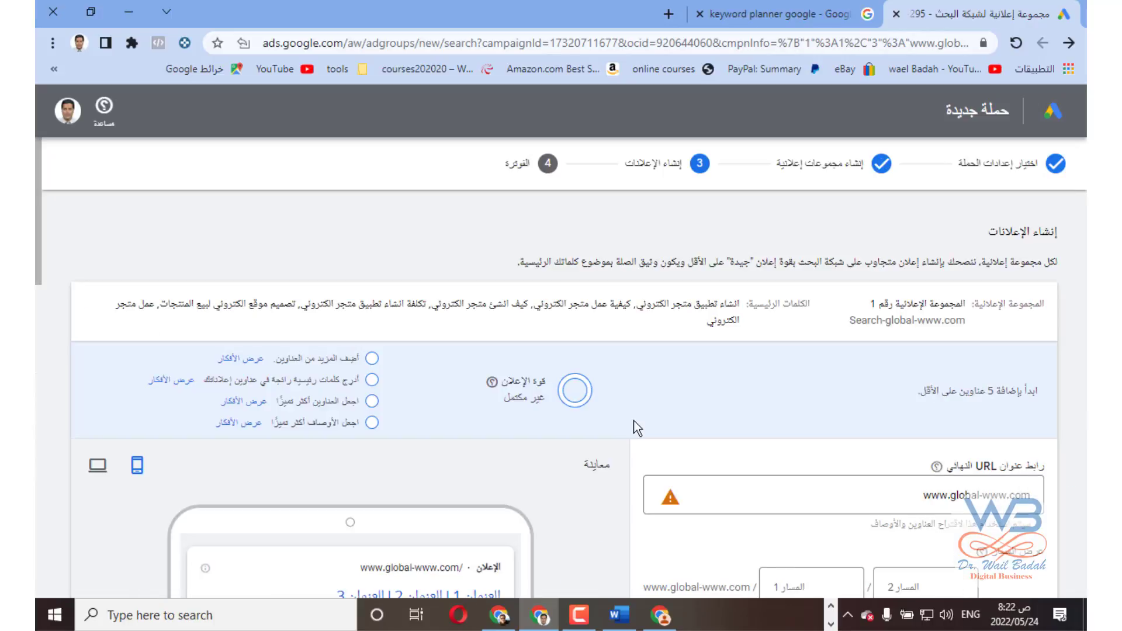
{"action": "scroll", "coordinate": [633, 421], "scroll_direction": "down", "scroll_amount": 1}
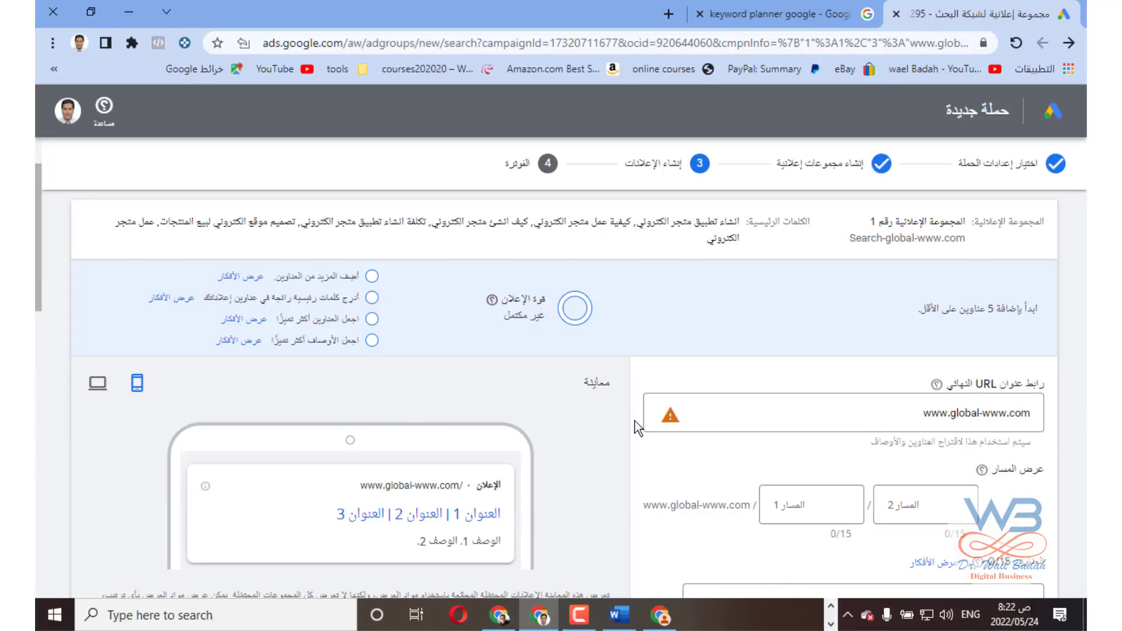
{"action": "left_click", "coordinate": [932, 421]}
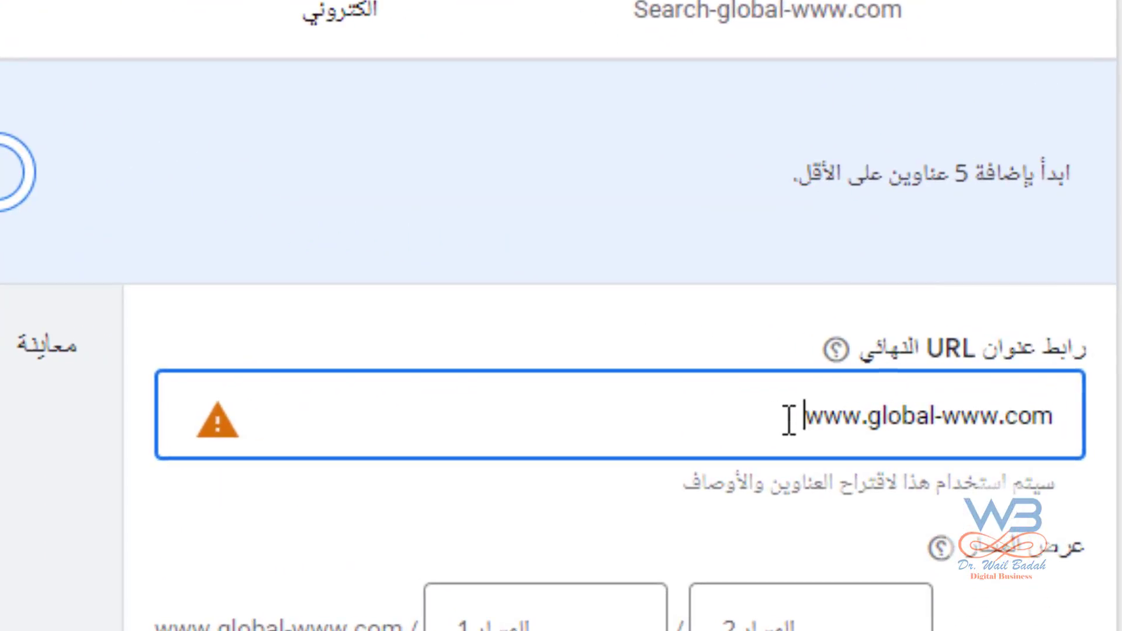
{"action": "type", "text": "http"}
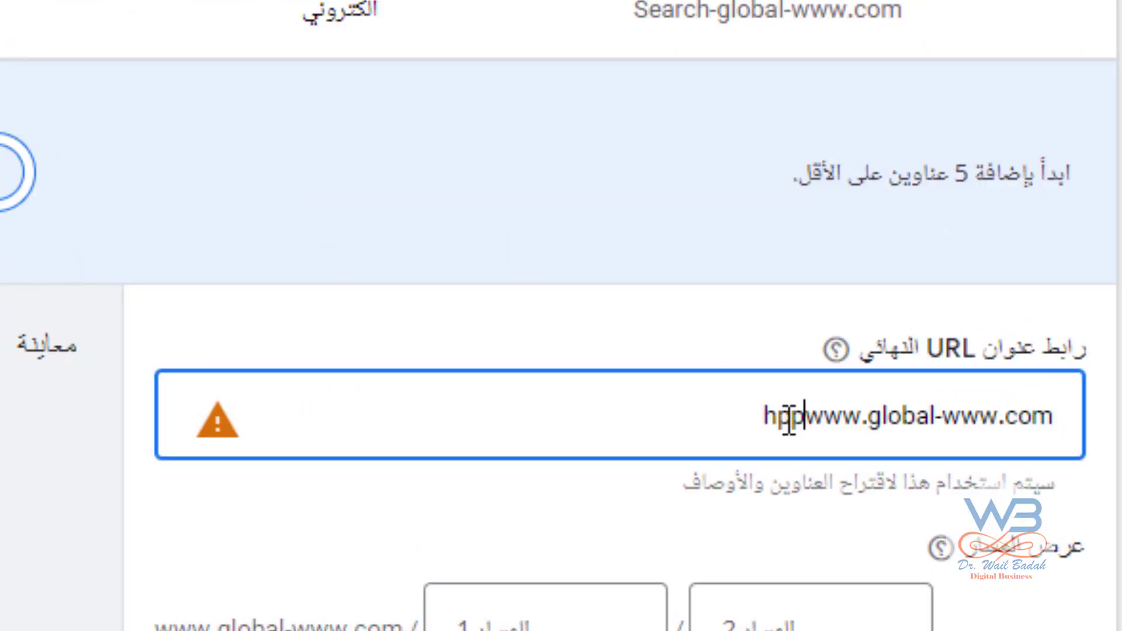
{"action": "key", "text": "BackSpace"}
{"action": "key", "text": "BackSpace"}
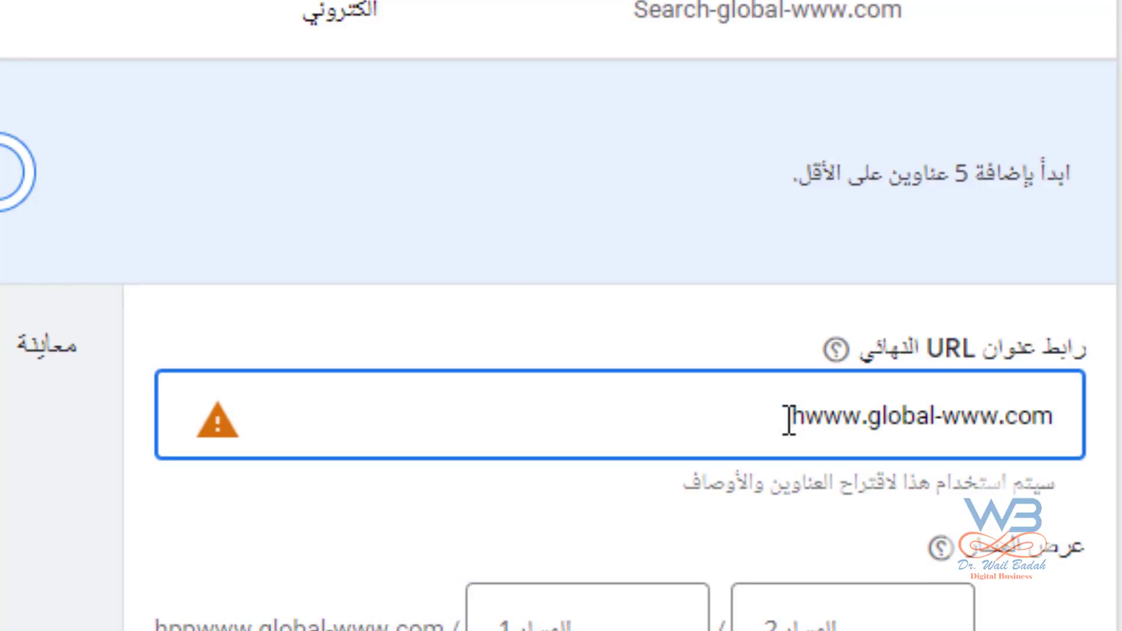
{"action": "type", "text": "ttp://"}
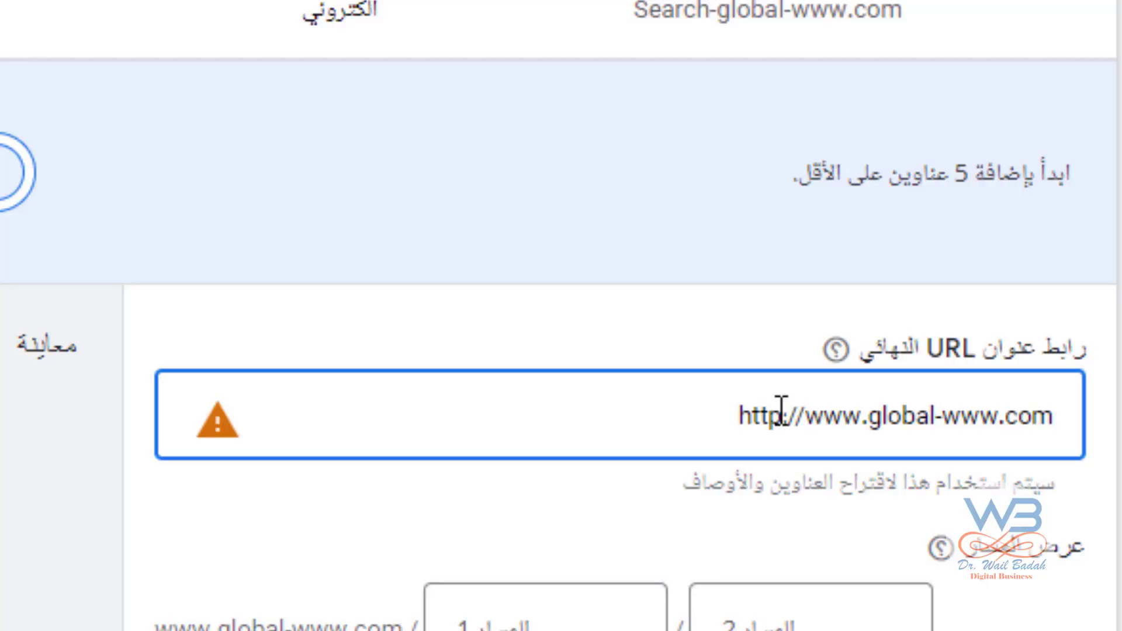
{"action": "left_click", "coordinate": [782, 408]}
{"action": "type", "text": "s"}
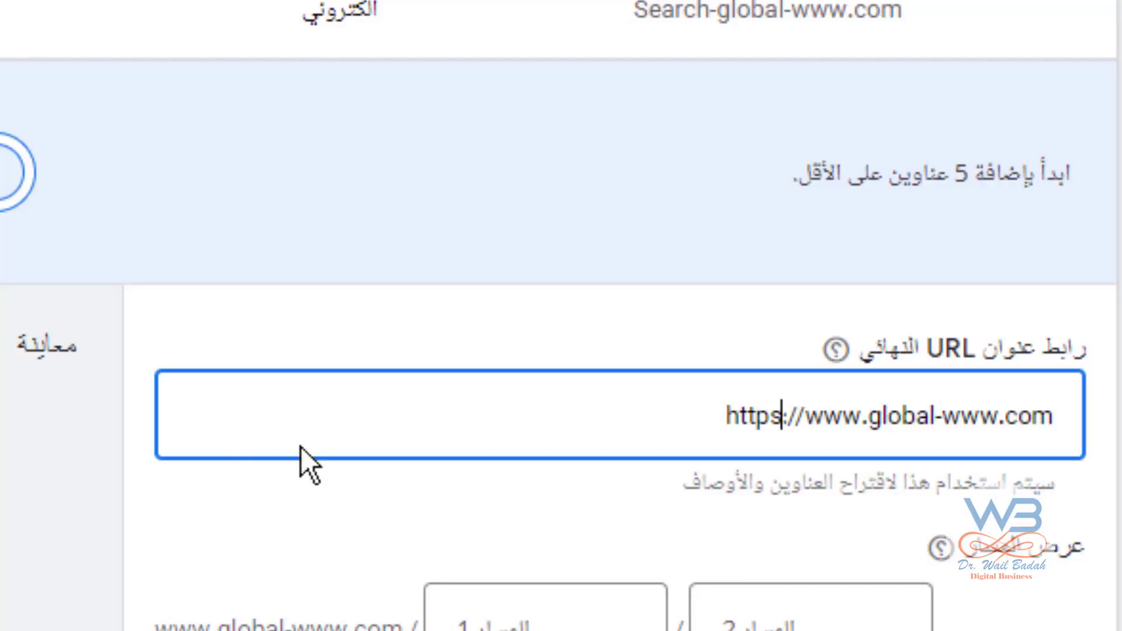
{"action": "left_click", "coordinate": [66, 455]}
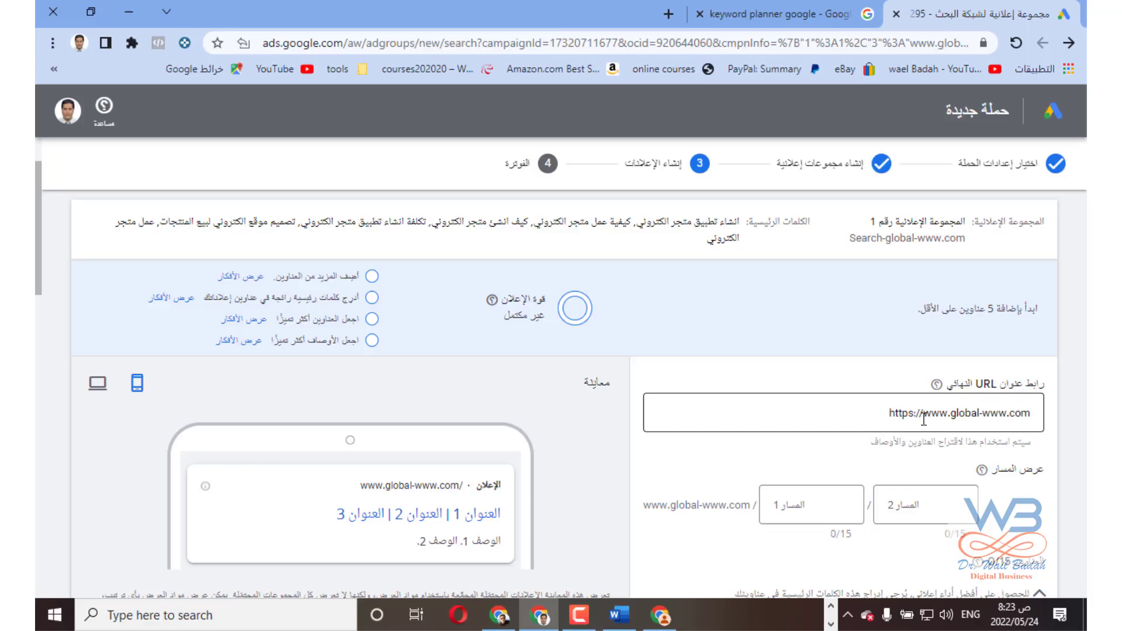
{"action": "left_click_drag", "start_coordinate": [886, 414], "coordinate": [924, 415]}
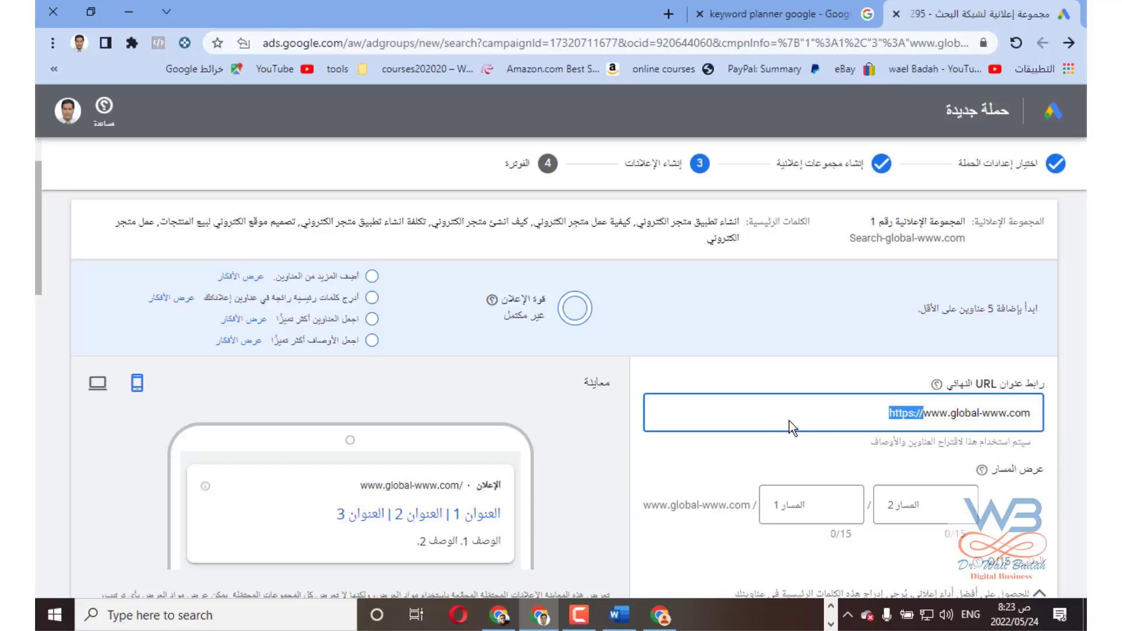
{"action": "left_click", "coordinate": [808, 335]}
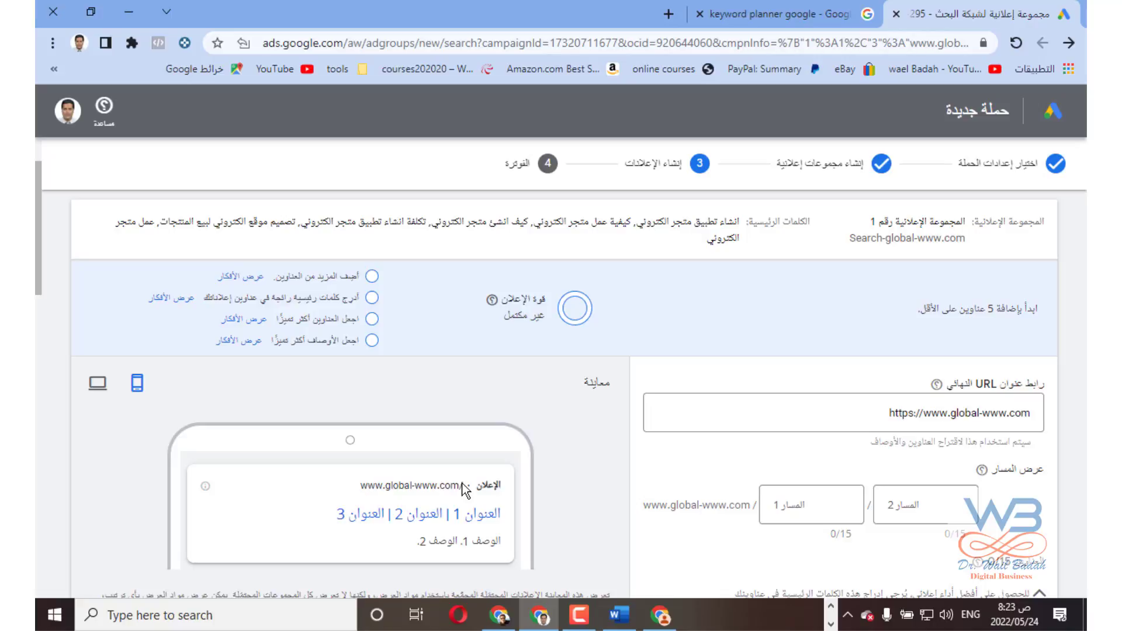
Step: Set the ad's display path to "فلسطين" in the first part and "تطوير متاجر" in the second
{"action": "scroll", "coordinate": [490, 493], "scroll_direction": "down", "scroll_amount": 1}
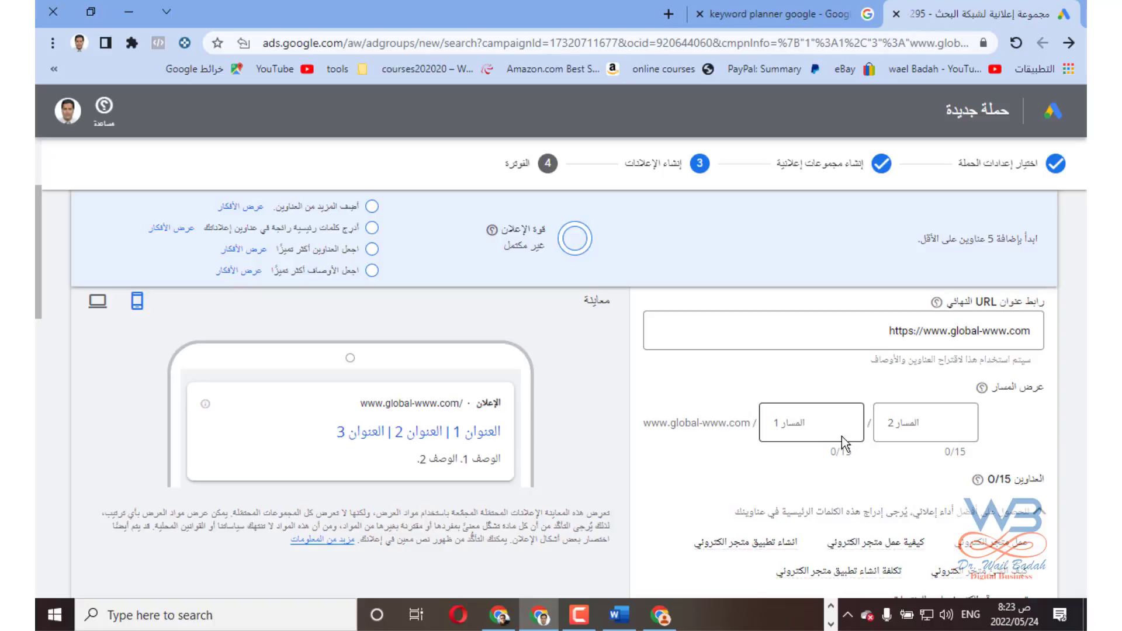
{"action": "left_click", "coordinate": [876, 430]}
{"action": "left_click", "coordinate": [750, 428]}
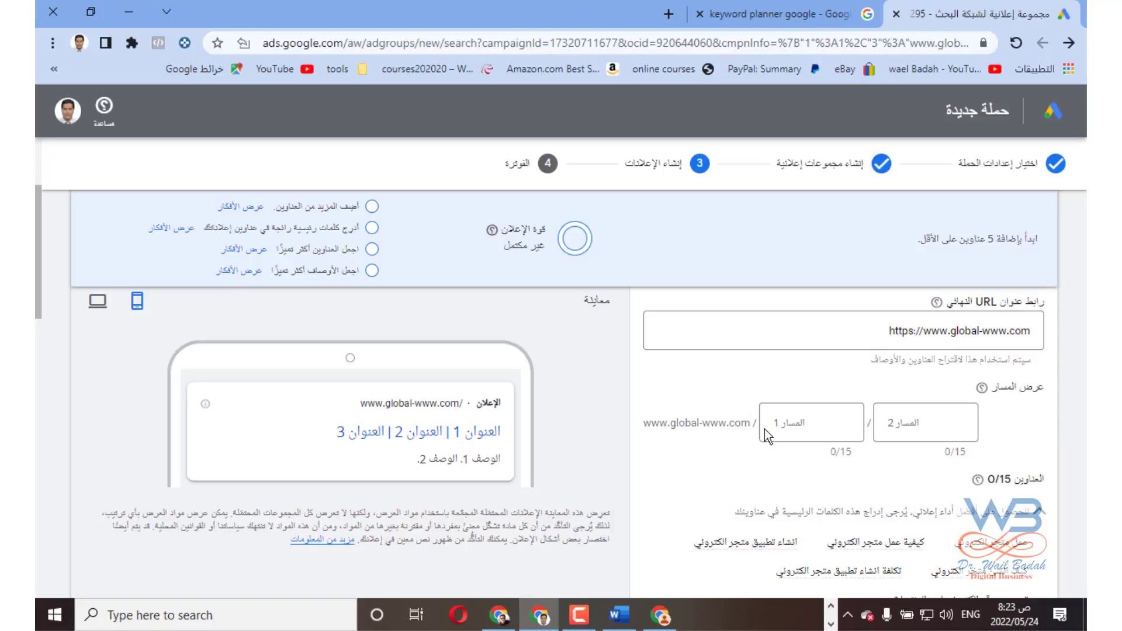
{"action": "left_click", "coordinate": [845, 425]}
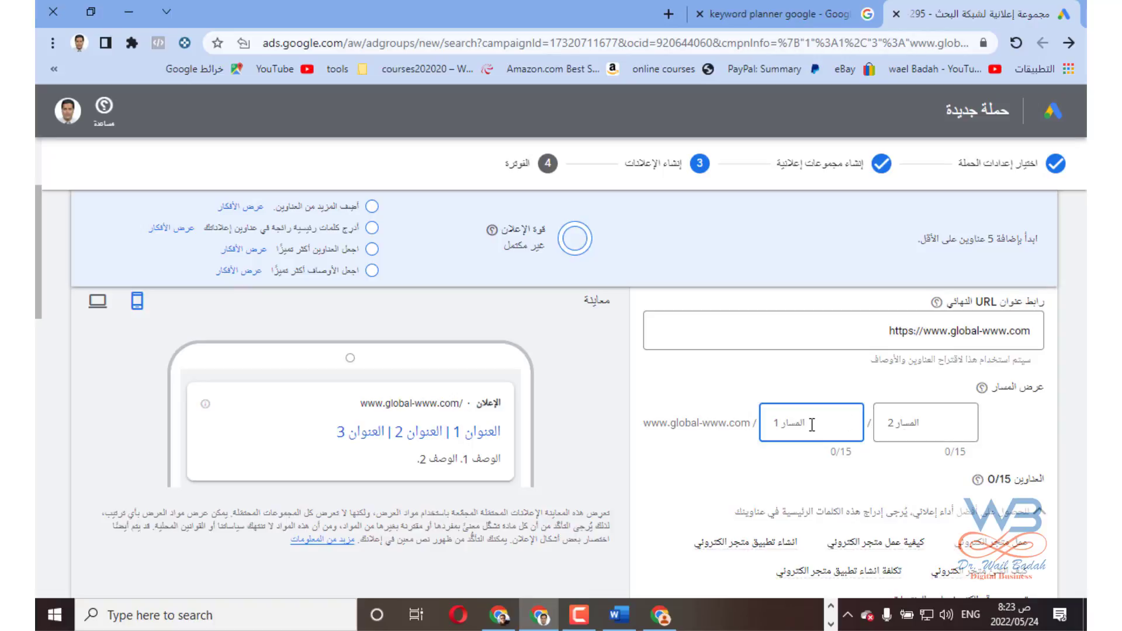
{"action": "key", "text": "alt+shift"}
{"action": "type", "text": "قل"}
{"action": "type", "text": "سط"}
{"action": "type", "text": "ين"}
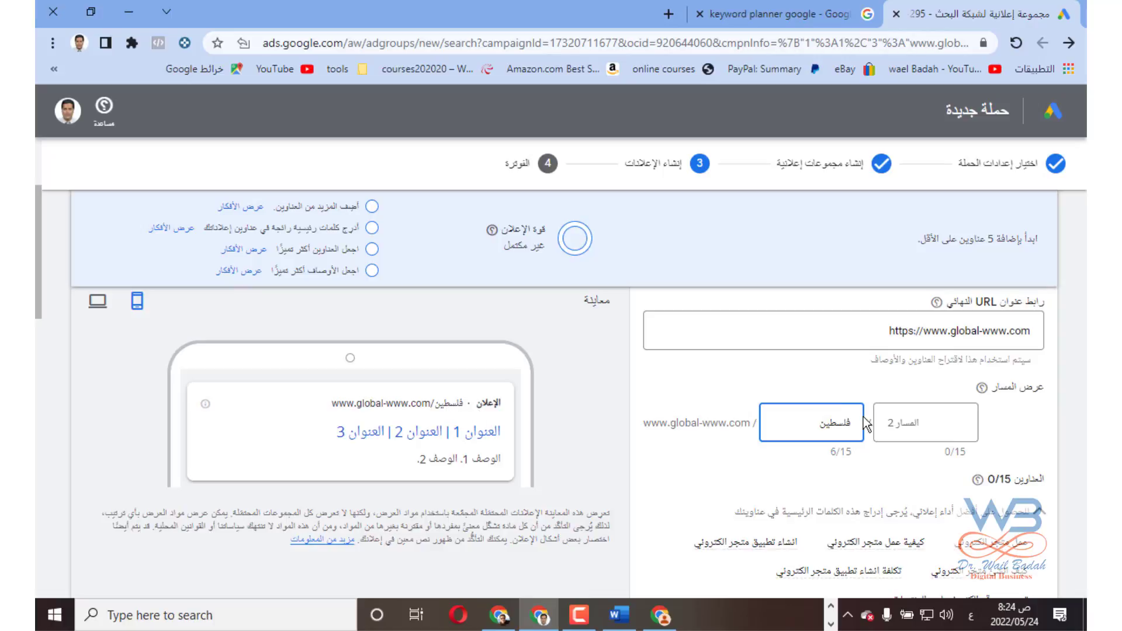
{"action": "left_click", "coordinate": [883, 422]}
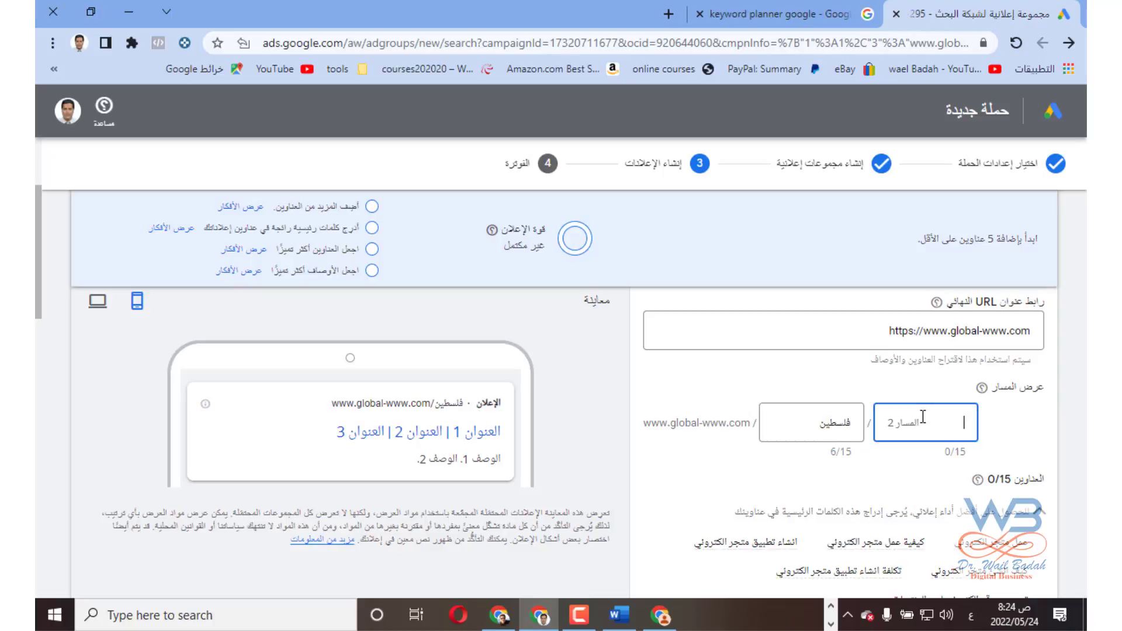
{"action": "type", "text": "تطوير متاجر"}
{"action": "left_click", "coordinate": [587, 408]}
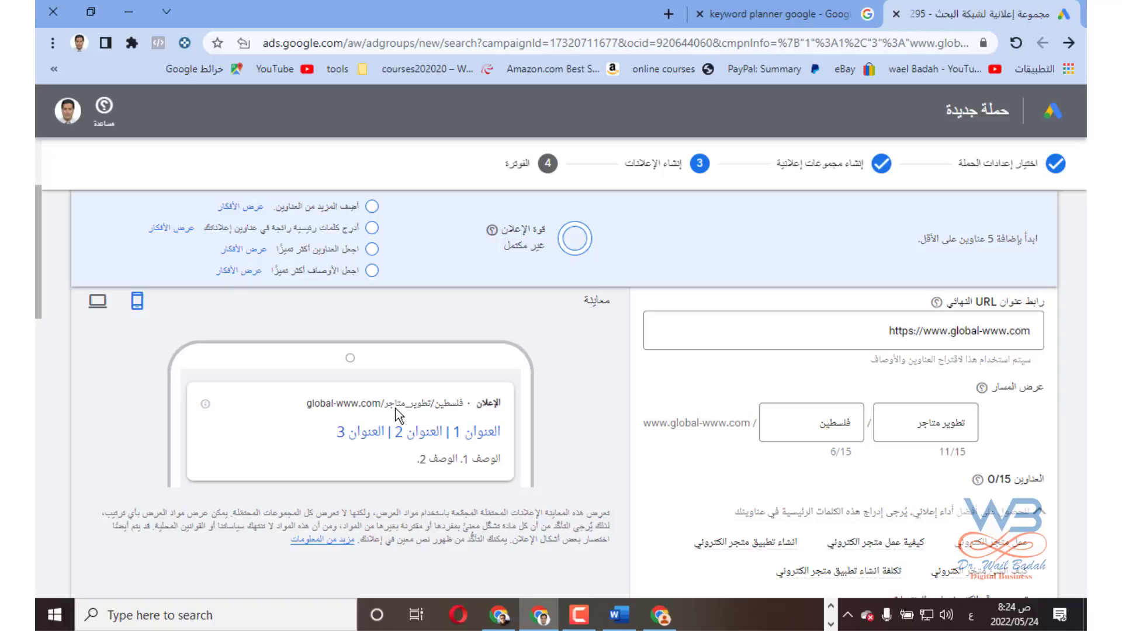
Step: Copy the keyword "انشاء تطبيق متجر الكتروني" from the Notepad list into the ad's first headline
{"action": "scroll", "coordinate": [978, 476], "scroll_direction": "down", "scroll_amount": 1}
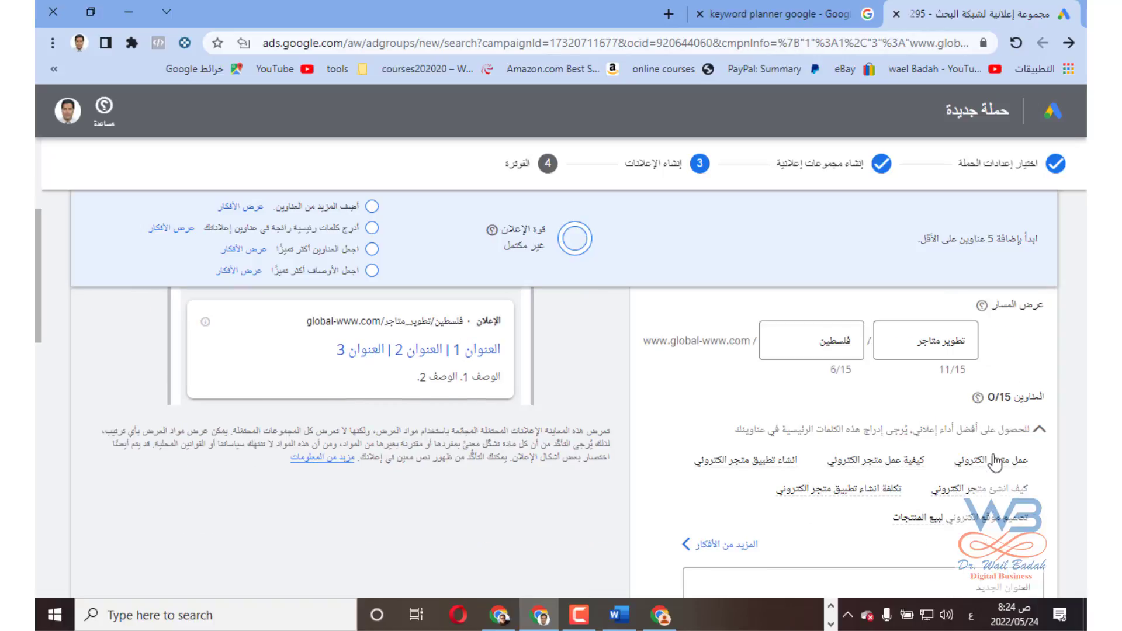
{"action": "scroll", "coordinate": [1001, 410], "scroll_direction": "down", "scroll_amount": 1}
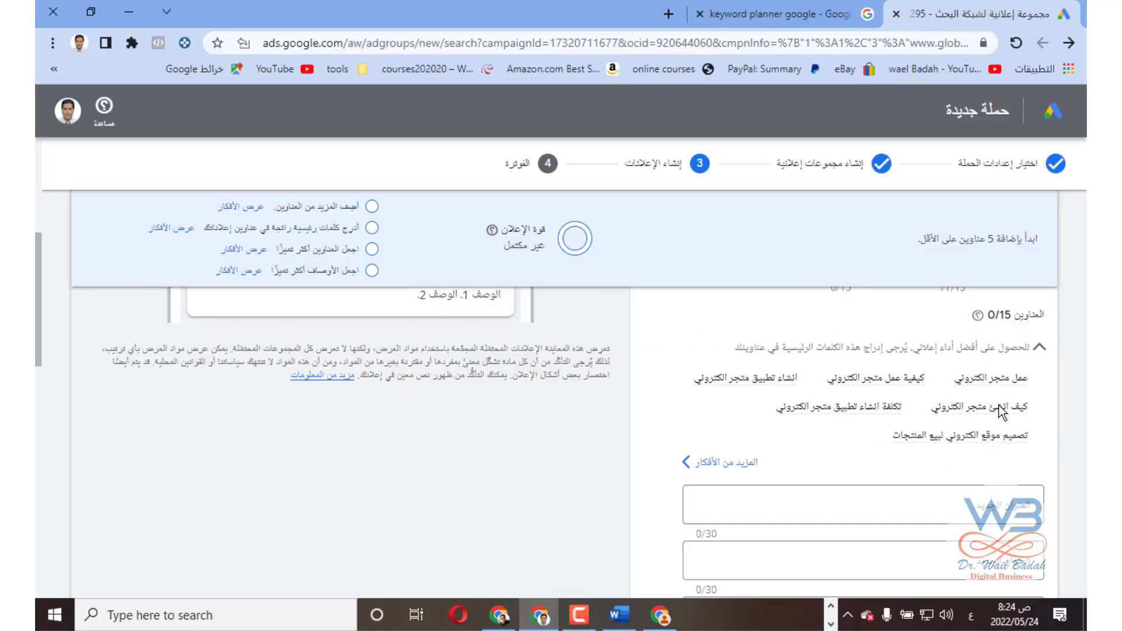
{"action": "left_click", "coordinate": [888, 498]}
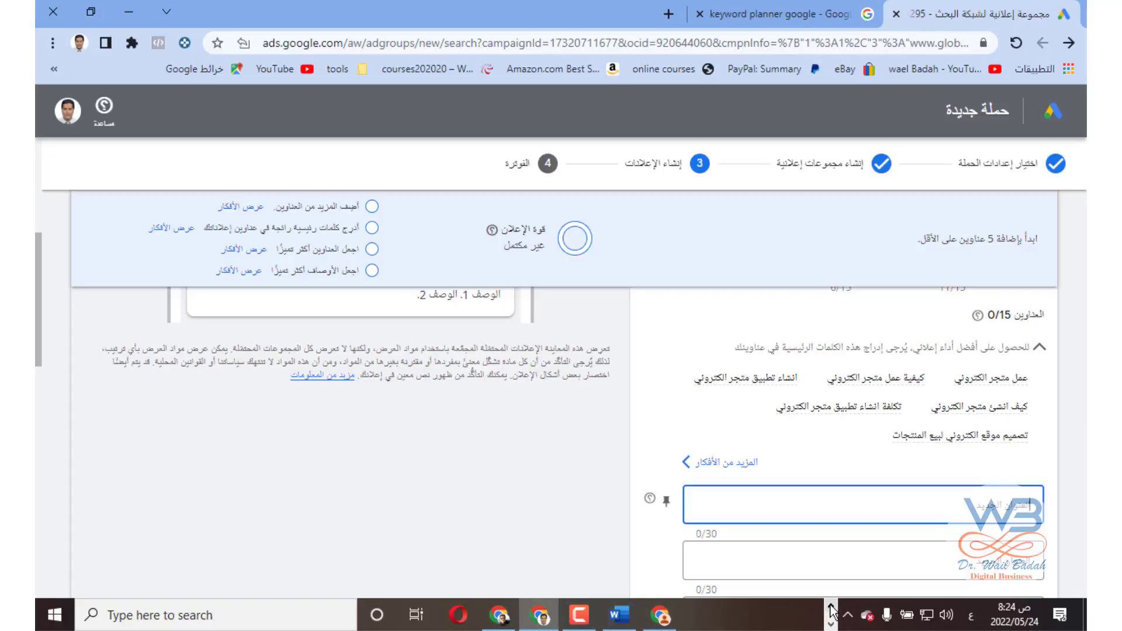
{"action": "left_click", "coordinate": [830, 622]}
{"action": "left_click", "coordinate": [500, 625]}
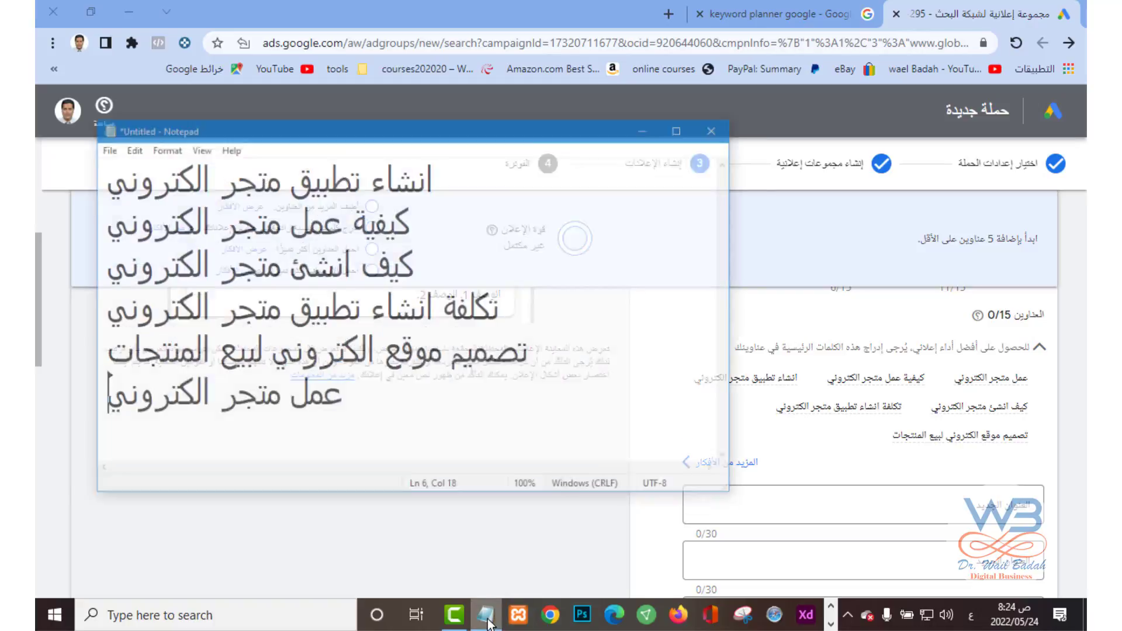
{"action": "left_click_drag", "start_coordinate": [73, 140], "coordinate": [425, 142]}
{"action": "left_click", "coordinate": [431, 142]}
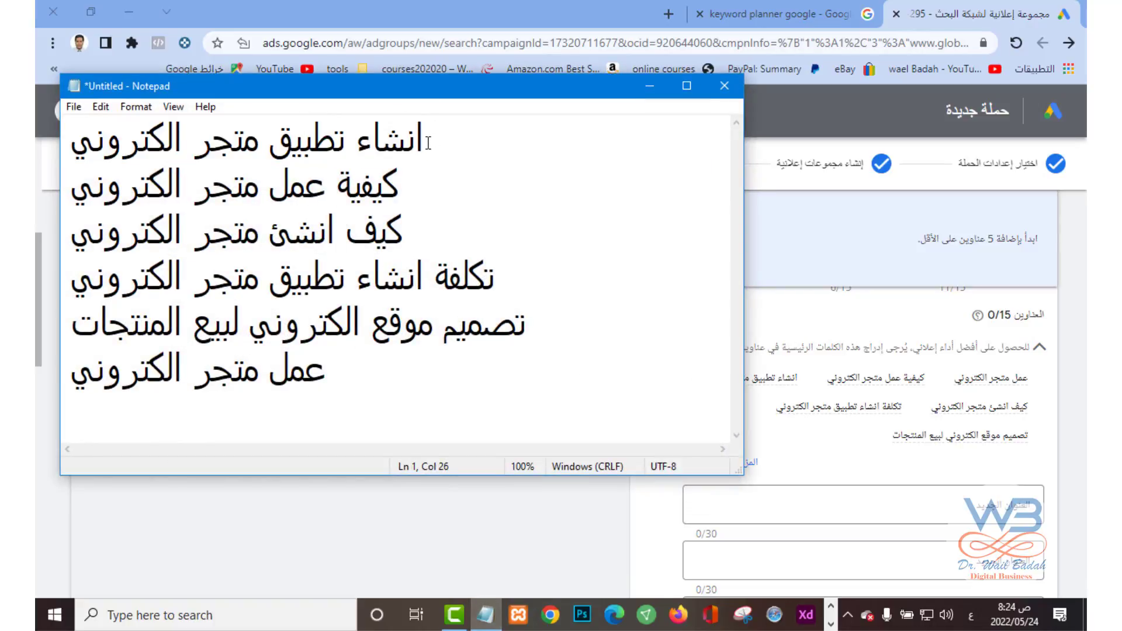
{"action": "left_click", "coordinate": [423, 141], "text": "shift"}
{"action": "key", "text": "ctrl+c"}
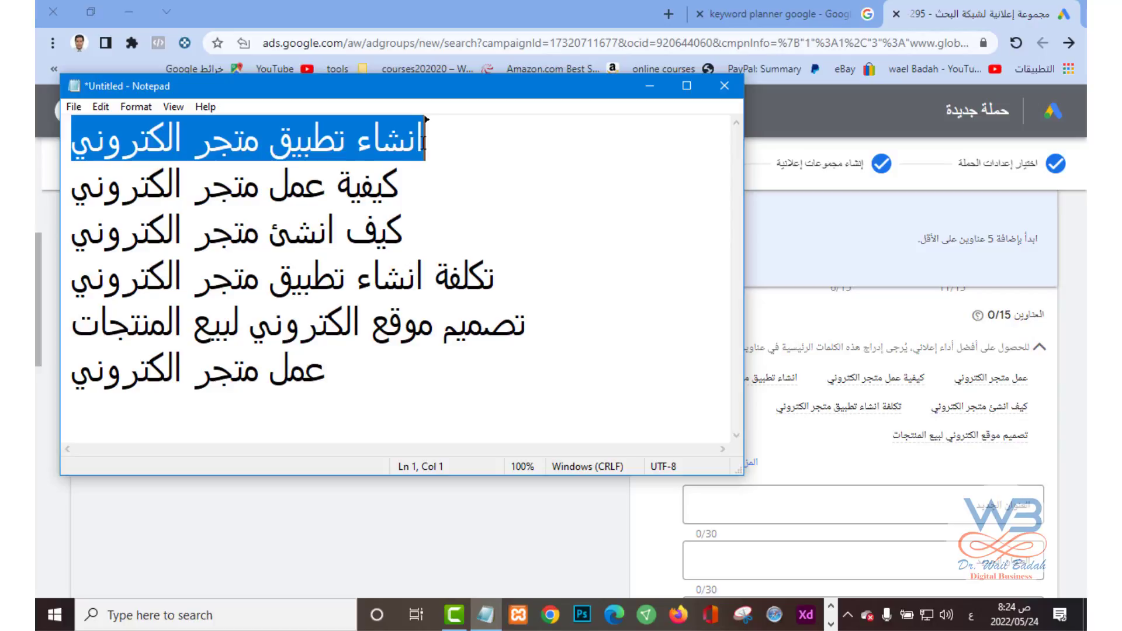
{"action": "left_click", "coordinate": [968, 508]}
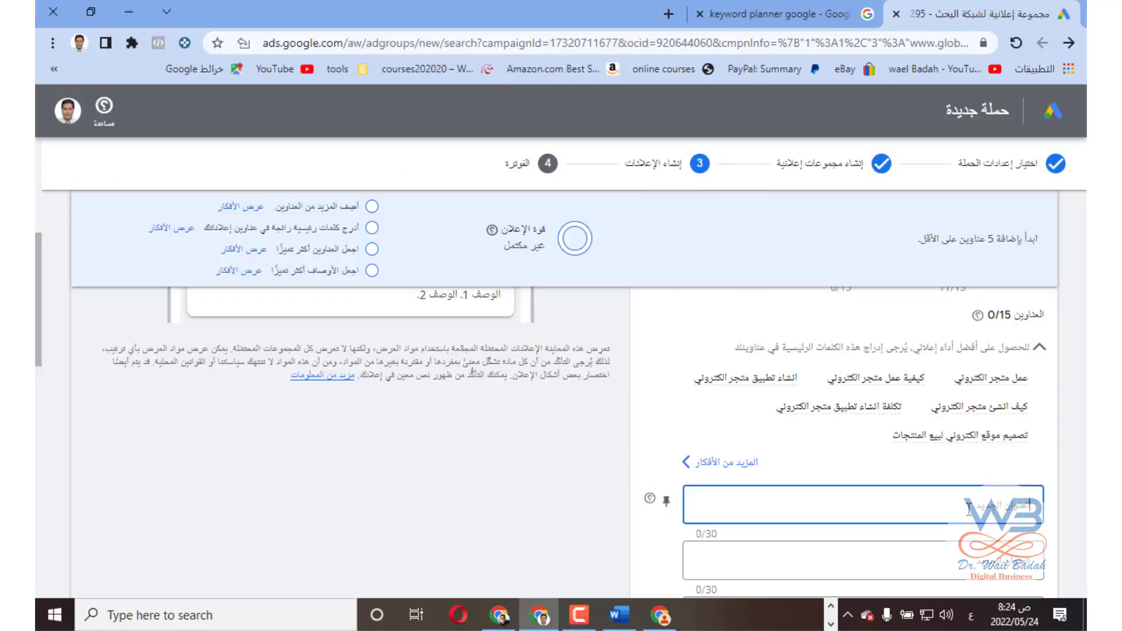
{"action": "key", "text": "ctrl+v"}
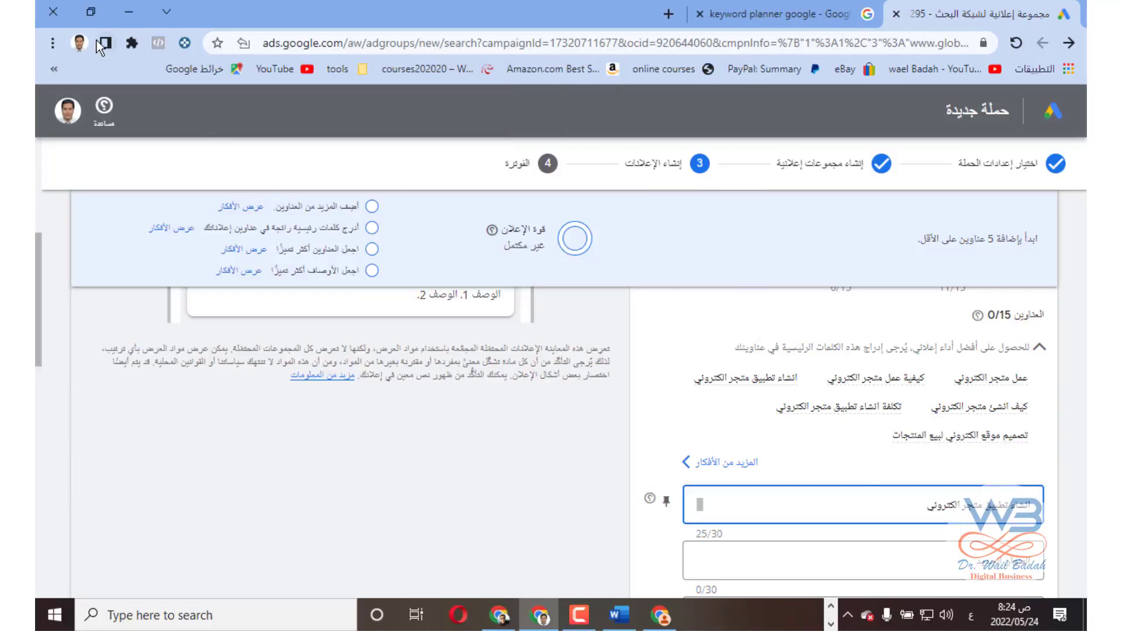
Step: Shrink the browser window to reveal the Notepad list and copy "كيفية عمل متجر الكتروني" into the second headline
{"action": "left_click", "coordinate": [94, 18]}
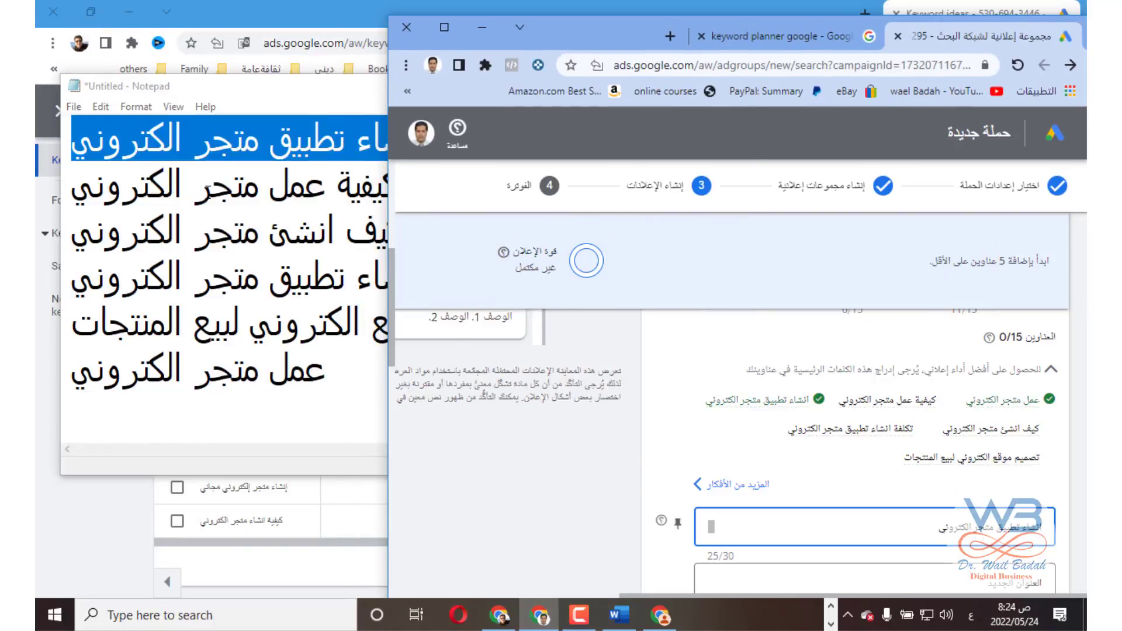
{"action": "left_click", "coordinate": [349, 198]}
{"action": "left_click_drag", "start_coordinate": [426, 191], "coordinate": [403, 191]}
{"action": "left_click", "coordinate": [400, 192]}
{"action": "key", "text": "shift+Home"}
{"action": "key", "text": "ctrl+c"}
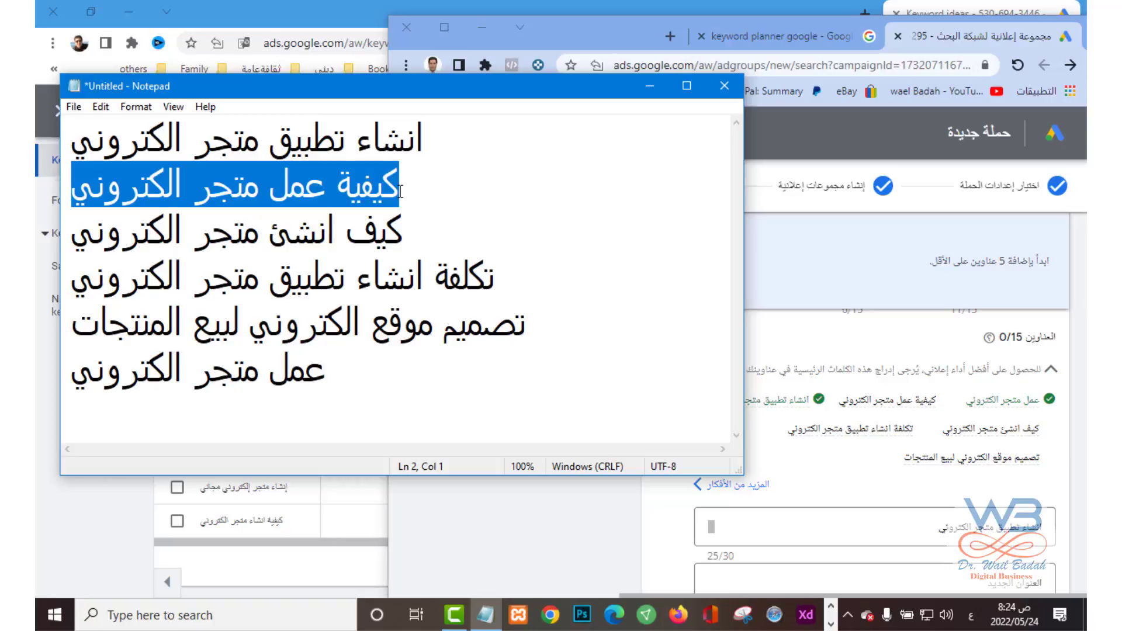
{"action": "scroll", "coordinate": [960, 474], "scroll_direction": "down", "scroll_amount": 1}
{"action": "left_click", "coordinate": [960, 501]}
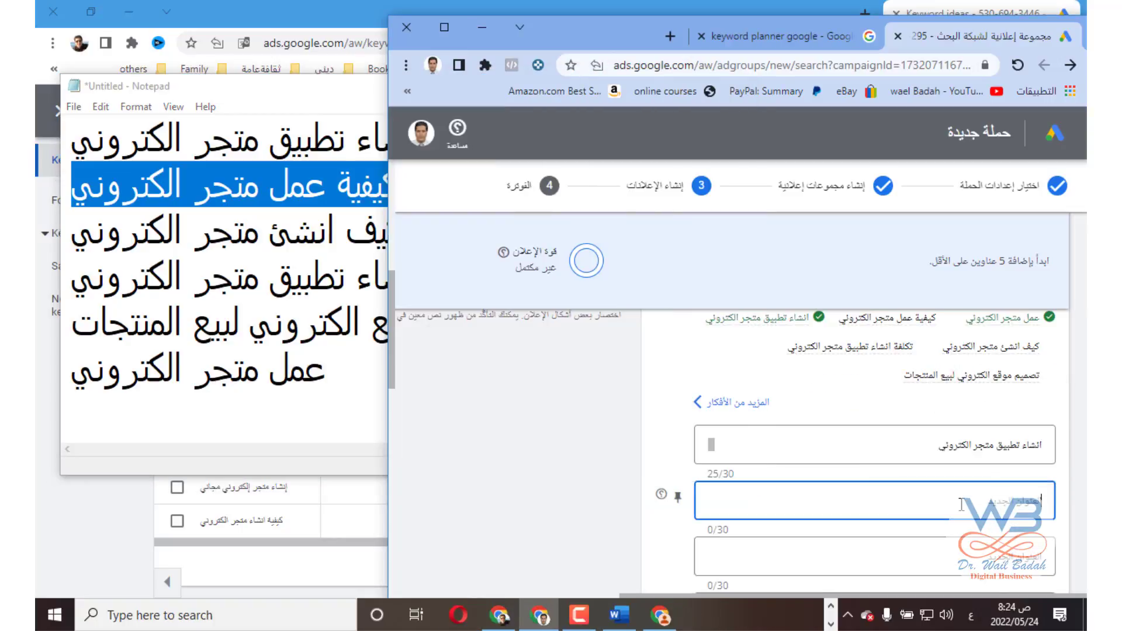
{"action": "key", "text": "ctrl+v"}
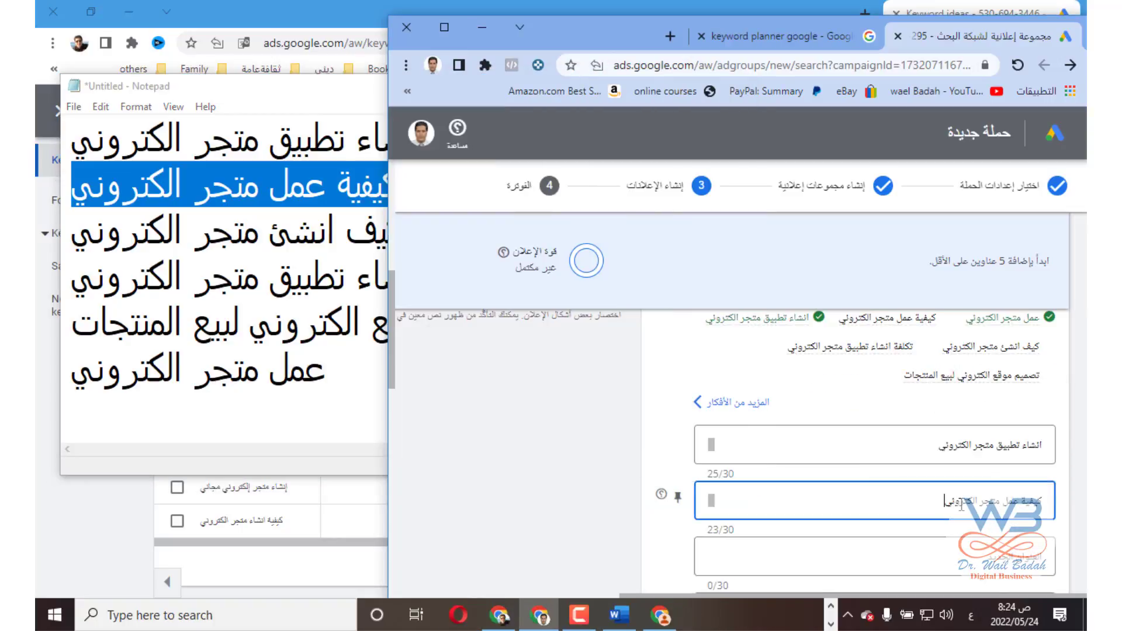
Step: Copy the keyword "كيف انشئ متجر الكتروني" from the Notepad list into the third headline
{"action": "left_click", "coordinate": [262, 214]}
{"action": "key", "text": "End"}
{"action": "key", "text": "shift+Home"}
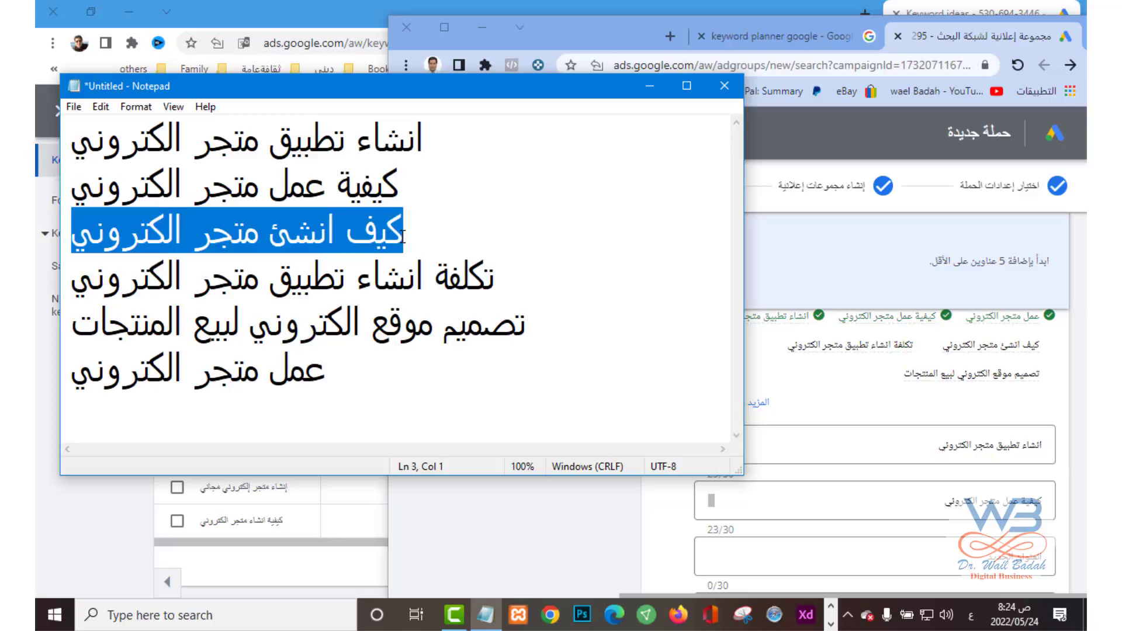
{"action": "key", "text": "ctrl+c"}
{"action": "left_click", "coordinate": [946, 573]}
{"action": "key", "text": "ctrl+v"}
Step: Copy the fourth Notepad keyword into the fourth headline and shorten it to "تكلفة انشاء متجر الكتروني" by removing "تطبيق"
{"action": "left_click", "coordinate": [299, 286]}
{"action": "key", "text": "End"}
{"action": "left_click", "coordinate": [489, 277], "text": "shift"}
{"action": "left_click", "coordinate": [493, 278]}
{"action": "left_click", "coordinate": [495, 278], "text": "shift"}
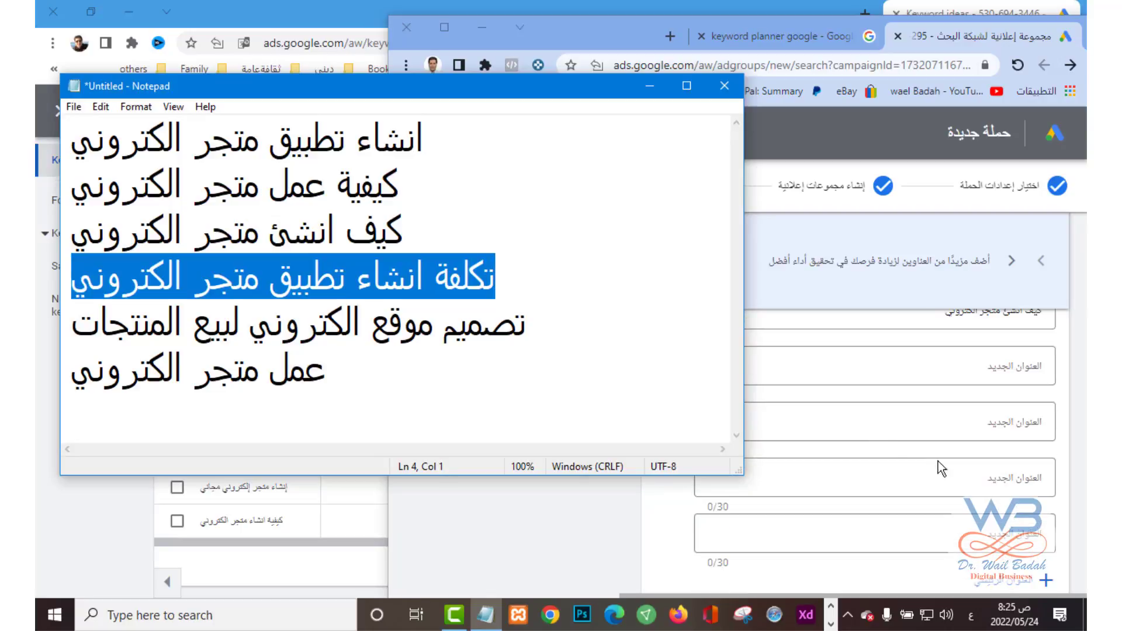
{"action": "left_click", "coordinate": [988, 361]}
{"action": "key", "text": "ctrl+v"}
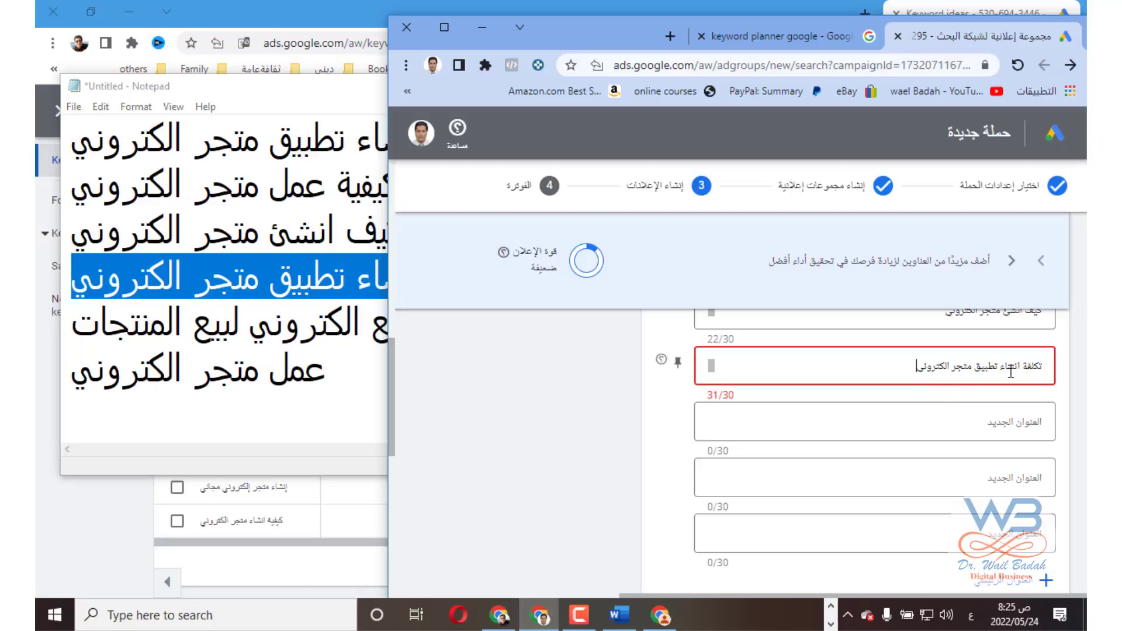
{"action": "double_click", "coordinate": [983, 368]}
{"action": "key", "text": "BackSpace"}
{"action": "left_click", "coordinate": [745, 409]}
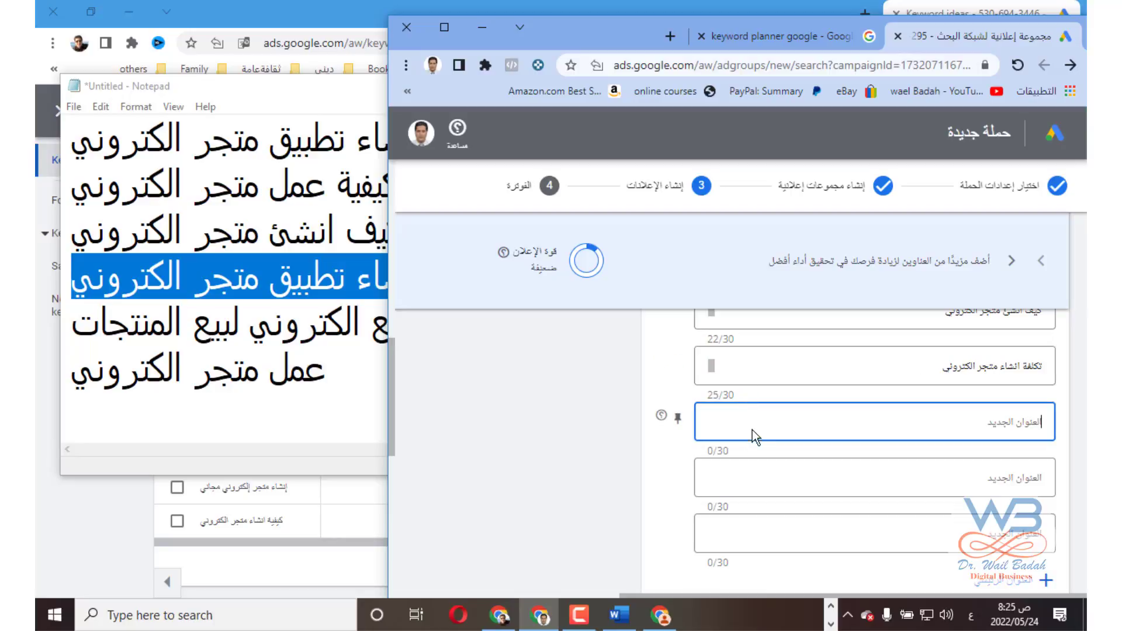
Step: Copy the fifth Notepad keyword into the fifth headline and shorten it to "تصميم موقع لبيع المنتجات" by removing "الكتروني"
{"action": "left_click", "coordinate": [362, 323]}
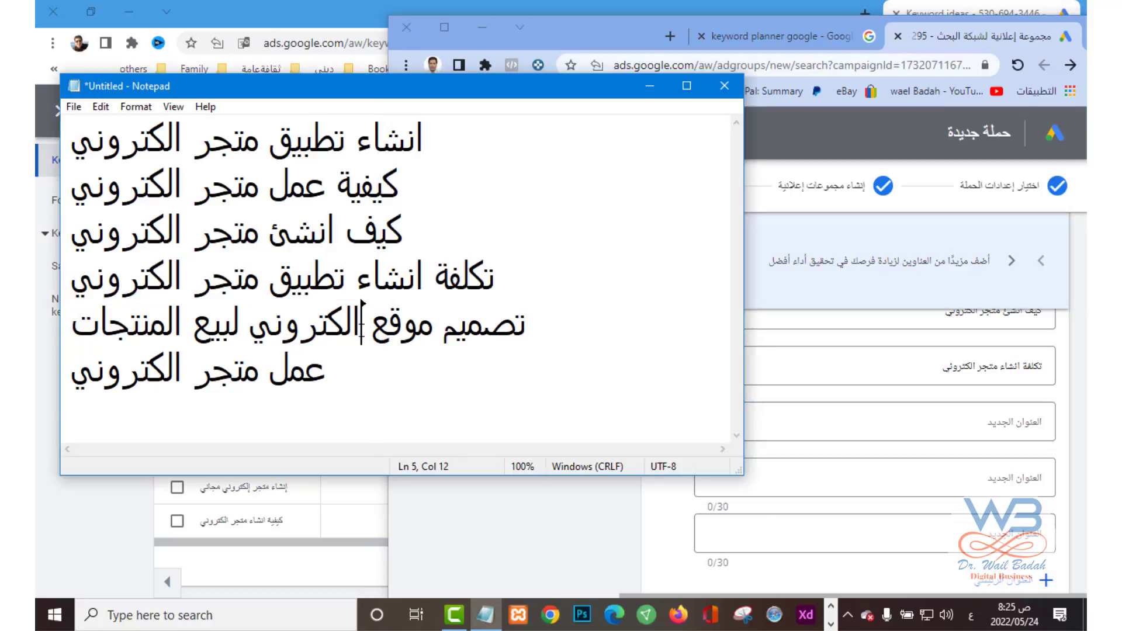
{"action": "left_click", "coordinate": [527, 330]}
{"action": "key", "text": "shift+Home"}
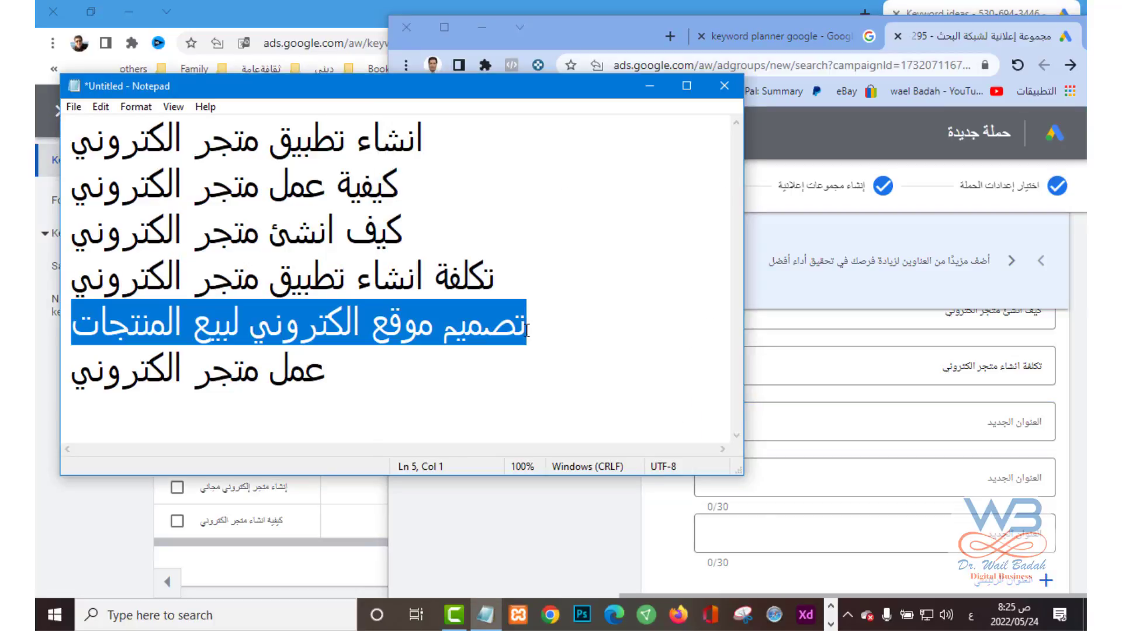
{"action": "left_click", "coordinate": [1017, 423]}
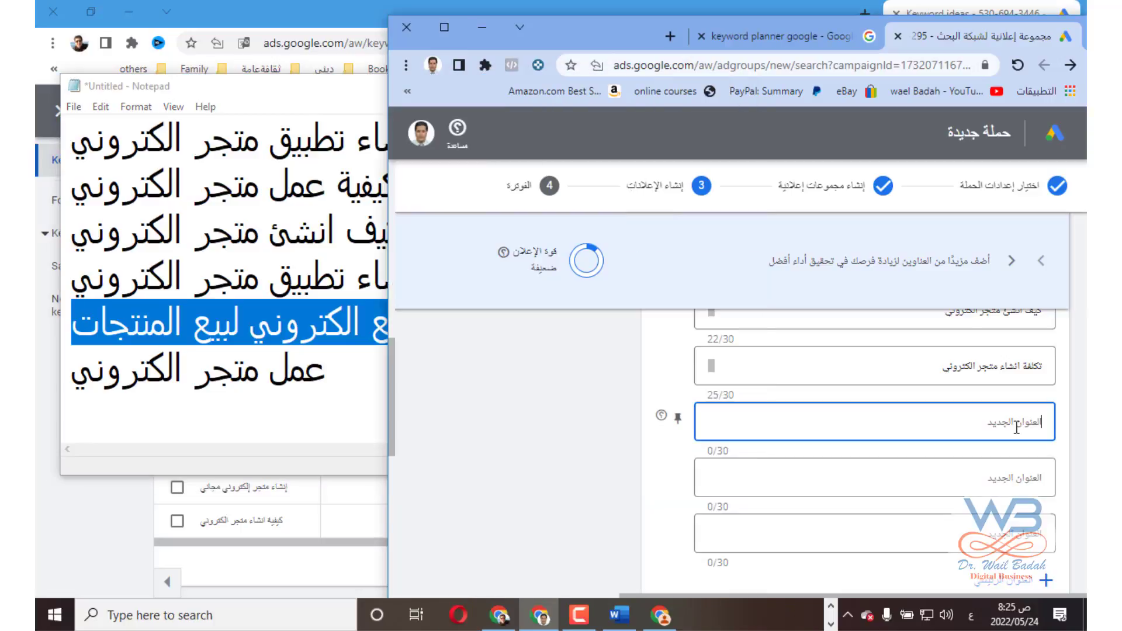
{"action": "key", "text": "ctrl+v"}
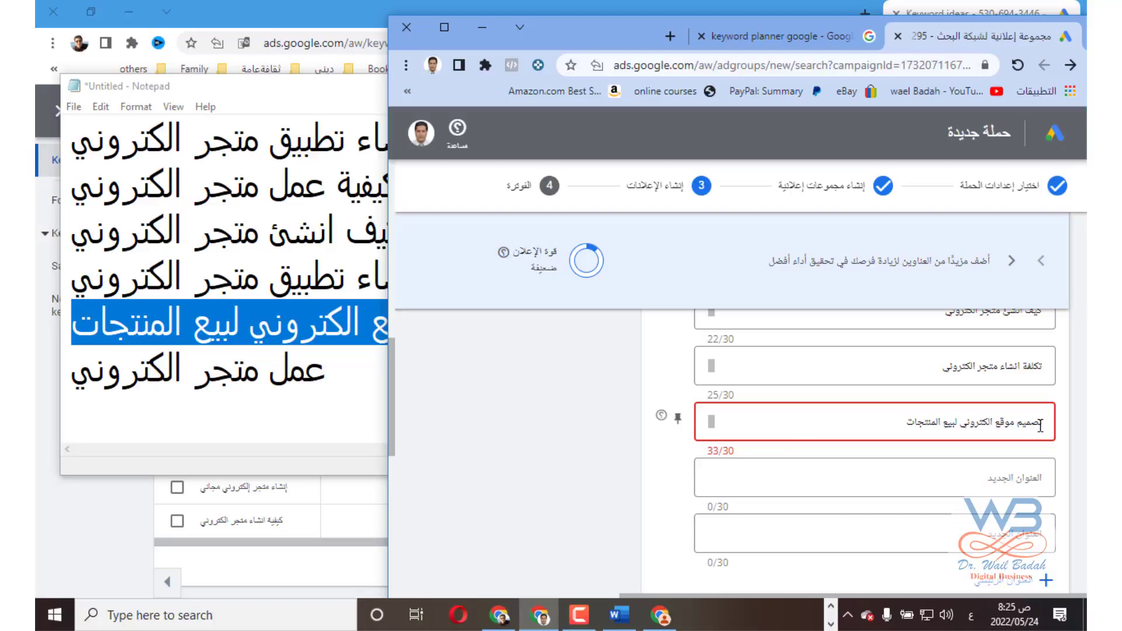
{"action": "double_click", "coordinate": [977, 421]}
{"action": "key", "text": "BackSpace"}
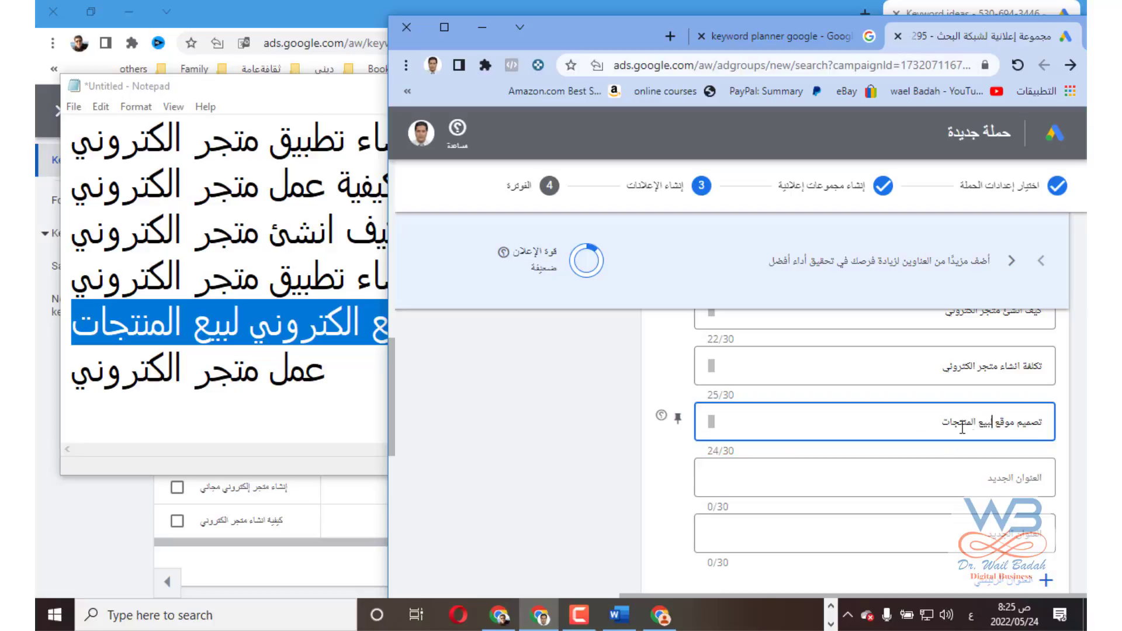
{"action": "left_click", "coordinate": [925, 424]}
{"action": "left_click", "coordinate": [522, 471]}
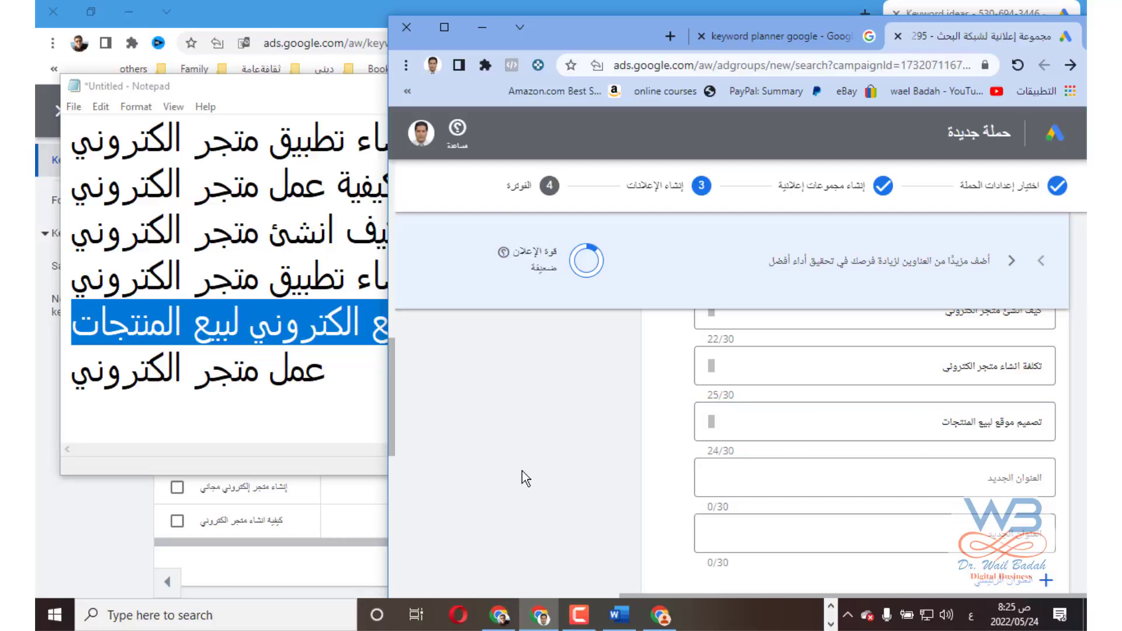
Step: Copy the last Notepad keyword, "عمل متجر الكتروني", into the sixth headline
{"action": "left_click", "coordinate": [216, 394]}
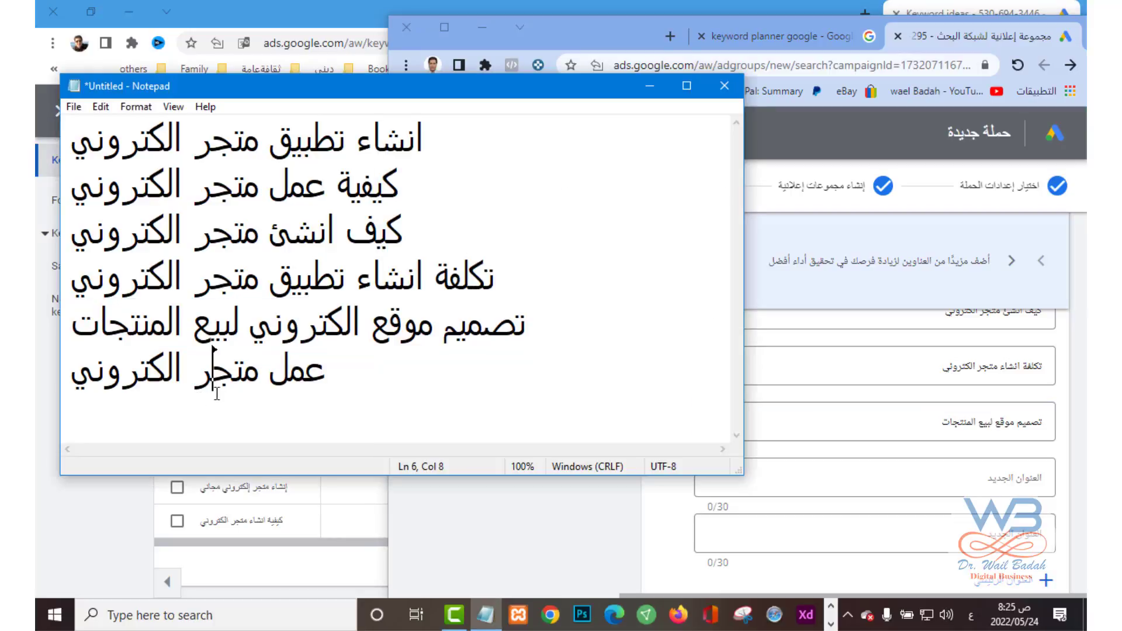
{"action": "left_click", "coordinate": [313, 371]}
{"action": "key", "text": "End"}
{"action": "key", "text": "shift+Home"}
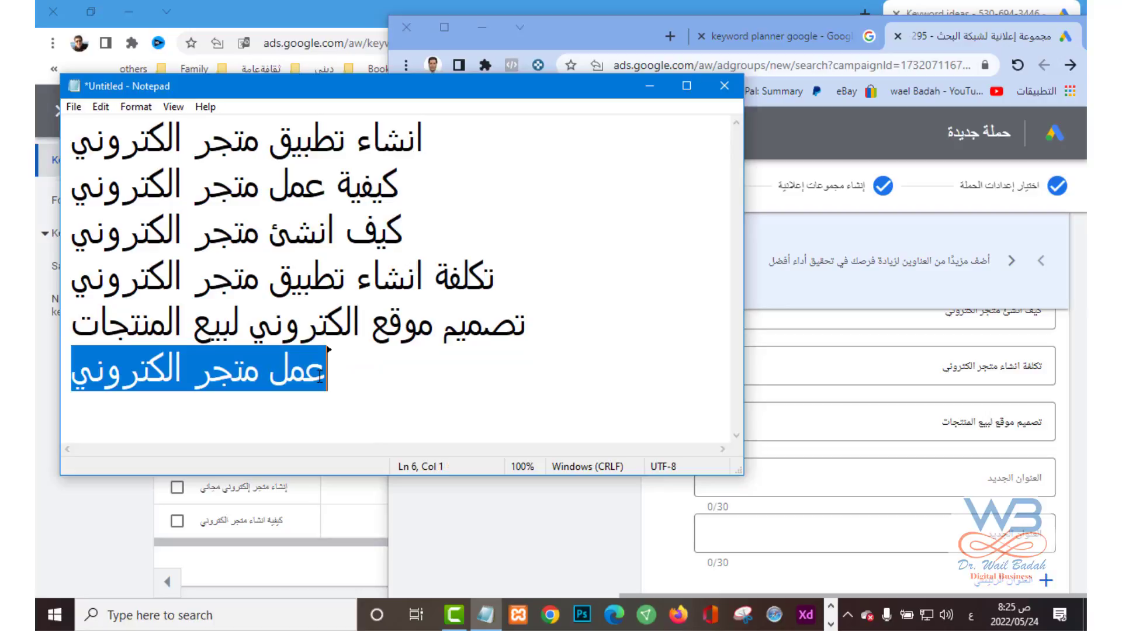
{"action": "left_click", "coordinate": [773, 467]}
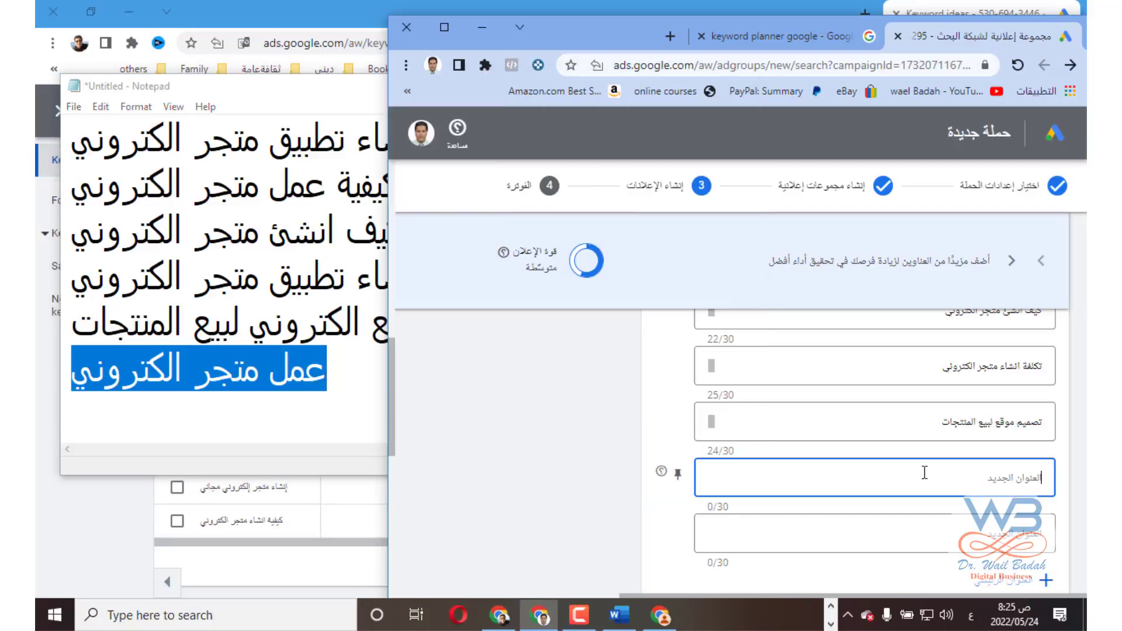
{"action": "key", "text": "ctrl+v"}
{"action": "left_click", "coordinate": [514, 458]}
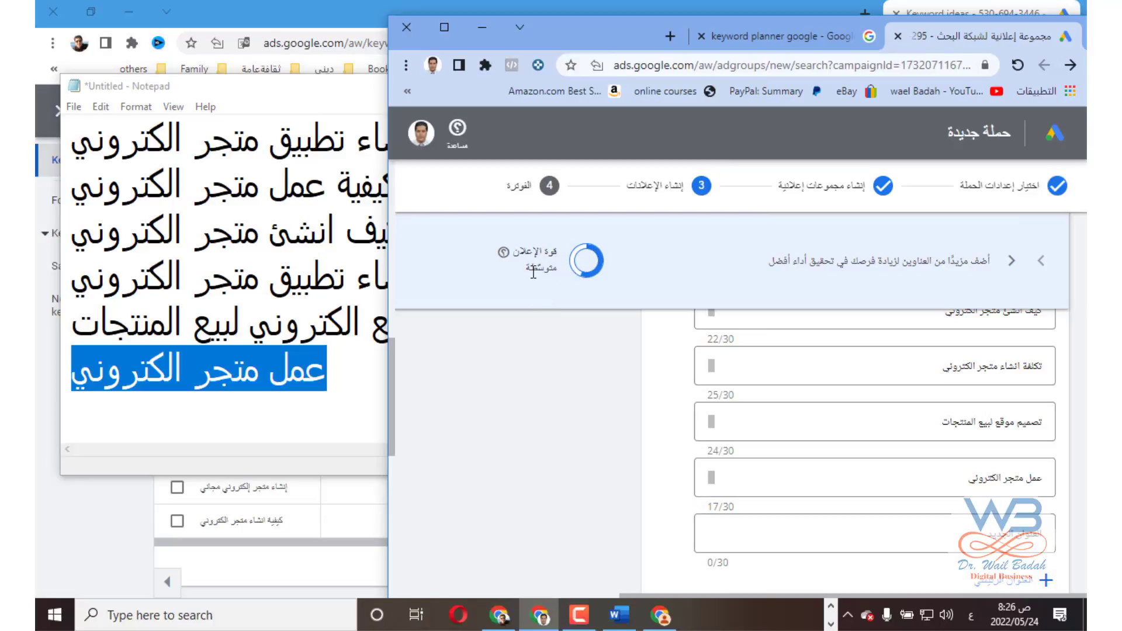
Step: Maximize the browser window and review the ad strength suggestions about popular keywords and adding more headlines
{"action": "left_click", "coordinate": [443, 26]}
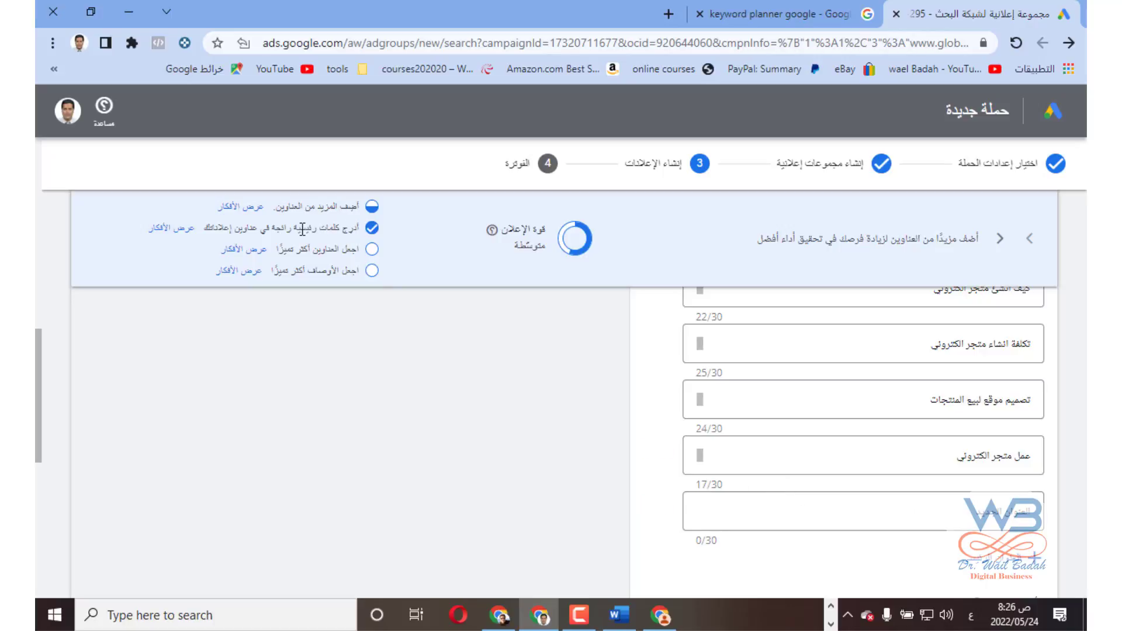
{"action": "left_click_drag", "start_coordinate": [238, 229], "coordinate": [345, 229]}
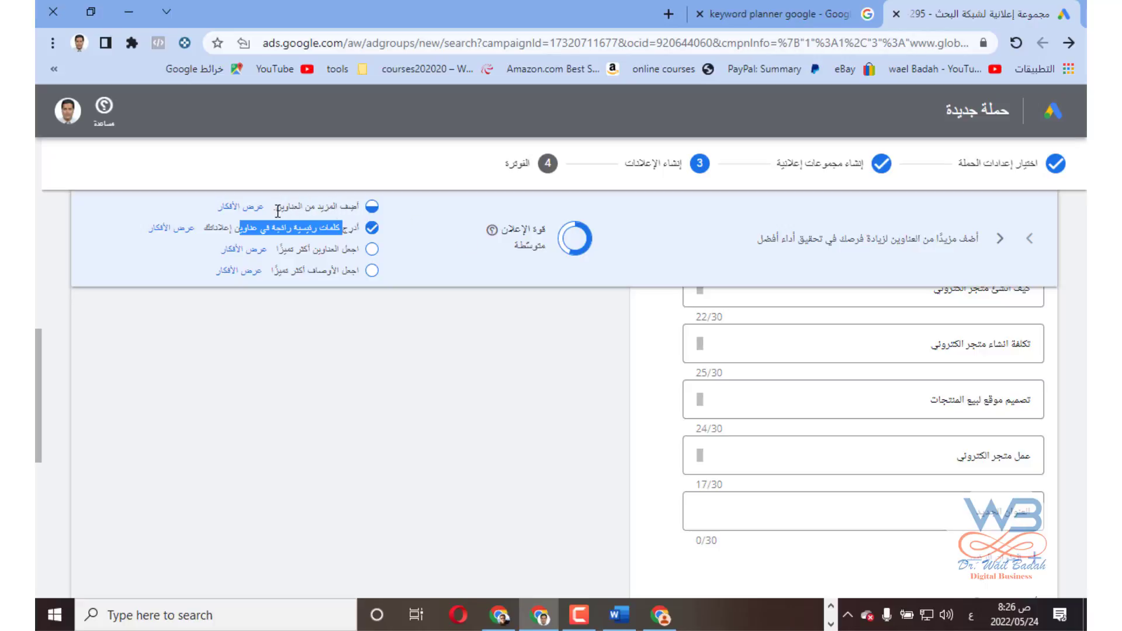
{"action": "triple_click", "coordinate": [297, 211]}
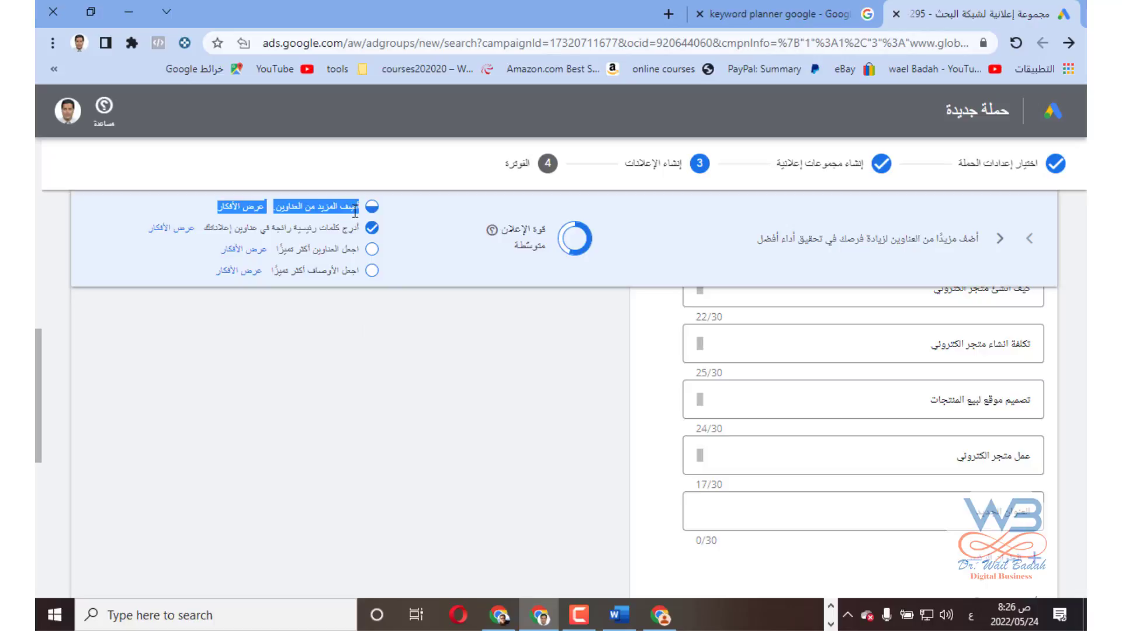
Step: Fill the first description with "طور موقعك التجاري الالكتروني واحصل على خصم 25%" and check the ad strength suggestion about distinctive descriptions
{"action": "triple_click", "coordinate": [324, 249]}
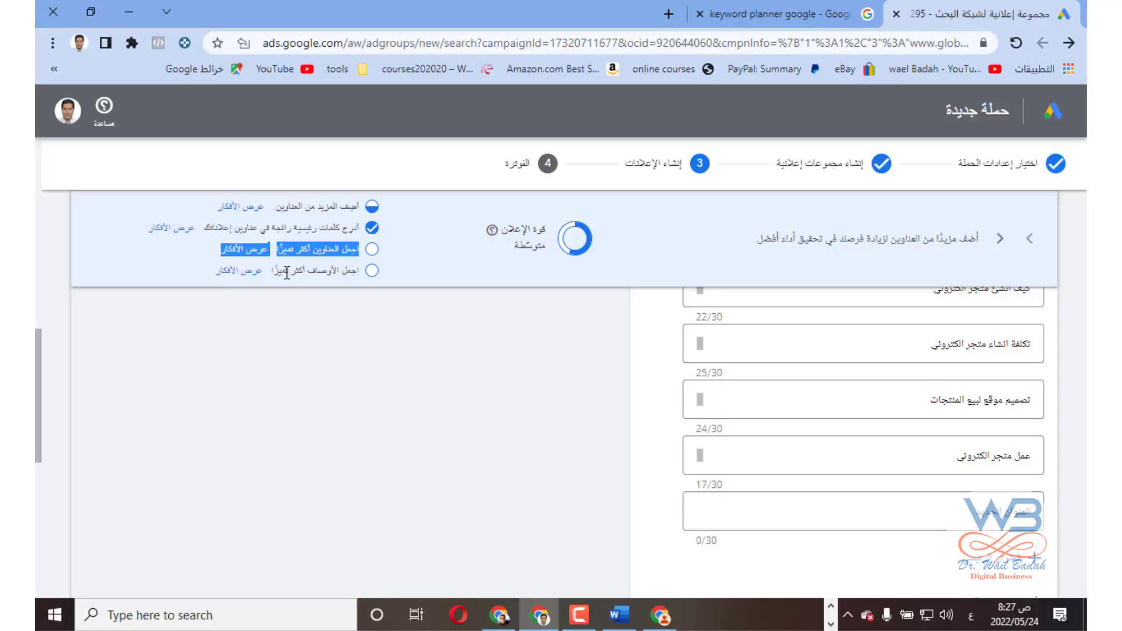
{"action": "triple_click", "coordinate": [322, 270]}
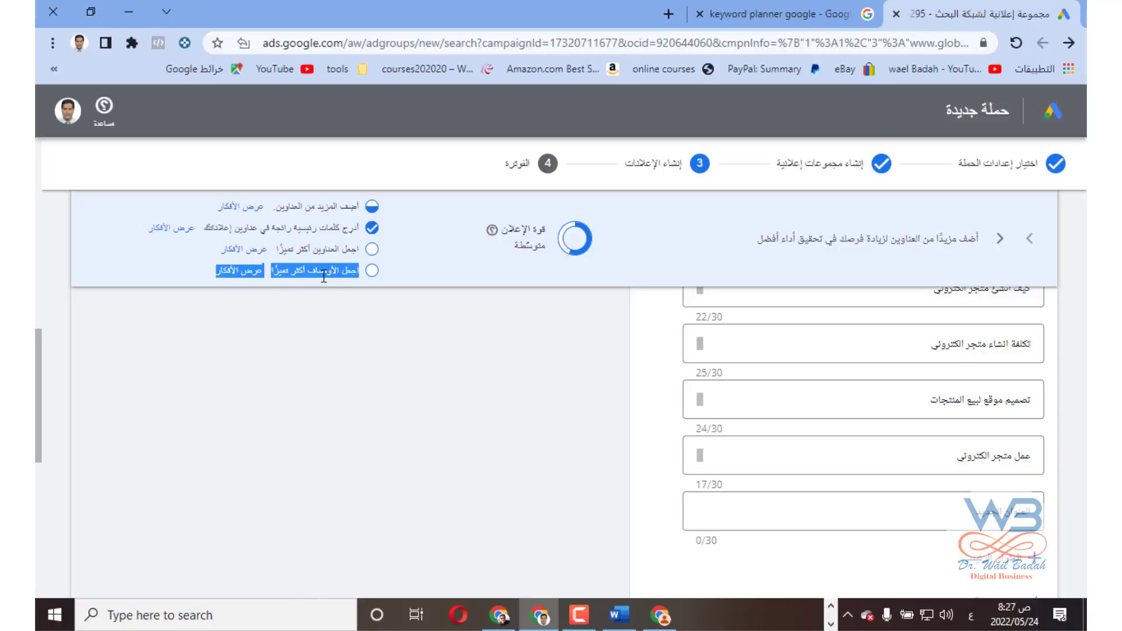
{"action": "left_click", "coordinate": [318, 353]}
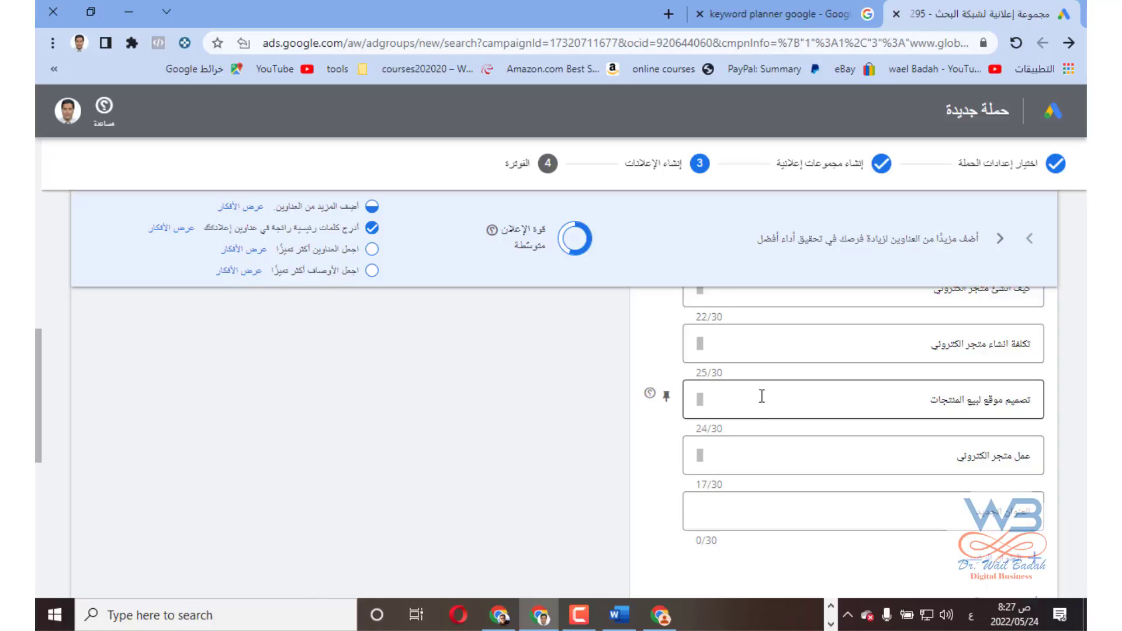
{"action": "scroll", "coordinate": [762, 396], "scroll_direction": "up", "scroll_amount": 1}
{"action": "scroll", "coordinate": [762, 396], "scroll_direction": "down", "scroll_amount": 2}
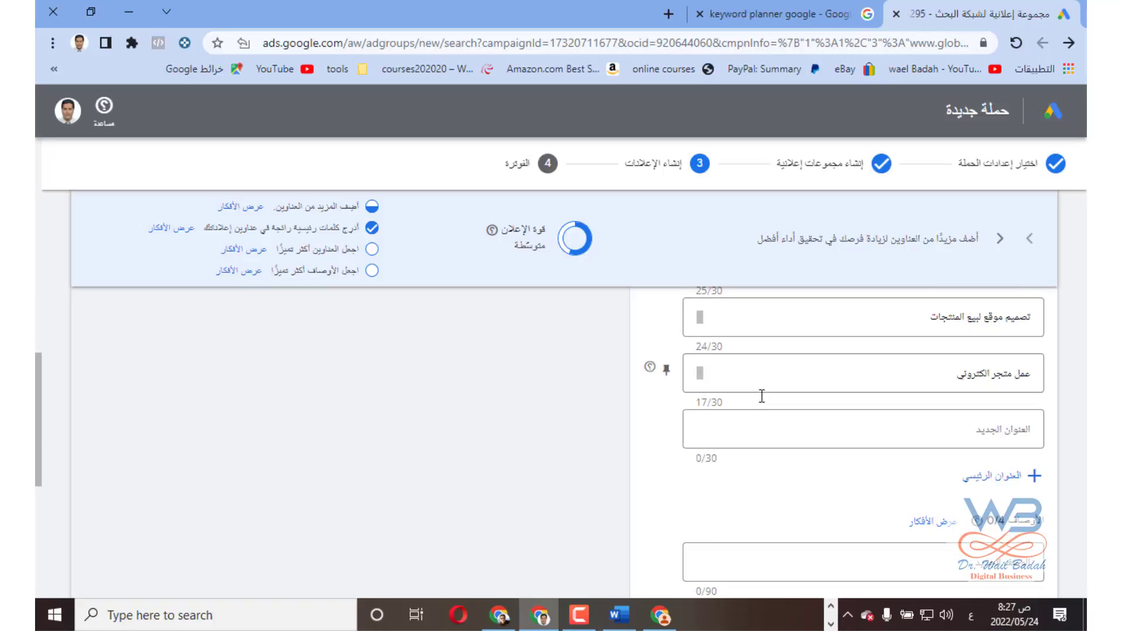
{"action": "scroll", "coordinate": [762, 396], "scroll_direction": "down", "scroll_amount": 3}
{"action": "left_click", "coordinate": [964, 401]}
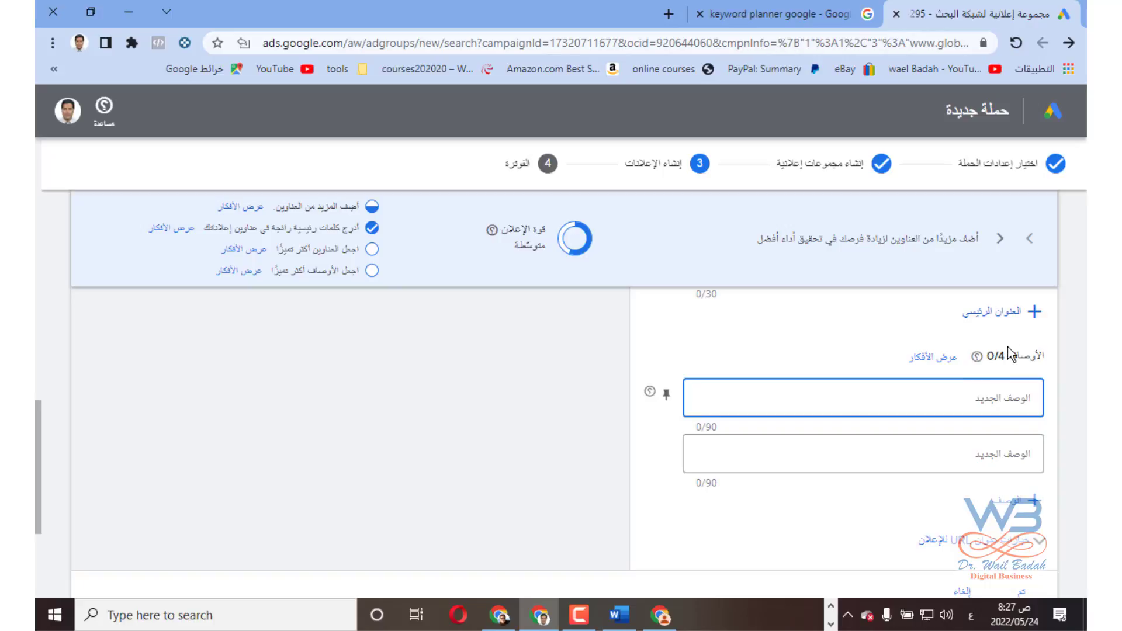
{"action": "left_click", "coordinate": [1002, 358]}
{"action": "left_click", "coordinate": [987, 397]}
{"action": "type", "text": "طور موقعك الت"}
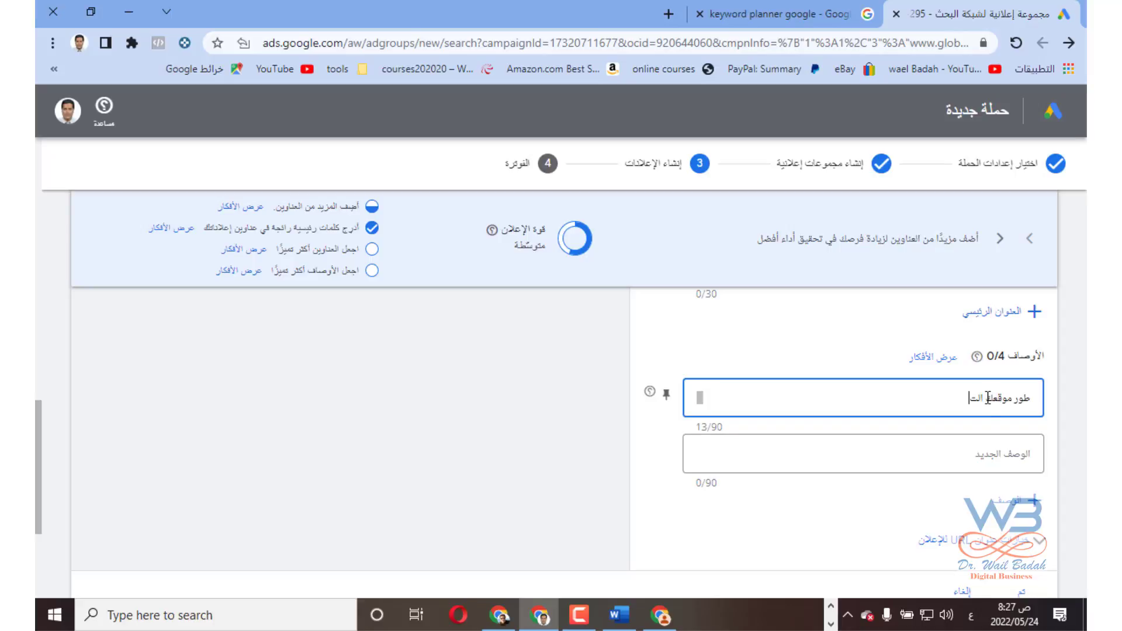
{"action": "type", "text": "جاري الالكتروني واحصل على خصم 25"}
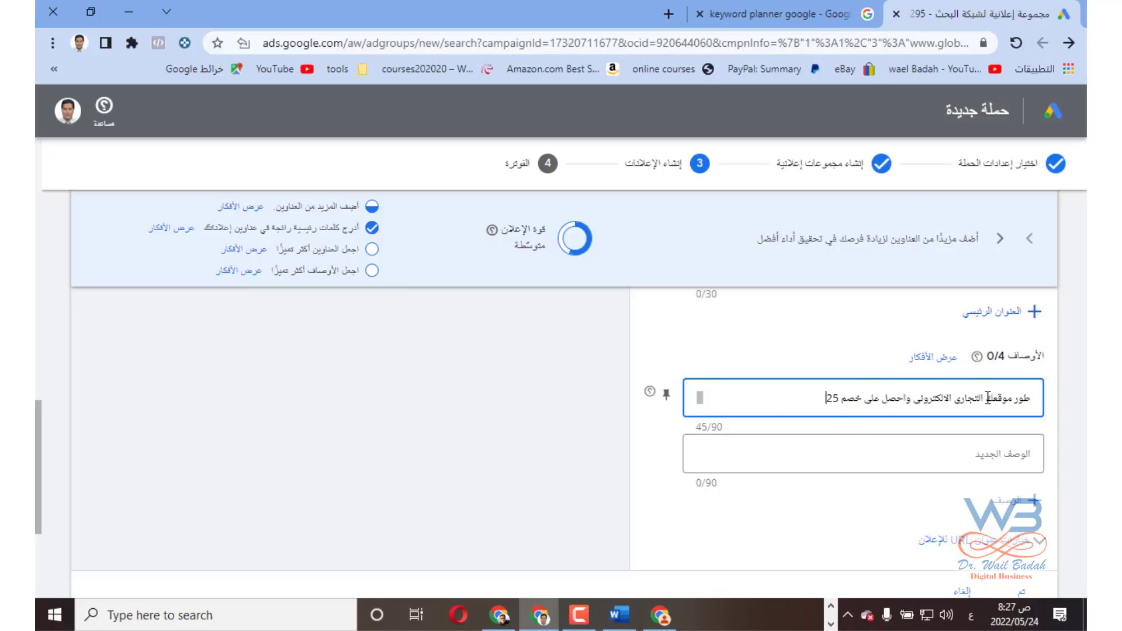
{"action": "type", "text": "%"}
{"action": "left_click_drag", "start_coordinate": [271, 272], "coordinate": [346, 276]}
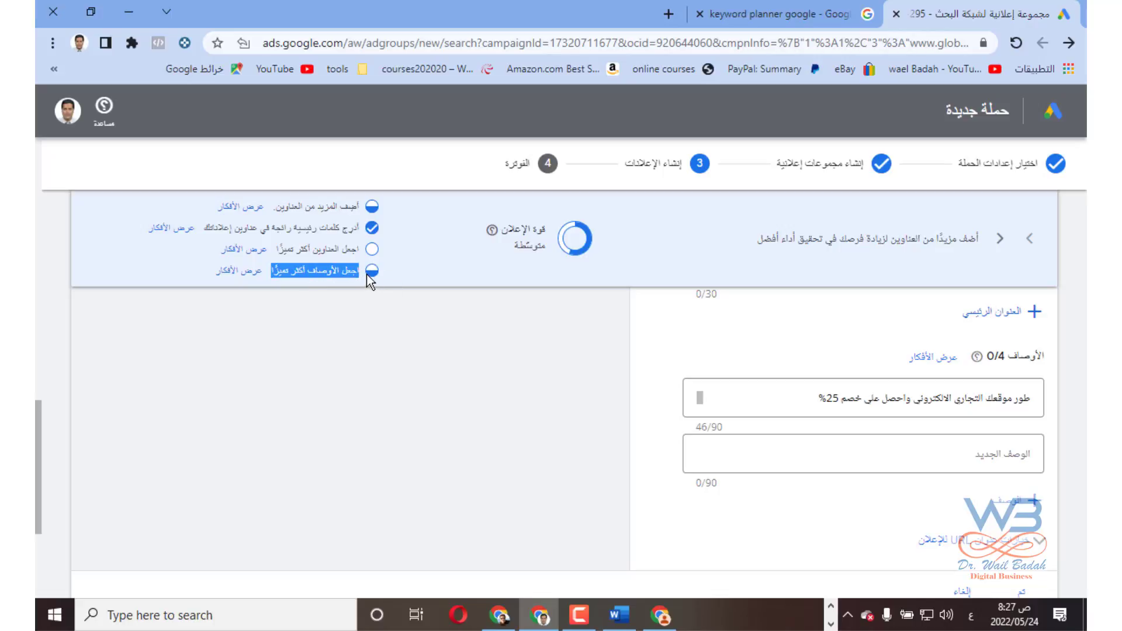
Step: Write the second description as "انشئ موقعك التجاري الالكتروني معنا بافضل الاسعار"
{"action": "left_click", "coordinate": [941, 453]}
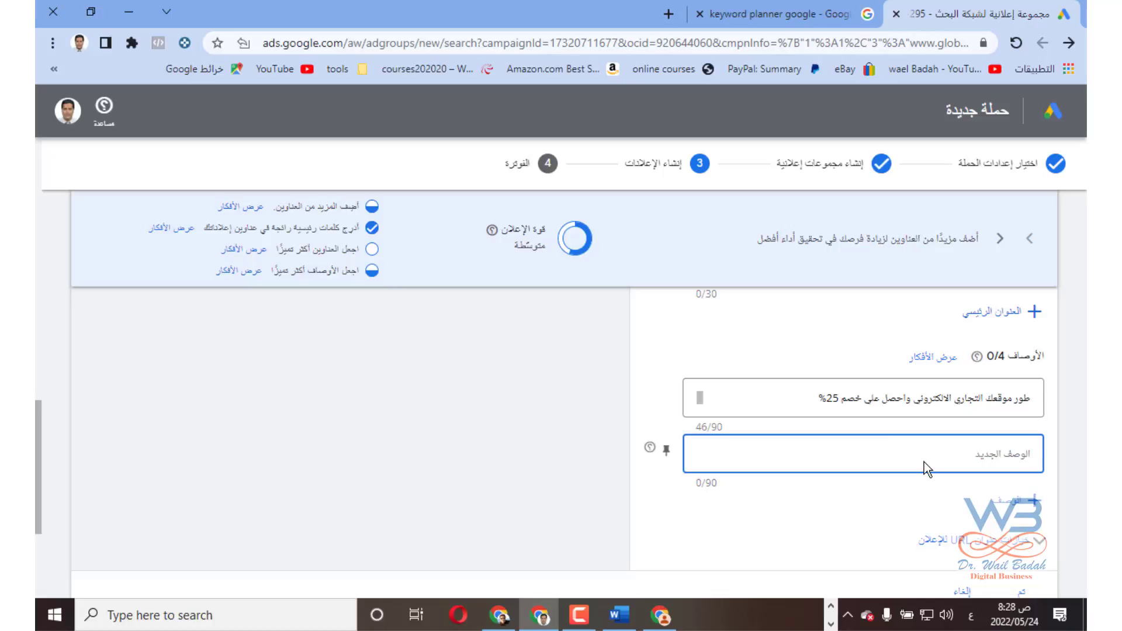
{"action": "type", "text": "انشئ موقعك معنا بافضل الاسعار"}
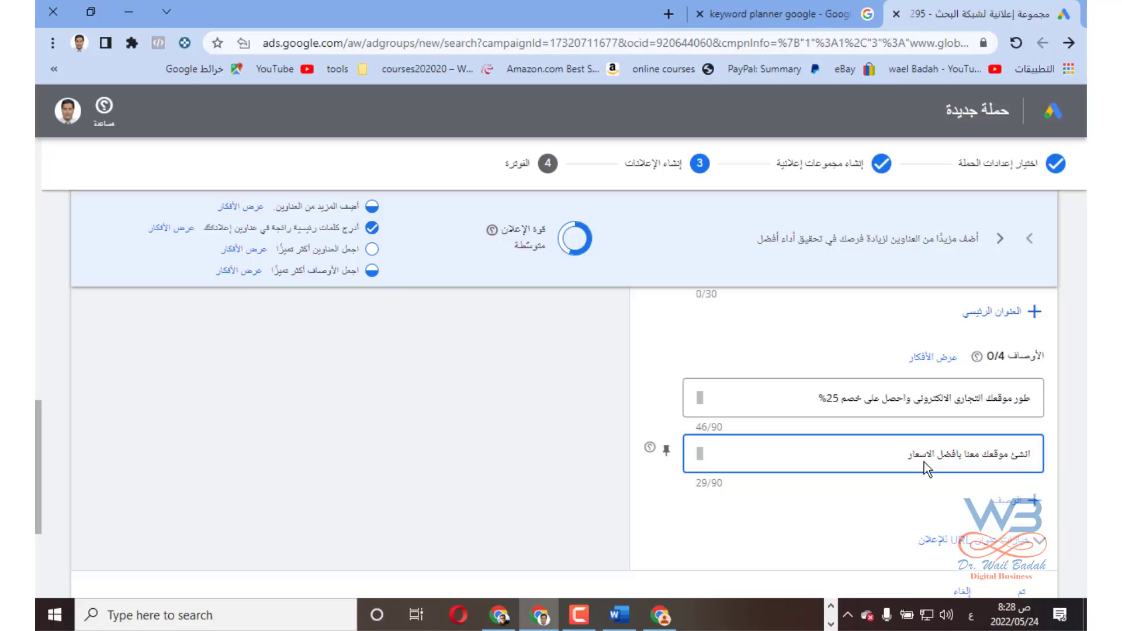
{"action": "left_click", "coordinate": [985, 456]}
{"action": "type", "text": "التجاري الالكتروني"}
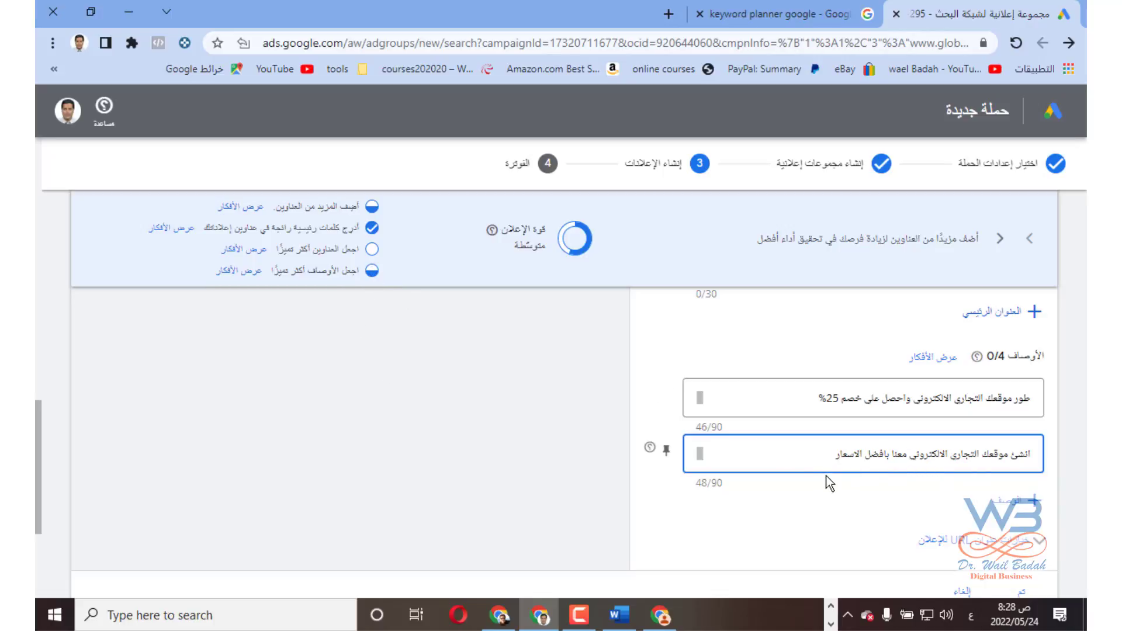
Step: Add a third description reading "برمج موقع تجاري الكتروني واحصل على افضل تصميم"
{"action": "scroll", "coordinate": [826, 479], "scroll_direction": "down", "scroll_amount": 2}
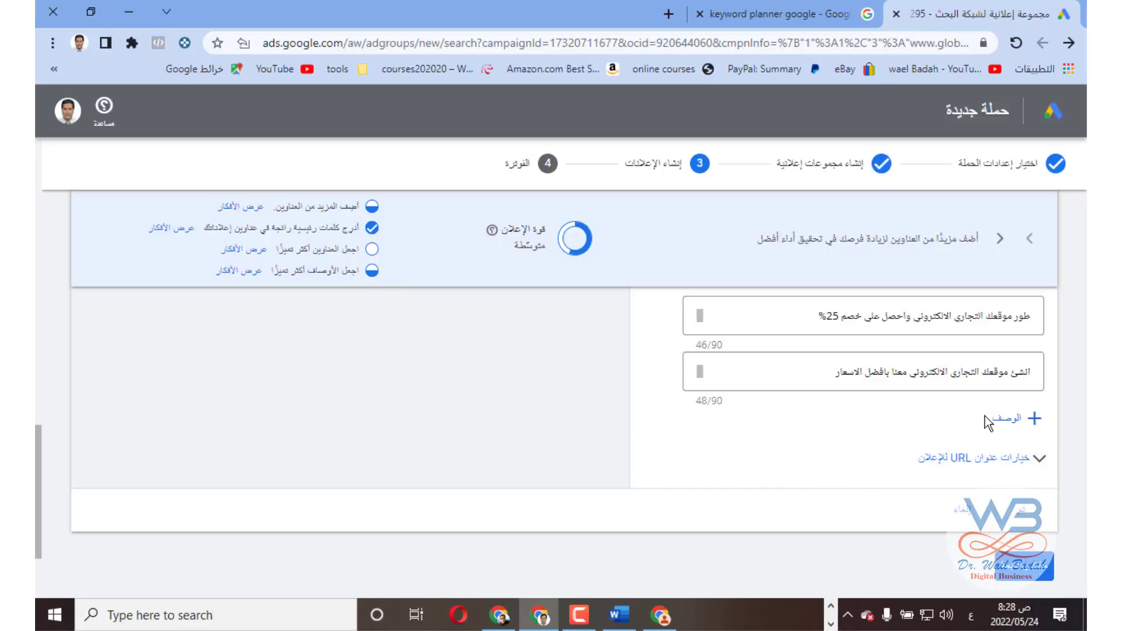
{"action": "left_click", "coordinate": [1009, 419]}
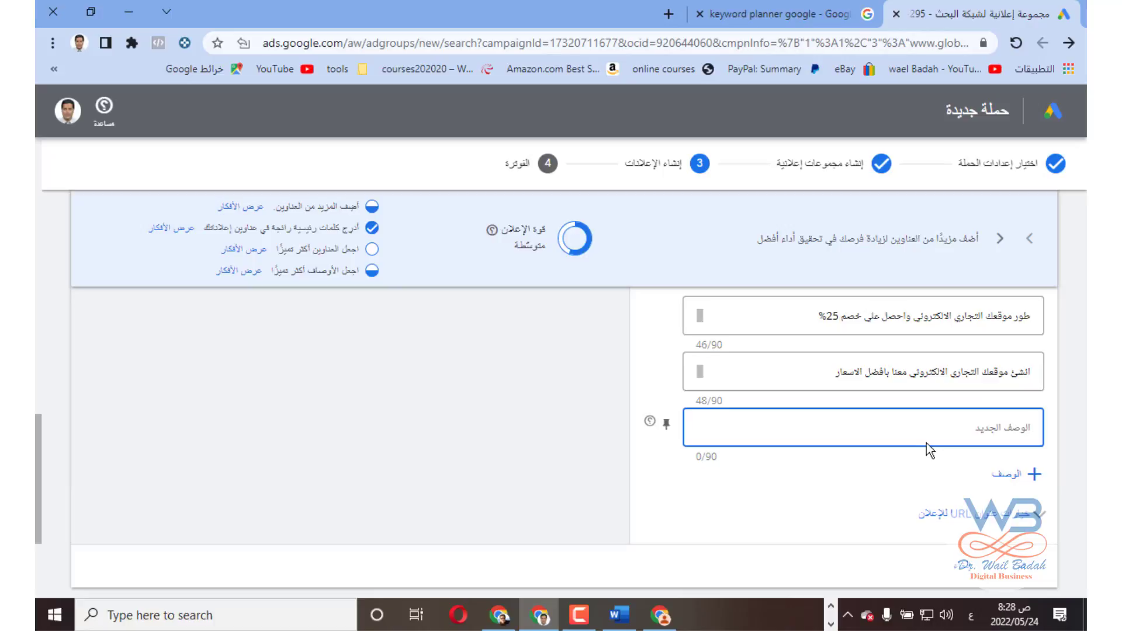
{"action": "scroll", "coordinate": [927, 443], "scroll_direction": "up", "scroll_amount": 2}
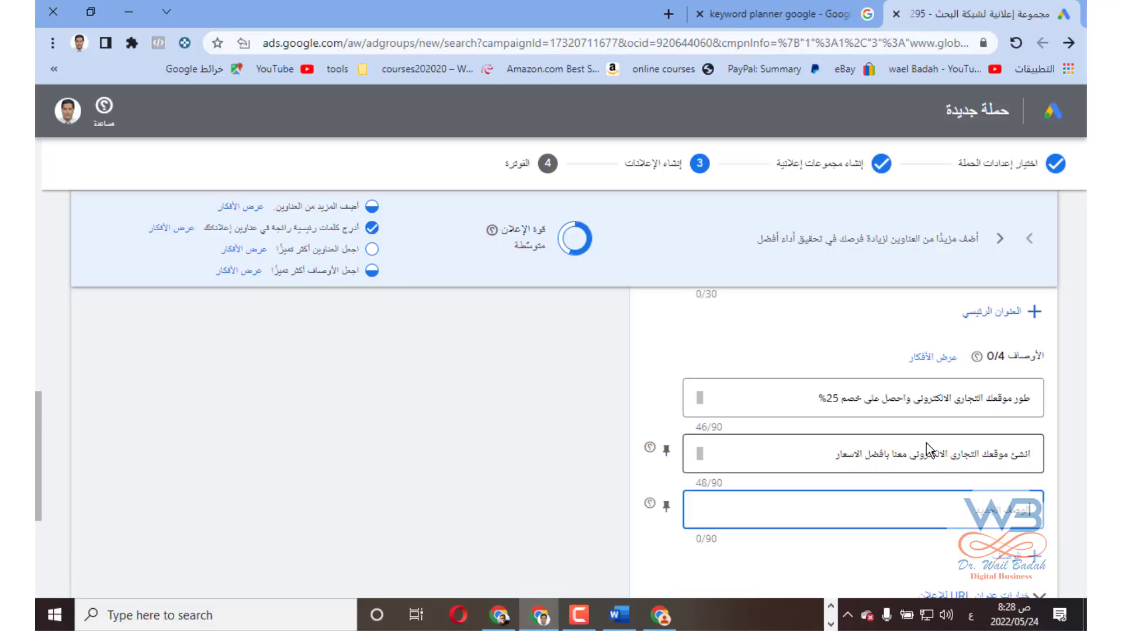
{"action": "type", "text": "برم"}
{"action": "type", "text": "جة "}
{"action": "type", "text": "موقعك"}
{"action": "type", "text": " تجاري"}
{"action": "type", "text": " ال"}
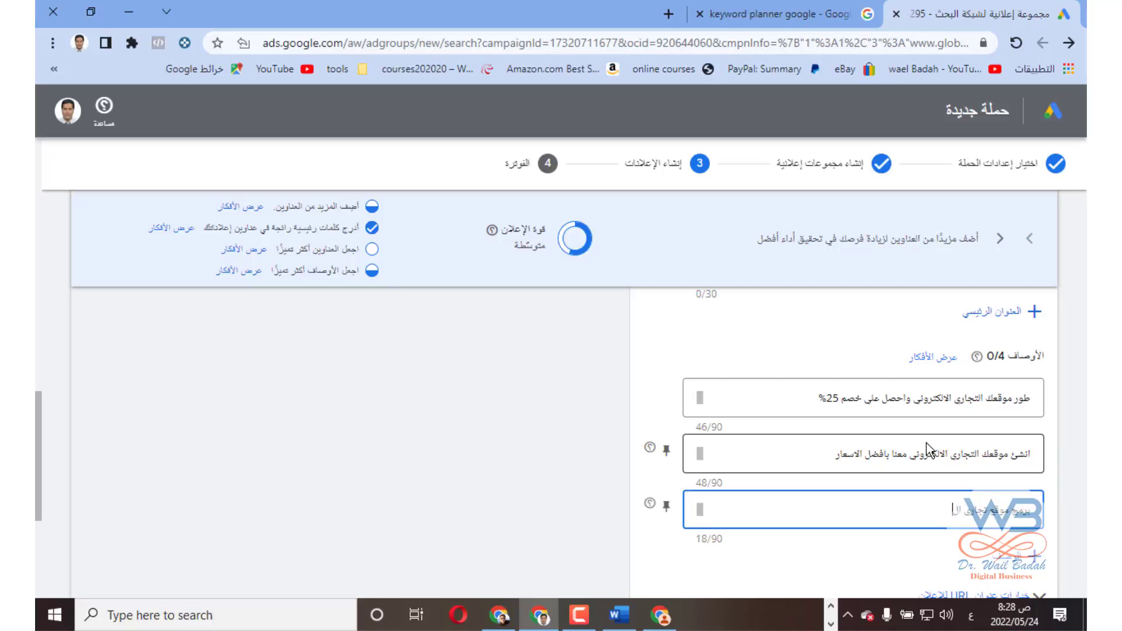
{"action": "type", "text": "كتروني واحصل على افضل تصميم"}
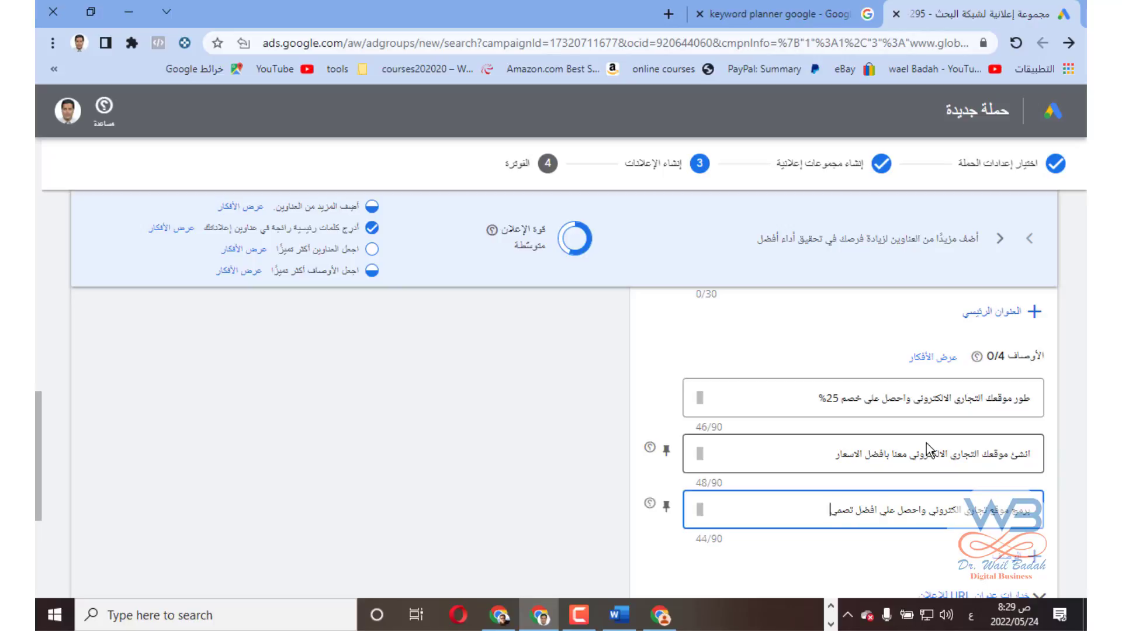
{"action": "left_click", "coordinate": [542, 442]}
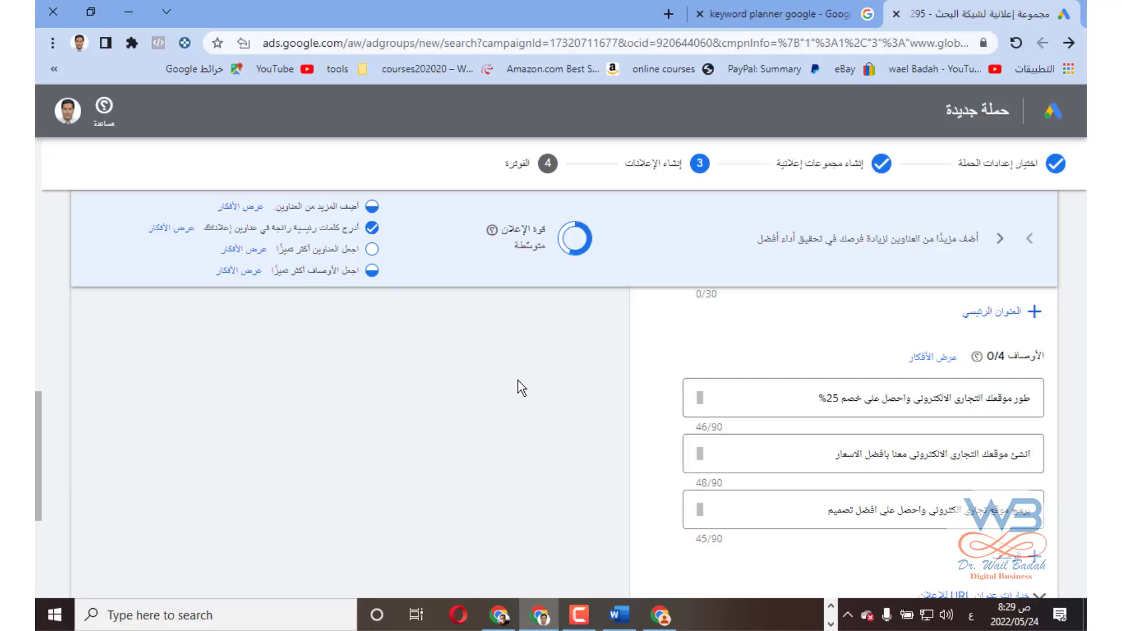
Step: Review the completed ad form from the final URL and display path through the suggested keywords, headlines and descriptions
{"action": "scroll", "coordinate": [792, 449], "scroll_direction": "up", "scroll_amount": 15}
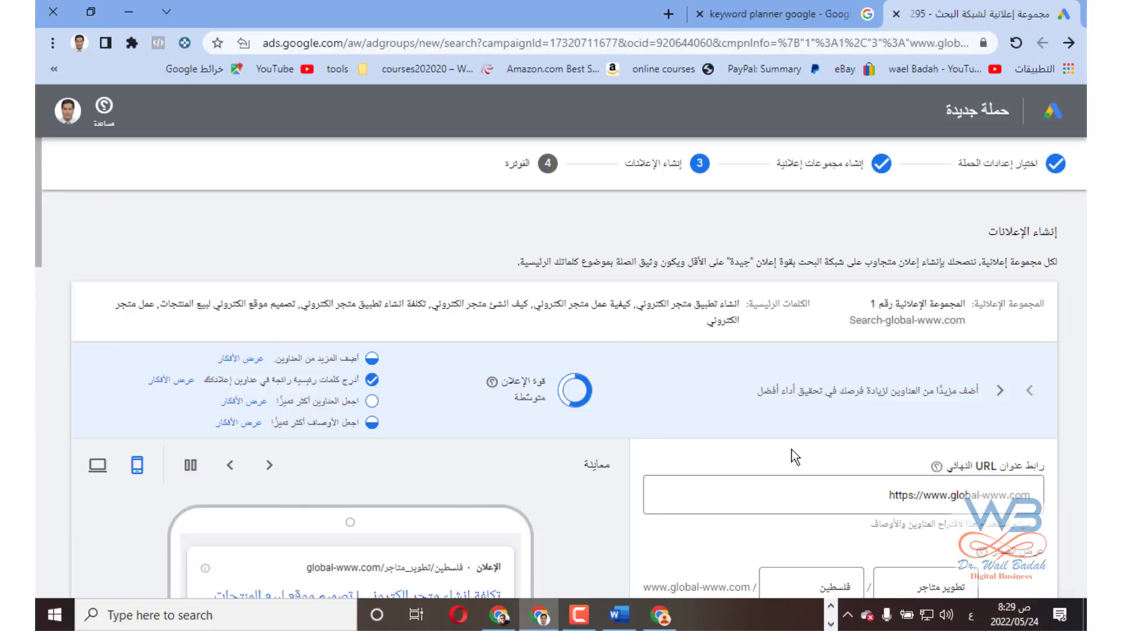
{"action": "scroll", "coordinate": [800, 444], "scroll_direction": "down", "scroll_amount": 3}
{"action": "double_click", "coordinate": [901, 331]}
{"action": "triple_click", "coordinate": [912, 333]}
{"action": "left_click", "coordinate": [935, 423]}
{"action": "left_click", "coordinate": [788, 427]}
{"action": "scroll", "coordinate": [815, 431], "scroll_direction": "down", "scroll_amount": 5}
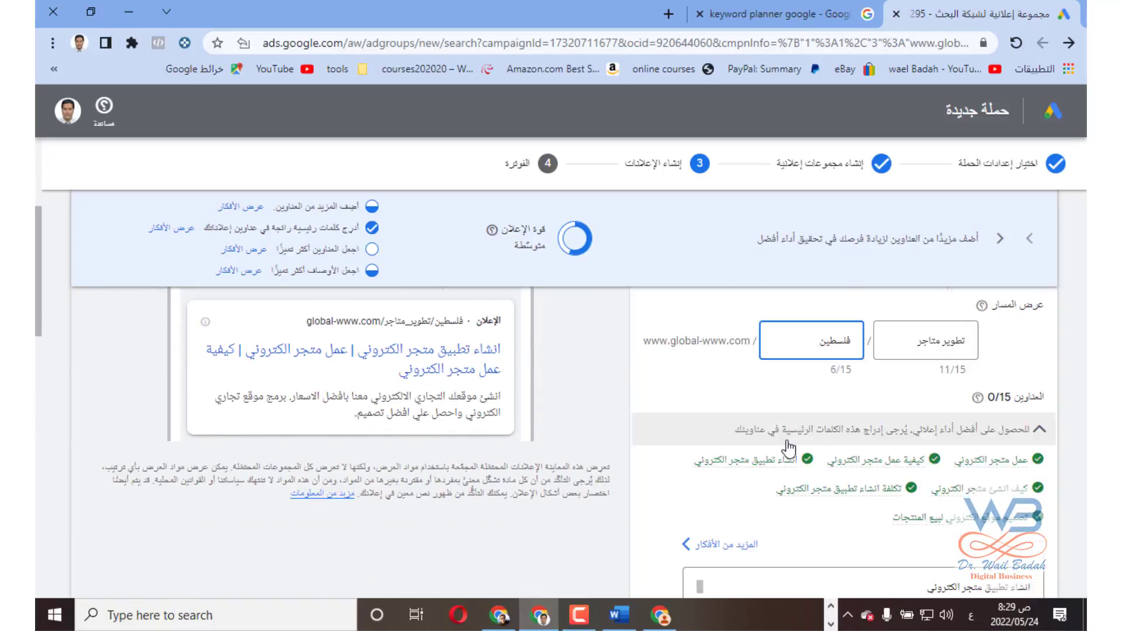
{"action": "scroll", "coordinate": [876, 436], "scroll_direction": "up", "scroll_amount": 2}
{"action": "mouse_move", "coordinate": [997, 387]}
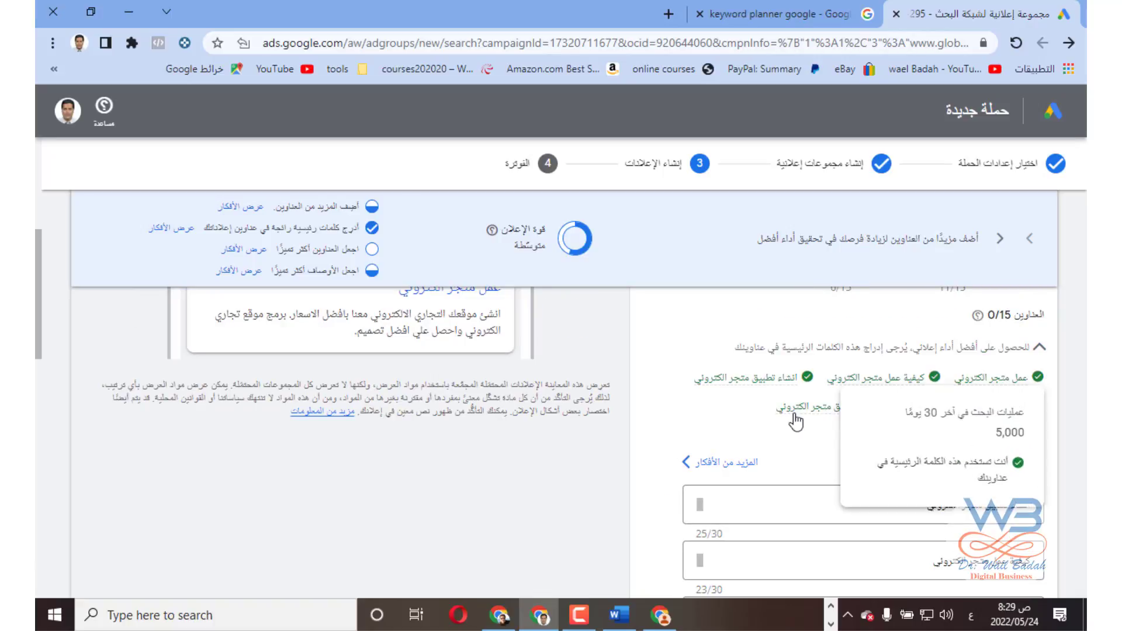
{"action": "scroll", "coordinate": [819, 478], "scroll_direction": "down", "scroll_amount": 2}
{"action": "scroll", "coordinate": [924, 467], "scroll_direction": "down", "scroll_amount": 15}
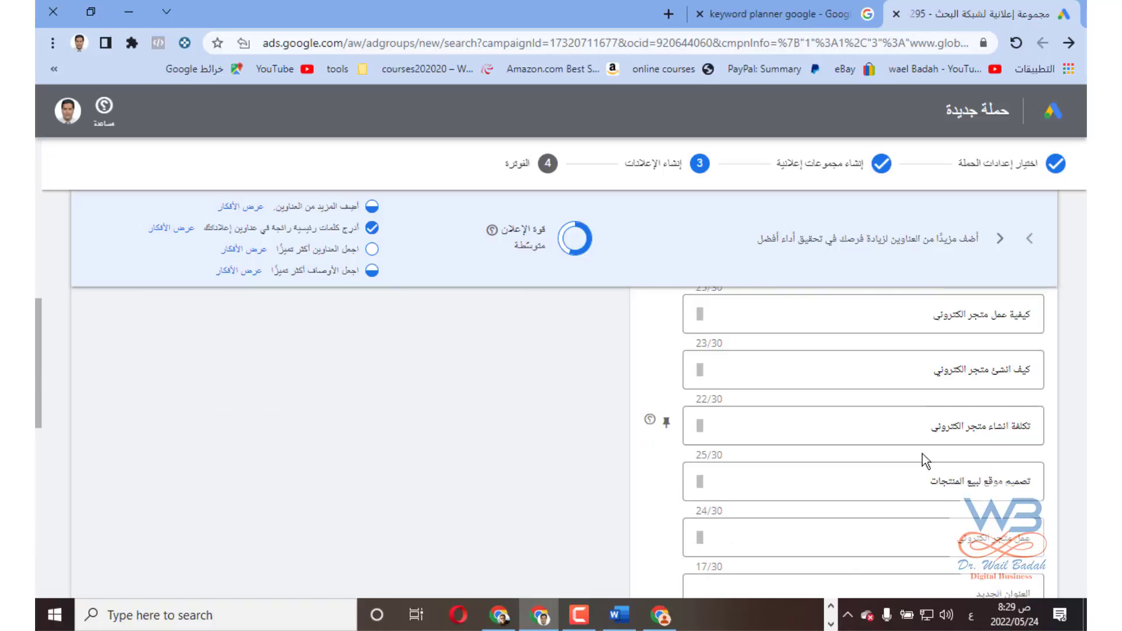
{"action": "scroll", "coordinate": [952, 409], "scroll_direction": "down", "scroll_amount": 3}
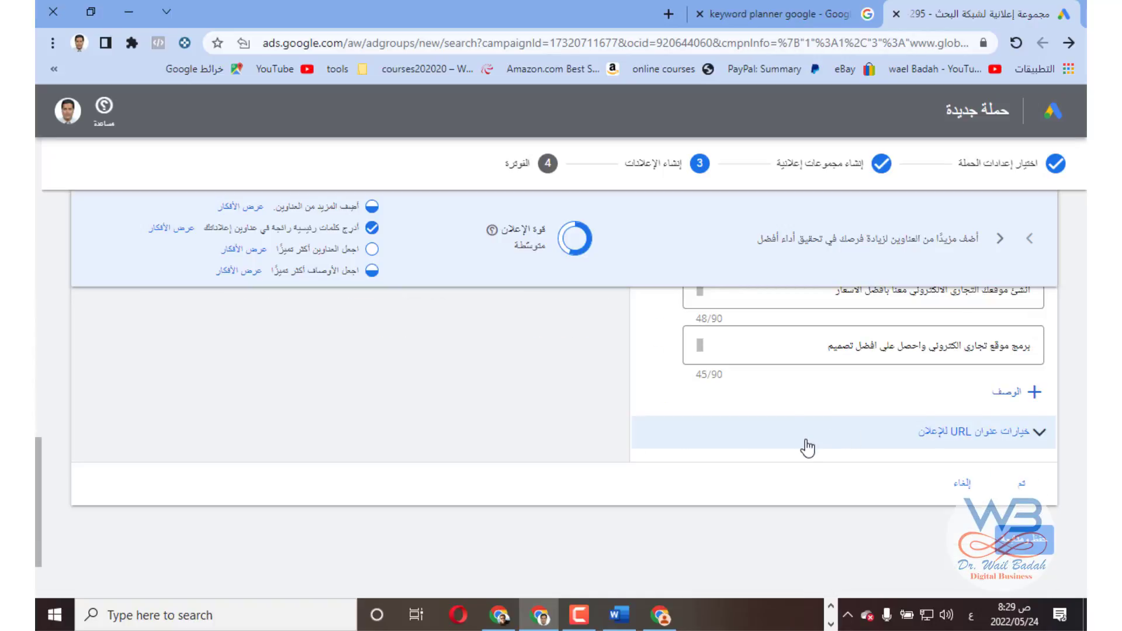
{"action": "scroll", "coordinate": [807, 447], "scroll_direction": "down", "scroll_amount": 2}
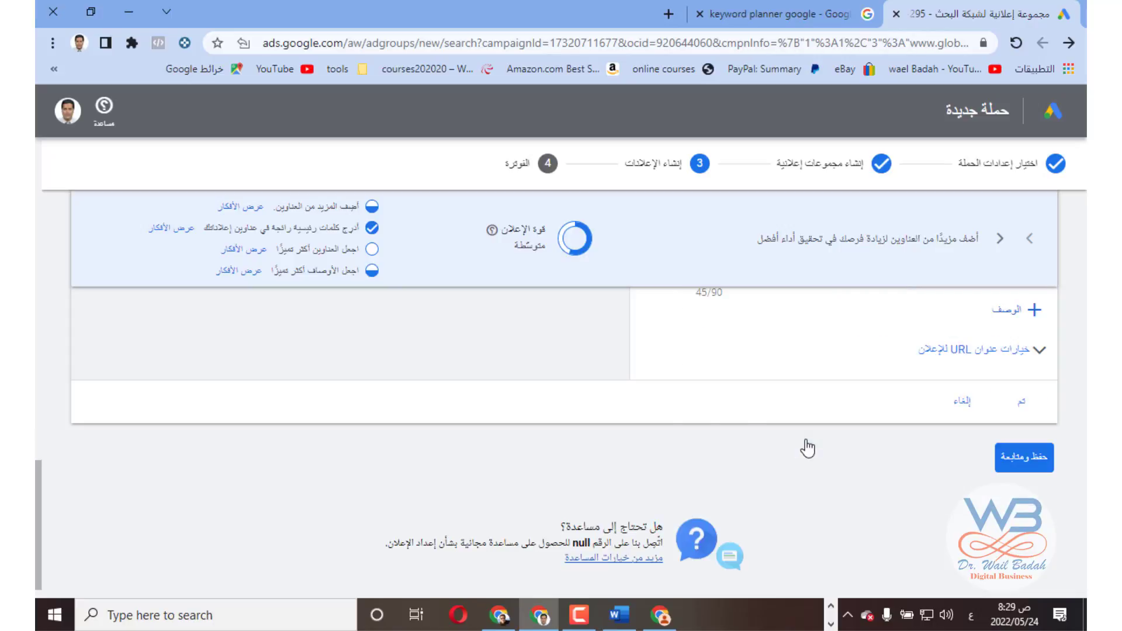
Step: Go through the headline and description combinations in the ad's mobile preview
{"action": "scroll", "coordinate": [661, 406], "scroll_direction": "up", "scroll_amount": 10}
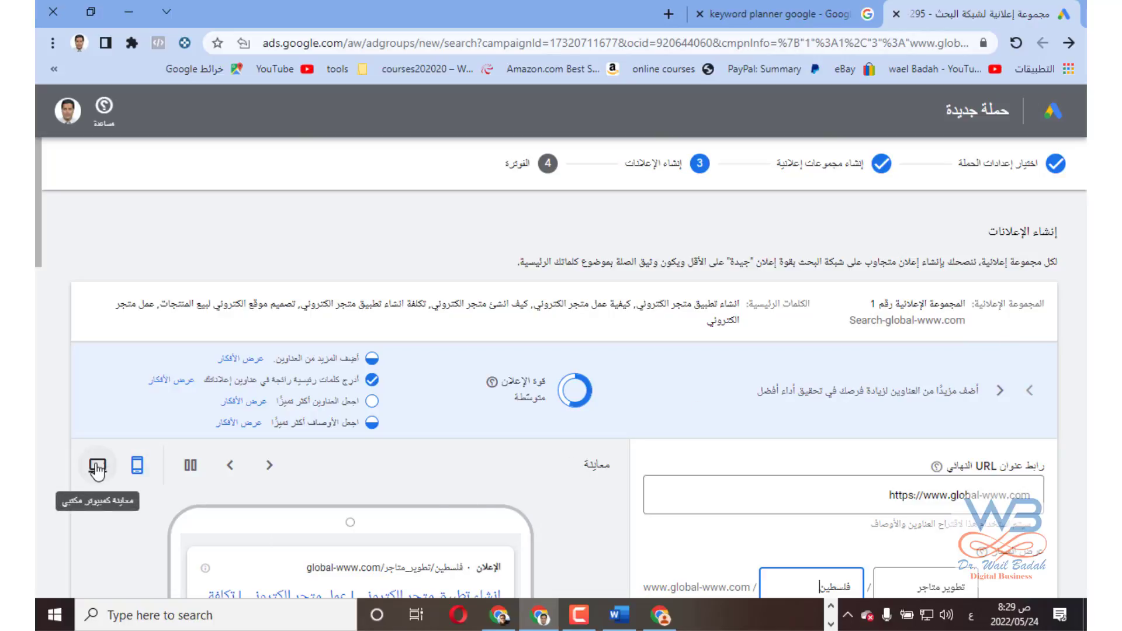
{"action": "scroll", "coordinate": [98, 469], "scroll_direction": "down", "scroll_amount": 2}
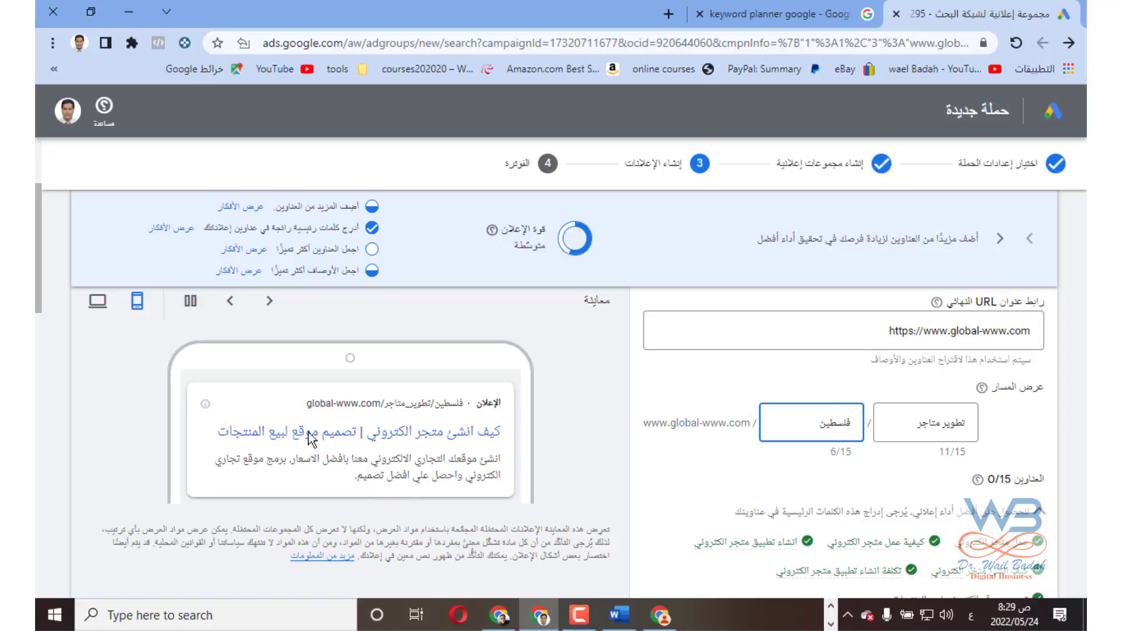
{"action": "left_click", "coordinate": [270, 301]}
{"action": "left_click", "coordinate": [271, 301]}
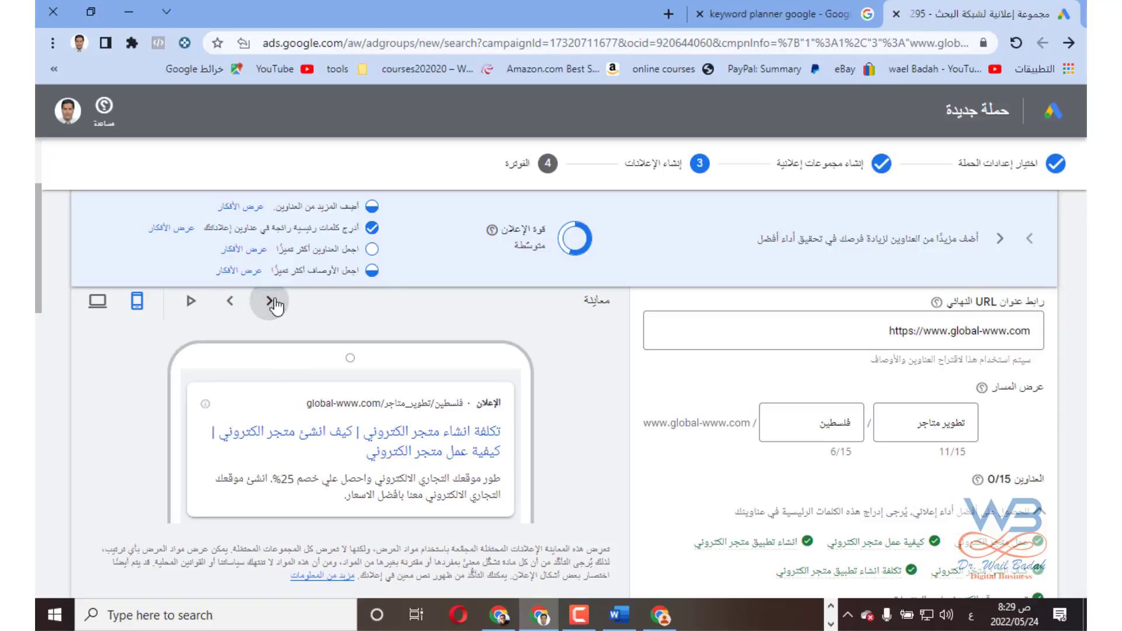
{"action": "left_click", "coordinate": [270, 300]}
{"action": "left_click", "coordinate": [270, 301]}
{"action": "left_click", "coordinate": [270, 300]}
{"action": "left_click", "coordinate": [270, 300]}
{"action": "left_click", "coordinate": [270, 300]}
{"action": "left_click", "coordinate": [270, 300]}
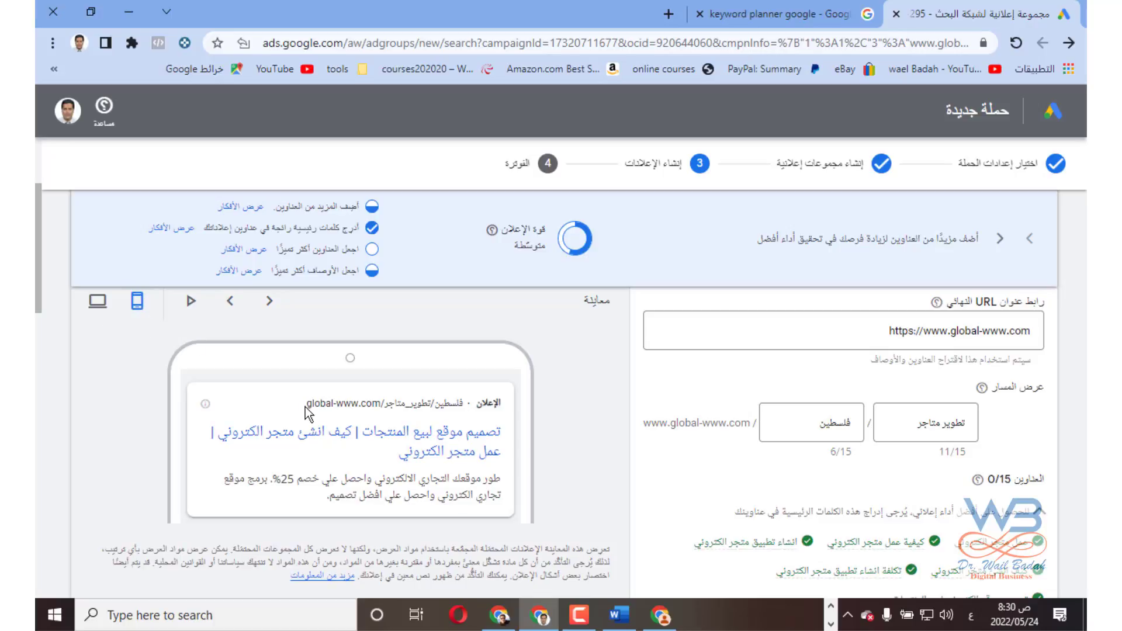
Step: Check the ad's desktop preview, return to the mobile preview and browse to the neighbouring combination and back
{"action": "left_click", "coordinate": [97, 301]}
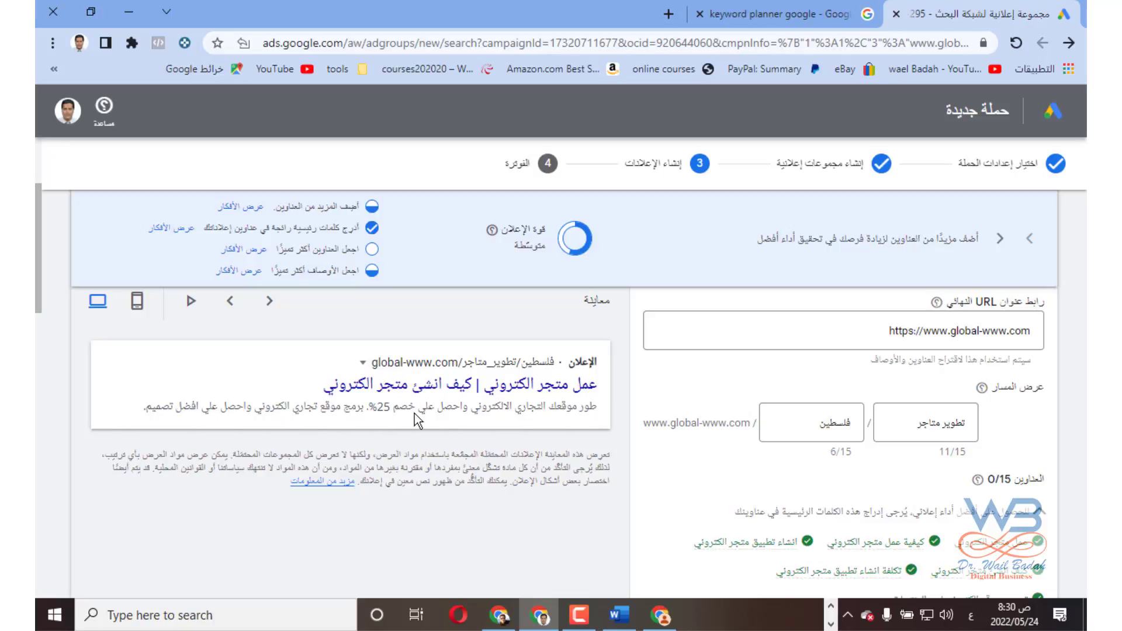
{"action": "left_click", "coordinate": [136, 301]}
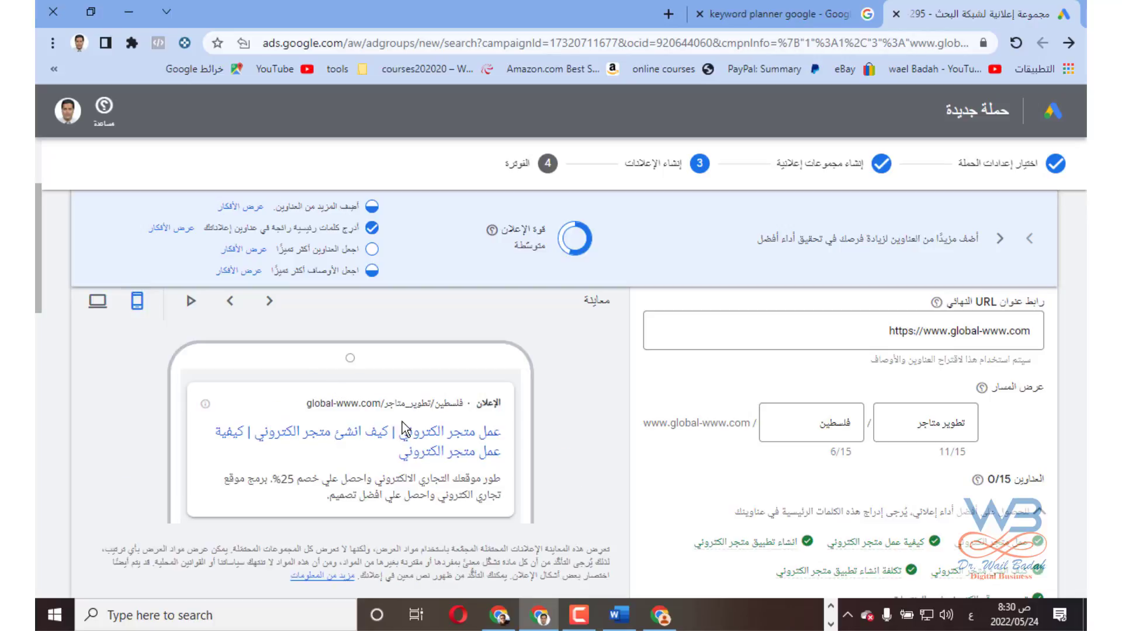
{"action": "left_click", "coordinate": [269, 300]}
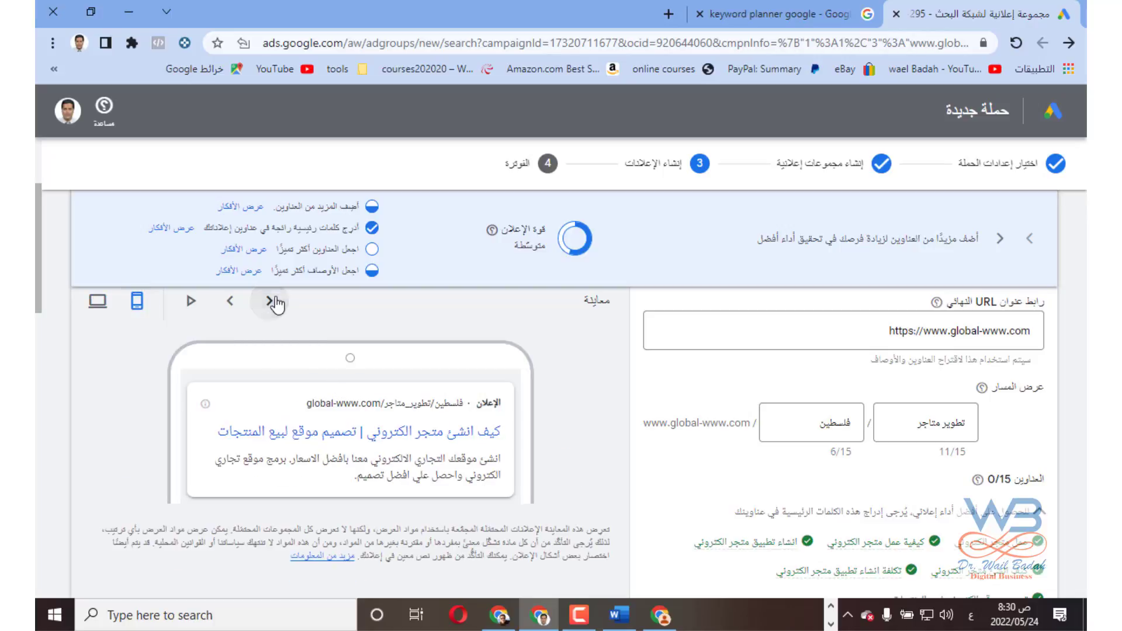
{"action": "left_click", "coordinate": [220, 306]}
Step: Look over the whole ad form once more, save the ad and continue to the campaign's next stage
{"action": "scroll", "coordinate": [382, 411], "scroll_direction": "down", "scroll_amount": 3}
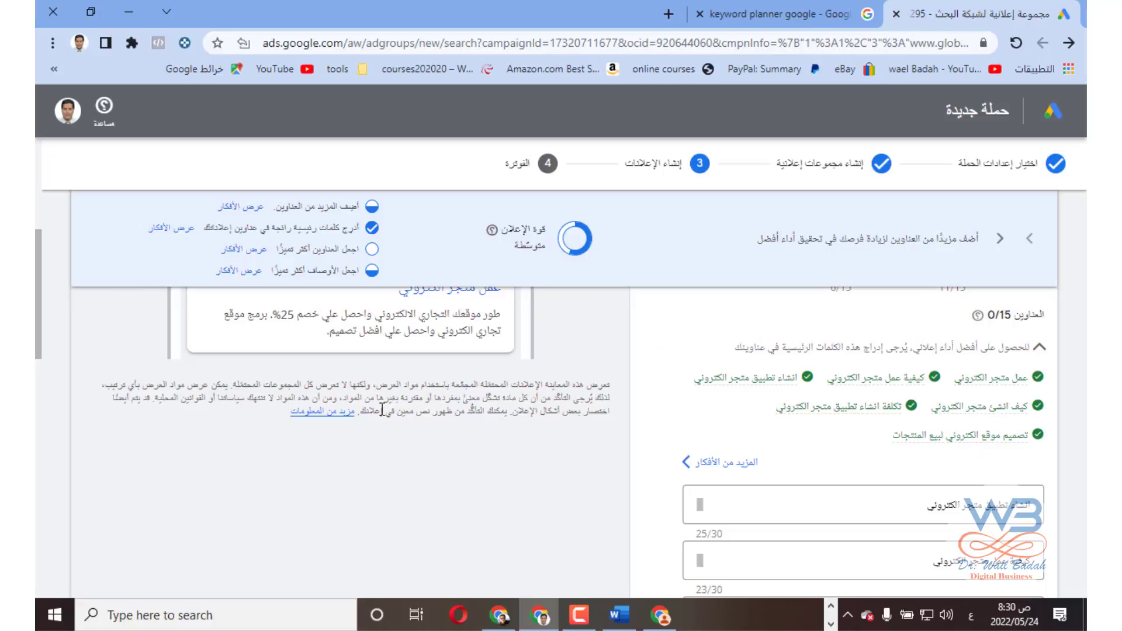
{"action": "scroll", "coordinate": [382, 410], "scroll_direction": "up", "scroll_amount": 3}
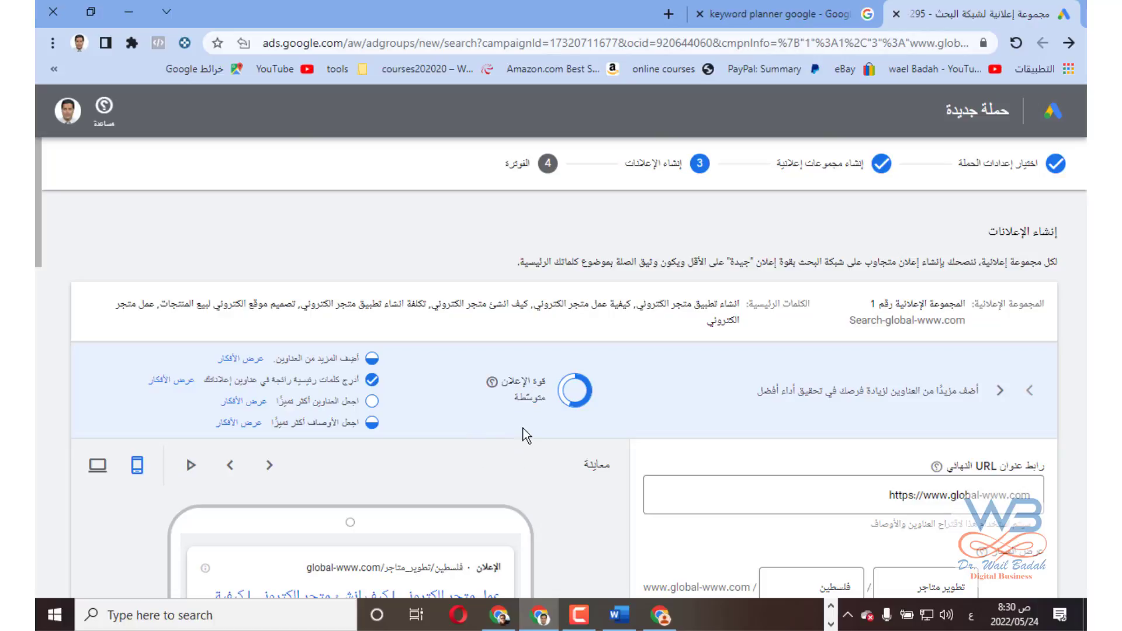
{"action": "scroll", "coordinate": [525, 435], "scroll_direction": "down", "scroll_amount": 10}
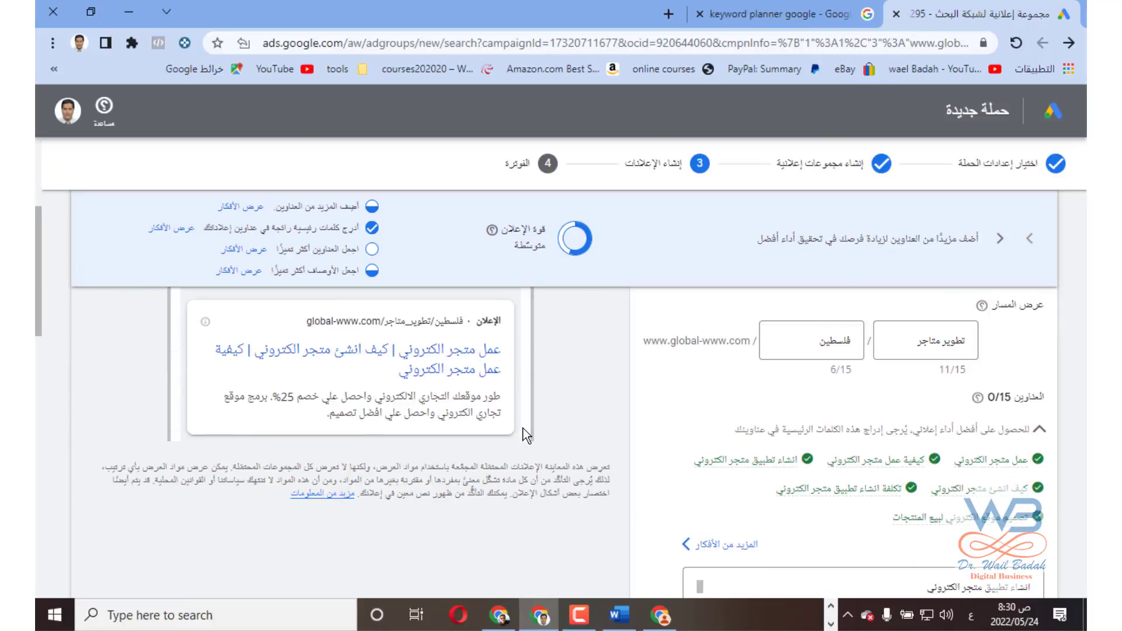
{"action": "scroll", "coordinate": [527, 435], "scroll_direction": "down", "scroll_amount": 8}
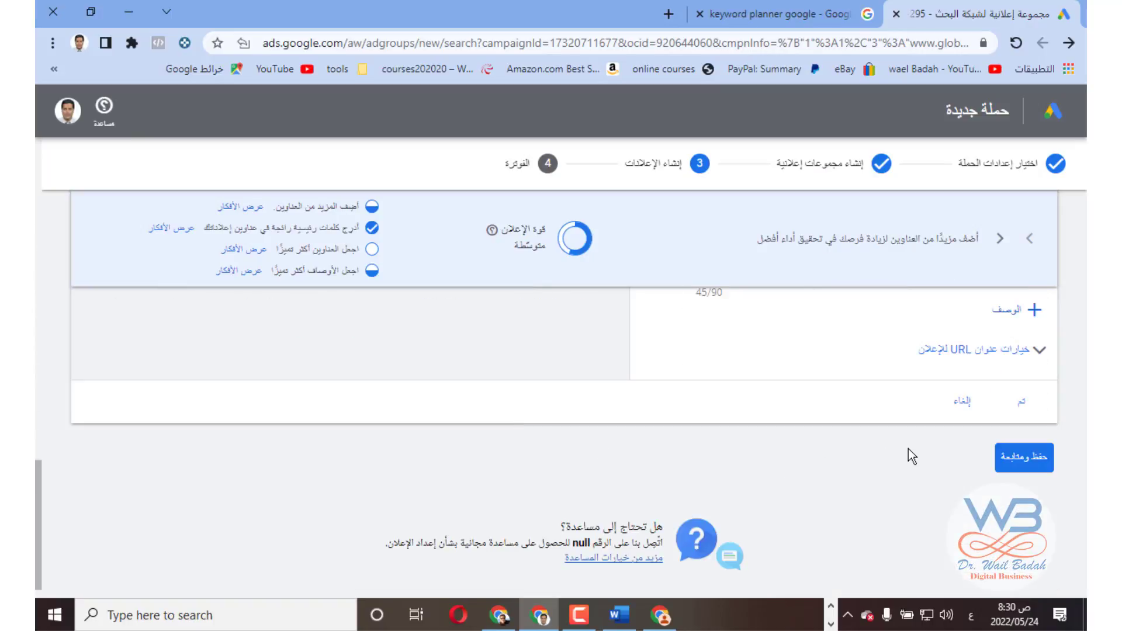
{"action": "scroll", "coordinate": [907, 448], "scroll_direction": "up", "scroll_amount": 1}
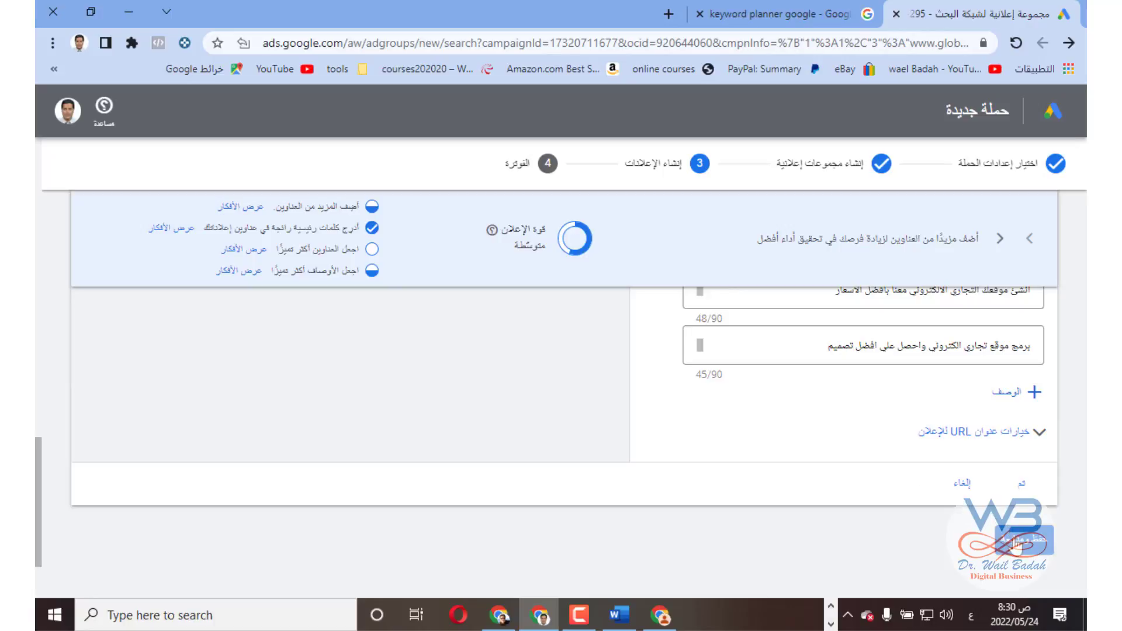
{"action": "left_click", "coordinate": [1018, 545]}
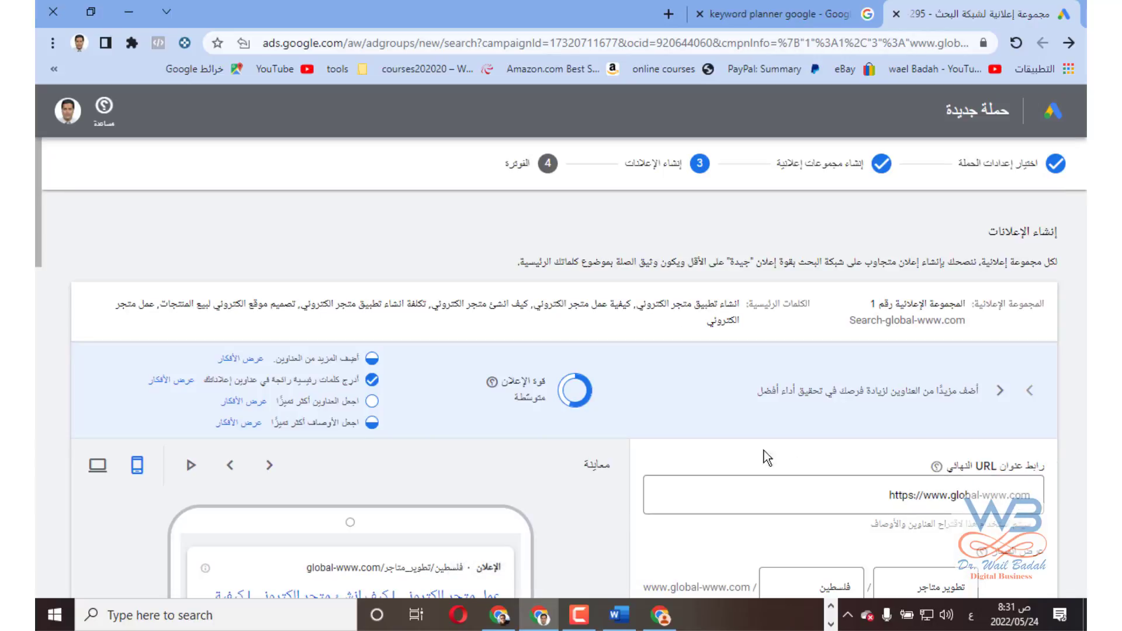